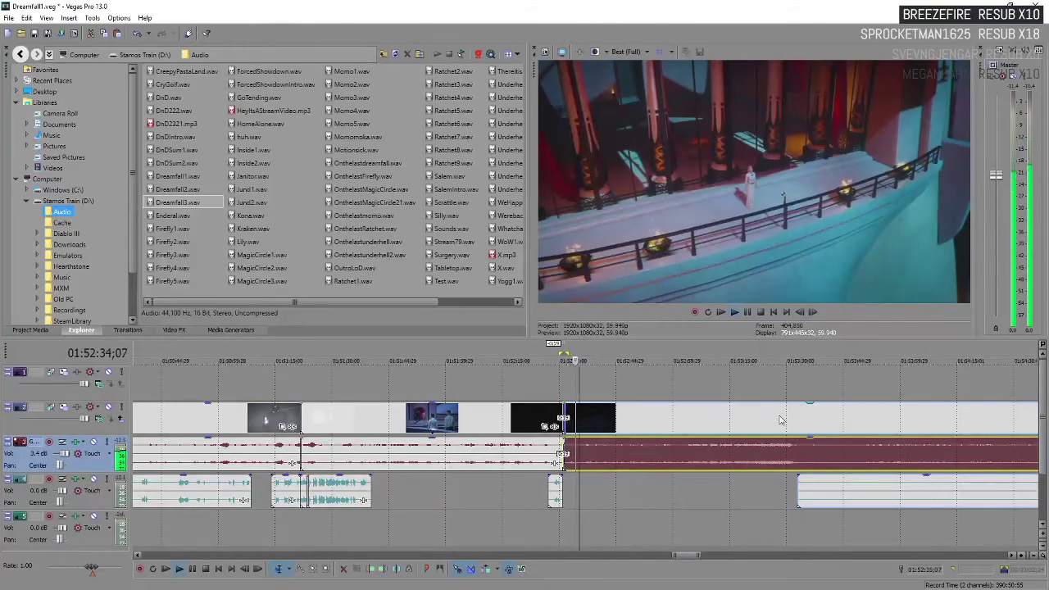
- Split the events on all tracks at 01:53:36;18 and delete the short track 4 audio piece before the cut
click(796, 428)
key(space)
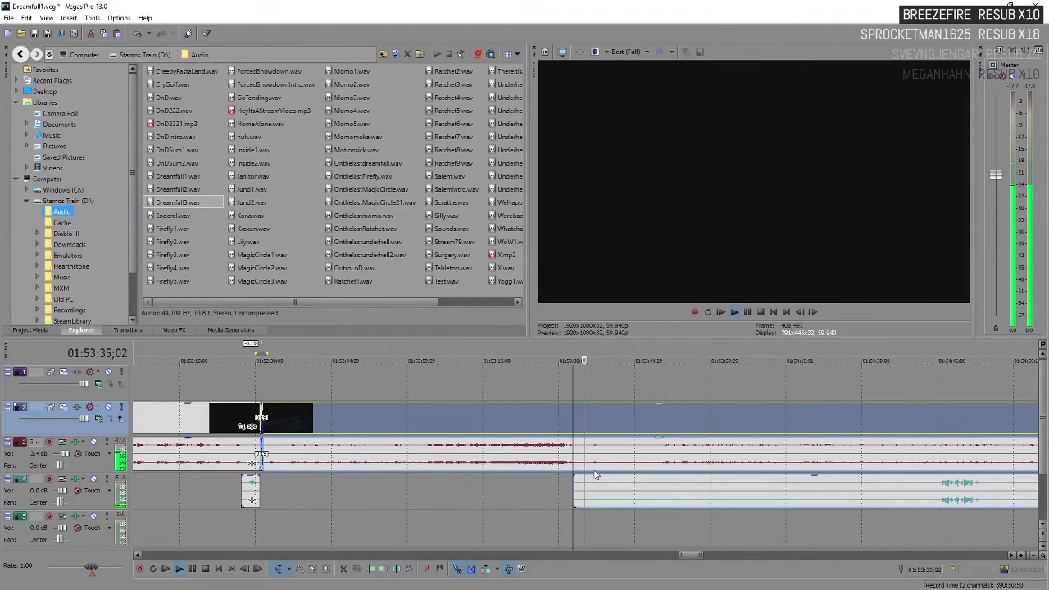
key(space)
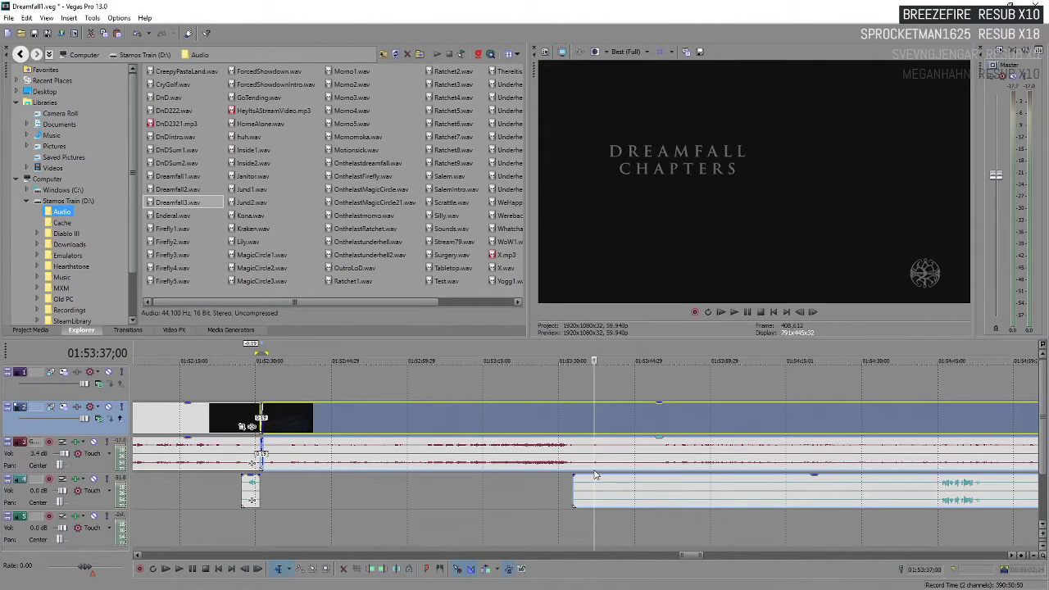
key(Left)
key(Left)
key(Left)
key(Left)
key(Left)
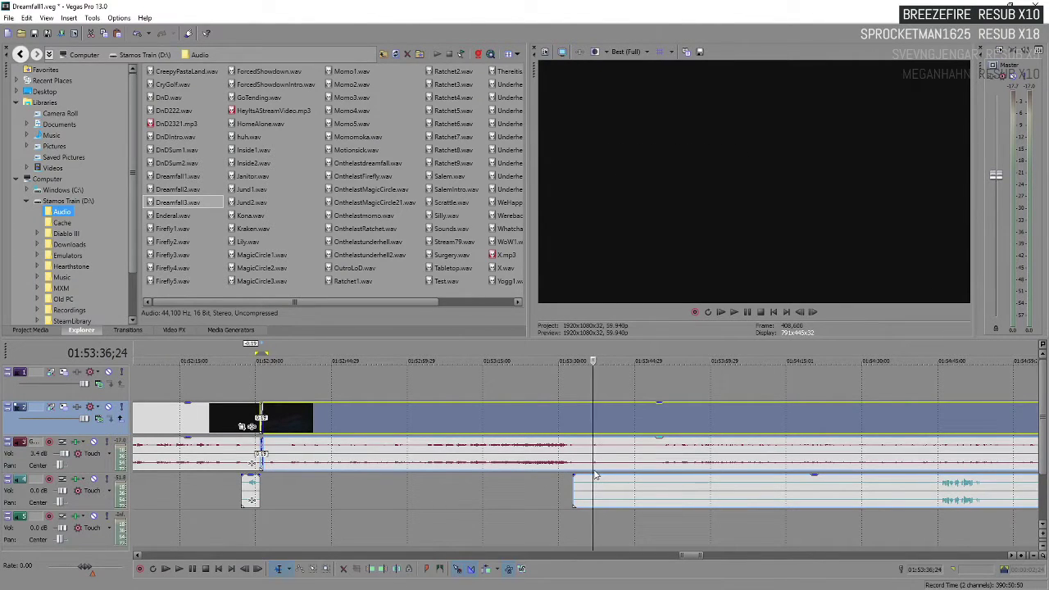
key(s)
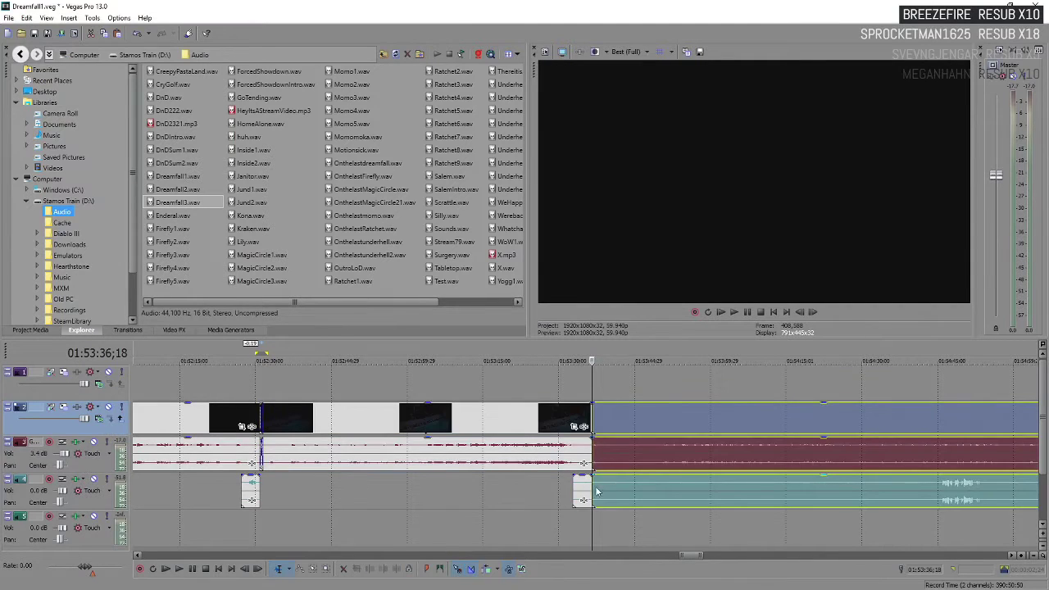
click(581, 490)
key(Delete)
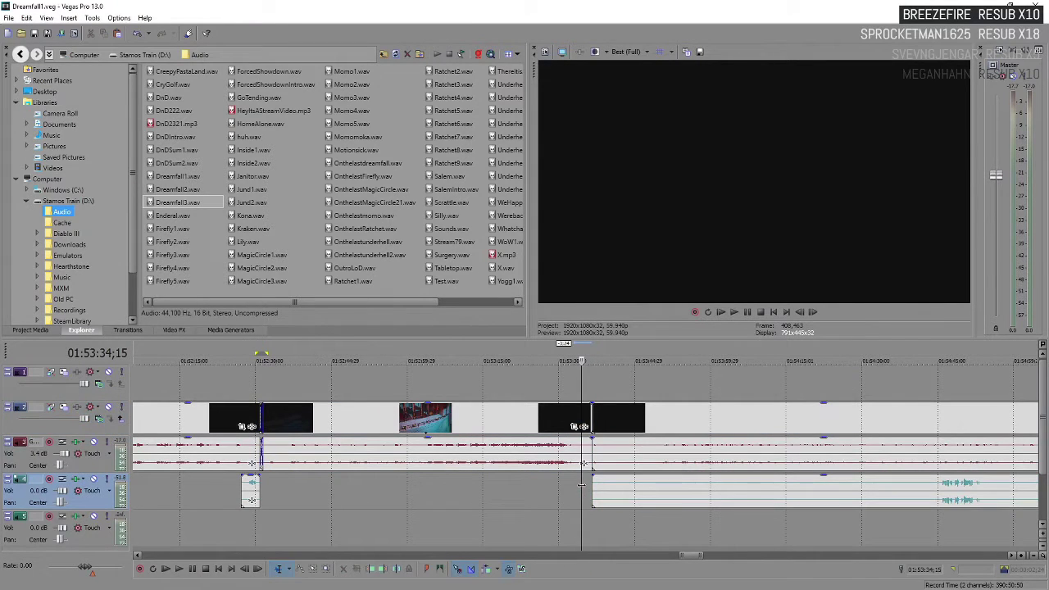
- Trim the Dreamfall Chapters title from the start of the post-cut clips, then overlap them with the previous clip in a one-second crossfade
click(630, 429)
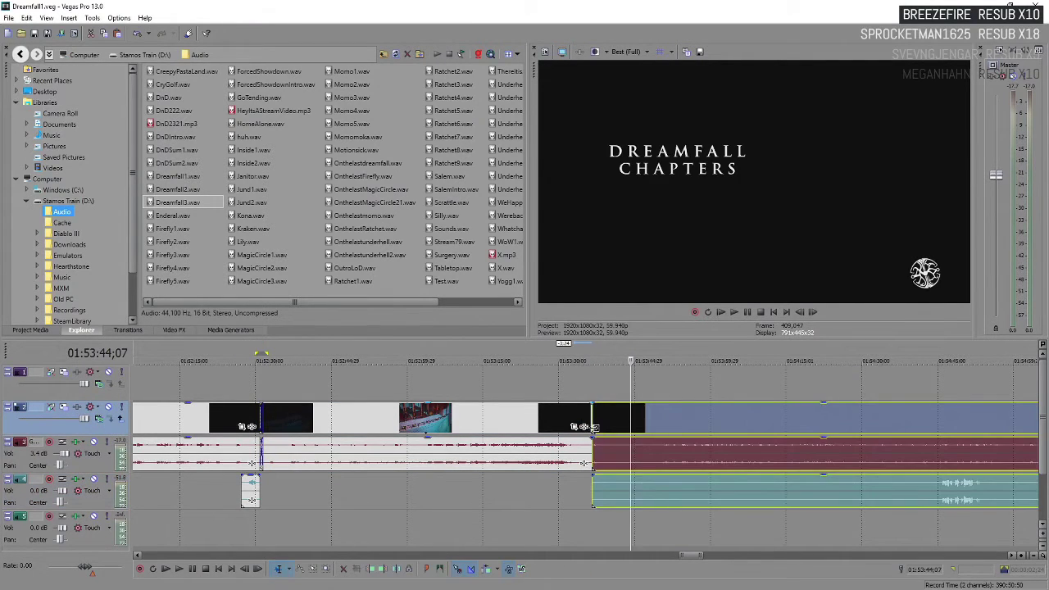
drag(631, 430, 660, 447)
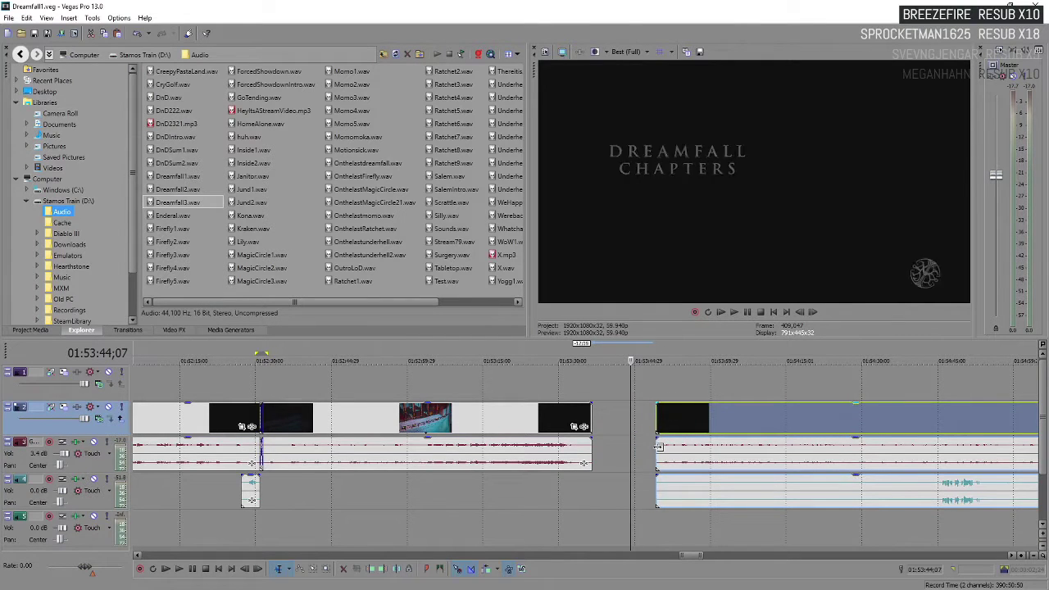
click(667, 430)
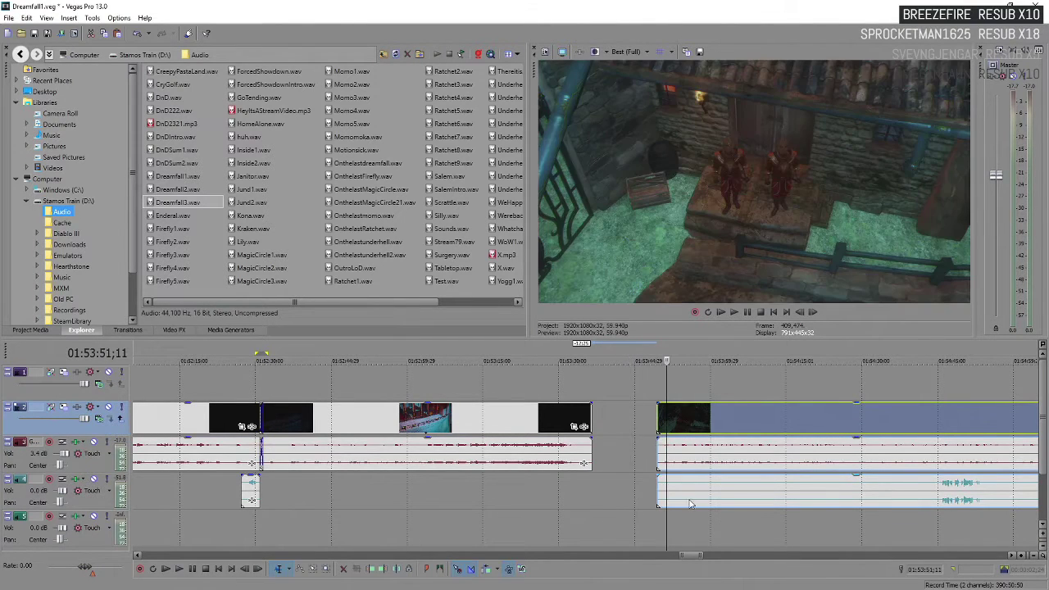
drag(667, 429, 599, 426)
click(594, 417)
scroll(613, 422, up, 2)
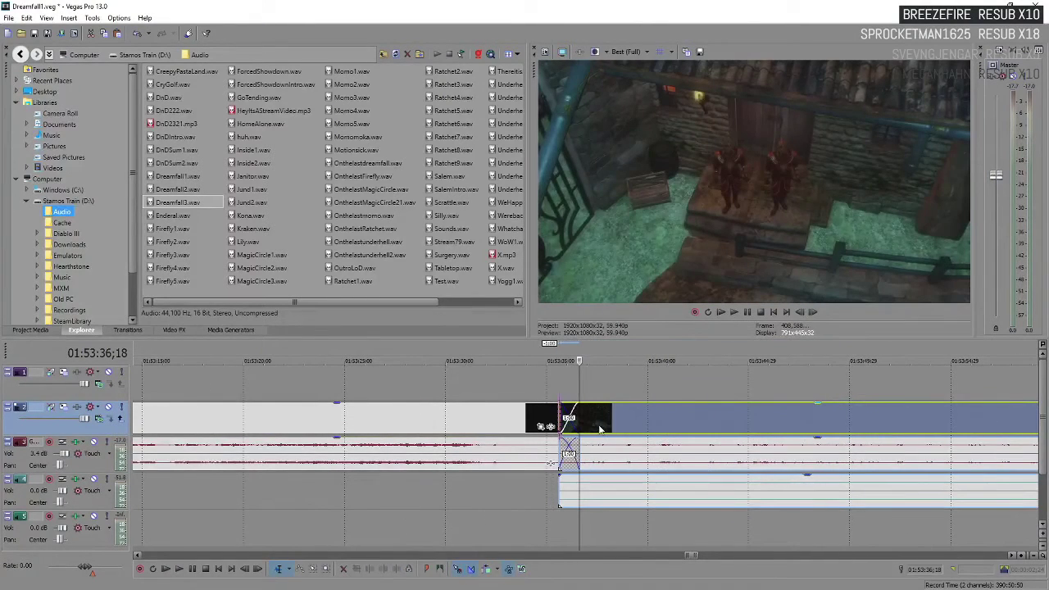
- Trim the silent start of the track 4 audio to about 01:53:53 and play back the new crossfade
click(597, 490)
scroll(602, 483, down, 2)
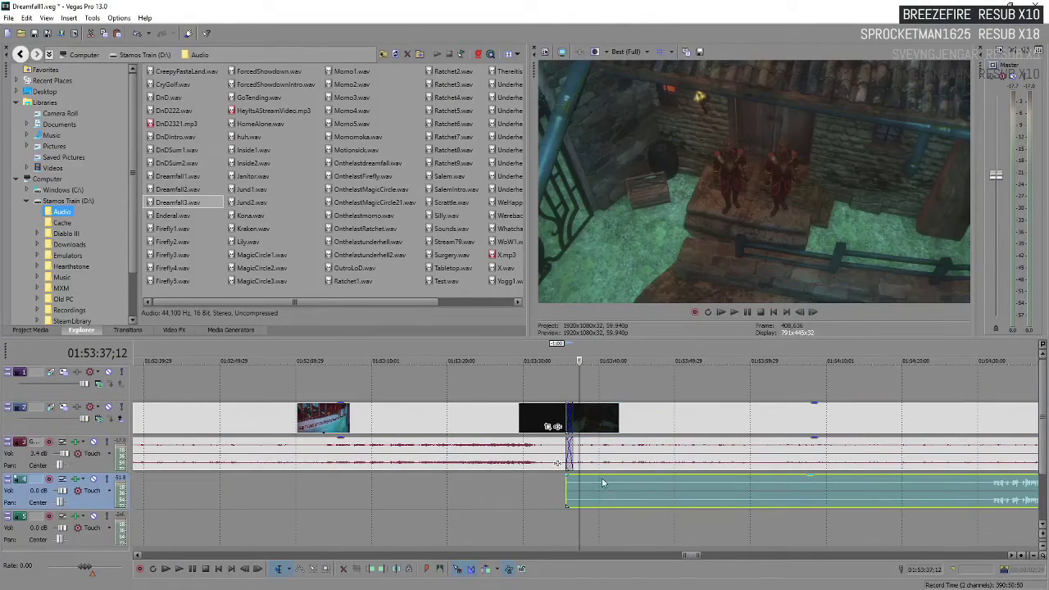
drag(564, 483, 700, 490)
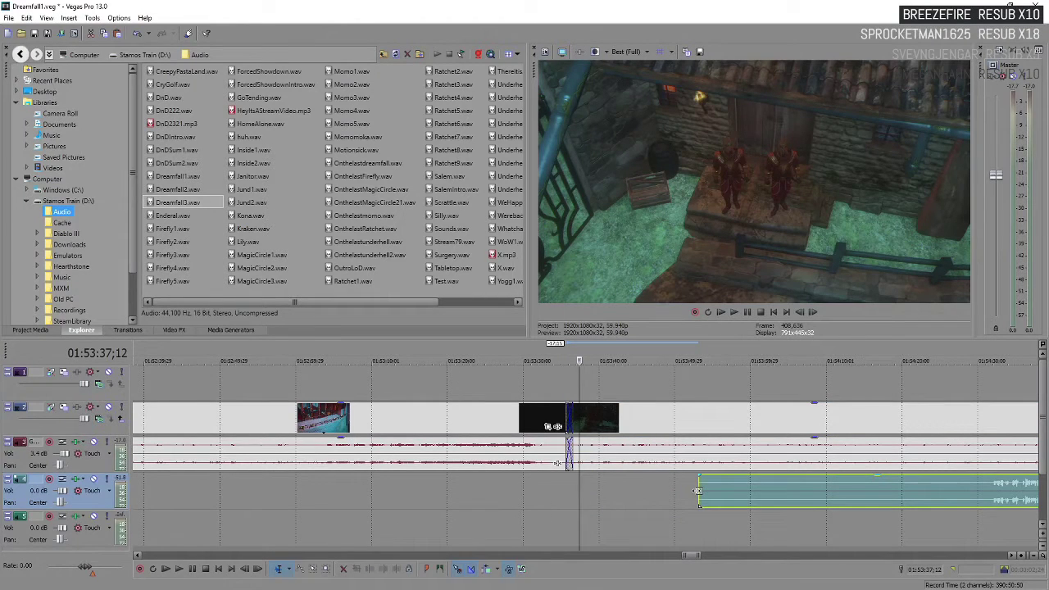
click(561, 416)
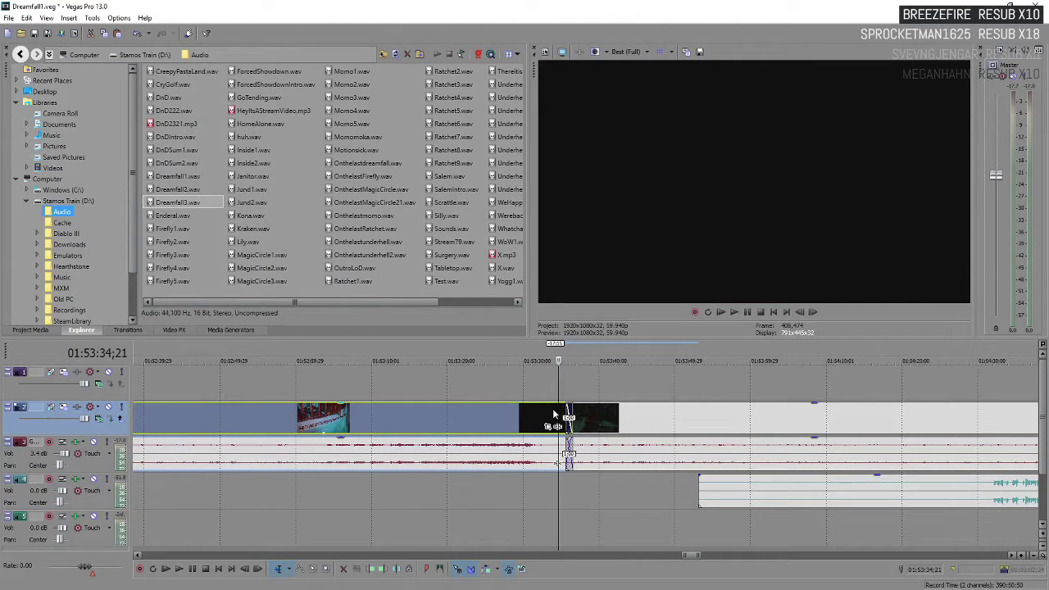
key(space)
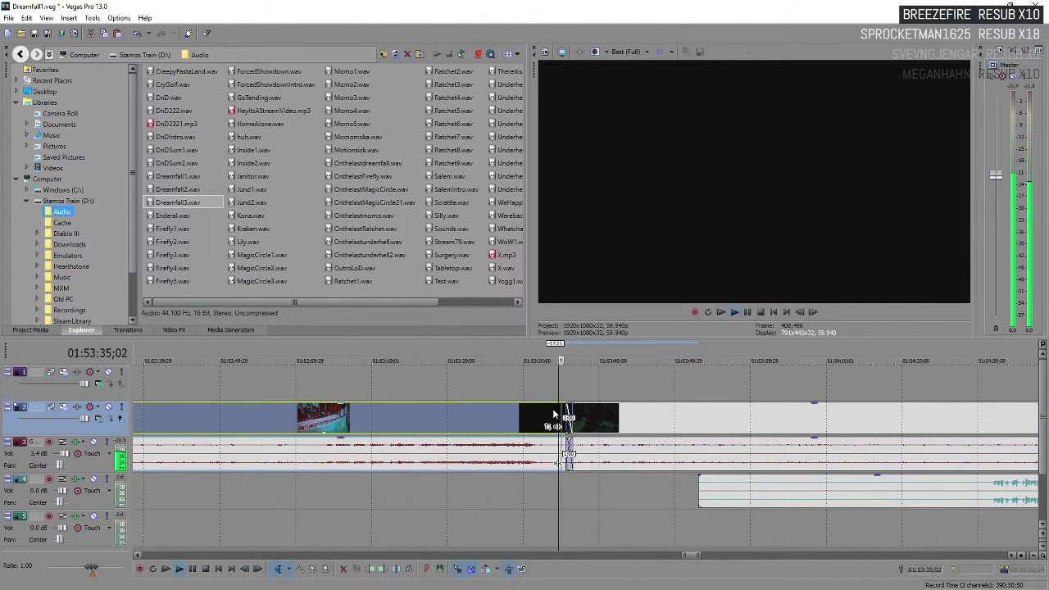
scroll(668, 485, down, 3)
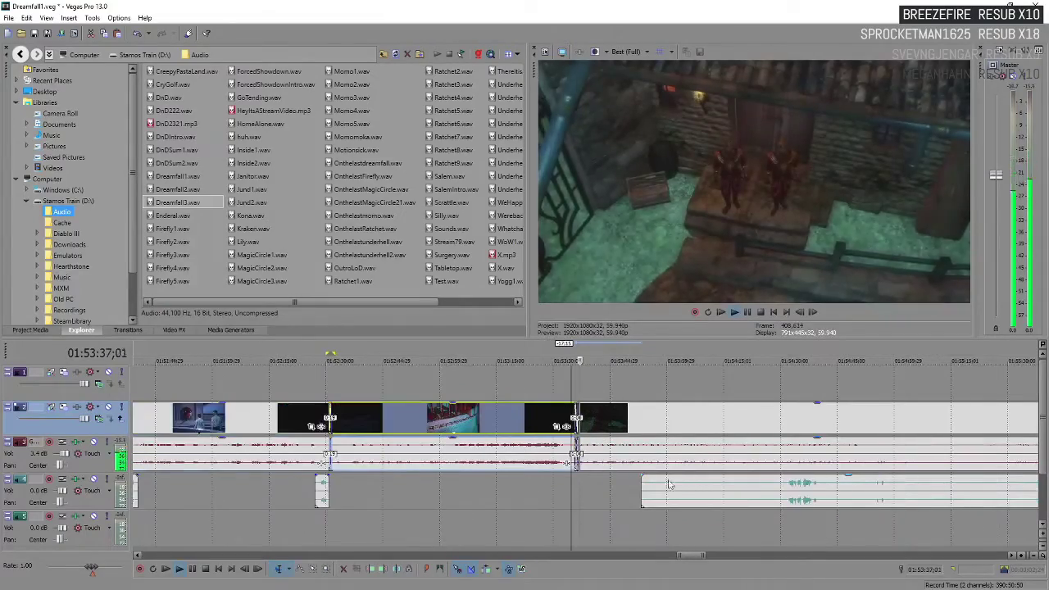
- Trim the start of the track 4 audio further, past its first sounds, to about 01:55:08
drag(643, 499, 785, 492)
scroll(784, 492, up, 2)
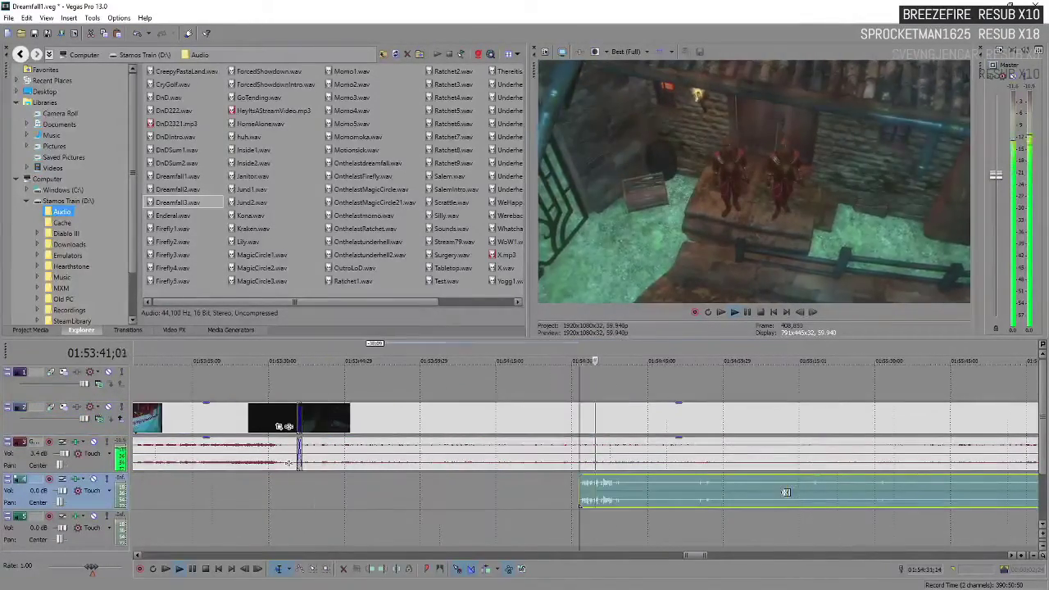
scroll(596, 494, down, 2)
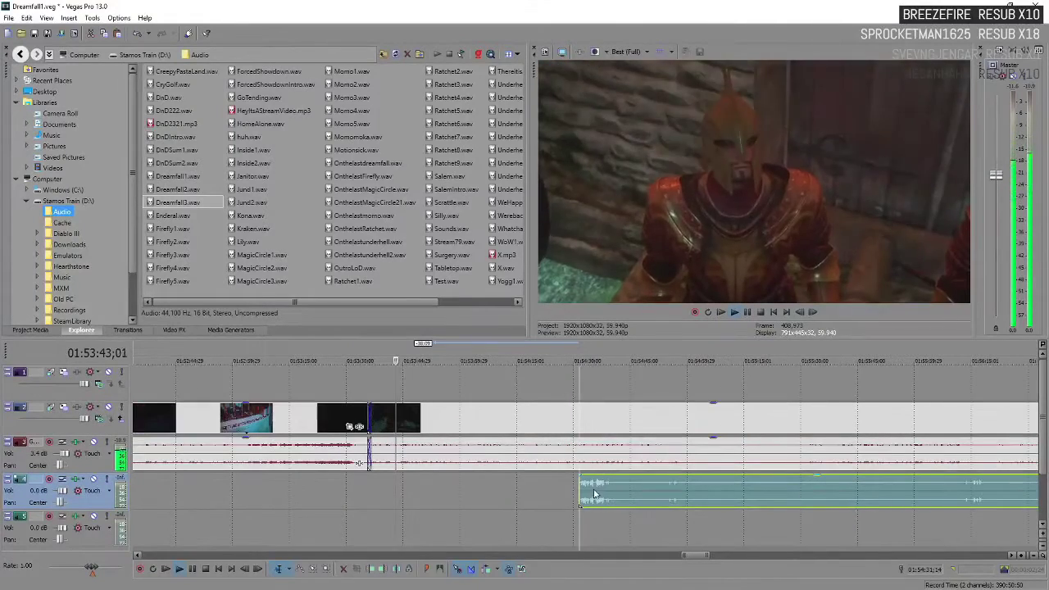
drag(581, 497, 718, 506)
key(Return)
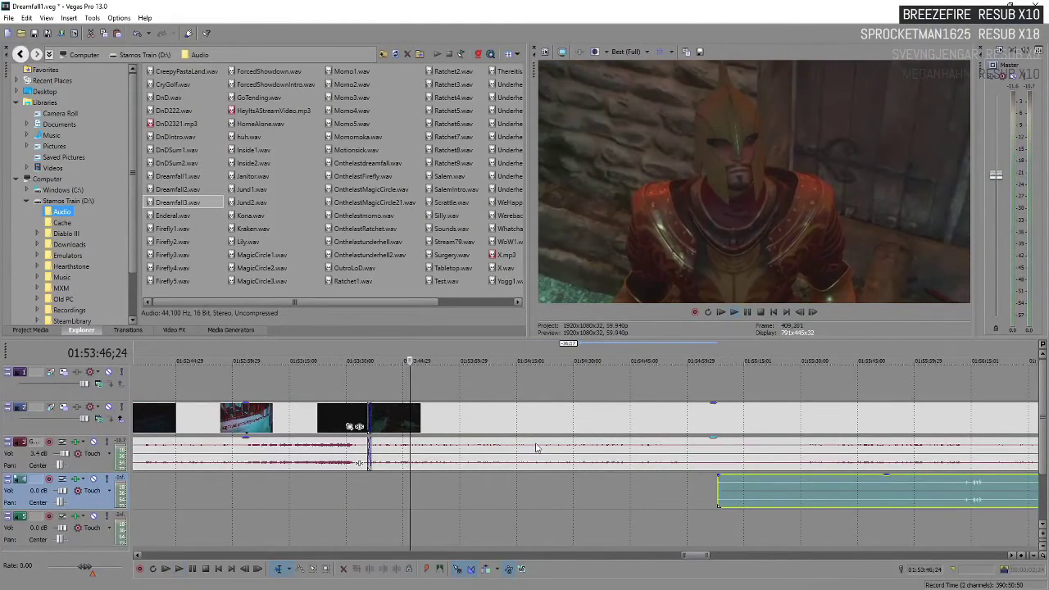
- Locate the red-haired woman's "incapacitated" subtitle and insert text media on the top video track at 01:54:22;26
click(492, 425)
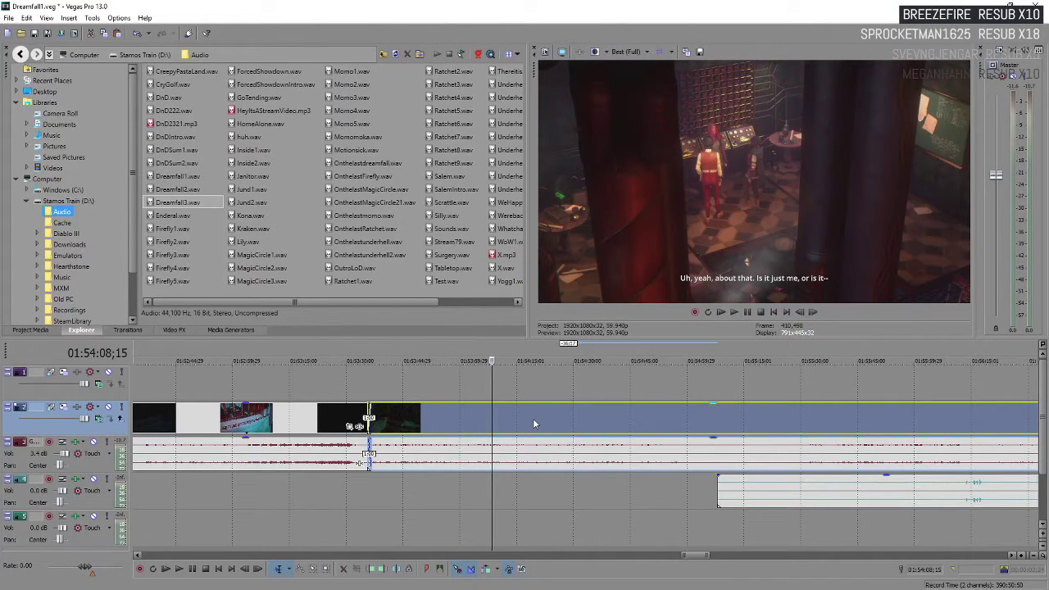
key(space)
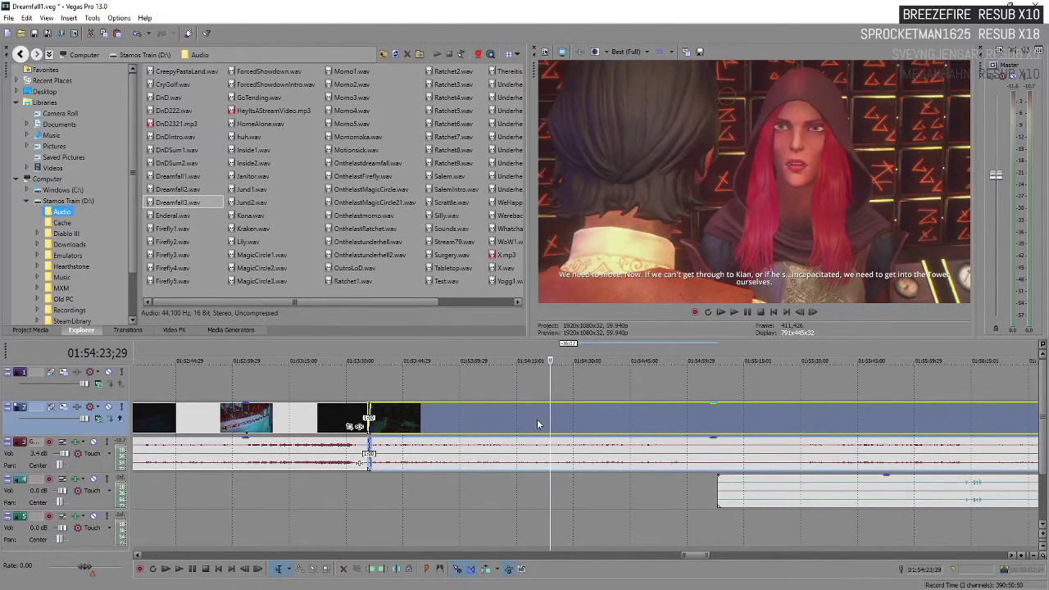
scroll(573, 435, up, 2)
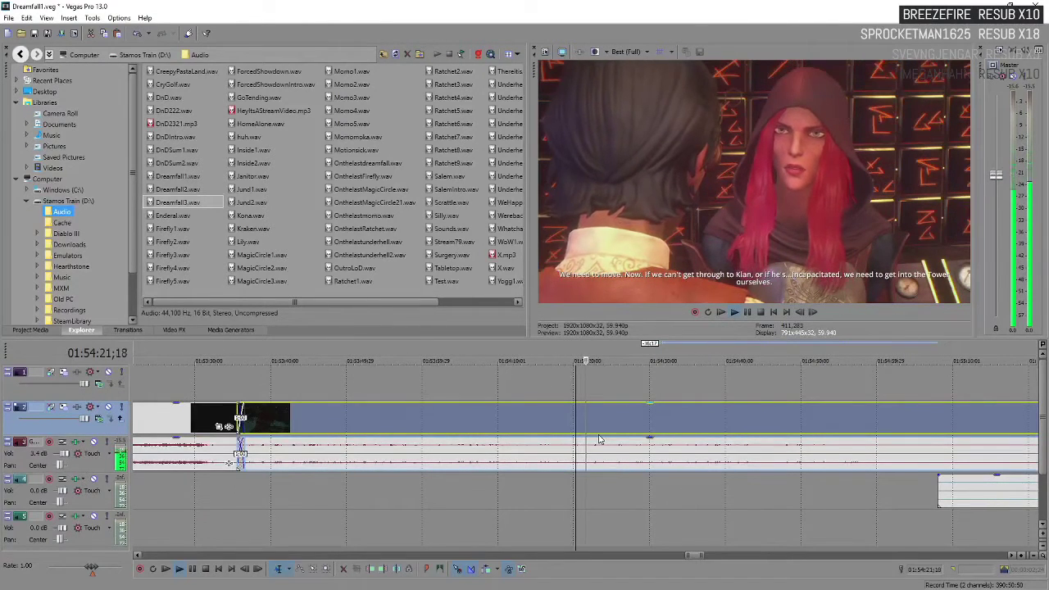
key(space)
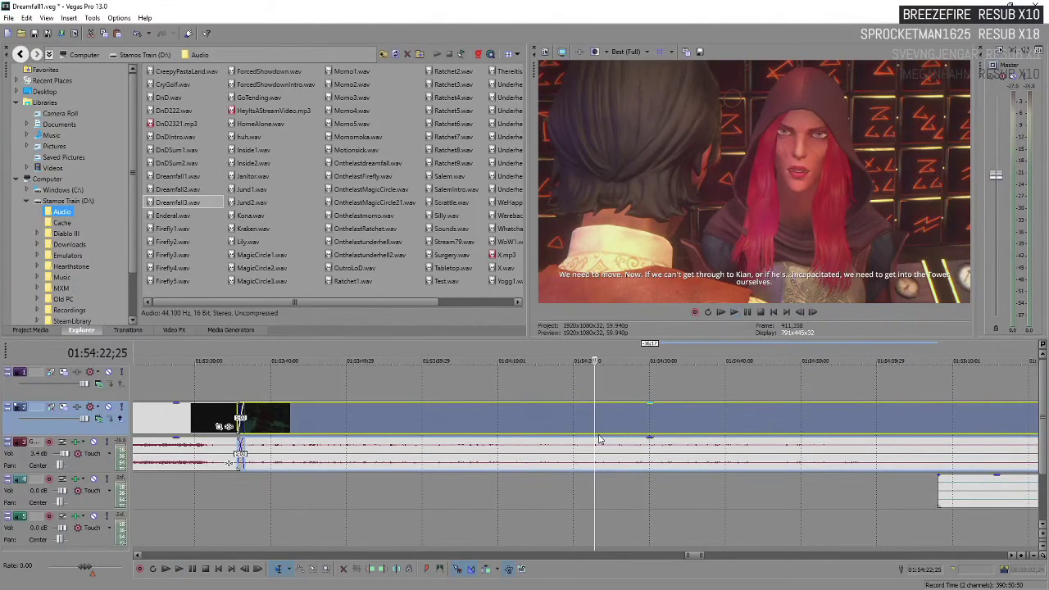
scroll(598, 440, up, 3)
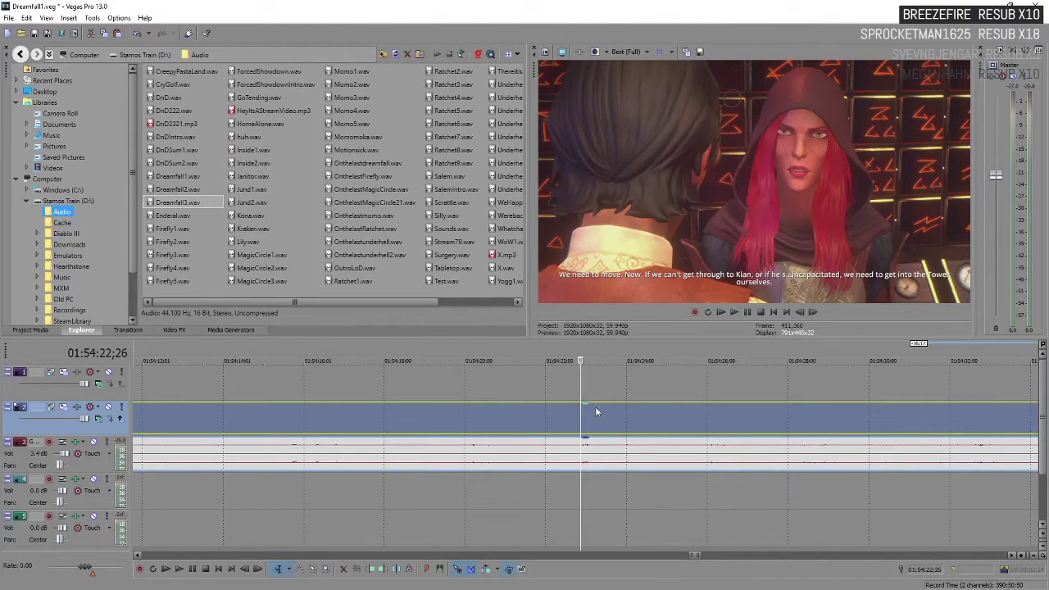
right_click(596, 411)
click(648, 565)
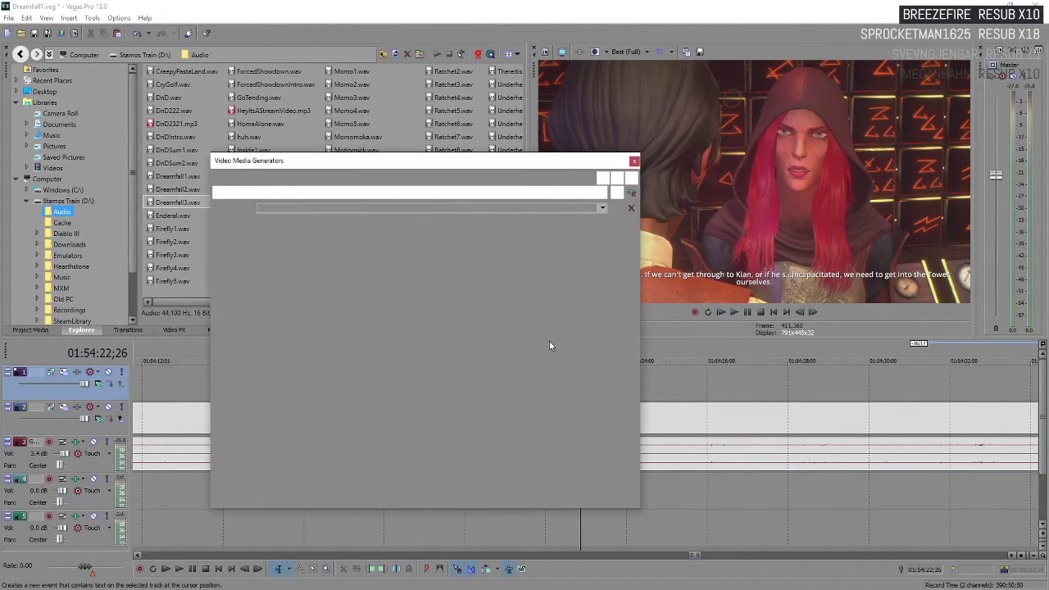
- Apply the MoretoCome preset to the new title and replace its text with DEAD
click(602, 206)
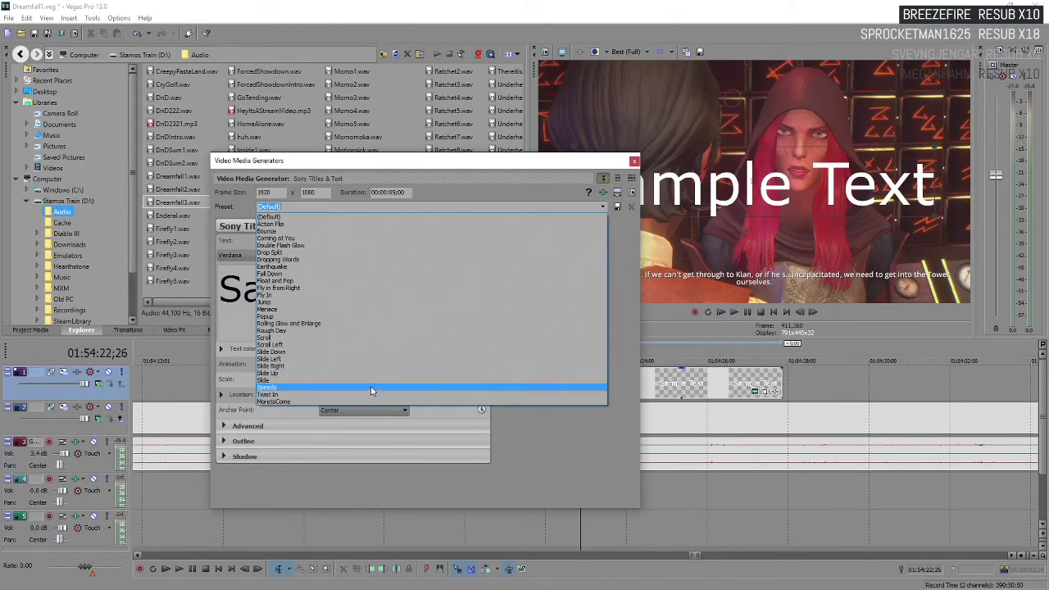
click(370, 402)
triple_click(243, 274)
text(DEAD)
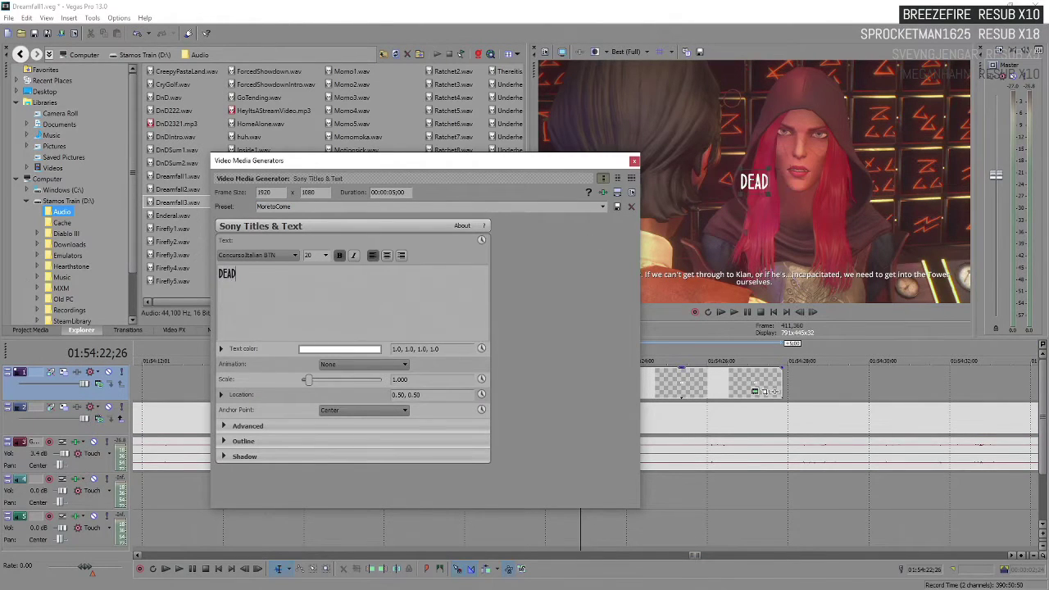
- Set the DEAD title's text color to 0.84, 0.85, 0.83 by sampling the white subtitle in the preview
key(ctrl+a)
click(323, 349)
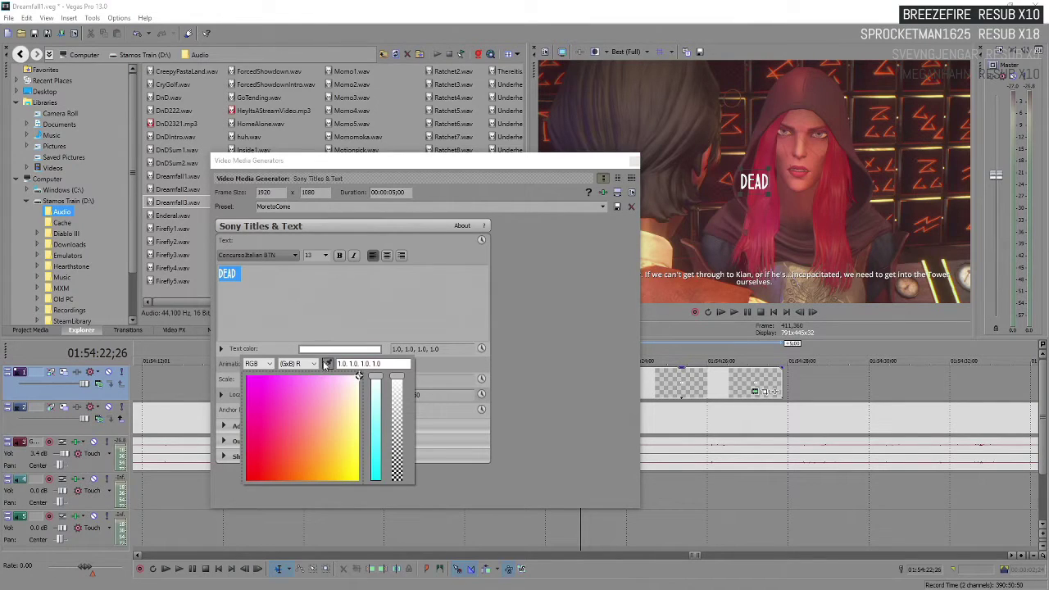
click(808, 282)
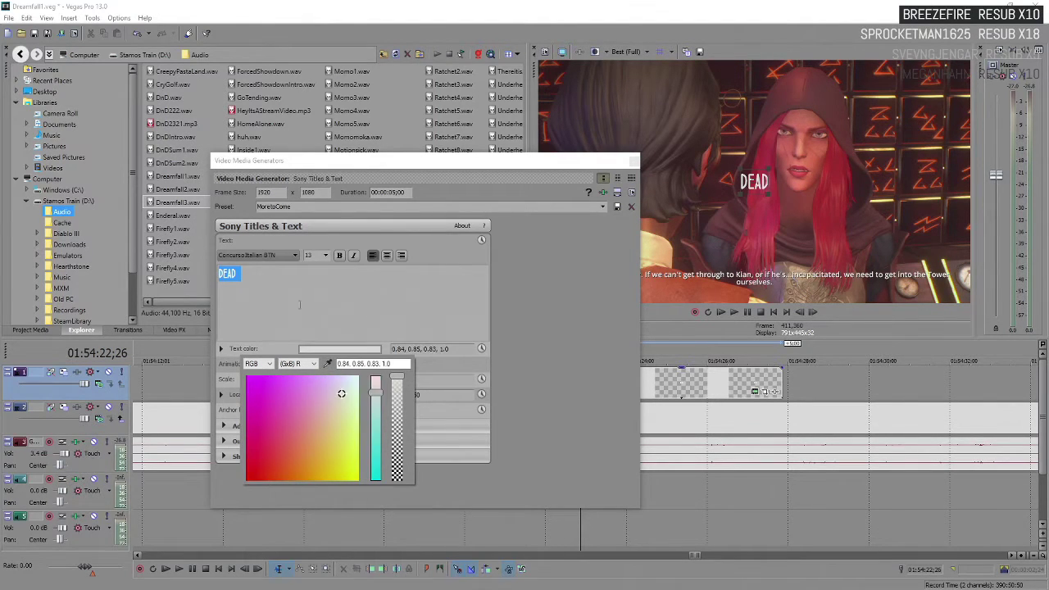
click(279, 280)
click(245, 278)
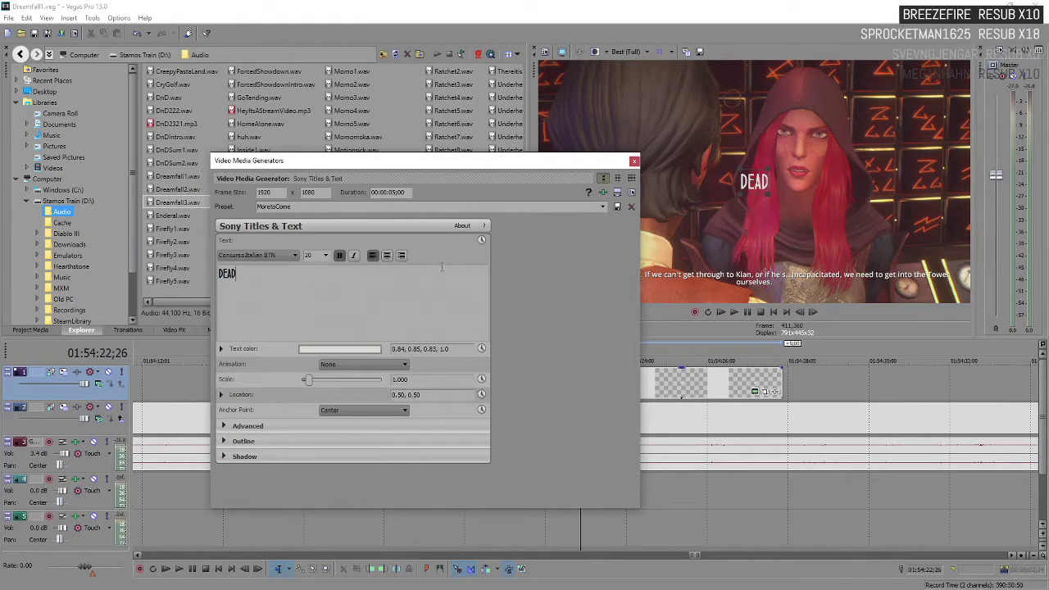
- Shrink the DEAD title to a scale of about 0.586 and place it over "incapacitated" at location 0.64, 0.12
drag(751, 203, 820, 285)
click(272, 289)
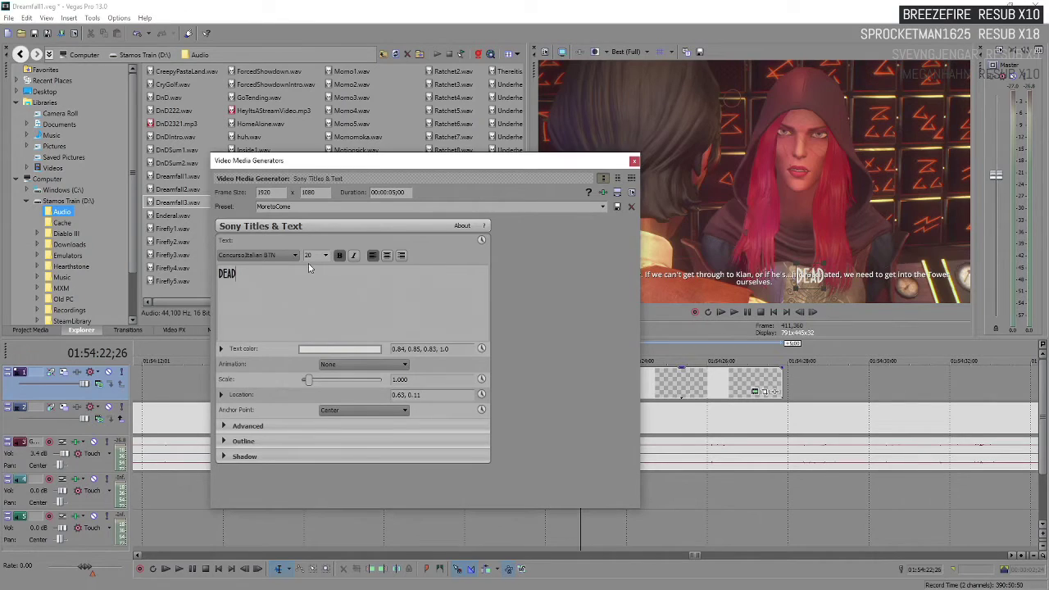
drag(823, 291, 816, 286)
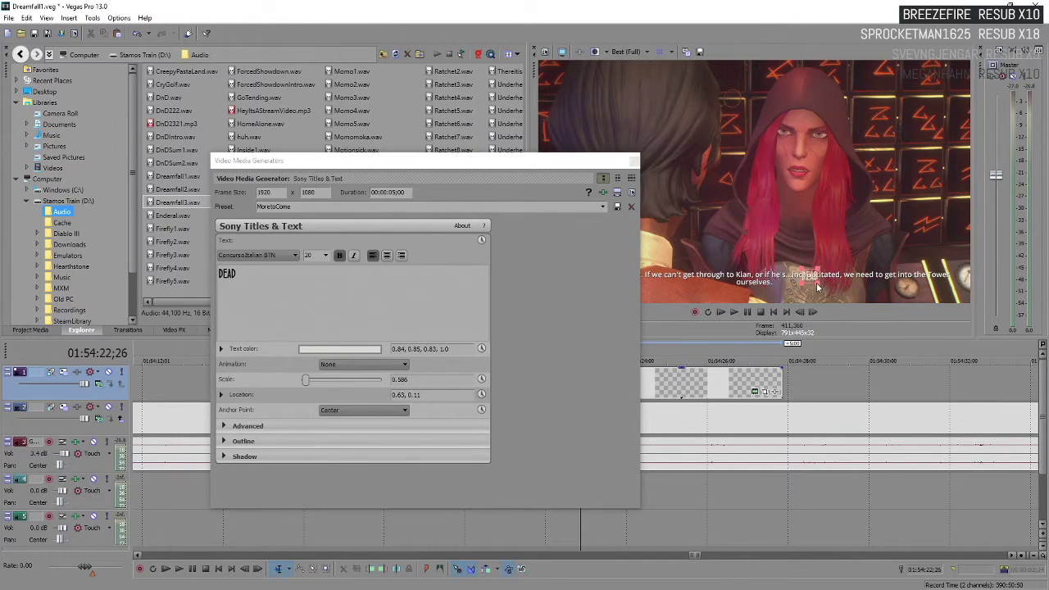
click(813, 282)
drag(809, 280, 820, 281)
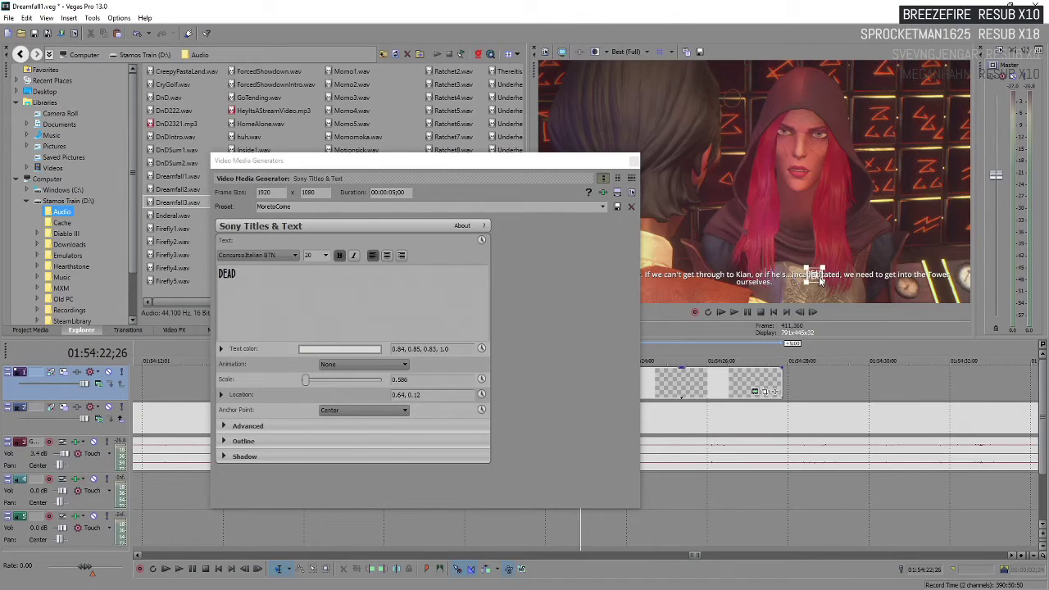
- Increase the letter tracking of the DEAD title to about 1.395 so it spans the subtitle word
click(254, 275)
key(ctrl+a)
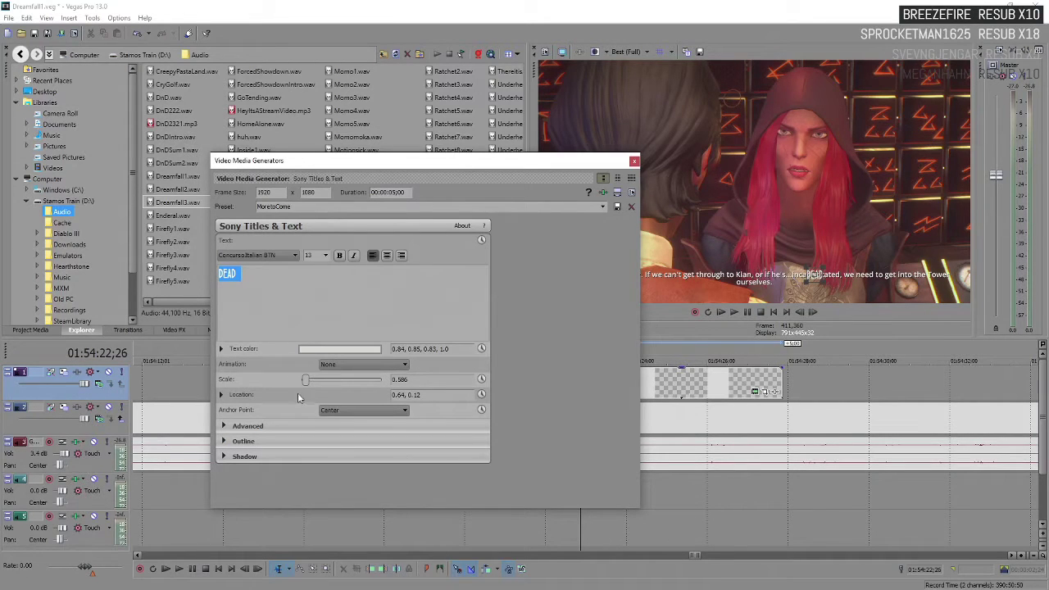
click(225, 427)
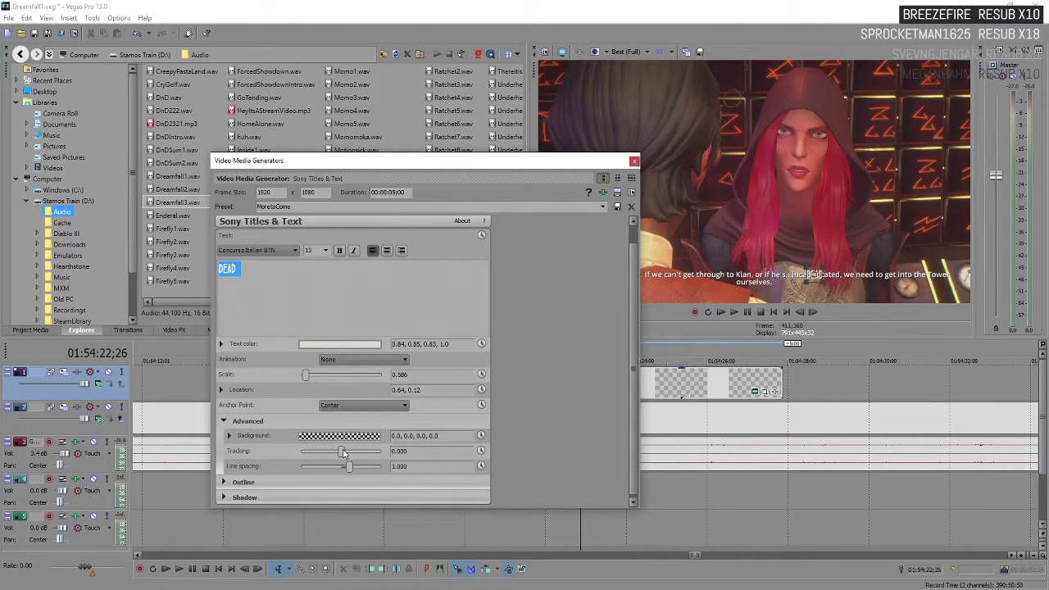
drag(345, 452, 352, 453)
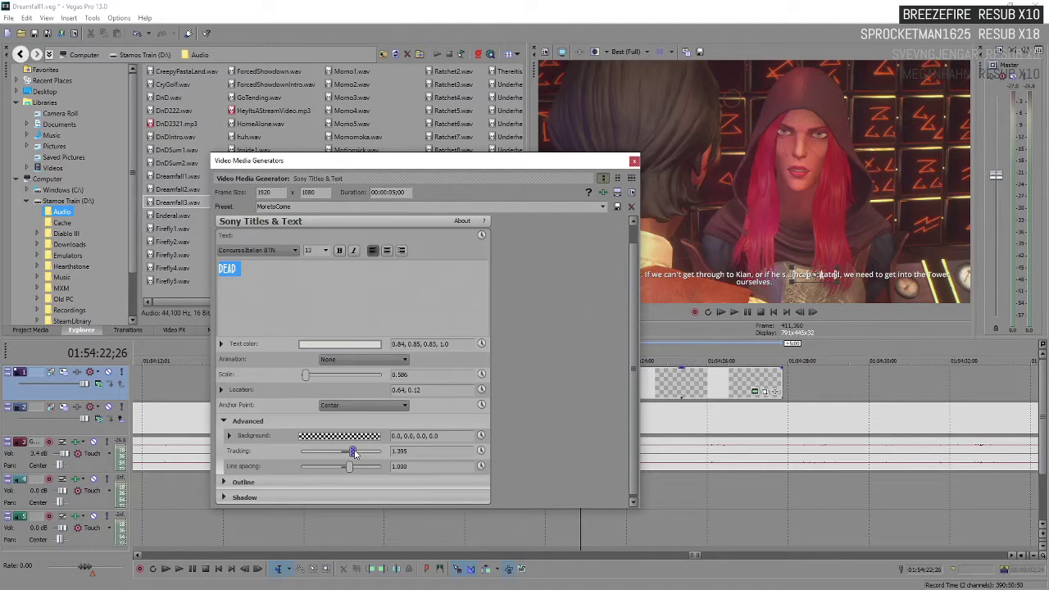
click(361, 321)
- Enable the DEAD title's shadow, set its X and Y offsets to 0, and close the title settings
click(224, 425)
click(226, 456)
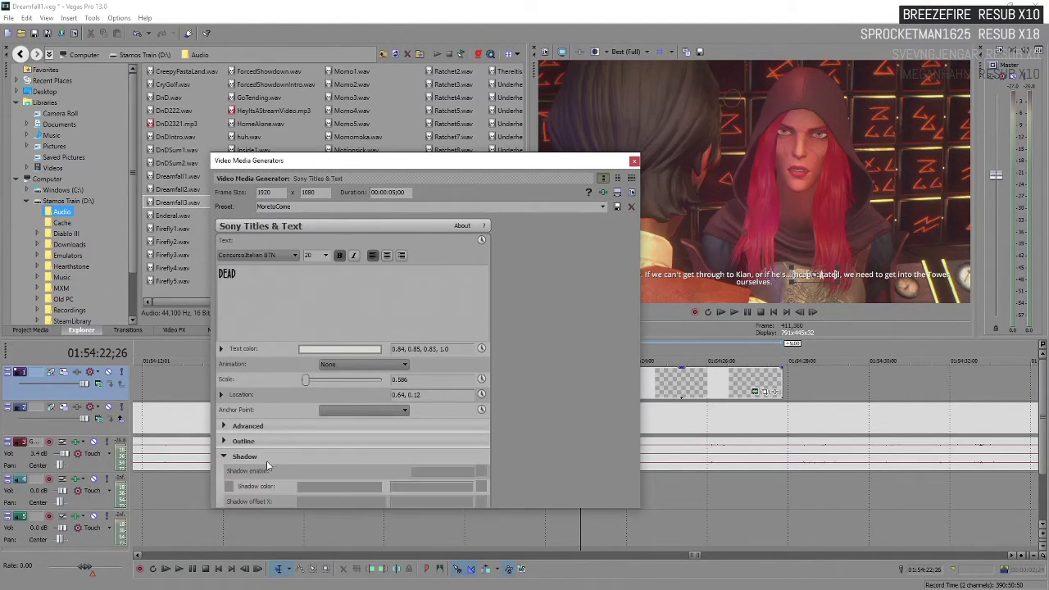
click(415, 472)
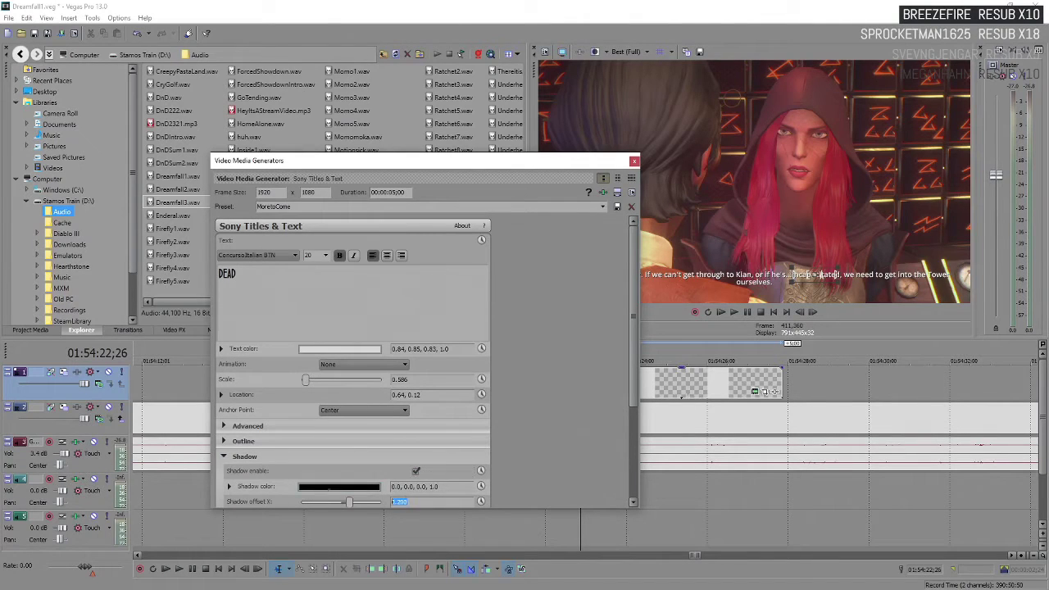
drag(338, 489, 340, 491)
scroll(537, 439, down, 1)
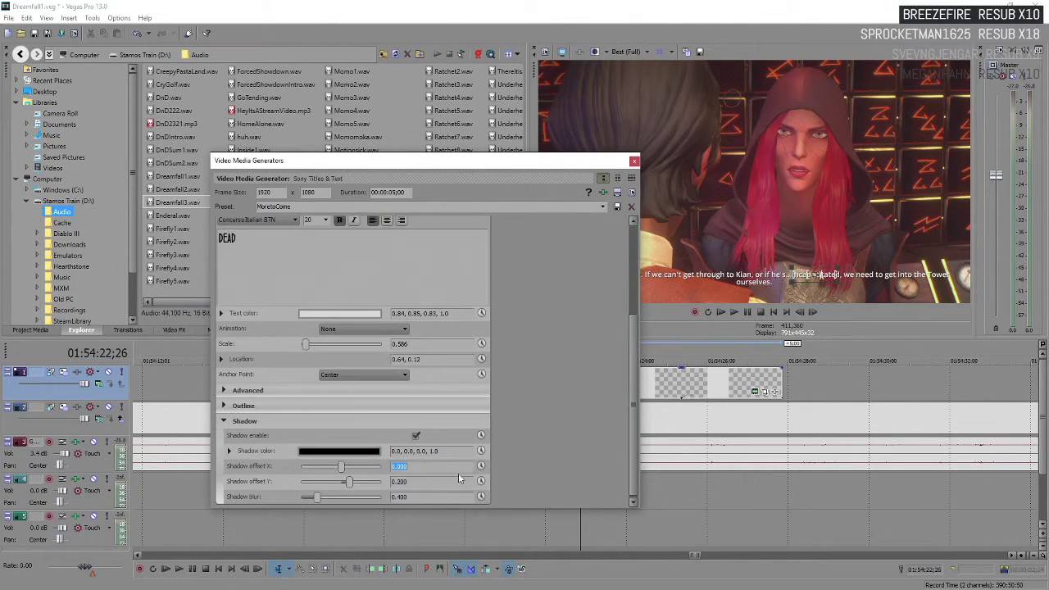
click(444, 483)
text(0)
key(Return)
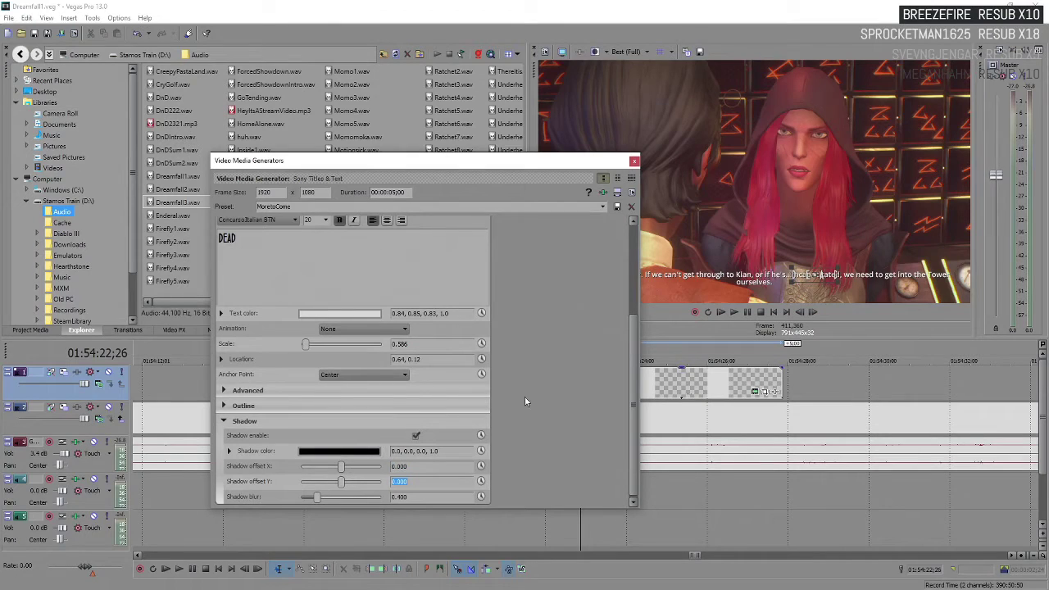
click(633, 161)
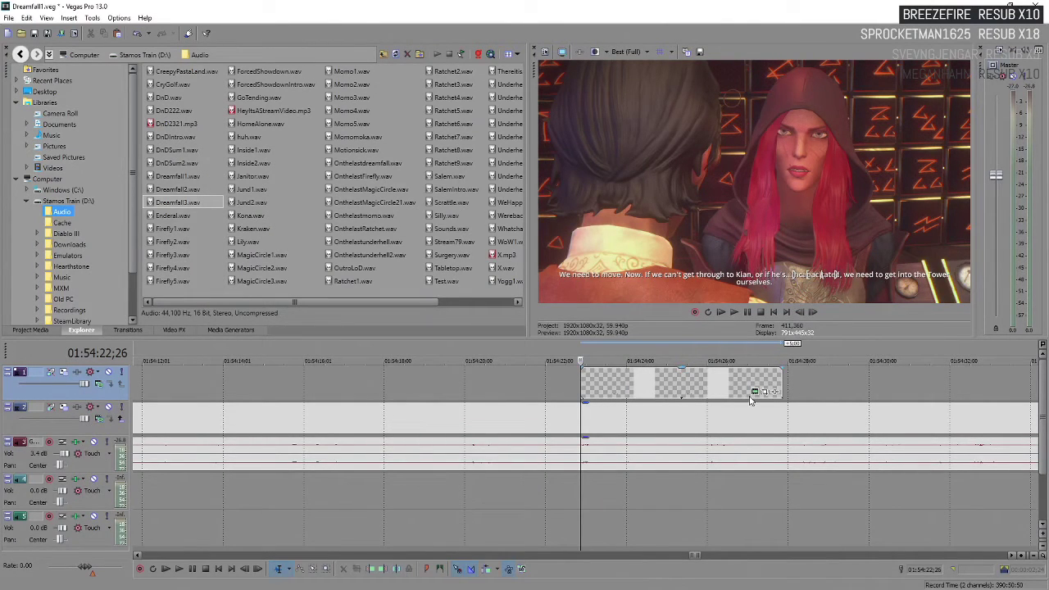
- Select the range from 01:54:17;18 to 01:54:32;28 around the DEAD title and play it back to check the overlay's timing
scroll(533, 391, down, 3)
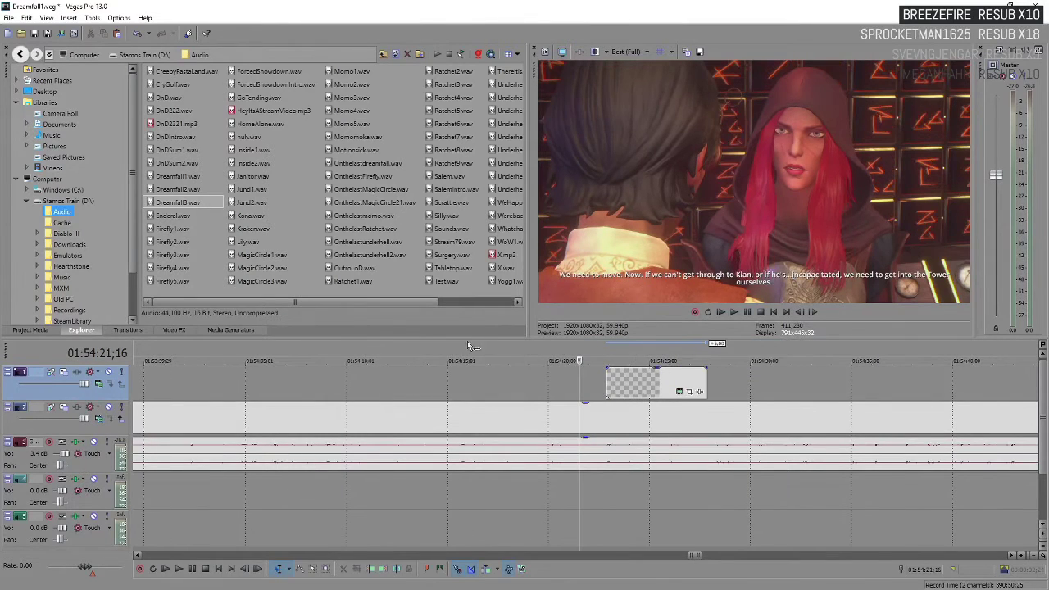
drag(469, 352, 759, 358)
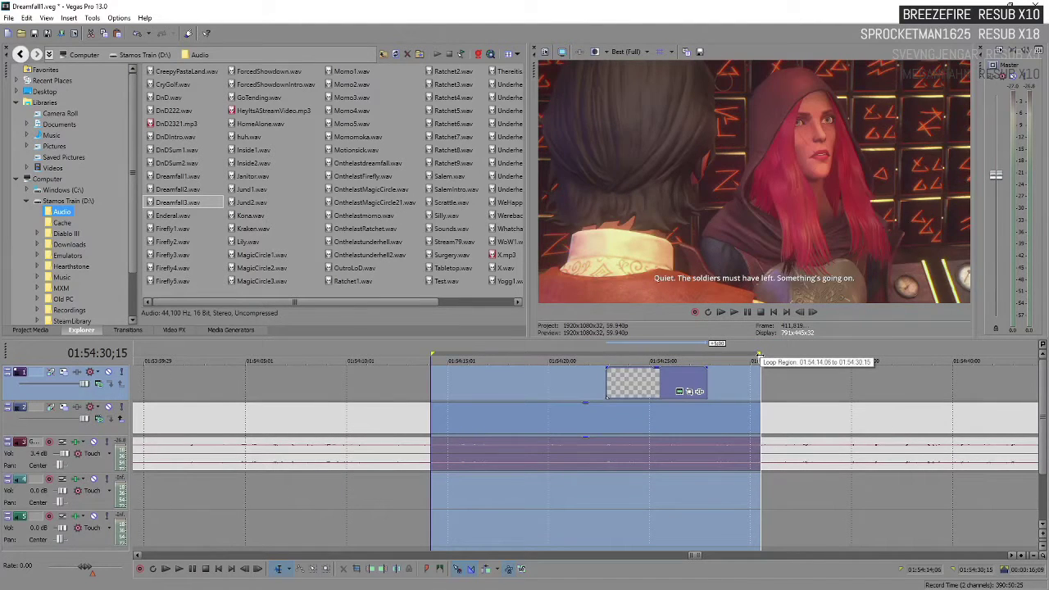
click(434, 377)
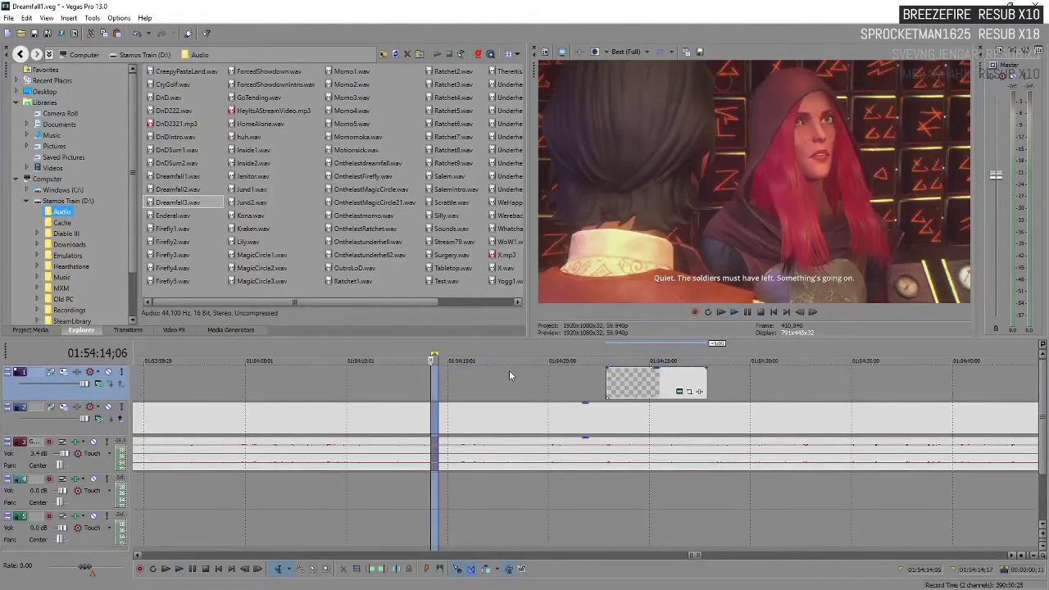
drag(500, 354, 810, 354)
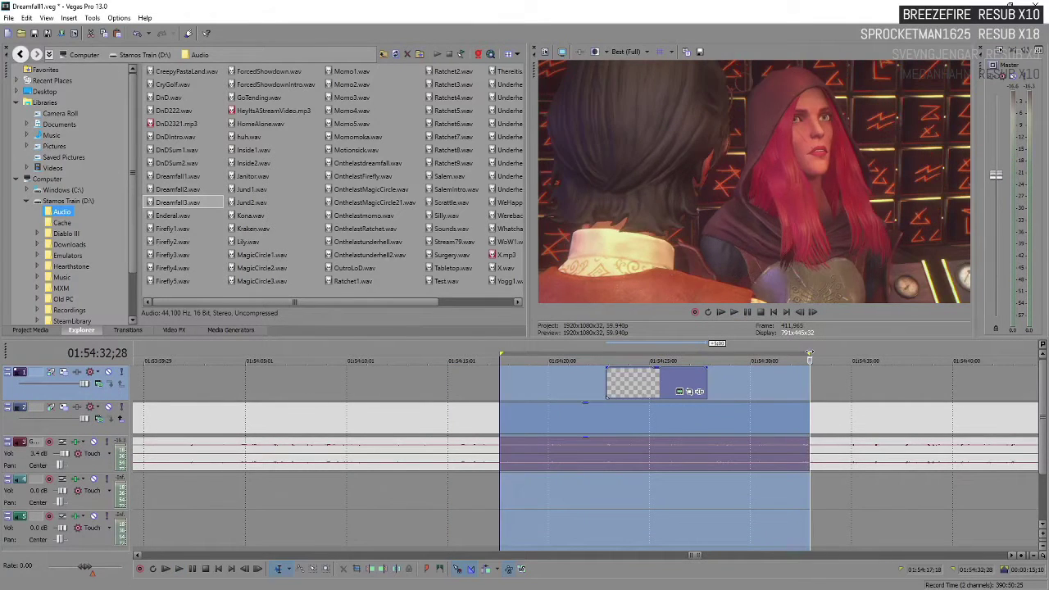
click(700, 392)
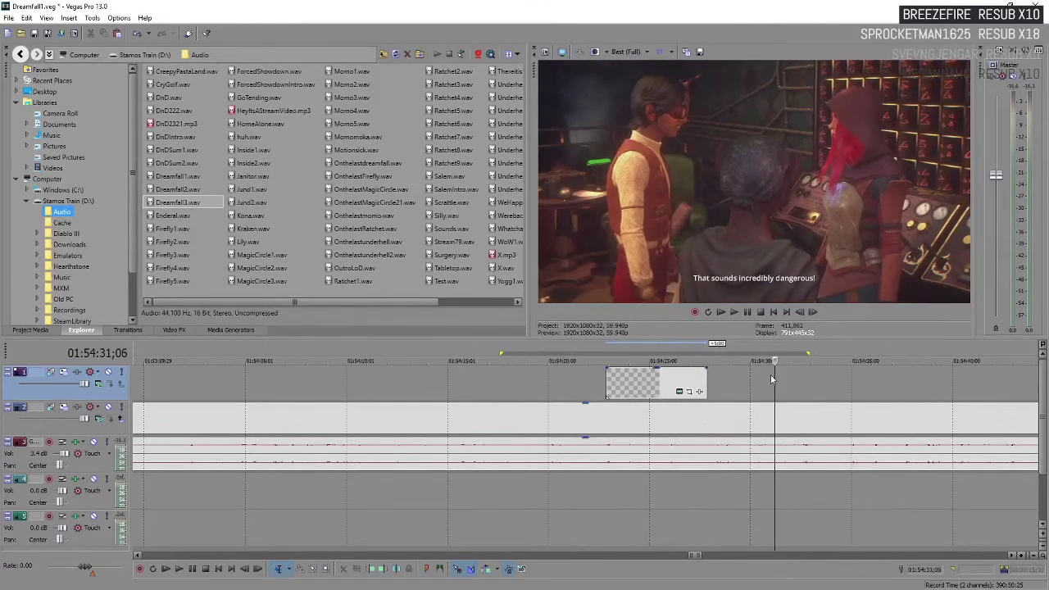
key(space)
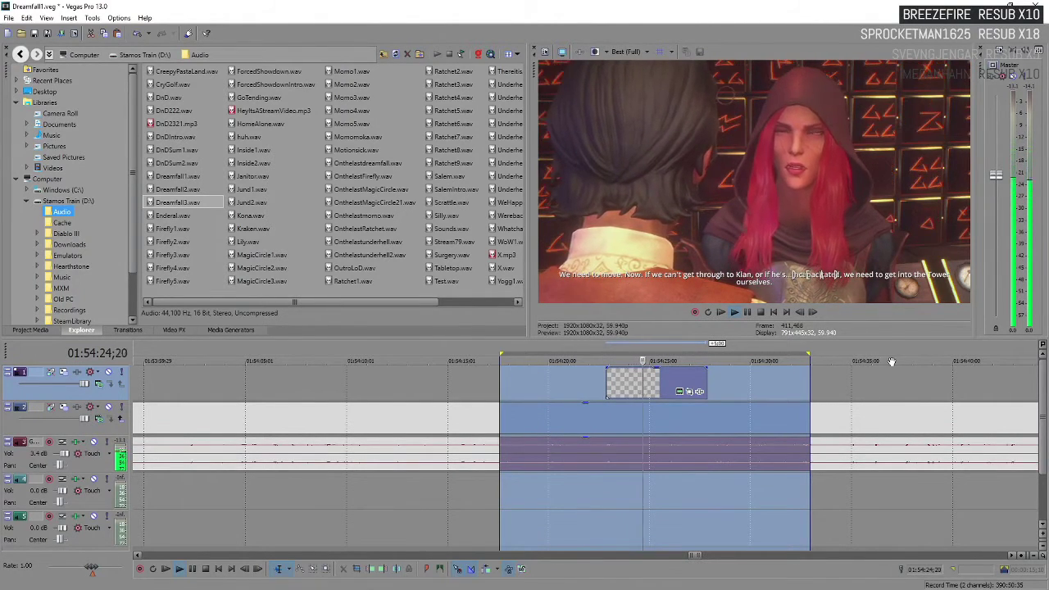
click(752, 418)
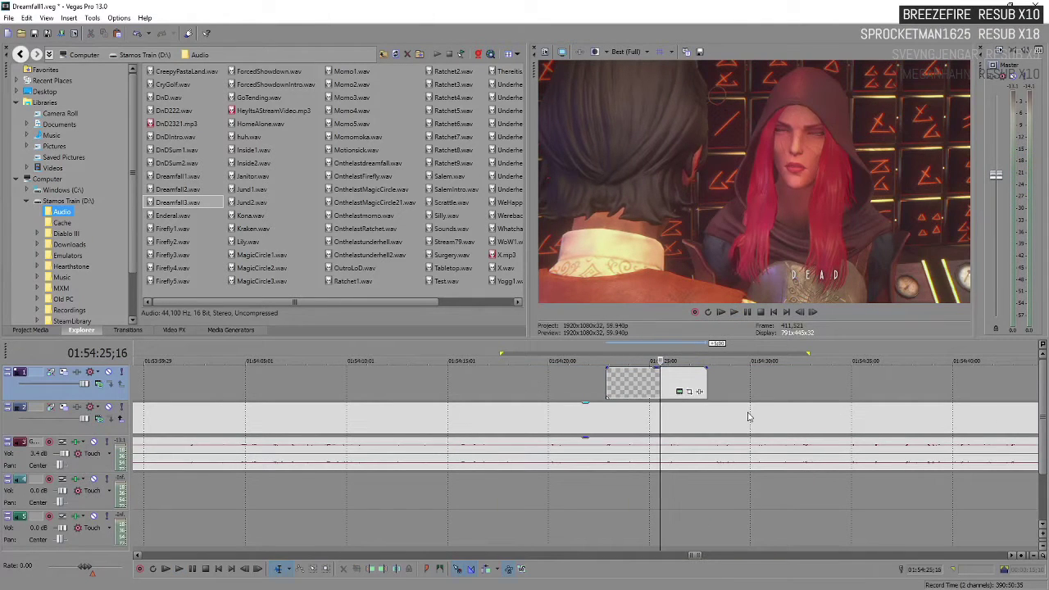
- Trim the end of the DEAD title to 01:54:25;12, the last frame where the subtitle is shown
key(Left)
key(Left)
key(Left)
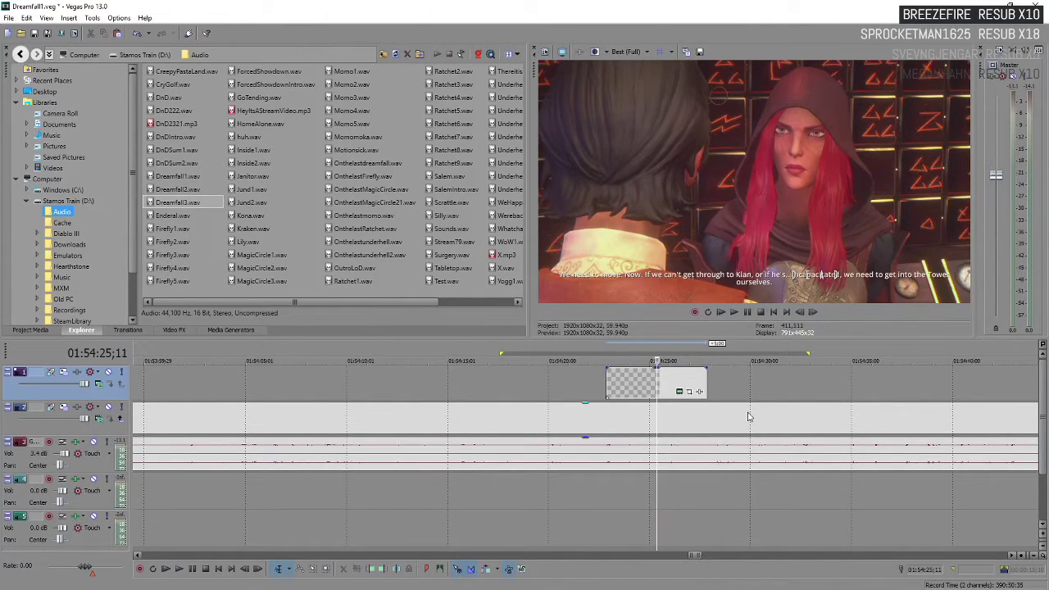
key(Right)
scroll(748, 417, up, 5)
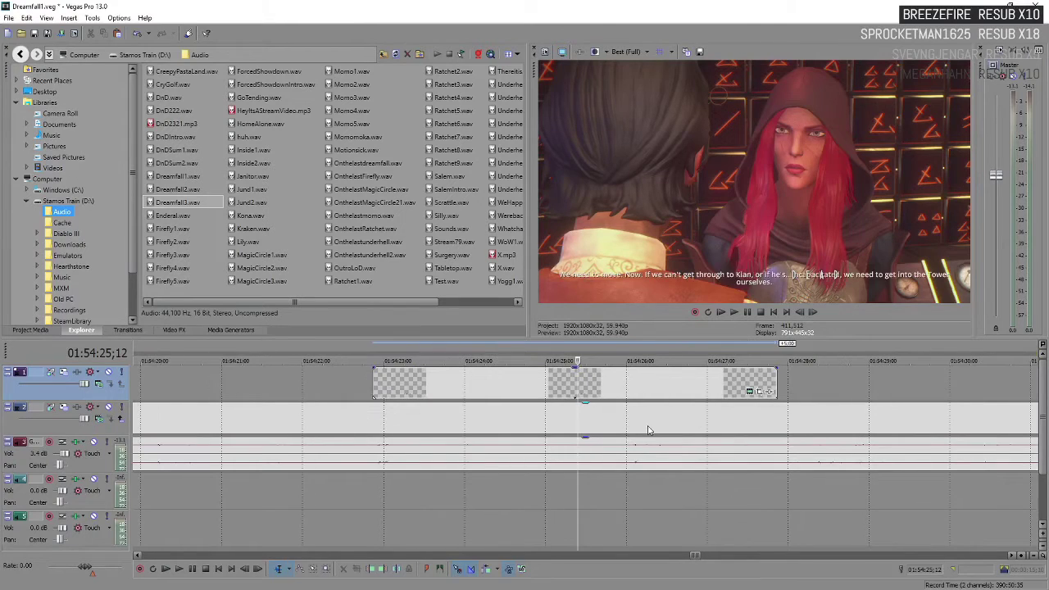
scroll(647, 430, up, 2)
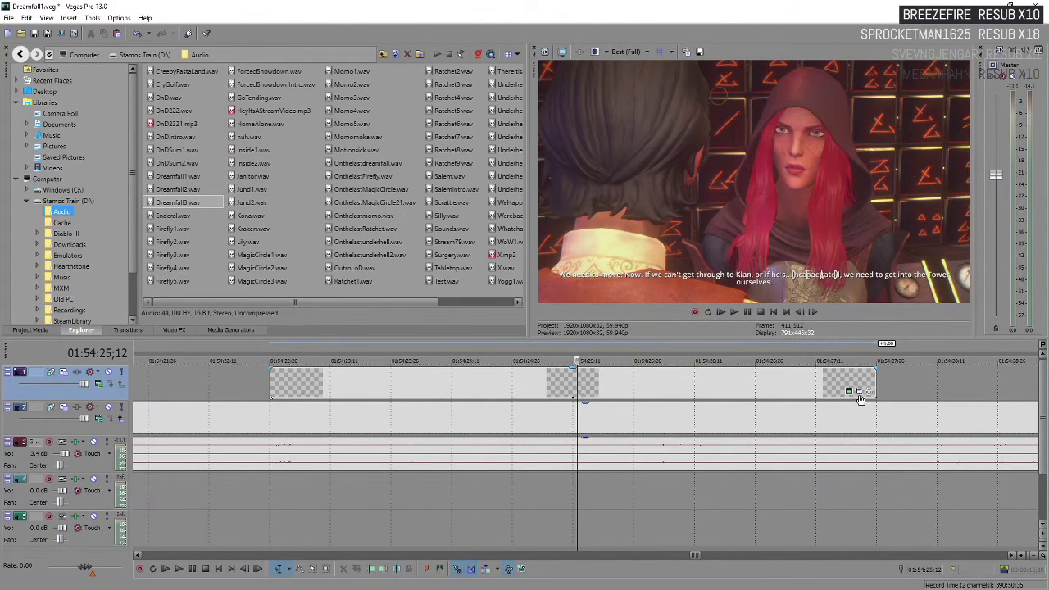
drag(870, 391, 578, 385)
scroll(577, 383, up, 3)
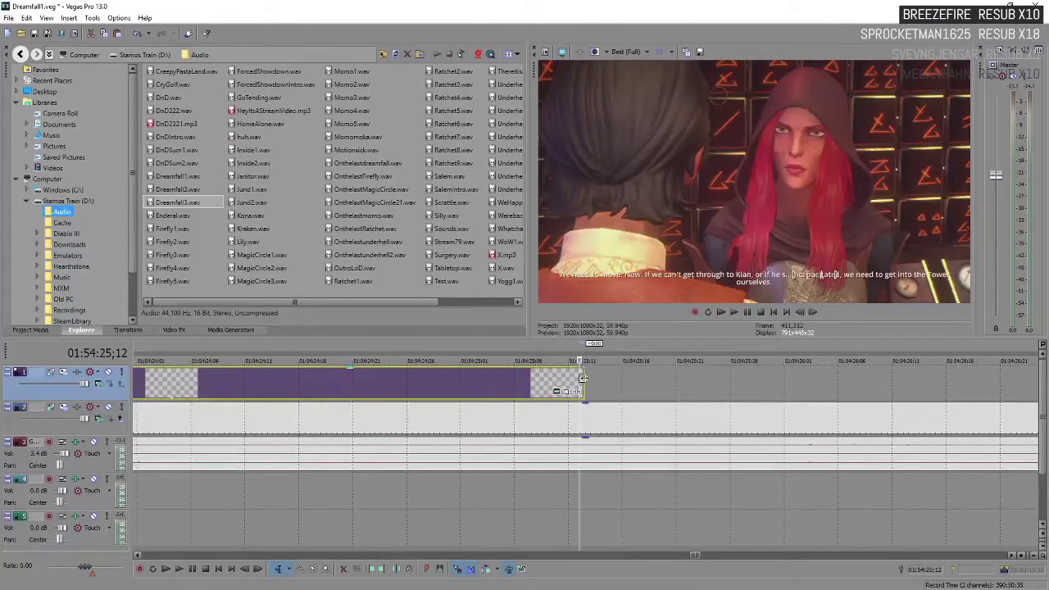
- Play the trimmed DEAD title from just before its start through the following dialogue to check its timing
scroll(582, 383, down, 4)
click(335, 378)
key(space)
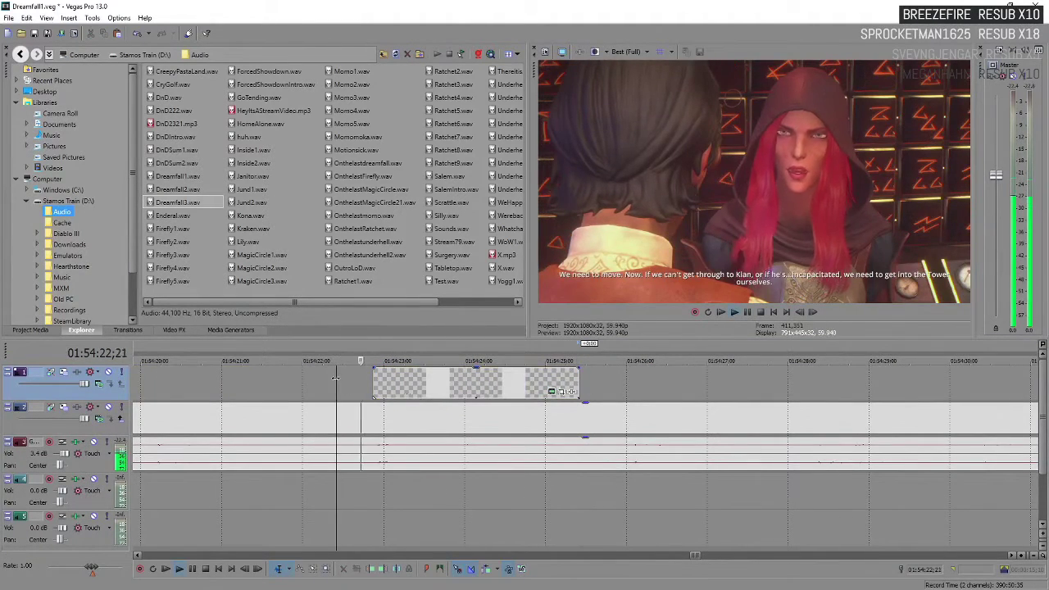
key(Return)
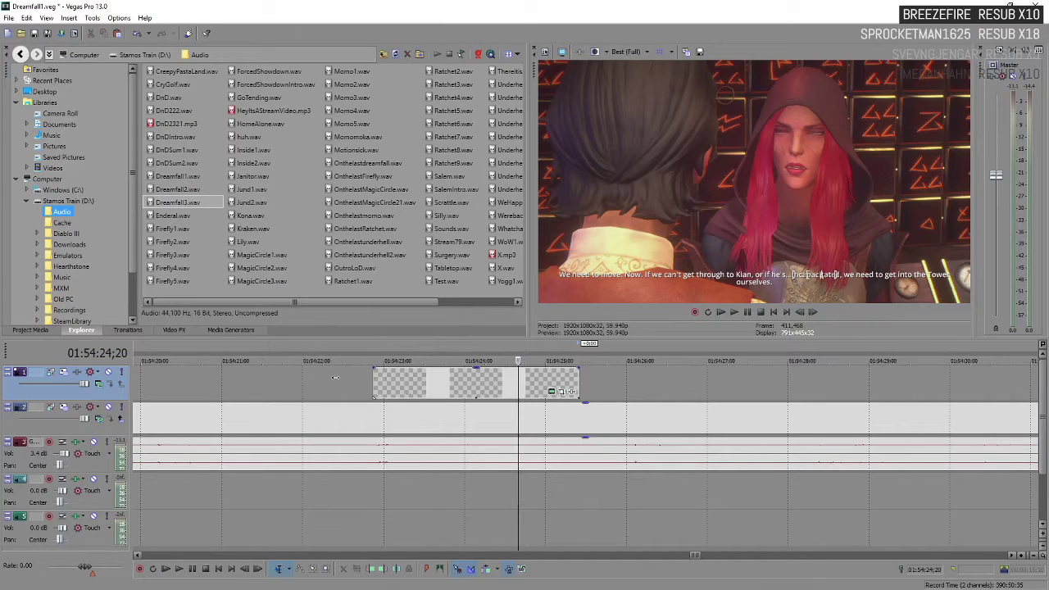
key(Return)
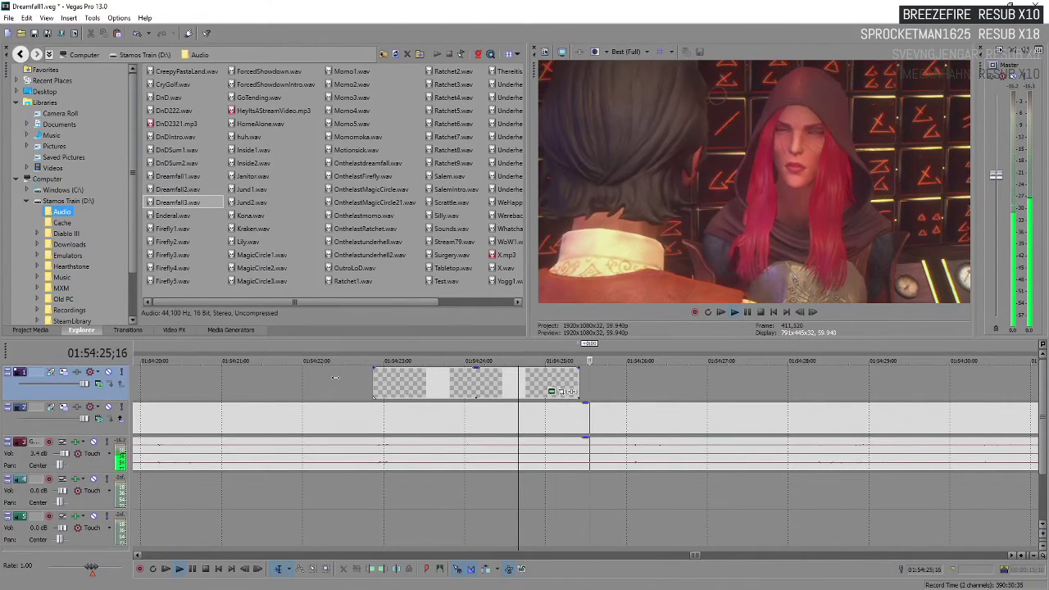
scroll(574, 444, down, 5)
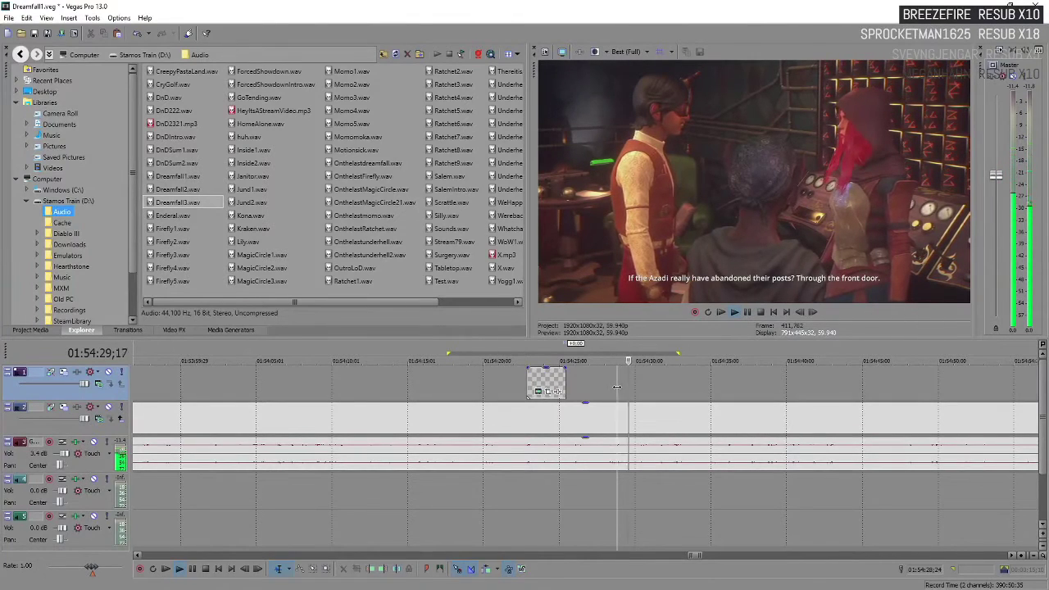
key(Return)
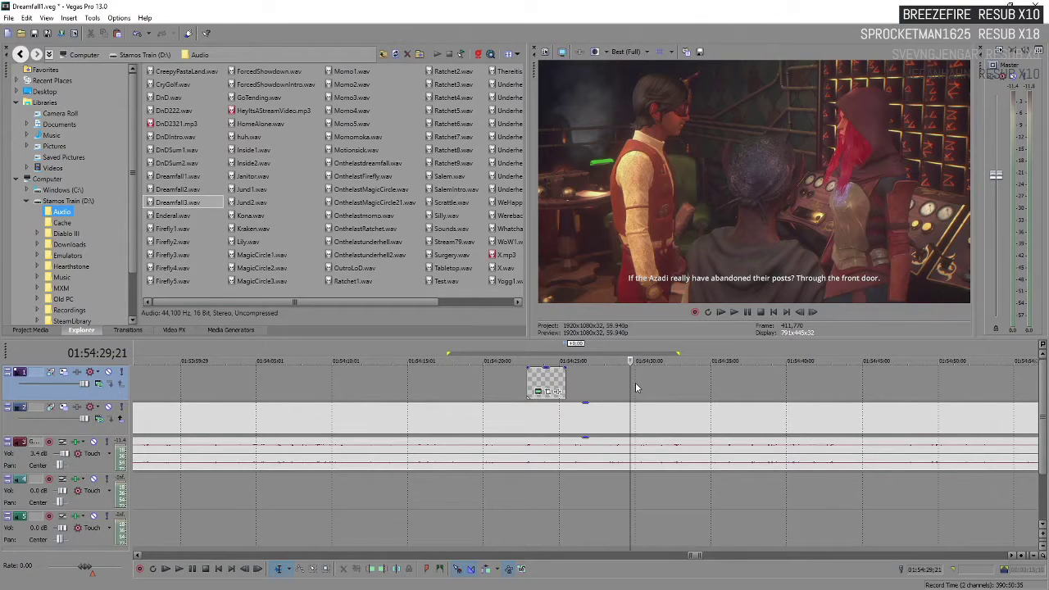
- Shift the long audio clip on track 4 to the right so it starts at about 01:55:43
key(space)
scroll(636, 388, down, 3)
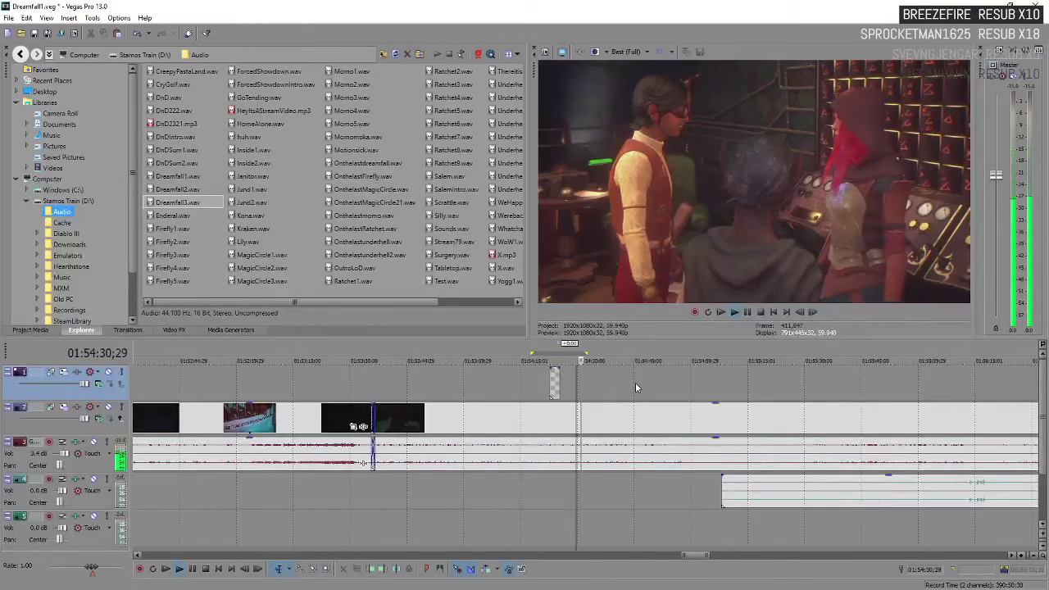
scroll(636, 388, down, 3)
click(669, 496)
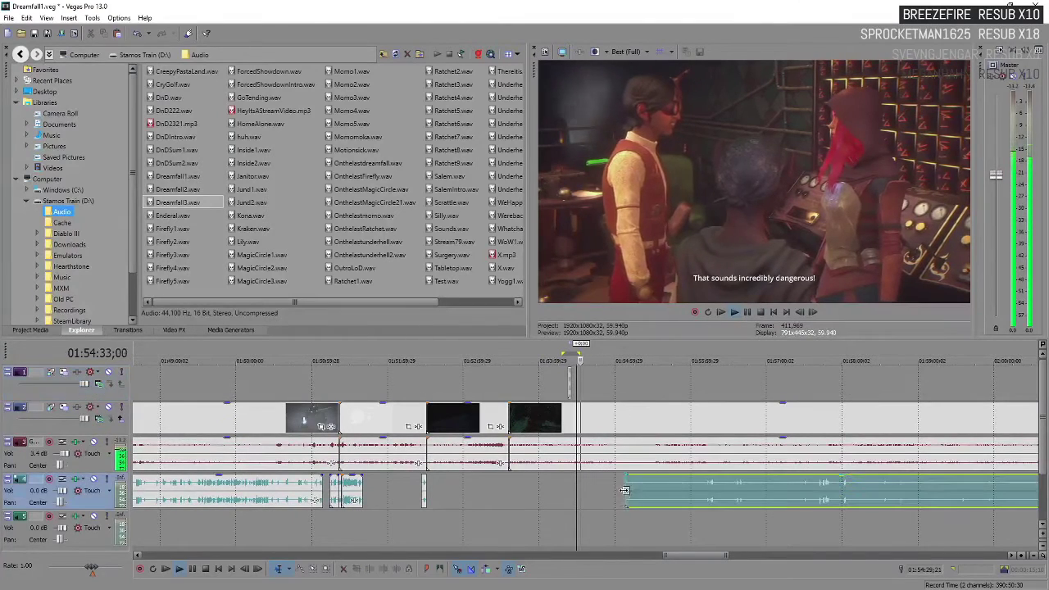
drag(669, 496, 674, 496)
scroll(581, 437, up, 2)
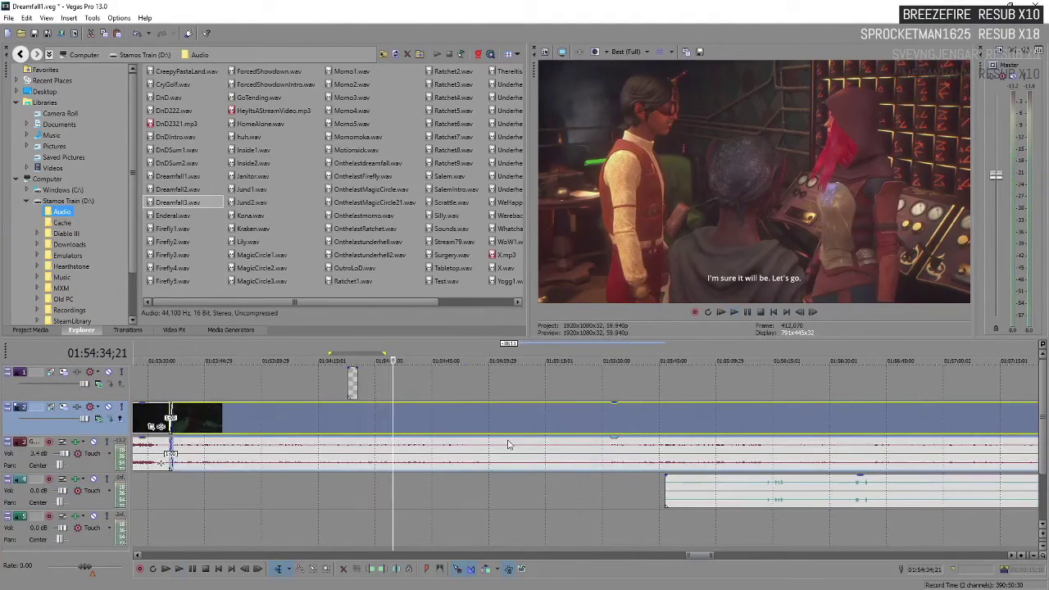
- Scrub through the gameplay between about 01:54:53 and 01:54:59 to examine where the dialogue scene fades to black
click(475, 419)
key(j)
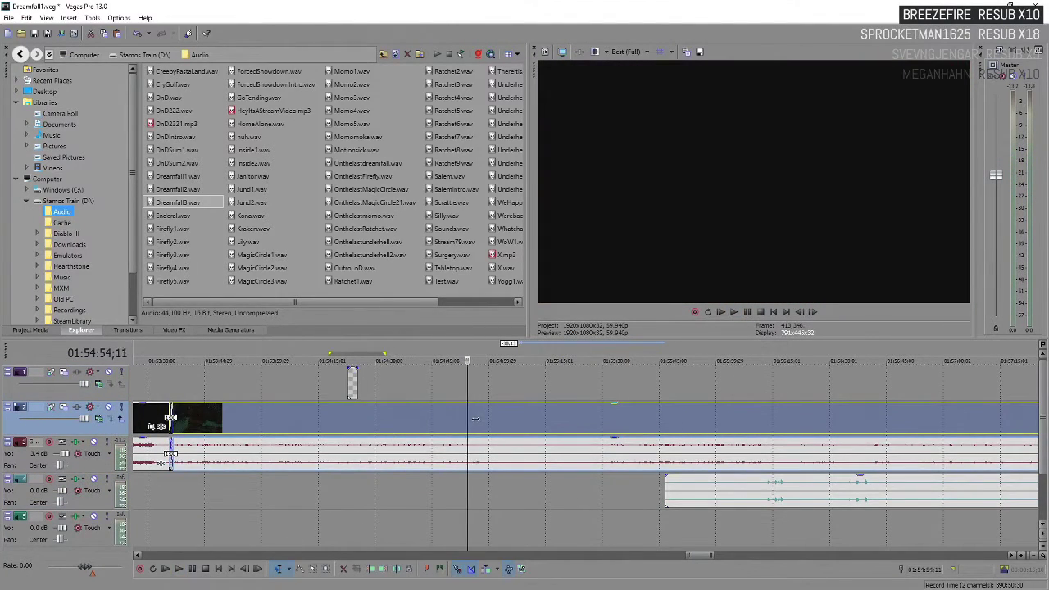
key(l)
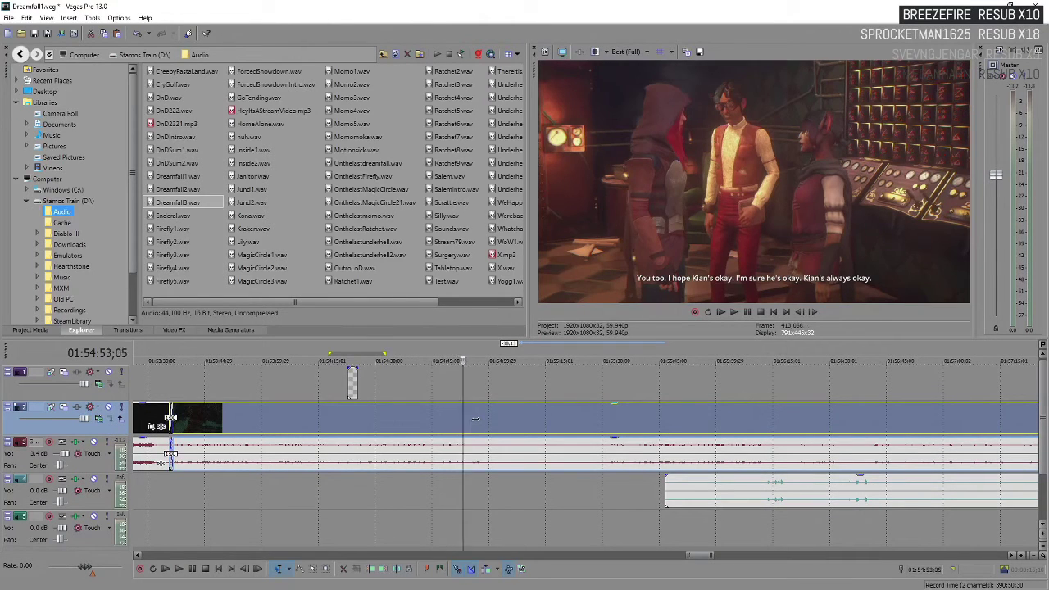
key(j)
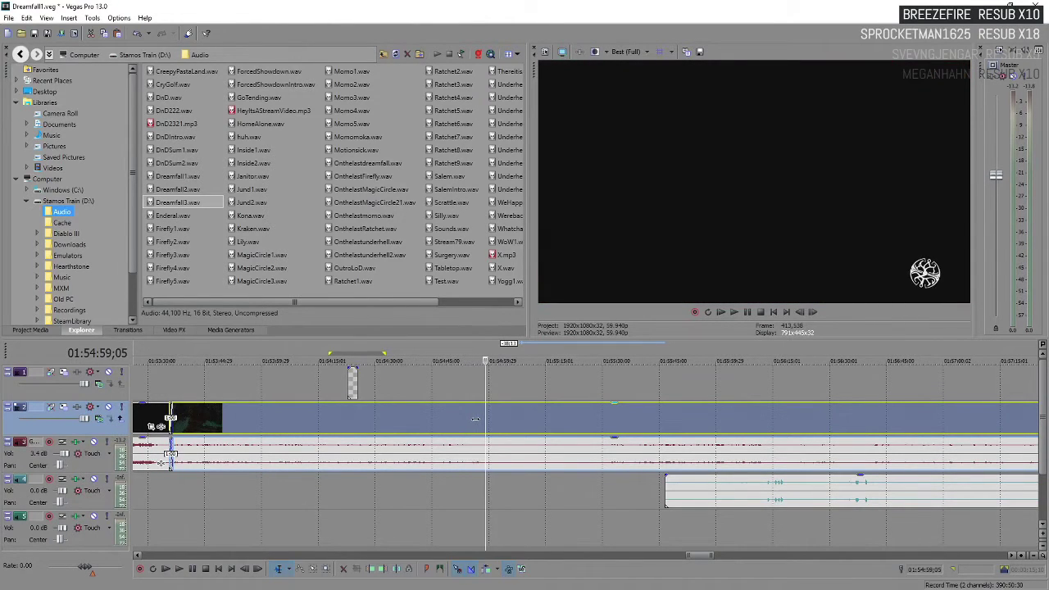
scroll(475, 419, up, 3)
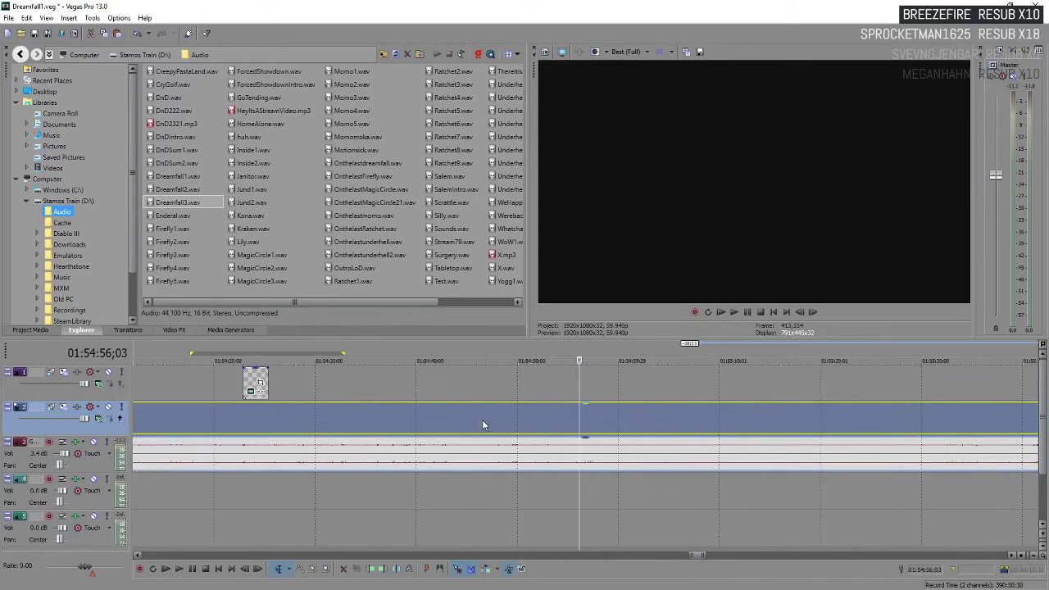
key(Left)
key(Left)
key(Left)
key(Left)
key(Left)
key(Left)
key(Left)
key(Left)
key(Left)
key(Left)
key(Left)
key(Left)
key(Left)
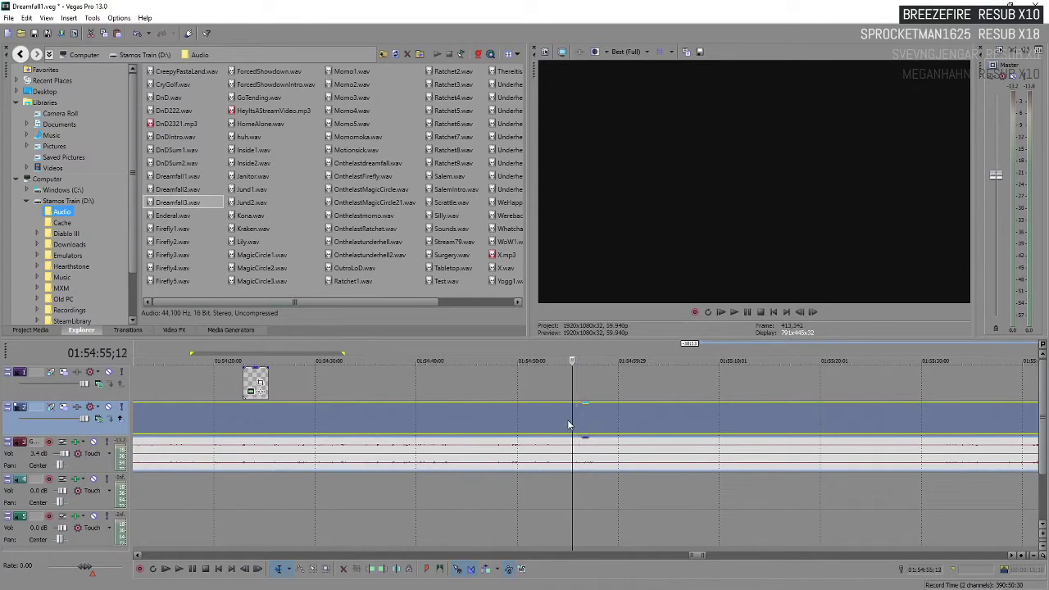
- Play from 01:54:50;15 into the black passage and split the gameplay video and audio at about 01:54:57
click(524, 416)
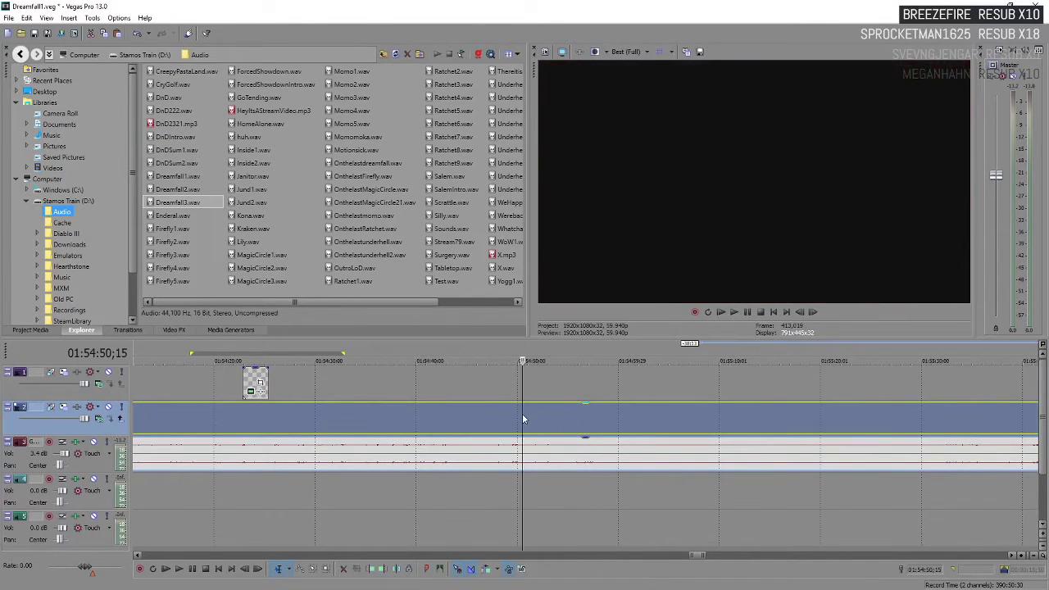
key(space)
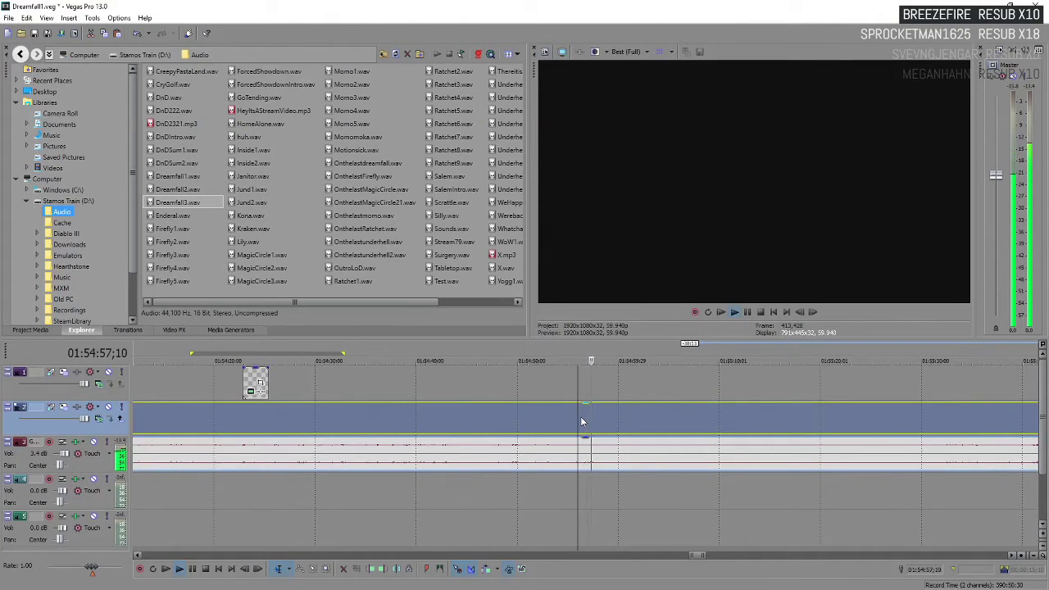
key(Return)
key(s)
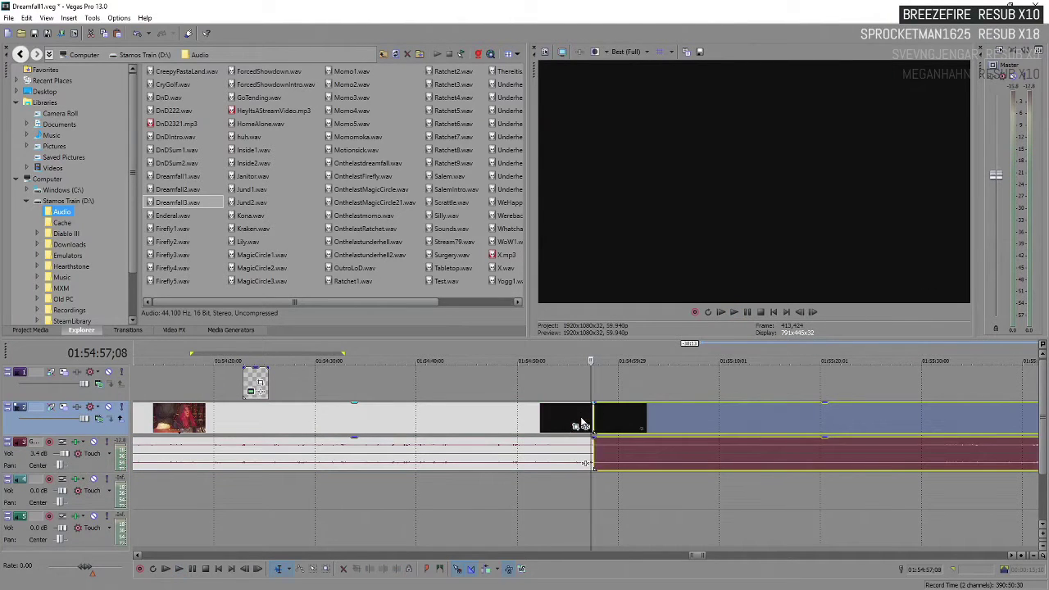
scroll(582, 424, up, 3)
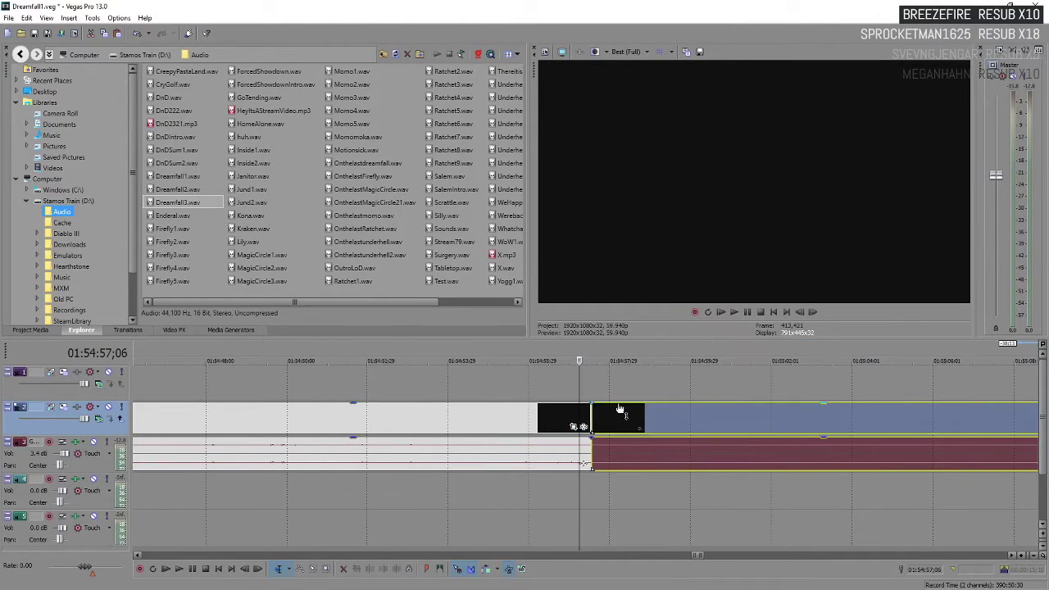
click(574, 418)
scroll(678, 447, down, 5)
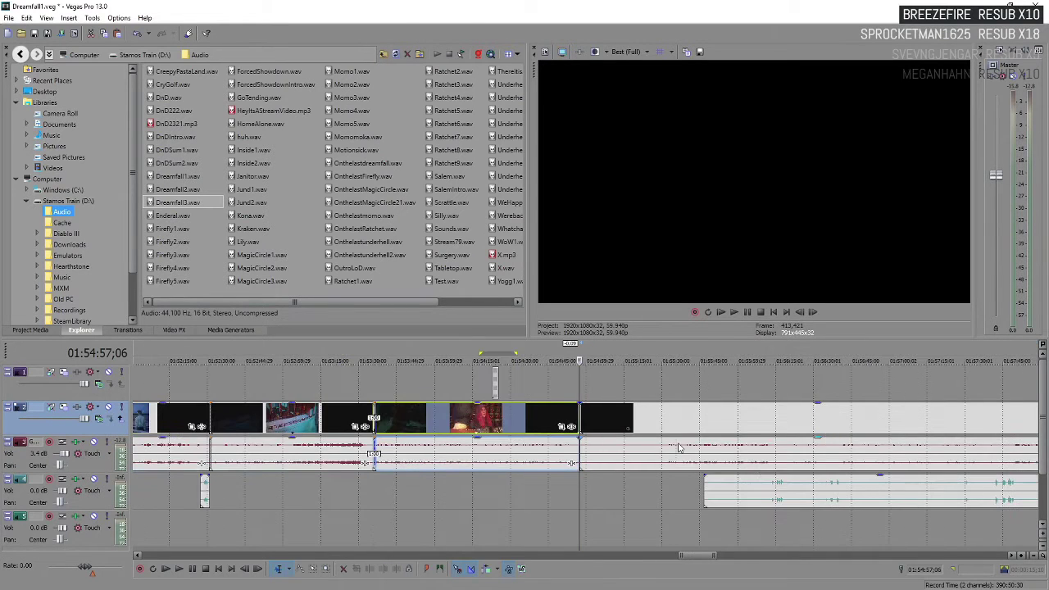
- Cut the logo opening from the following gameplay clip and pull it back into a short crossfade at about 01:54:54
drag(586, 423, 563, 418)
click(591, 422)
scroll(641, 435, up, 3)
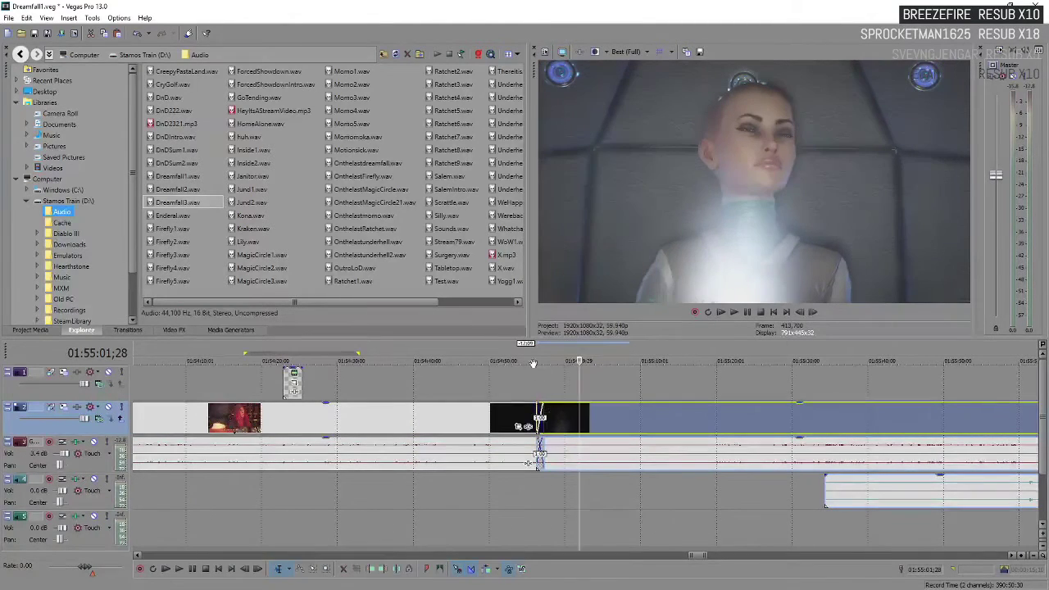
- Play the passage between about 01:54:55 and 01:54:58 to check the crossfade into the pod scene
drag(528, 357, 544, 358)
key(space)
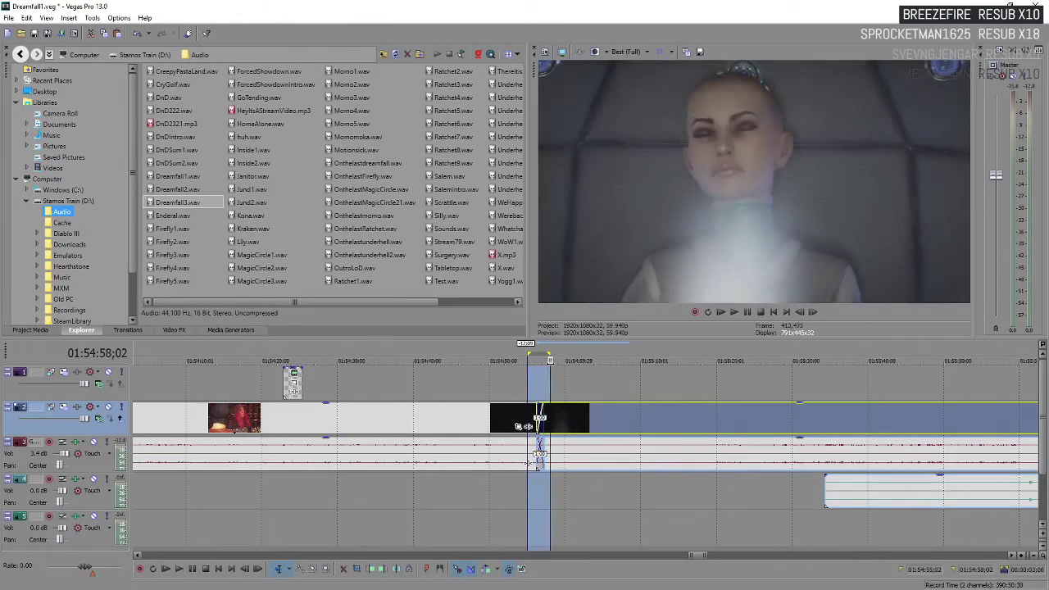
scroll(559, 397, up, 2)
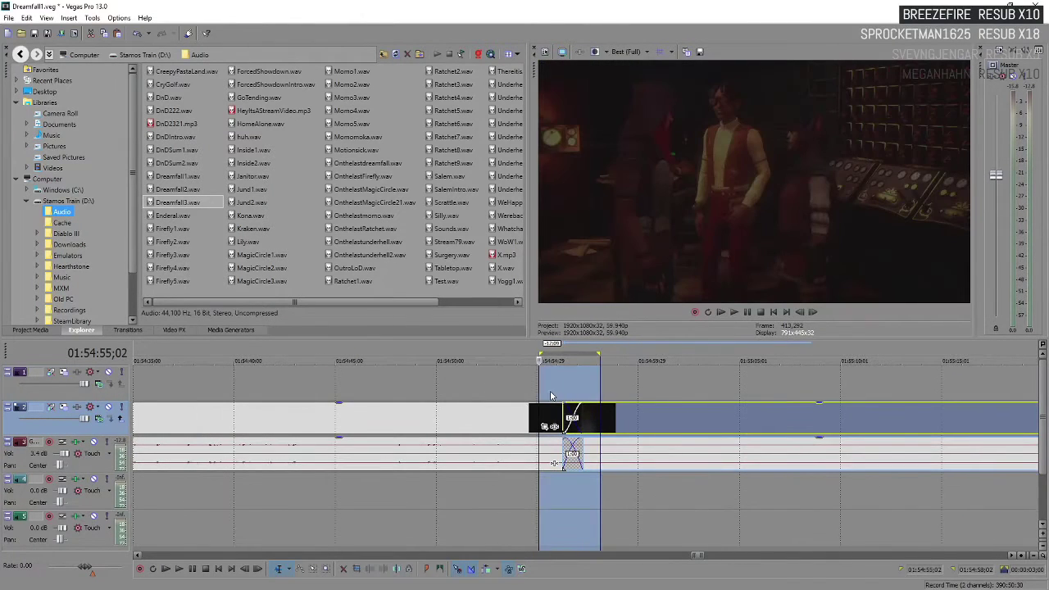
click(550, 395)
key(space)
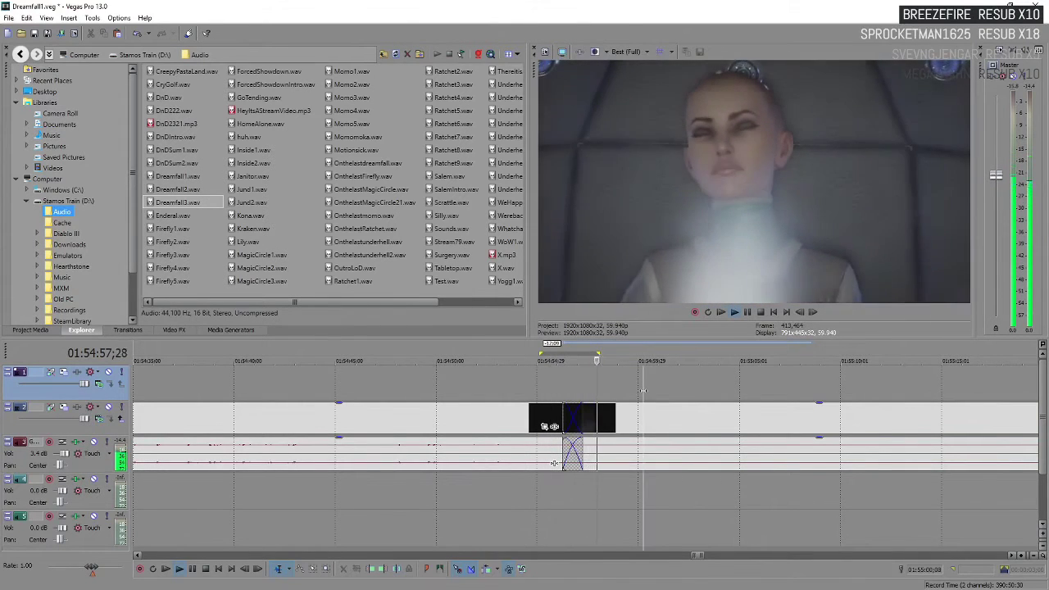
- Trim the start of the long commentary clip on track 4 to about 01:56:00, where the speech begins
scroll(707, 468, down, 4)
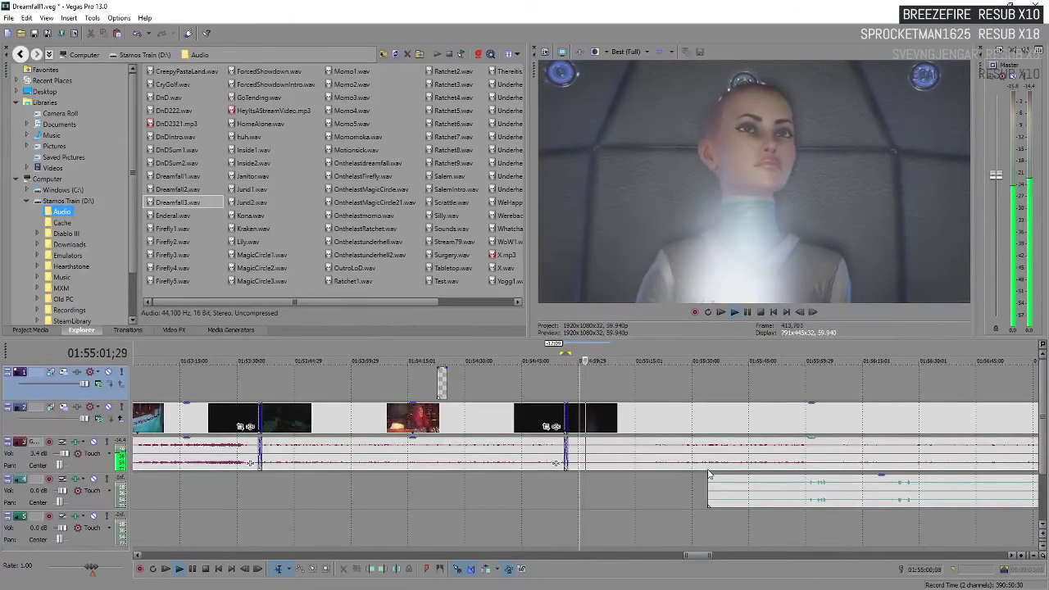
scroll(646, 489, down, 3)
drag(646, 489, 693, 496)
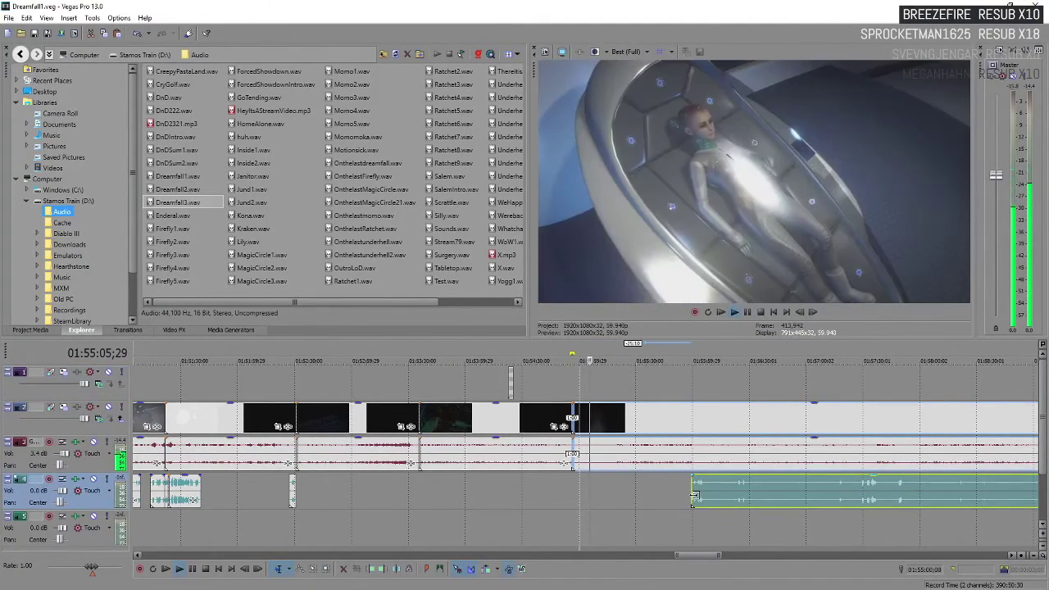
- Split the track 4 commentary at 01:56:06;24 and trim the start of the remaining clip to about 01:56:20;21
scroll(699, 497, up, 3)
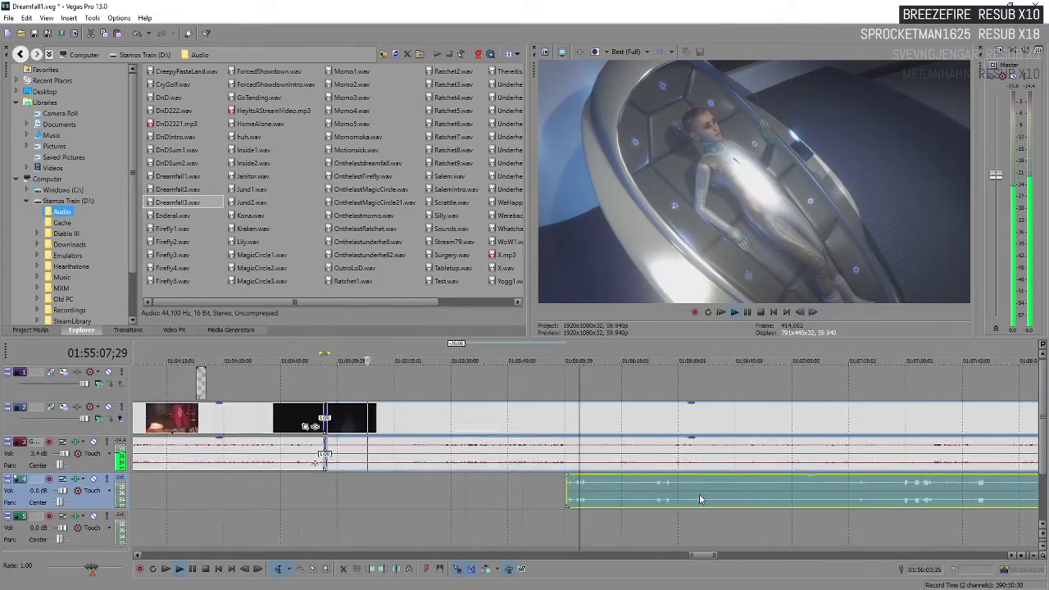
key(space)
click(561, 492)
key(space)
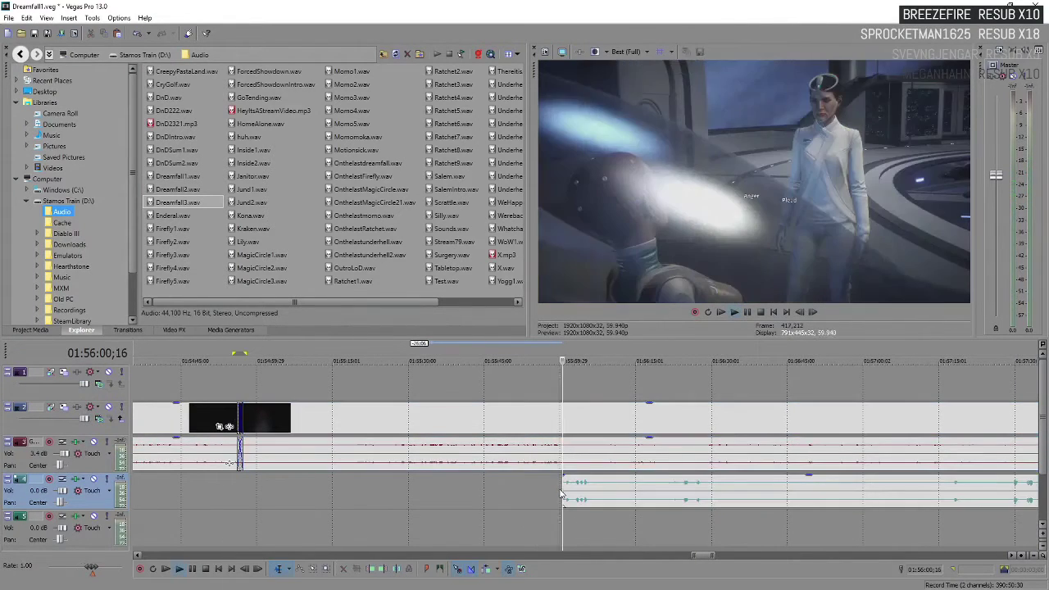
scroll(578, 492, up, 2)
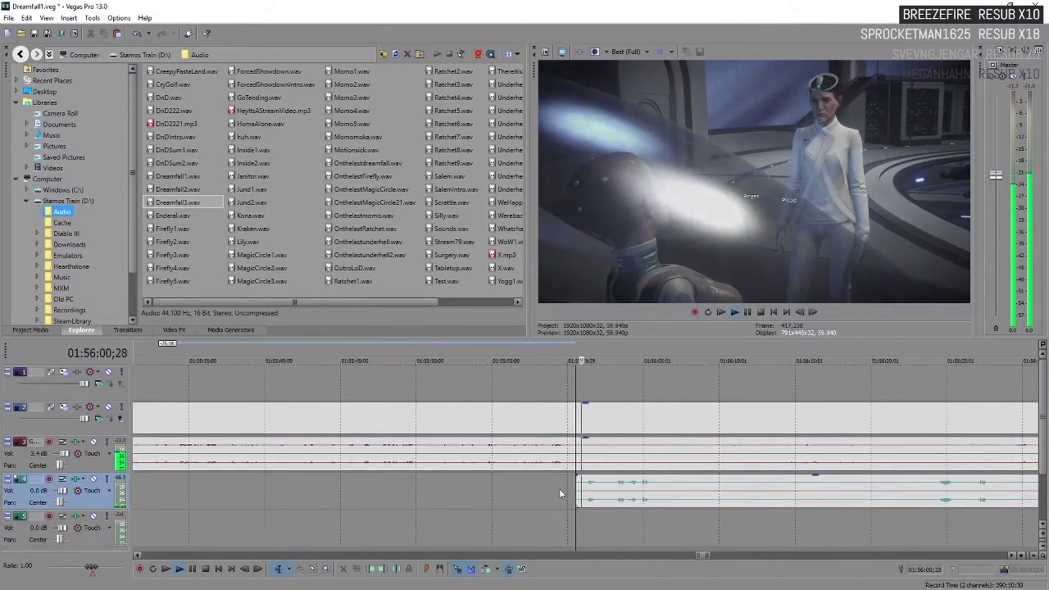
click(608, 492)
scroll(609, 492, down, 2)
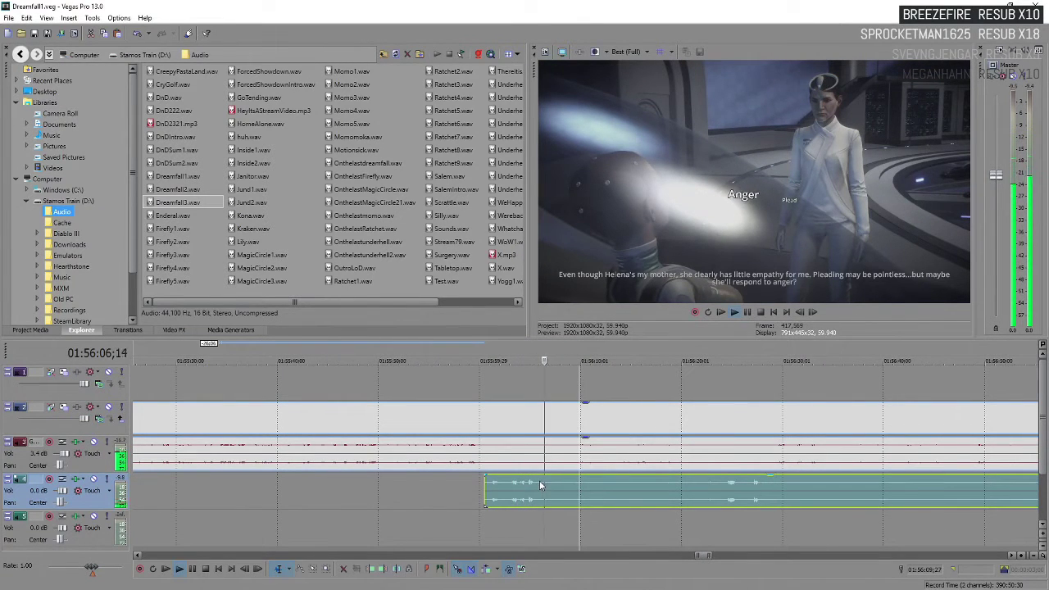
key(space)
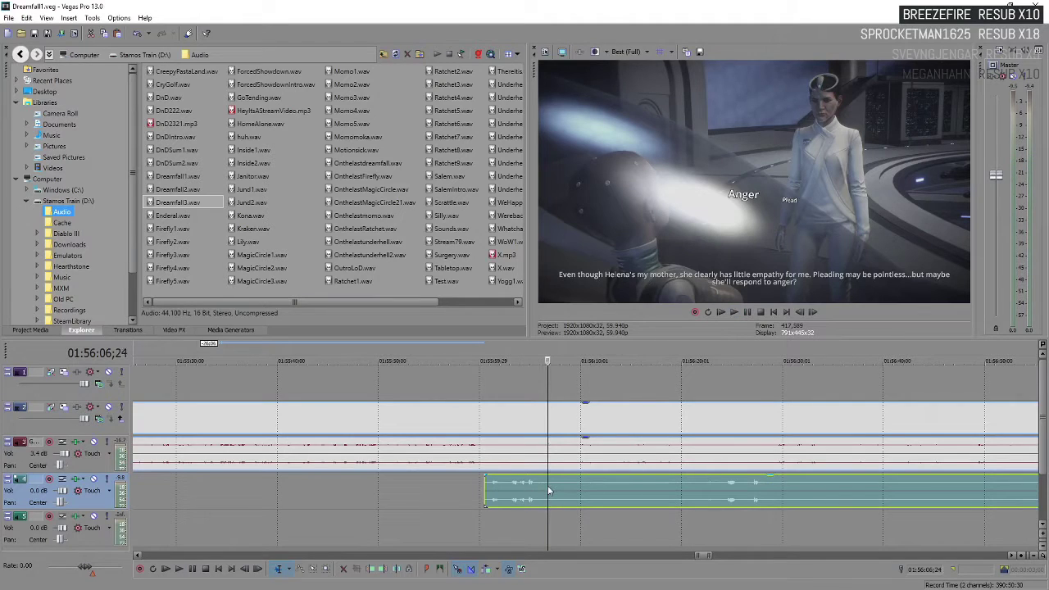
key(s)
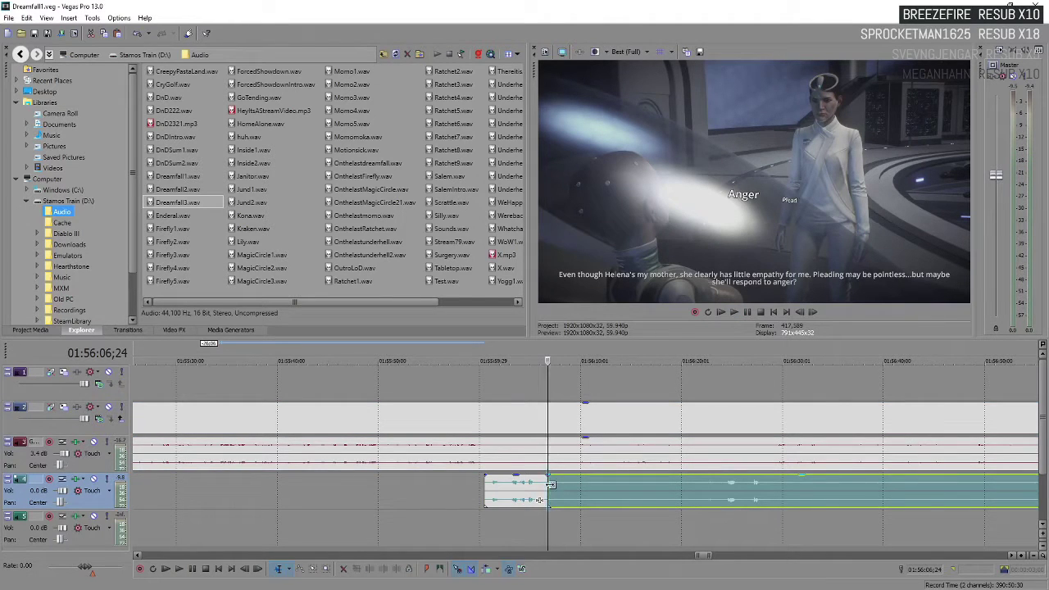
drag(548, 488, 676, 499)
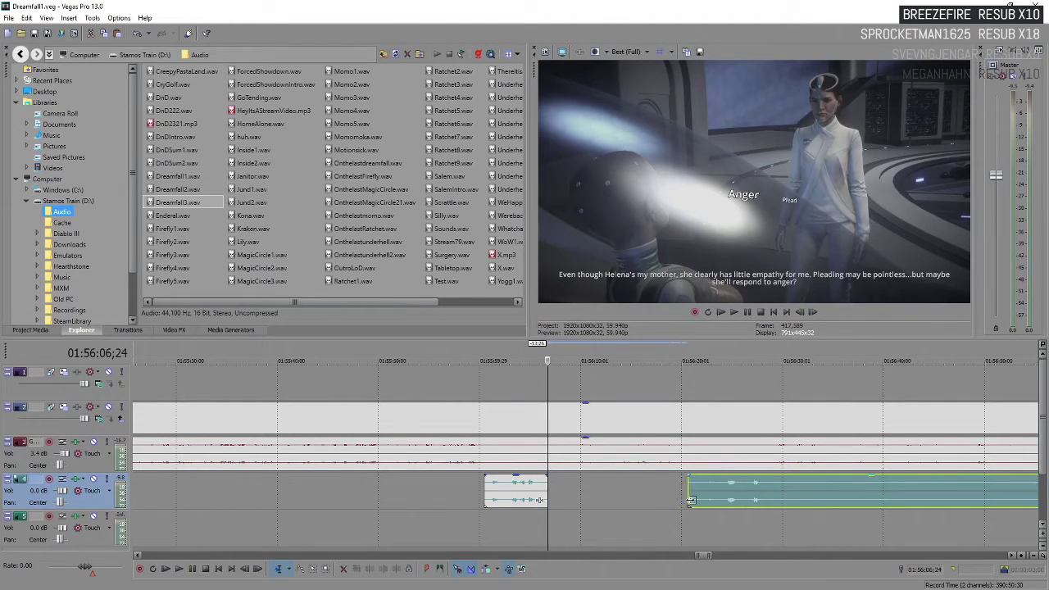
- Split the track 4 commentary at about 01:56:29 and trim the following silence up to about 01:57:16
click(690, 501)
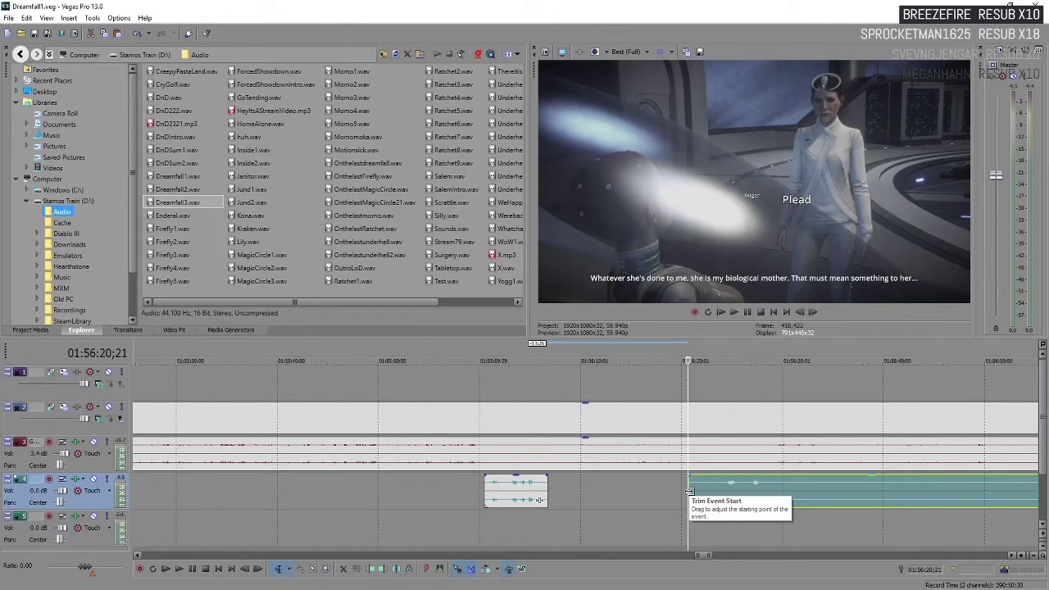
key(space)
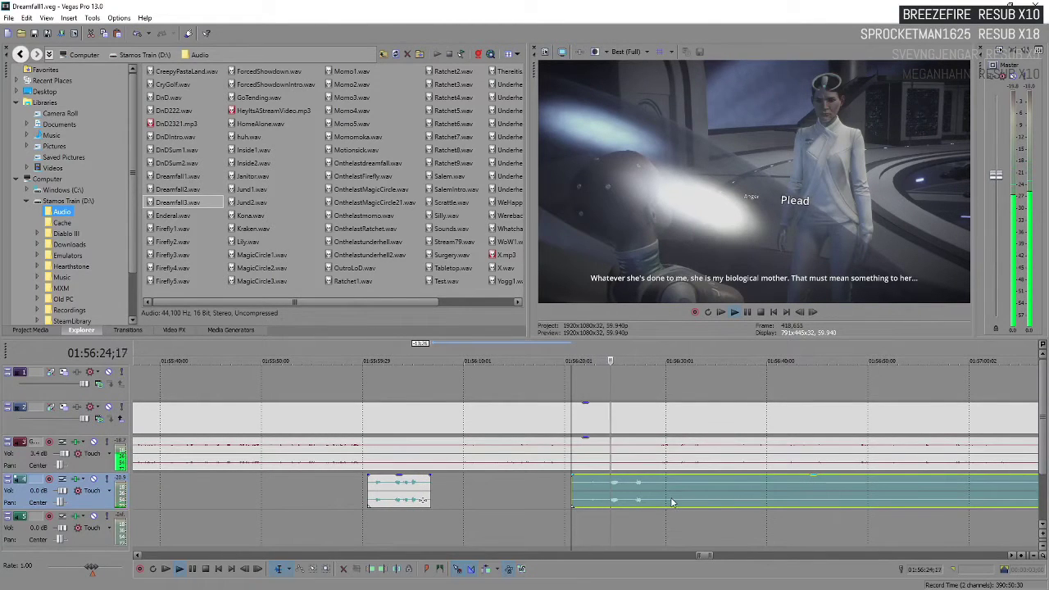
scroll(665, 492, down, 3)
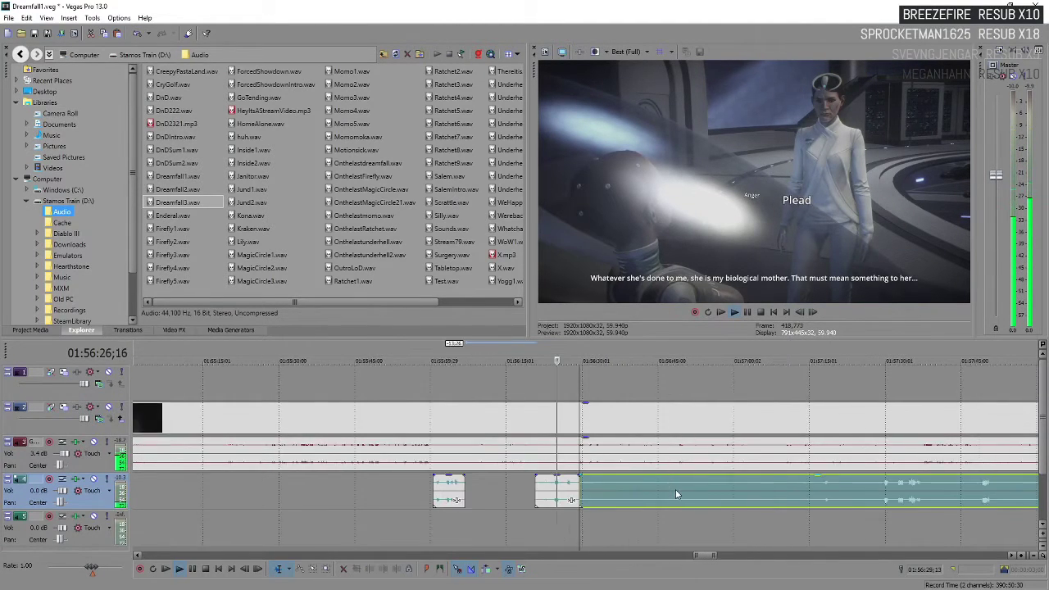
key(Return)
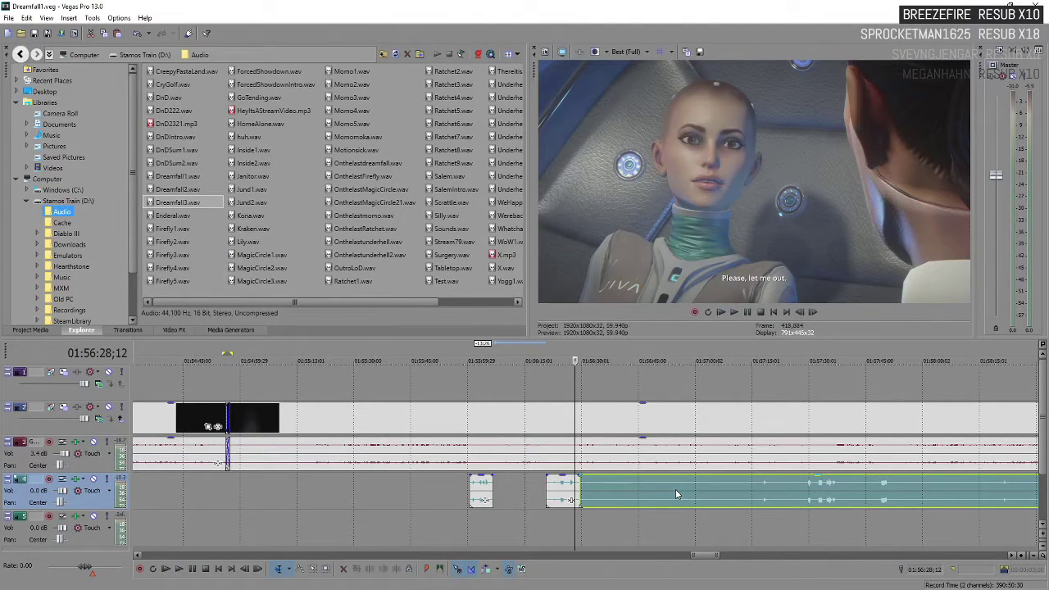
scroll(675, 490, down, 2)
key(space)
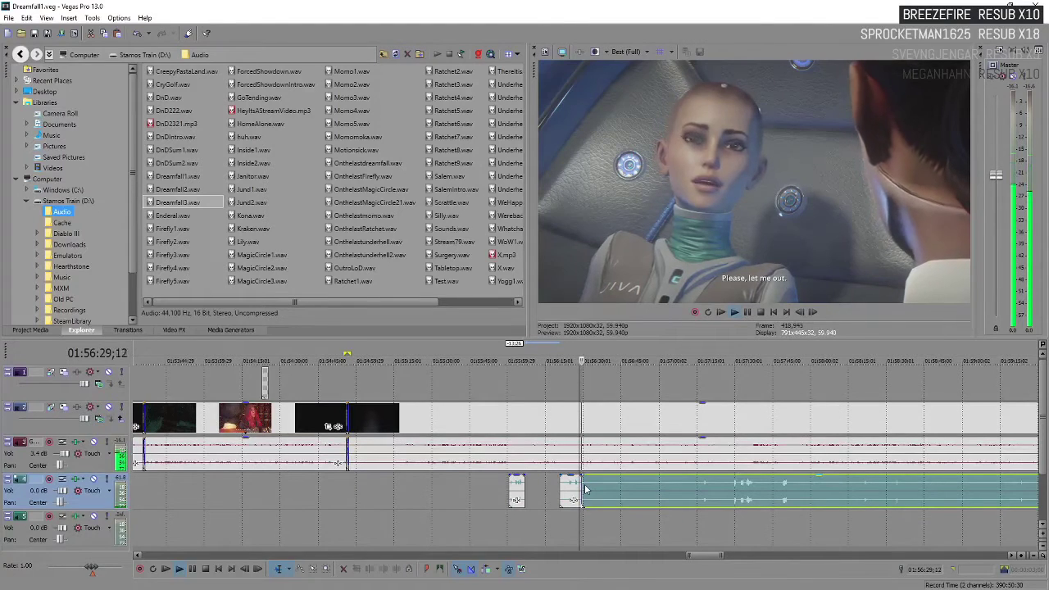
drag(580, 485, 701, 486)
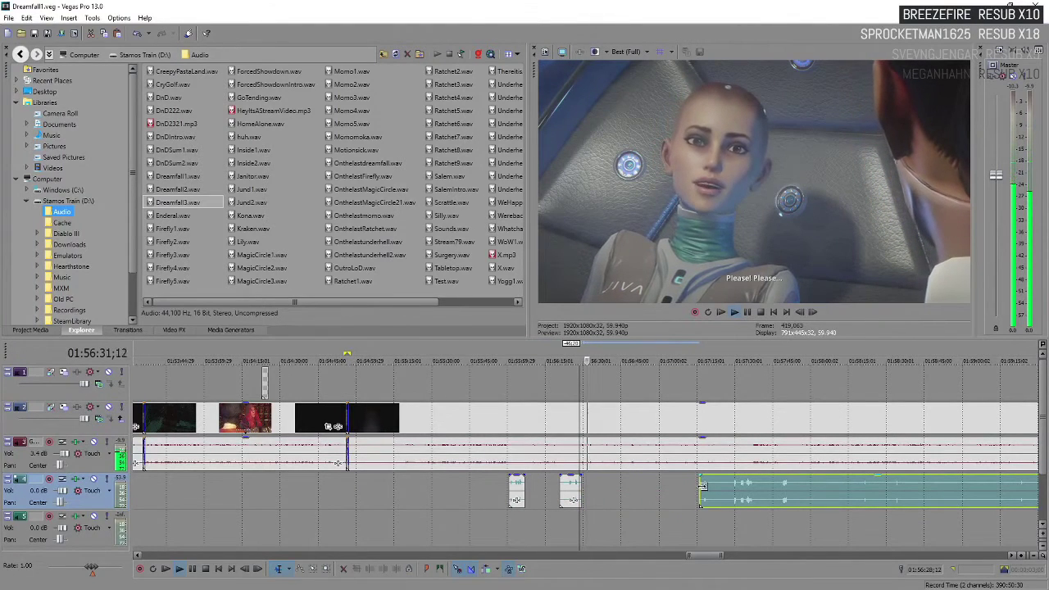
- Separate the short comment ending at about 01:57:20 on track 4 and trim the remaining clip's start to about 01:57:29;23
click(702, 485)
key(space)
scroll(697, 485, up, 3)
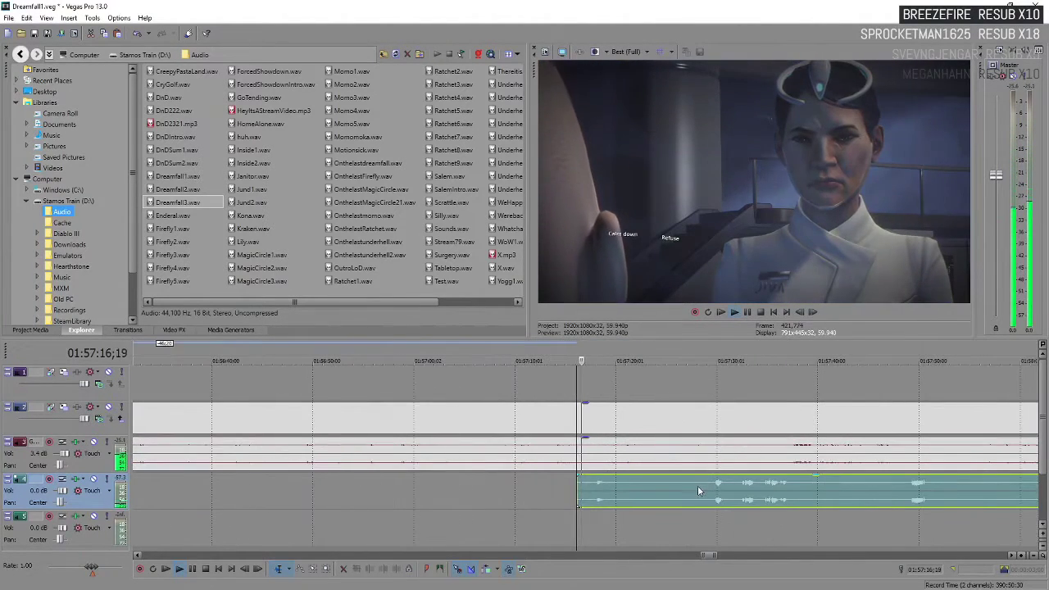
drag(579, 490, 715, 494)
- Play the next comment, split track 4 at about 01:57:37;15, and trim the remainder's start to about 01:57:49
key(space)
click(715, 494)
key(space)
scroll(603, 490, down, 3)
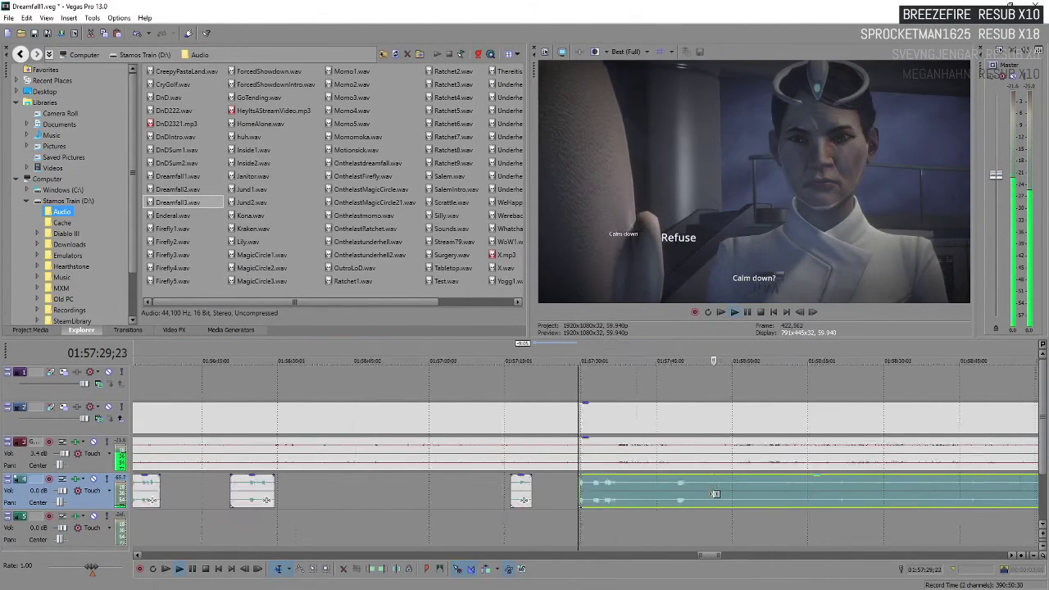
key(space)
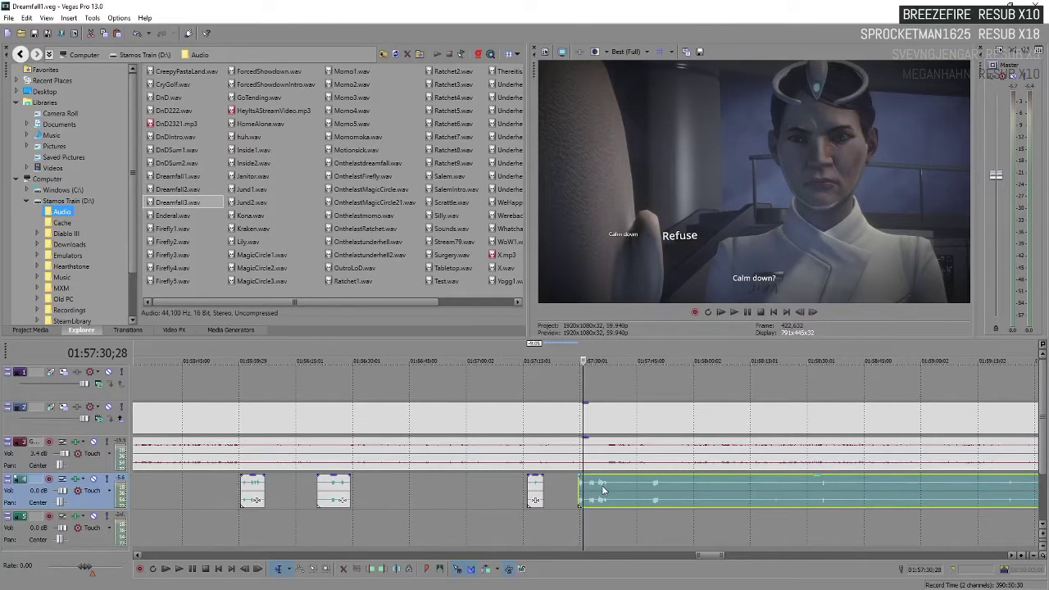
key(space)
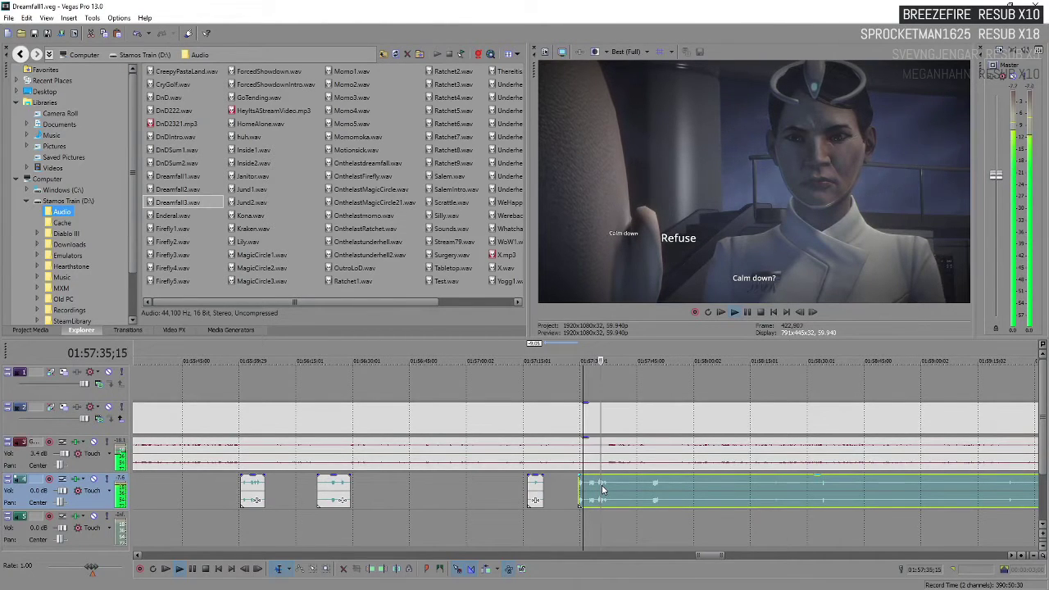
scroll(641, 497, up, 2)
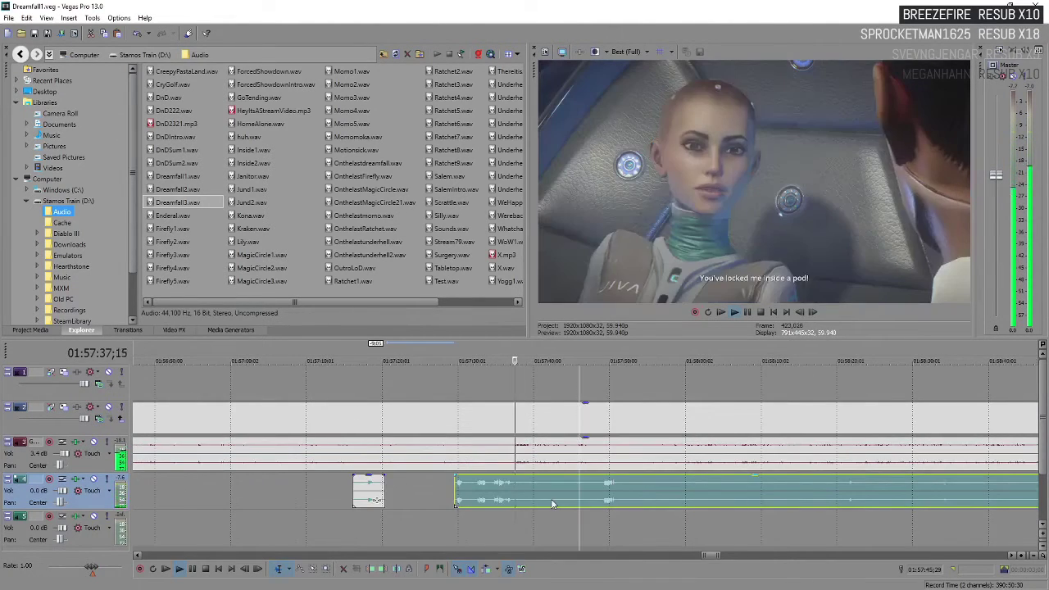
key(space)
key(s)
drag(521, 497, 601, 494)
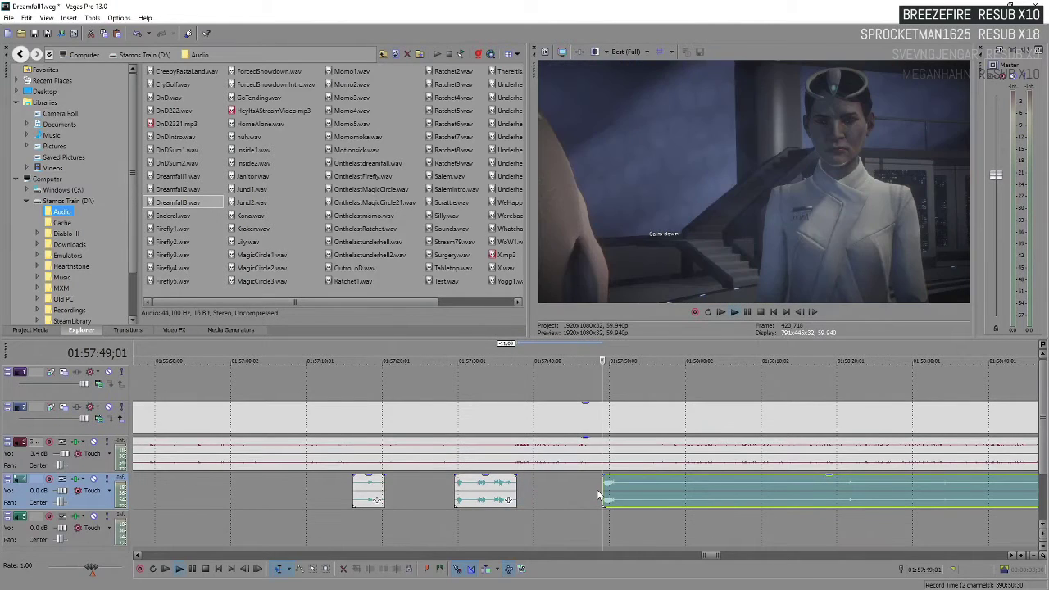
- Split the track 4 commentary at 01:57:51;14 and remove the silence after it by trimming the remainder's start to about 01:58:21
scroll(598, 494, up, 3)
key(space)
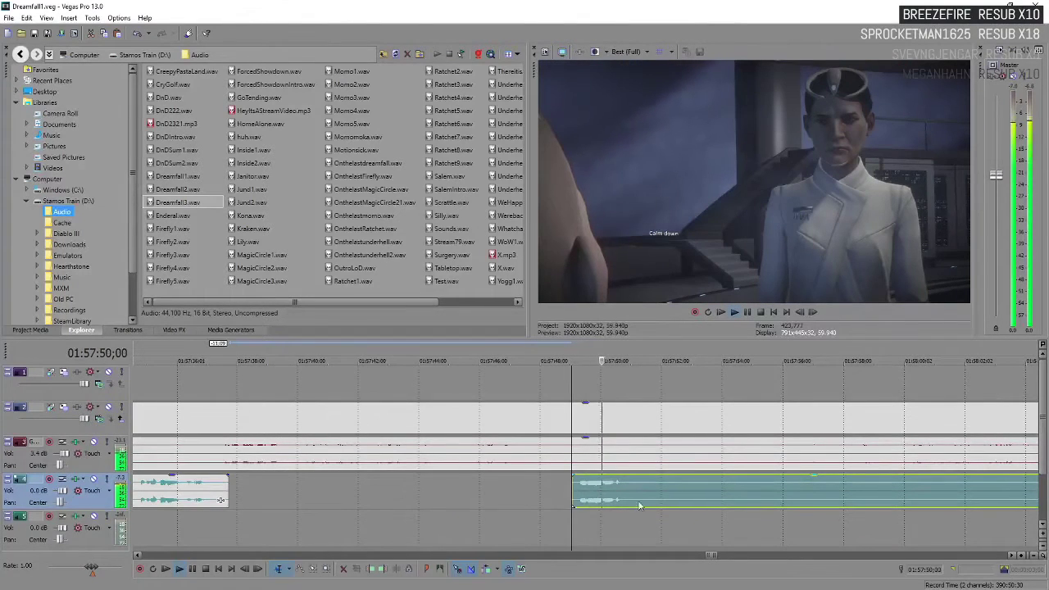
key(space)
scroll(645, 488, down, 2)
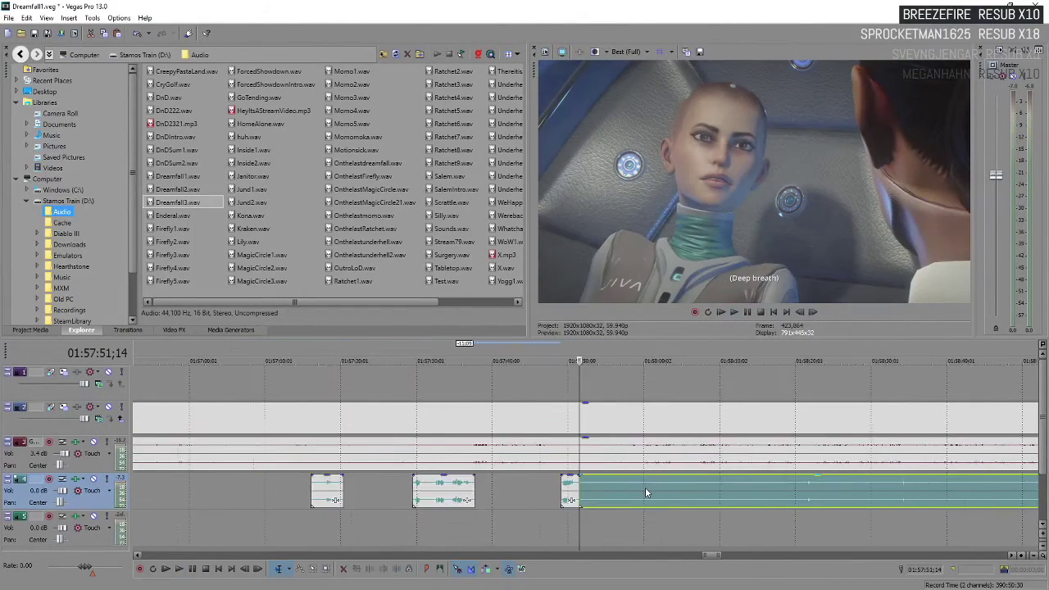
scroll(644, 488, down, 2)
drag(578, 487, 680, 494)
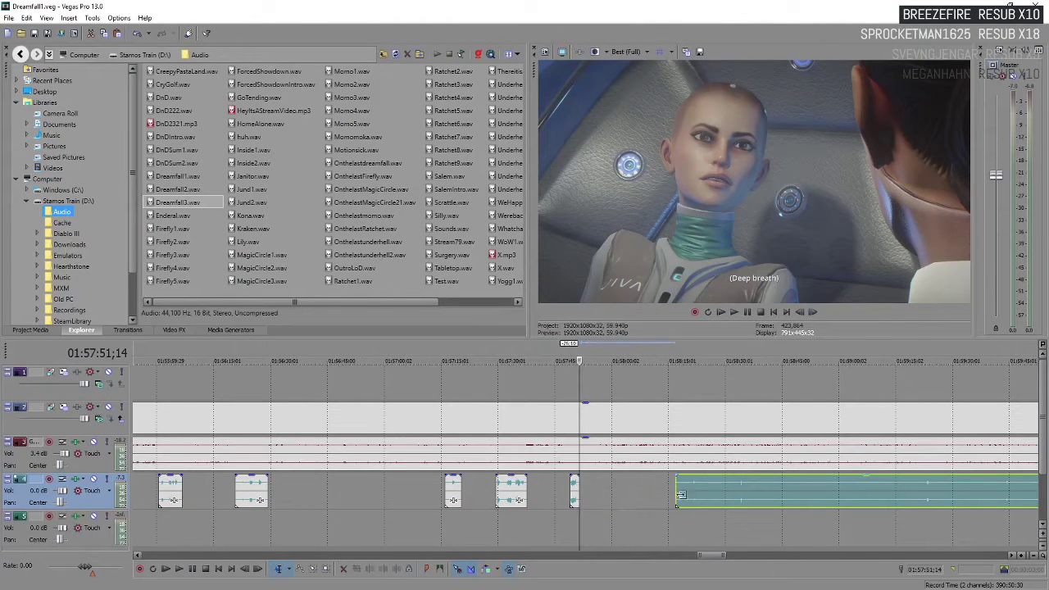
- Split the track 4 commentary at about 01:58:22;21 and trim the rest so it starts at about 01:58:34
click(690, 495)
key(space)
scroll(602, 487, up, 4)
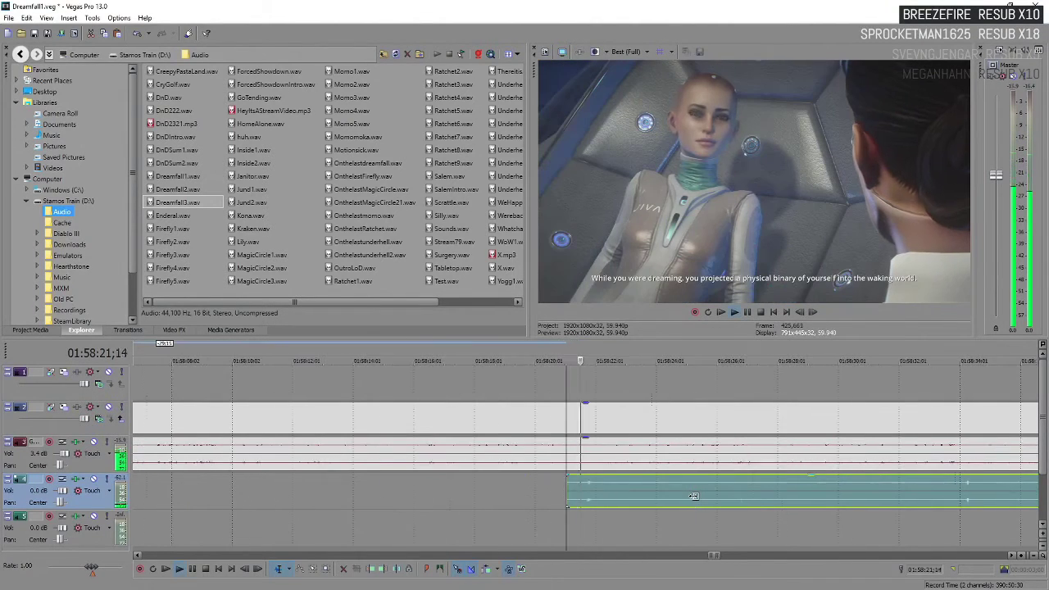
scroll(603, 487, down, 1)
click(585, 488)
key(s)
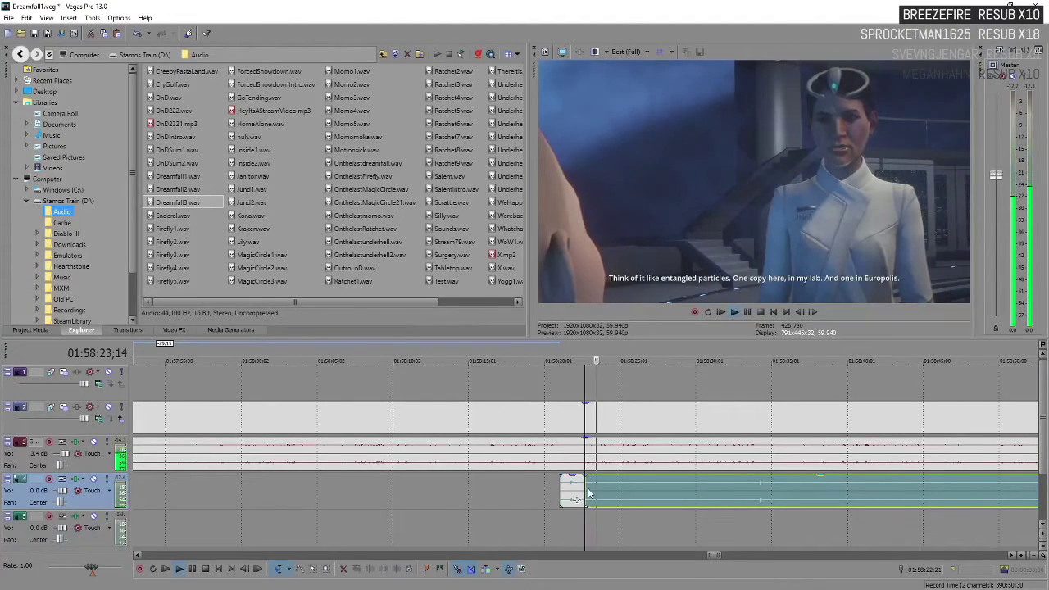
drag(586, 487, 750, 490)
- Cut the track 4 commentary at about 01:58:35 and trim the start of the long remaining clip to about 01:59:23
click(754, 490)
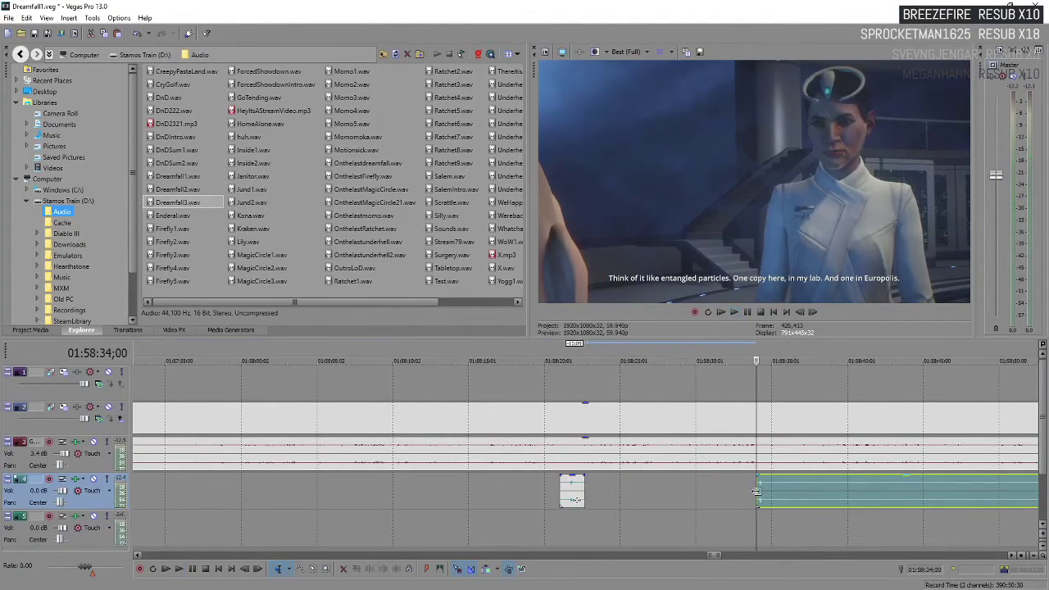
scroll(756, 491, up, 3)
scroll(755, 491, down, 3)
key(space)
click(583, 491)
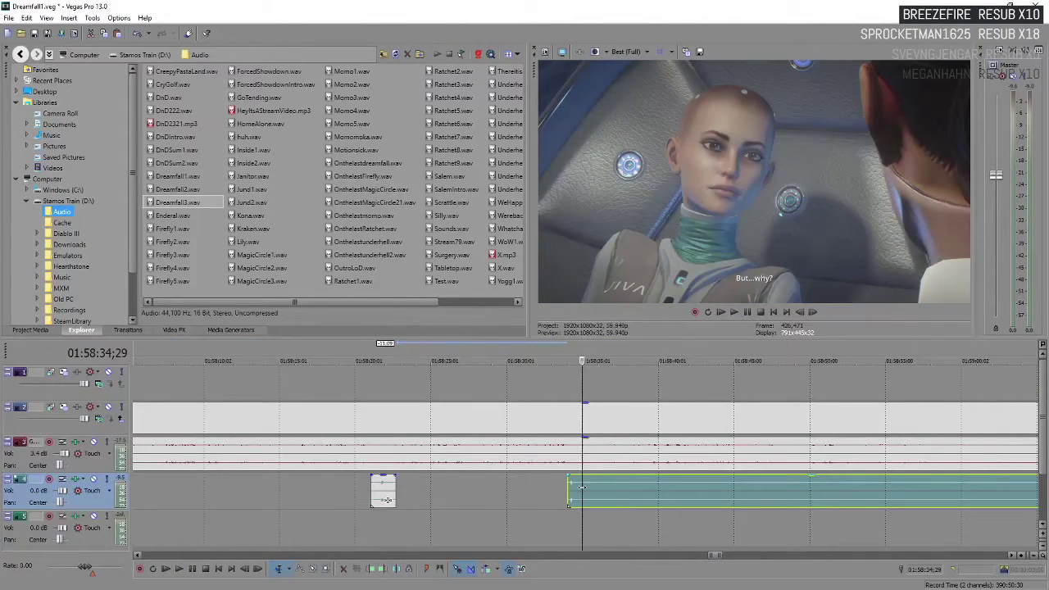
key(s)
scroll(589, 492, down, 2)
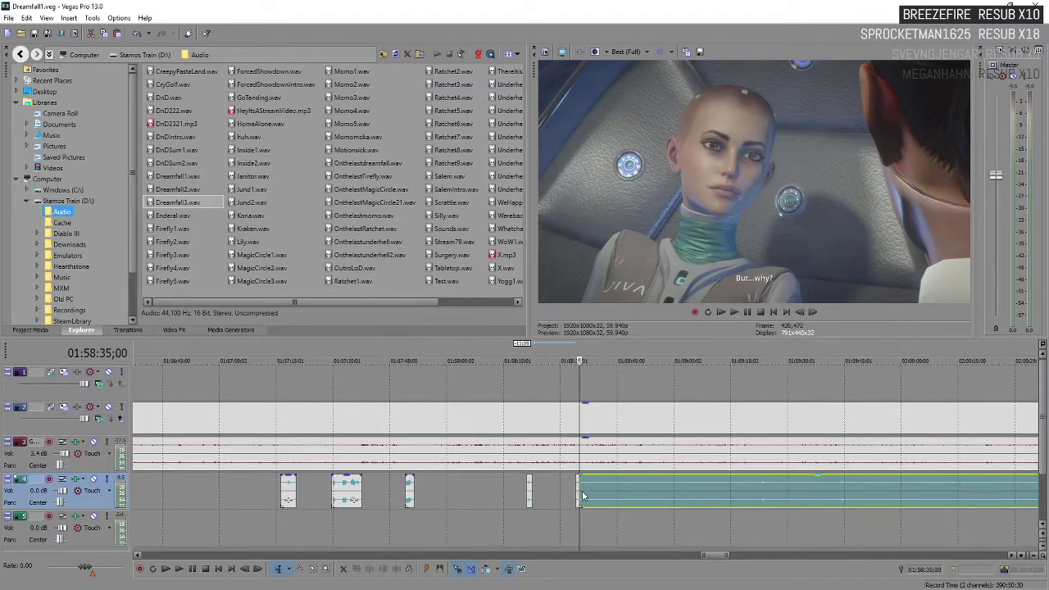
drag(581, 490, 757, 495)
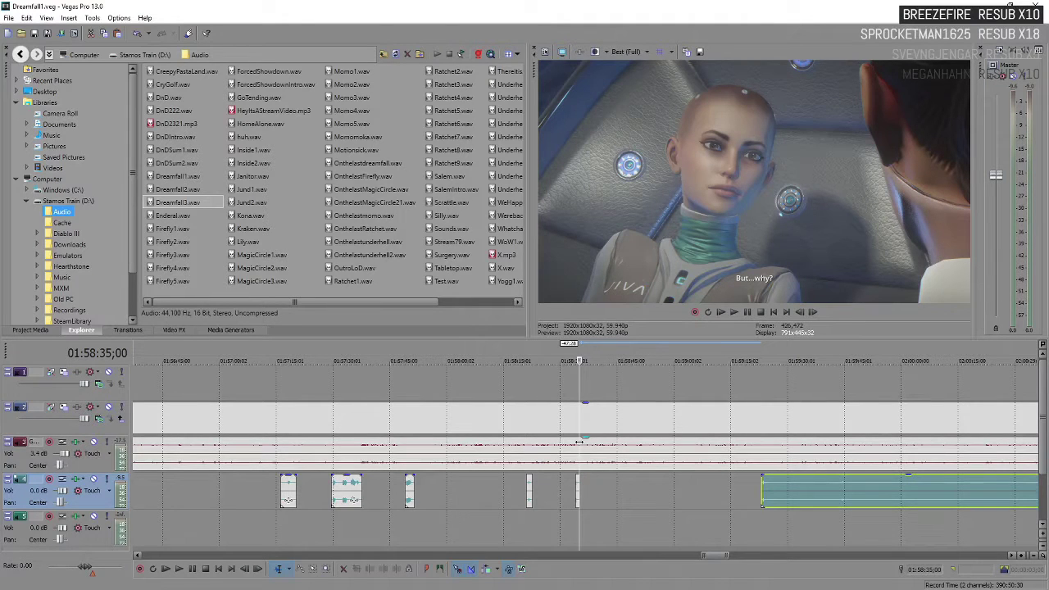
- Play track 4 from about 01:59:23, split it at 01:59:24;23, and trim the remainder's start to about 01:59:43
click(759, 489)
key(space)
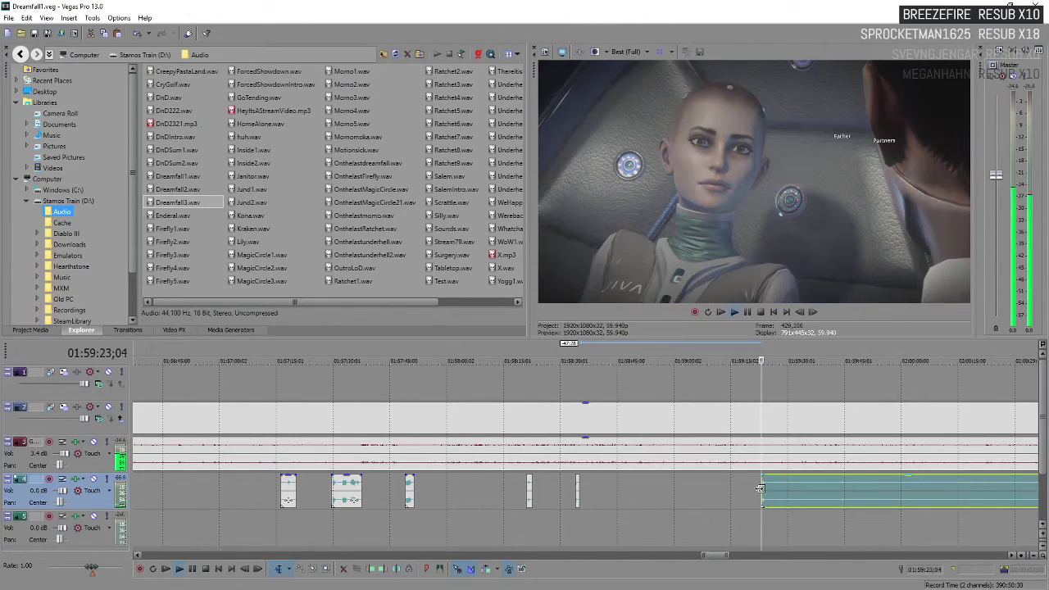
scroll(760, 489, up, 5)
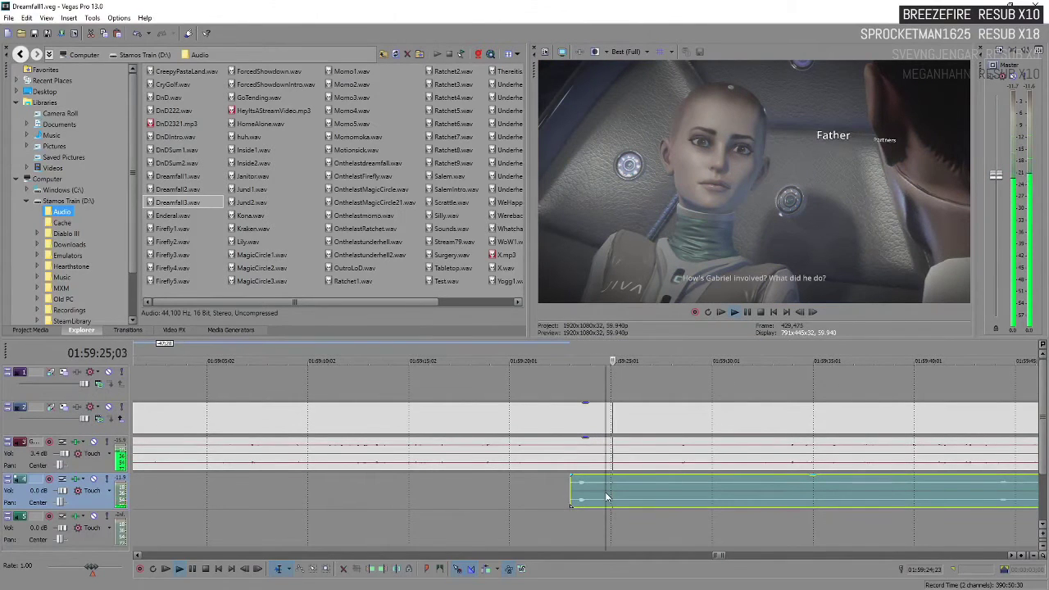
scroll(584, 491, down, 5)
drag(580, 487, 647, 504)
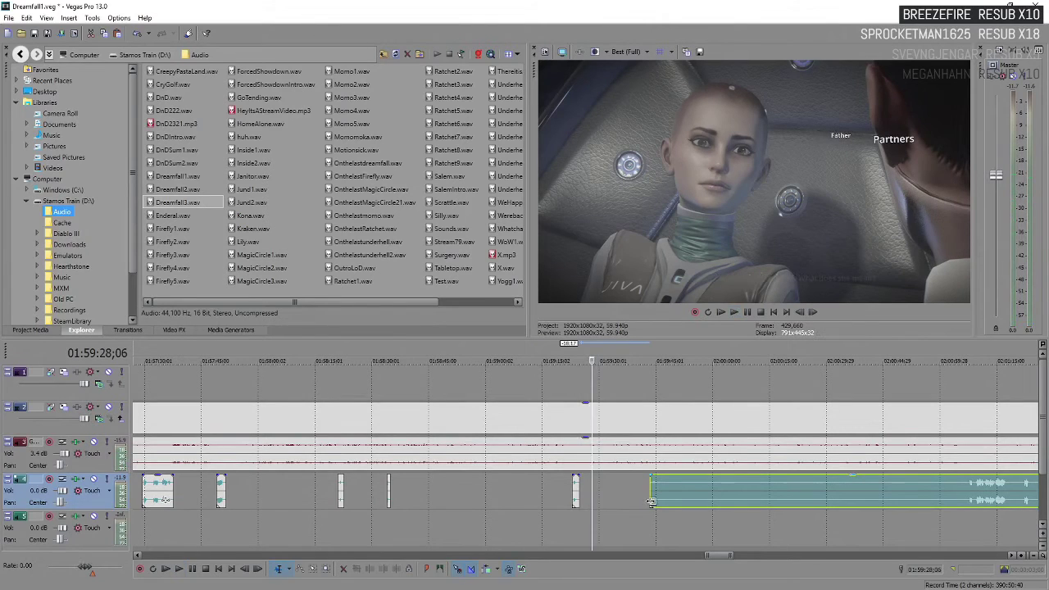
- Split the track 4 commentary at 01:59:46;01 and remove the following silence by trimming the remainder's start to about 02:01:07
click(651, 500)
key(space)
scroll(650, 500, up, 2)
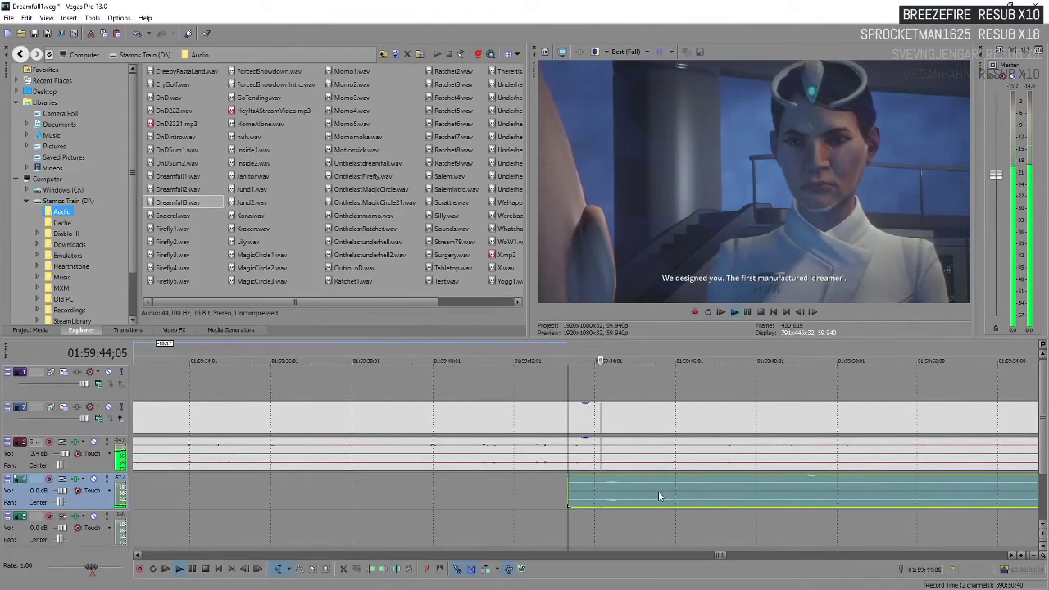
key(Return)
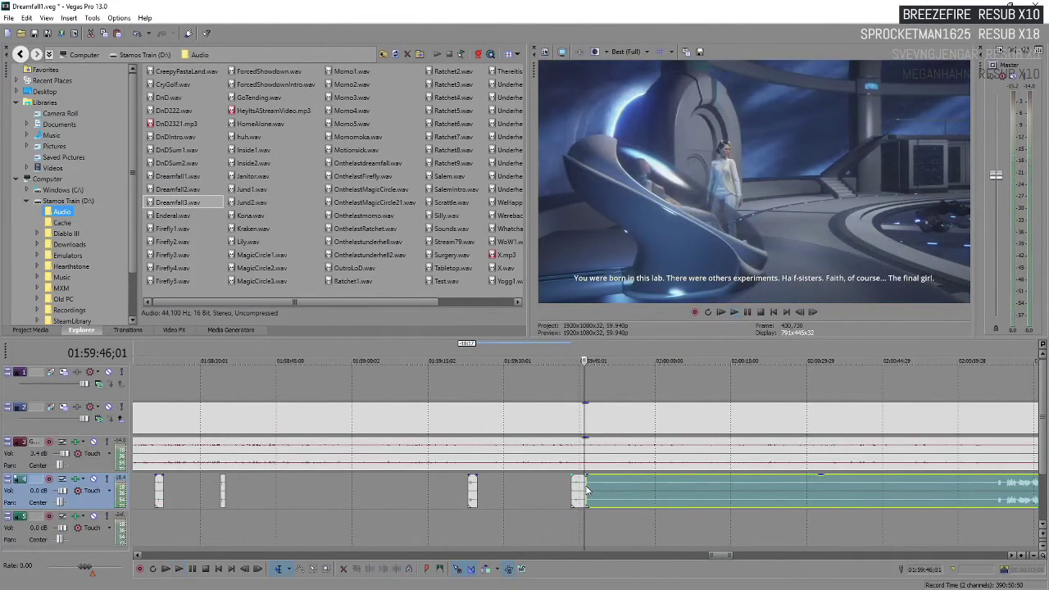
key(s)
scroll(662, 491, down, 4)
click(681, 502)
scroll(681, 502, up, 4)
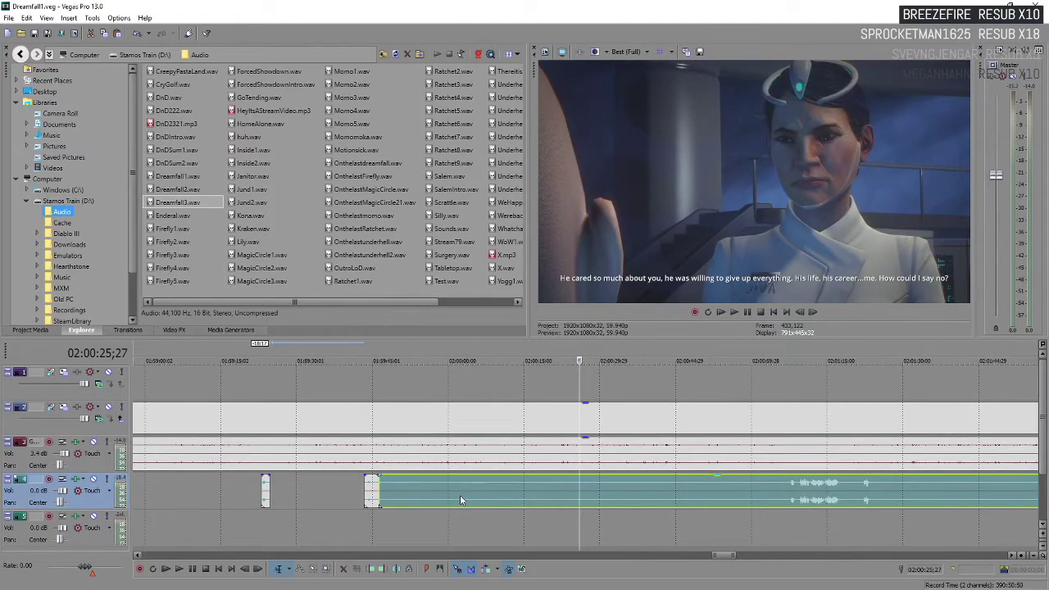
drag(380, 494, 785, 500)
- Play the next comment, split track 4 at about 02:01:23, and trim the rest so it starts at about 02:02:27
key(space)
scroll(670, 492, up, 6)
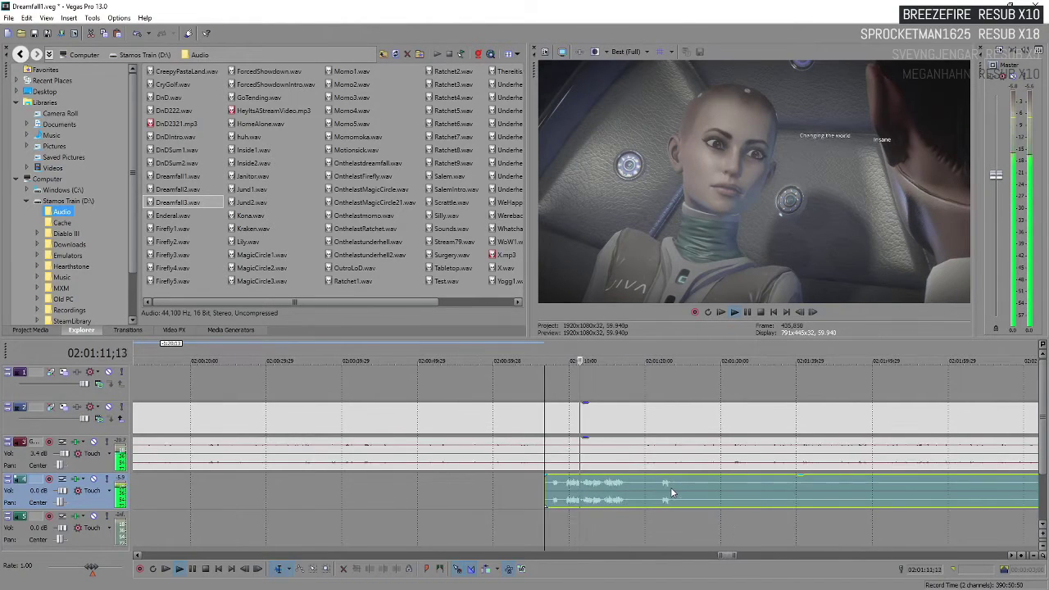
scroll(670, 487, down, 7)
scroll(615, 499, up, 4)
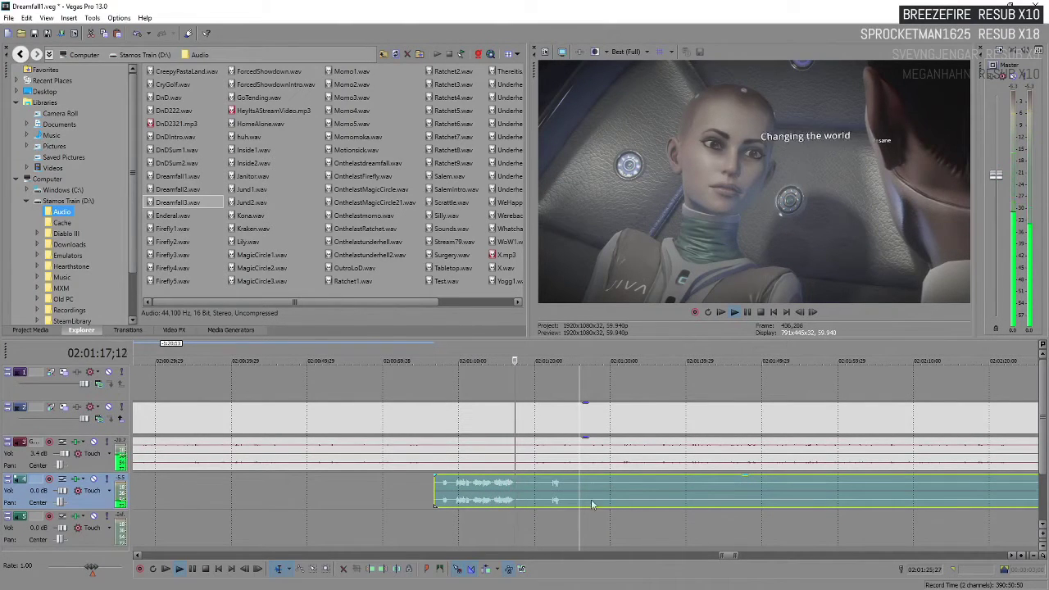
scroll(542, 486, up, 2)
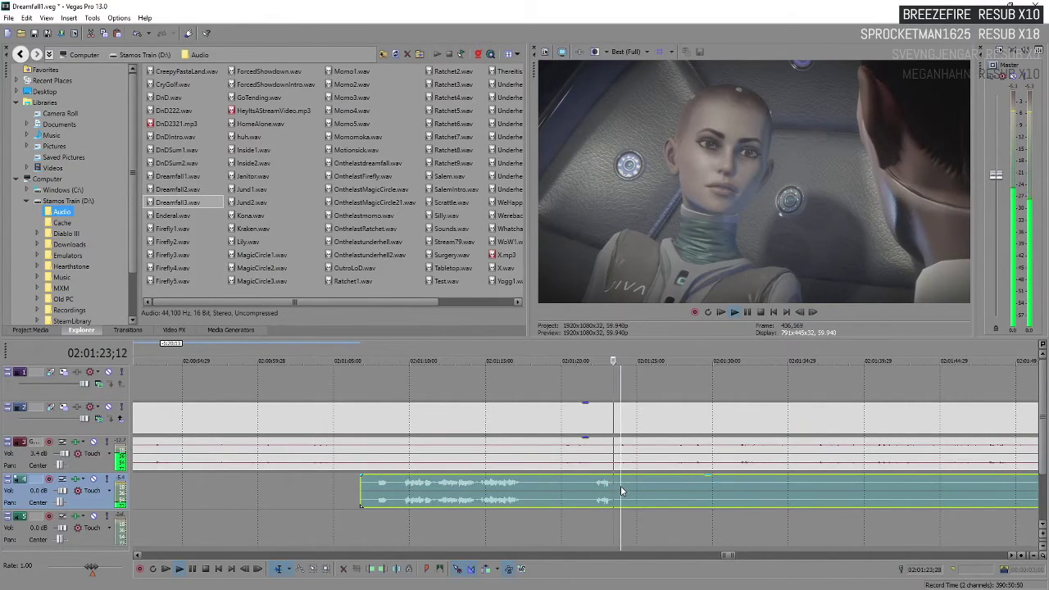
key(s)
scroll(655, 491, down, 3)
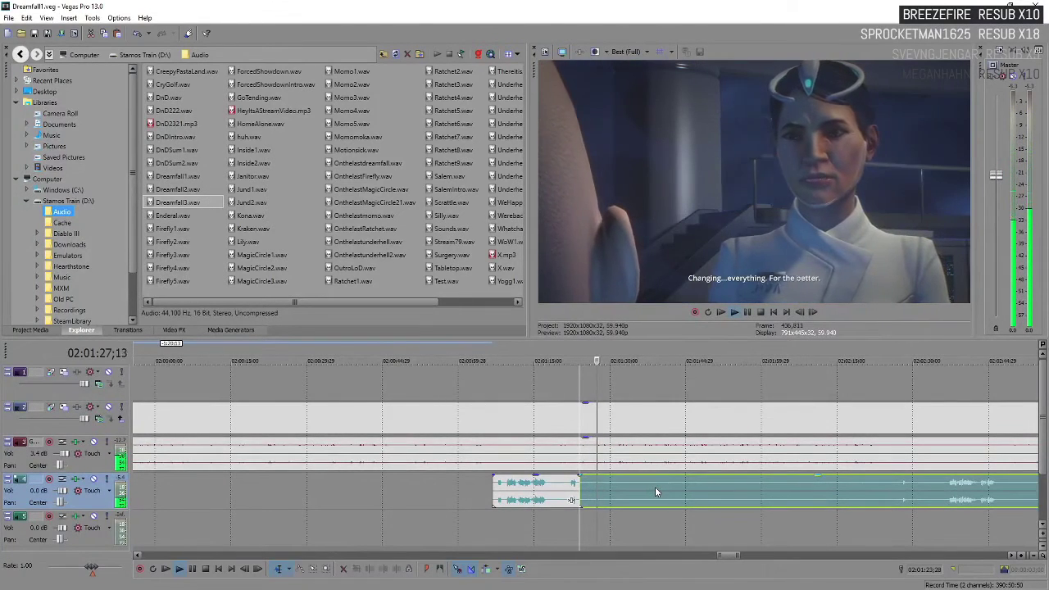
scroll(654, 487, down, 2)
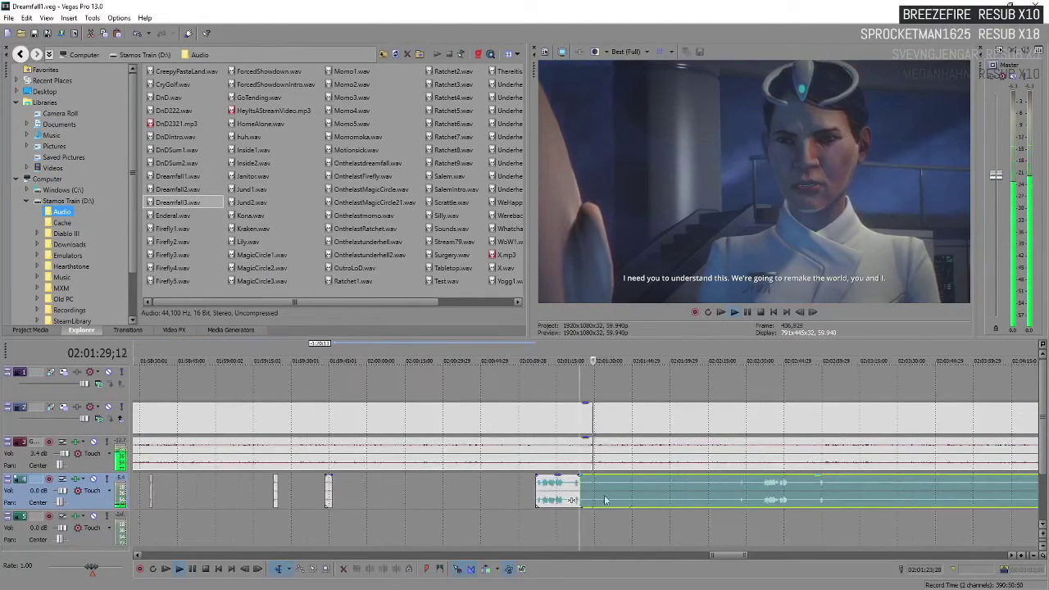
drag(579, 489, 738, 492)
- Cut the track 4 commentary at about 02:02:29 and trim the start of the remaining clip to about 02:02:37
key(space)
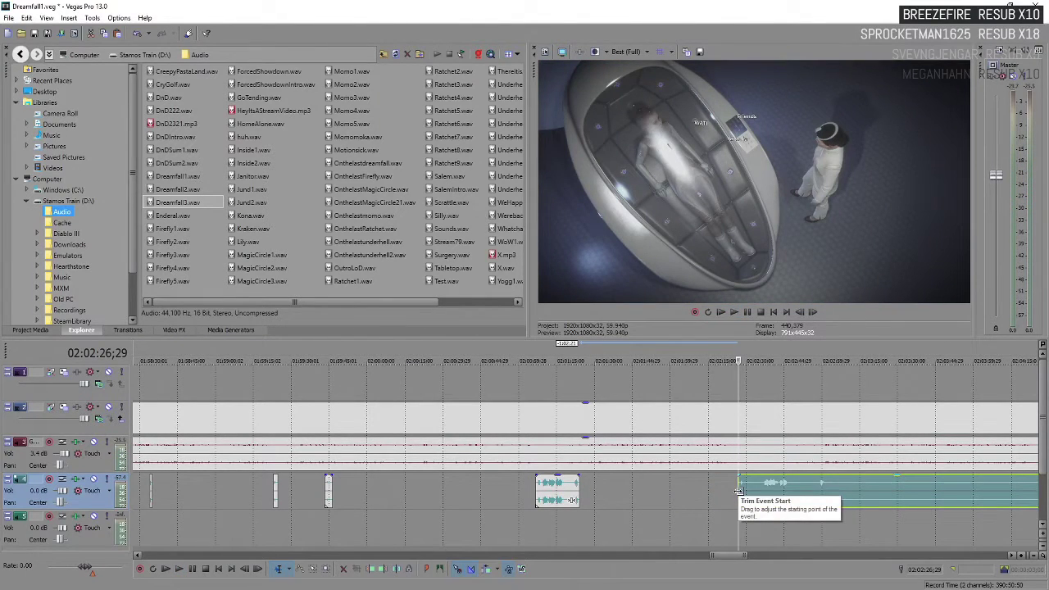
scroll(738, 491, up, 3)
key(space)
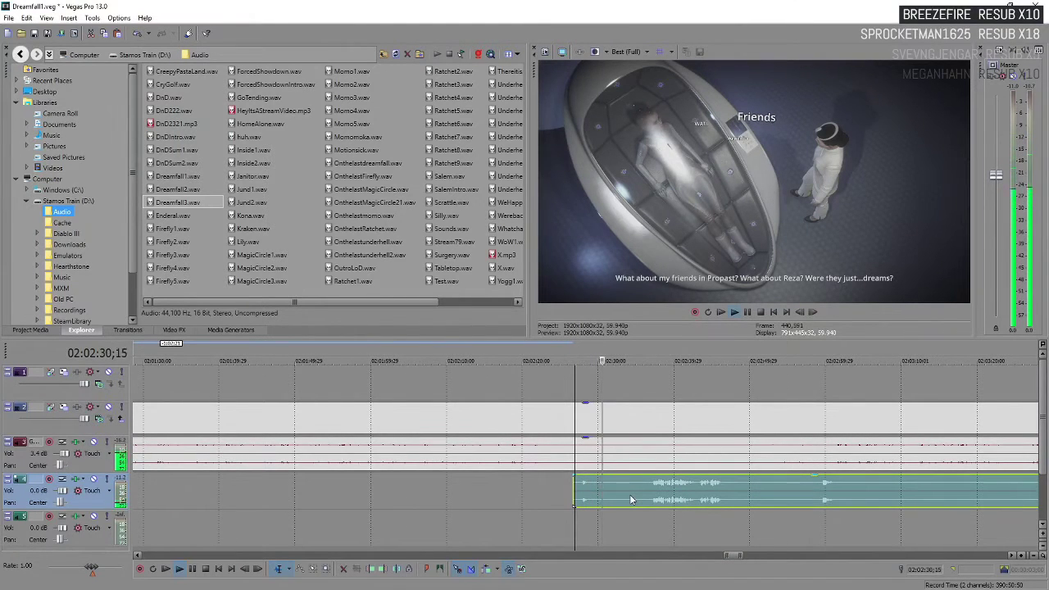
scroll(631, 497, up, 2)
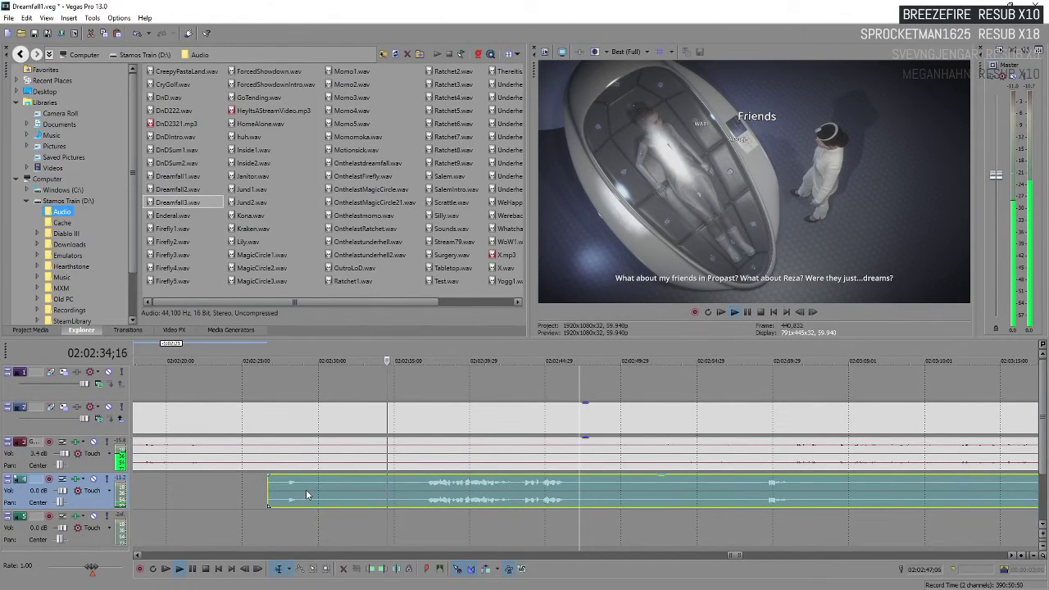
key(Return)
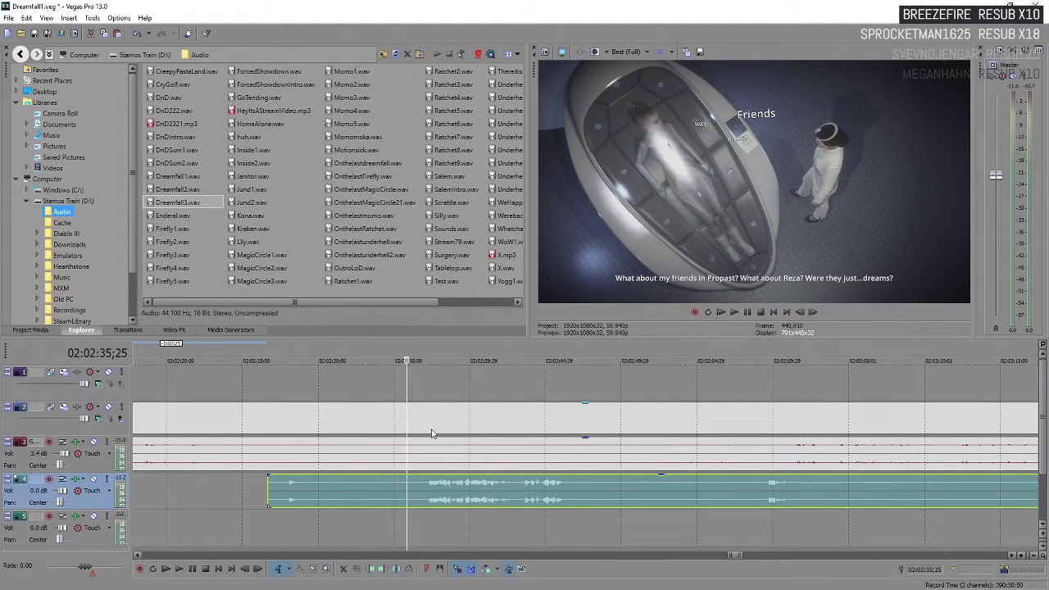
key(space)
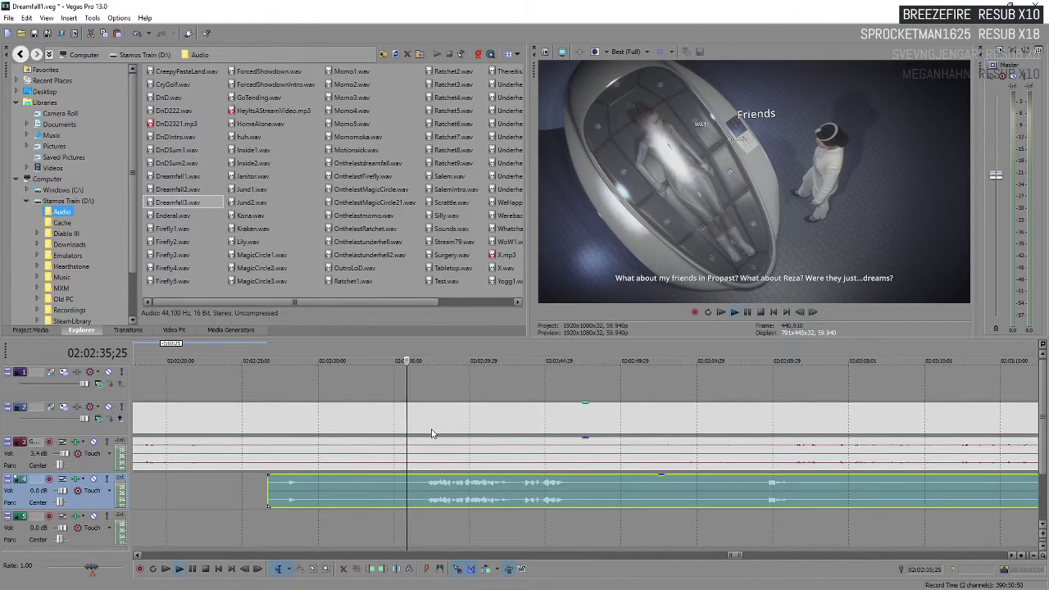
click(307, 490)
key(s)
drag(307, 496, 426, 504)
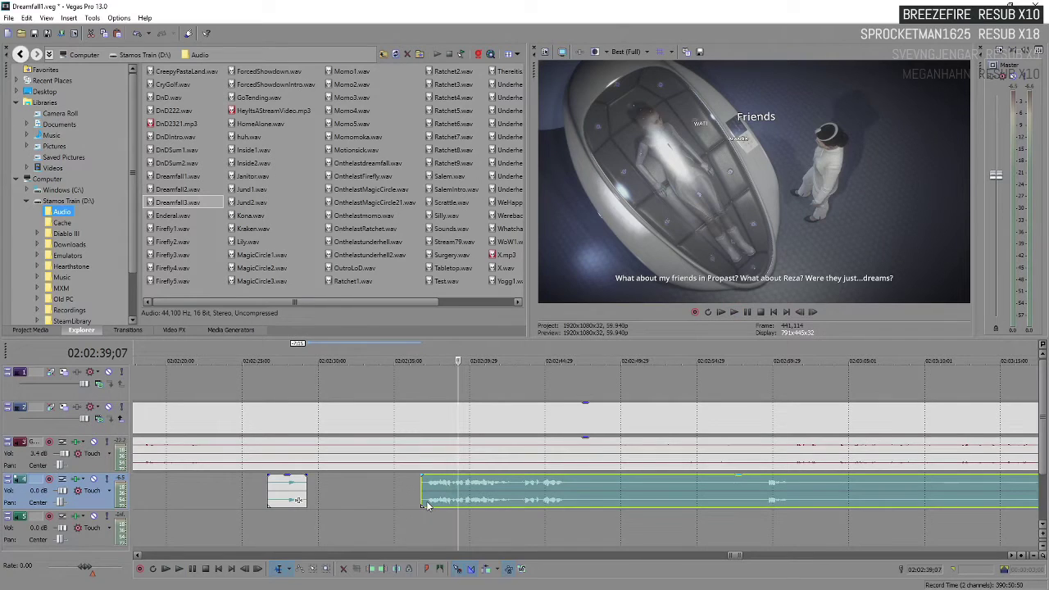
- Play the comment from about 02:02:39, split track 4 at about 02:02:46, and trim the remainder's start to about 02:02:59
key(space)
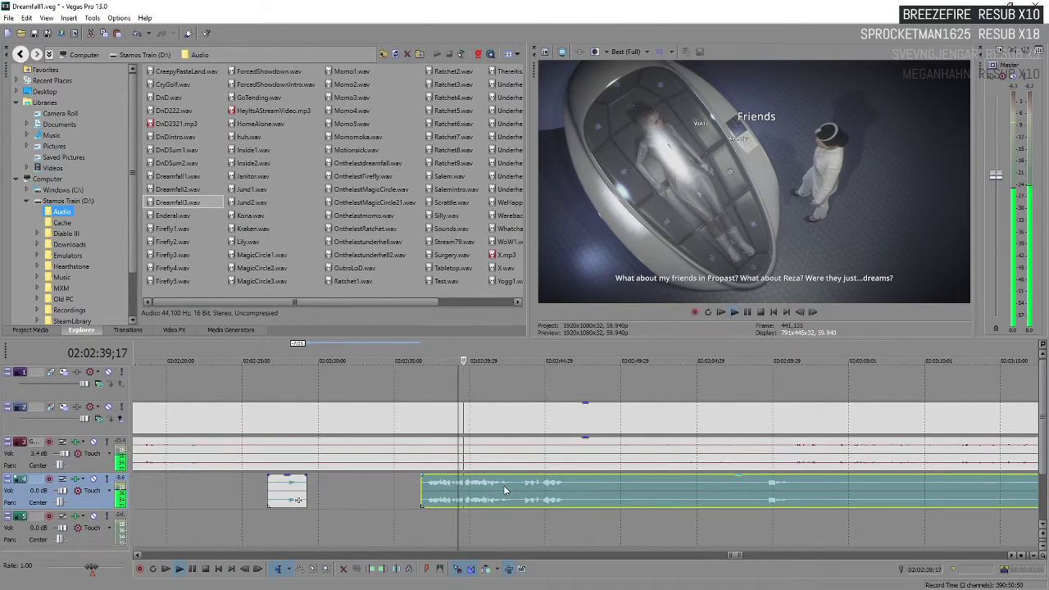
scroll(548, 499, down, 3)
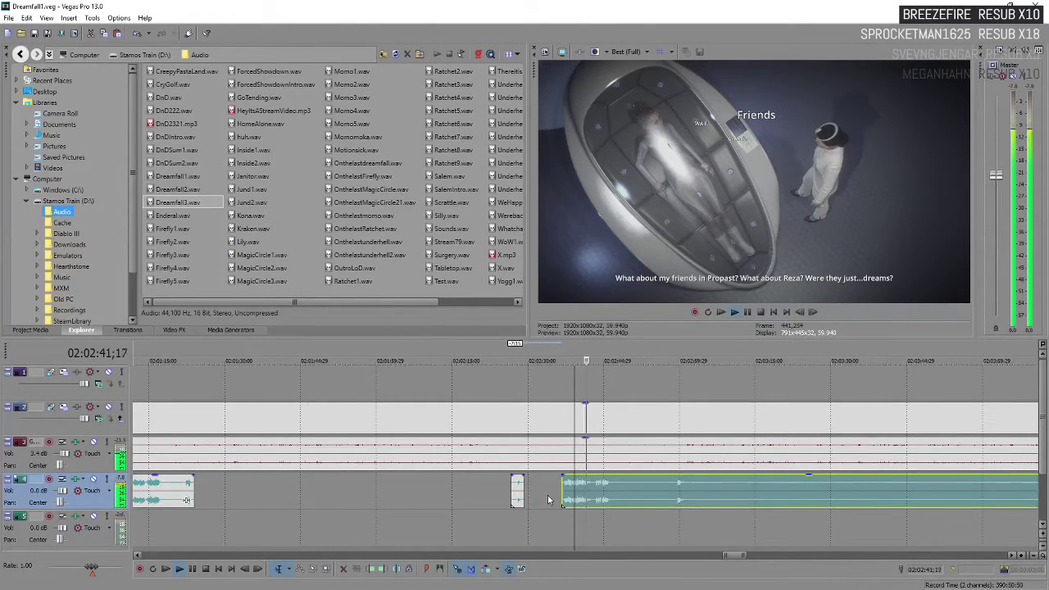
scroll(547, 495, down, 2)
scroll(611, 484, down, 2)
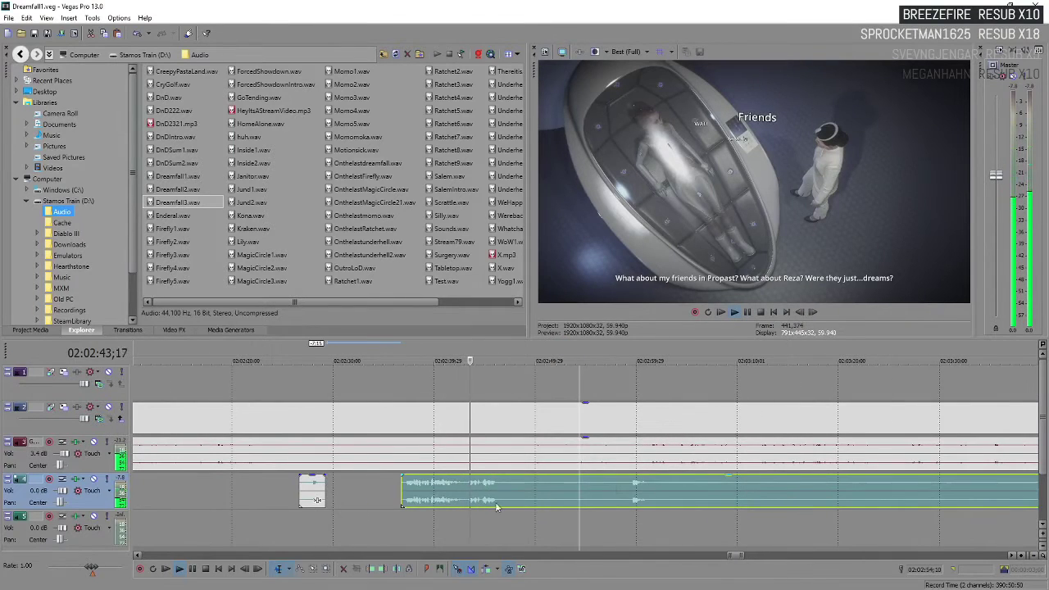
scroll(499, 494, up, 5)
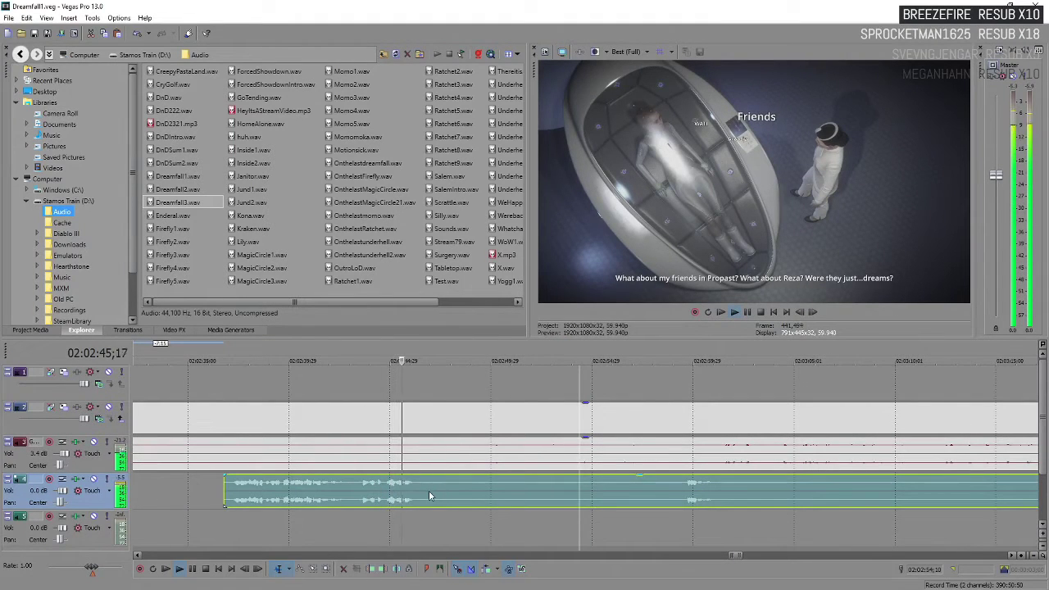
key(s)
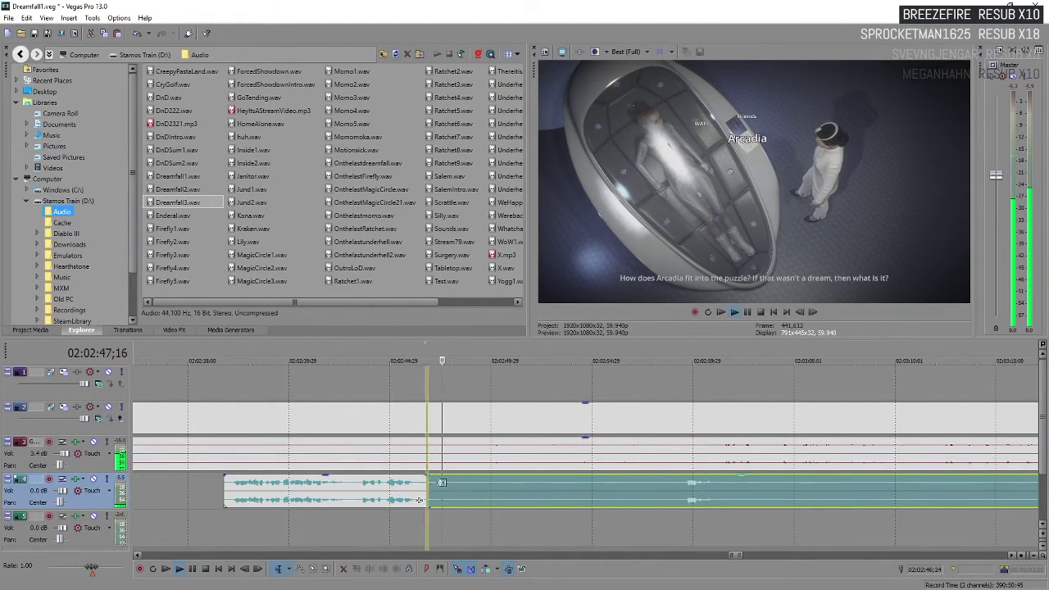
drag(426, 491, 683, 494)
- Split the track 4 commentary at about 02:03:01 and trim the remainder's start to about 02:04:43
click(682, 494)
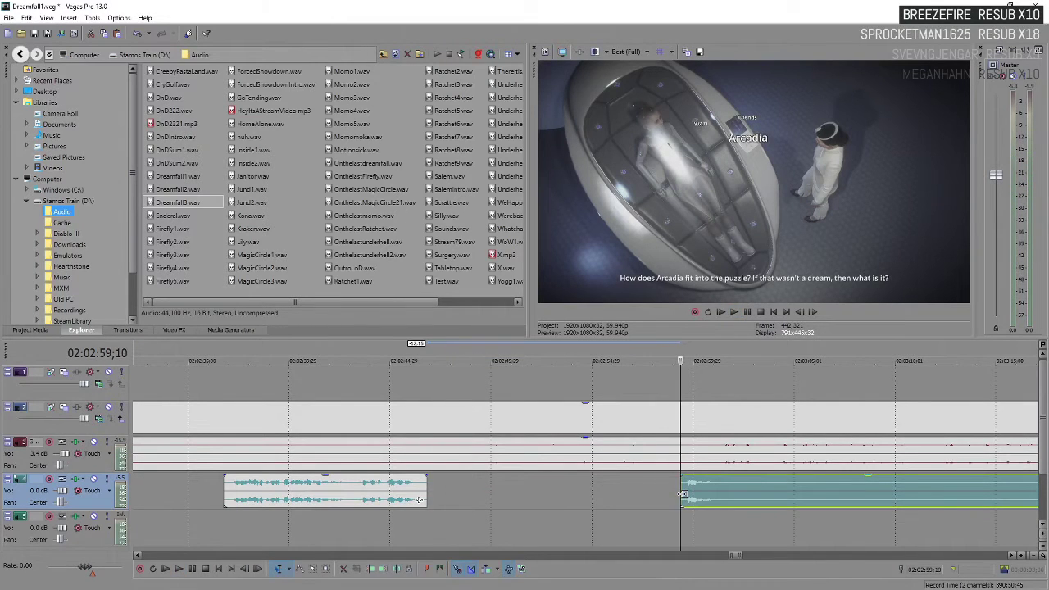
scroll(610, 490, down, 1)
scroll(614, 486, down, 1)
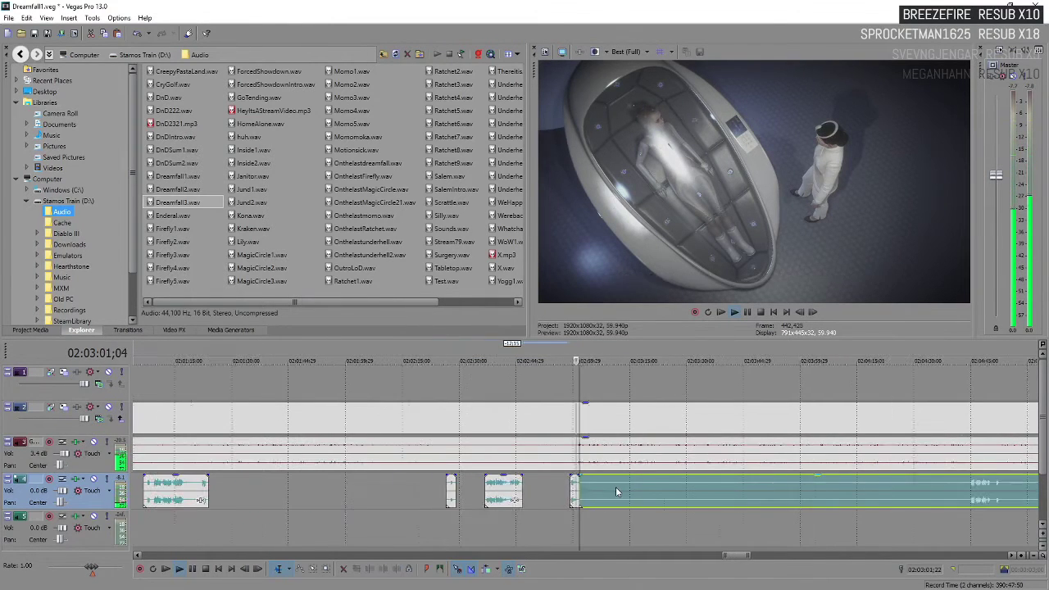
drag(577, 496, 934, 488)
- Play the next comment, split track 4 at about 02:04:52, and trim the rest so it starts at about 02:05:47
scroll(934, 488, down, 3)
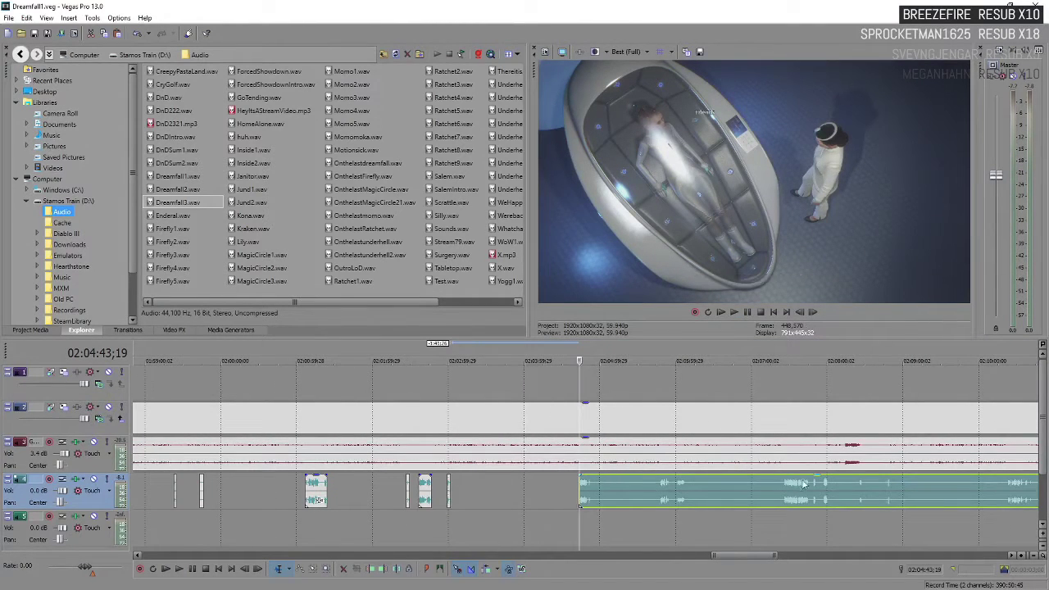
scroll(800, 484, up, 3)
key(space)
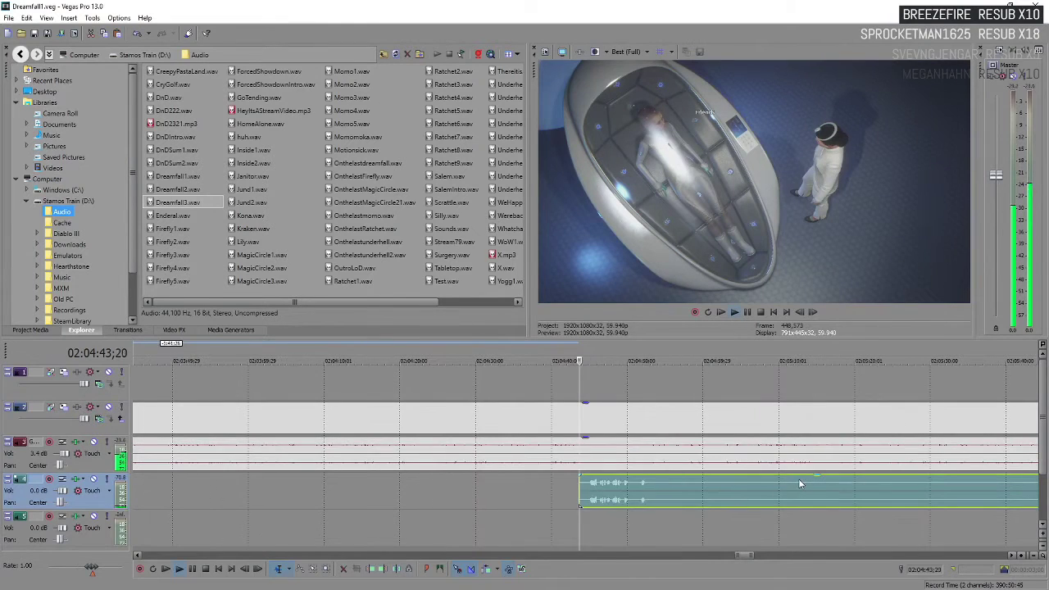
click(646, 492)
key(s)
scroll(584, 486, down, 4)
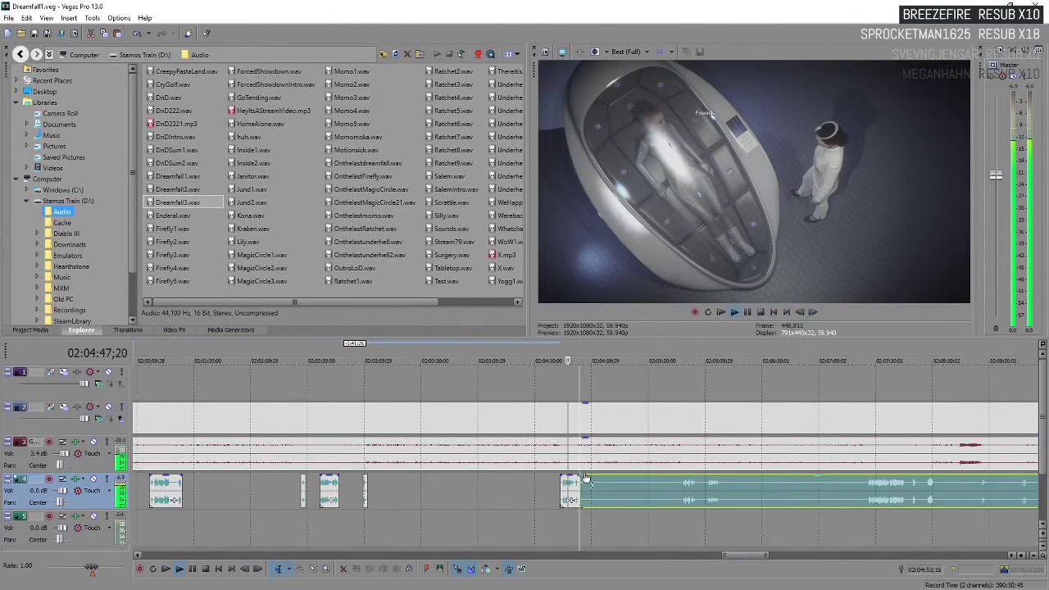
drag(583, 486, 681, 491)
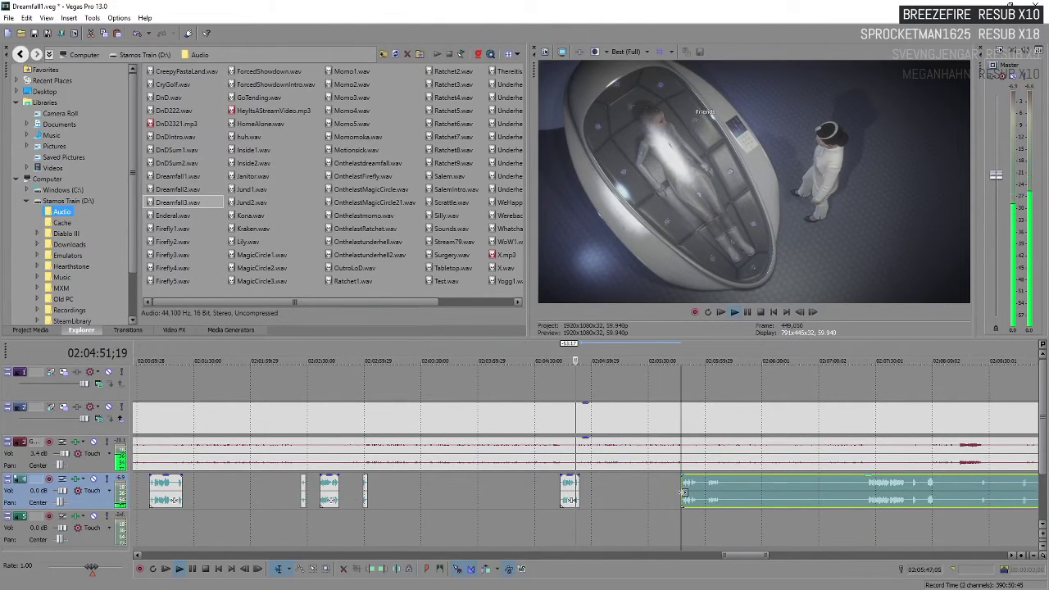
- Play the track 4 comment that starts at about 02:05:47 and examine its waveform for the end of the speech
scroll(684, 492, up, 4)
click(584, 497)
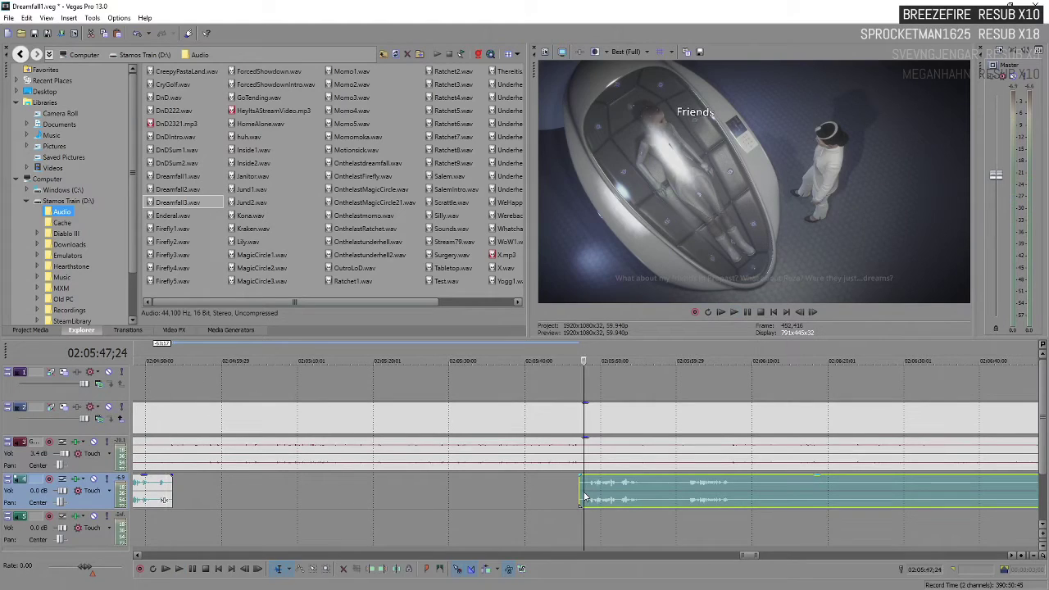
key(space)
key(space)
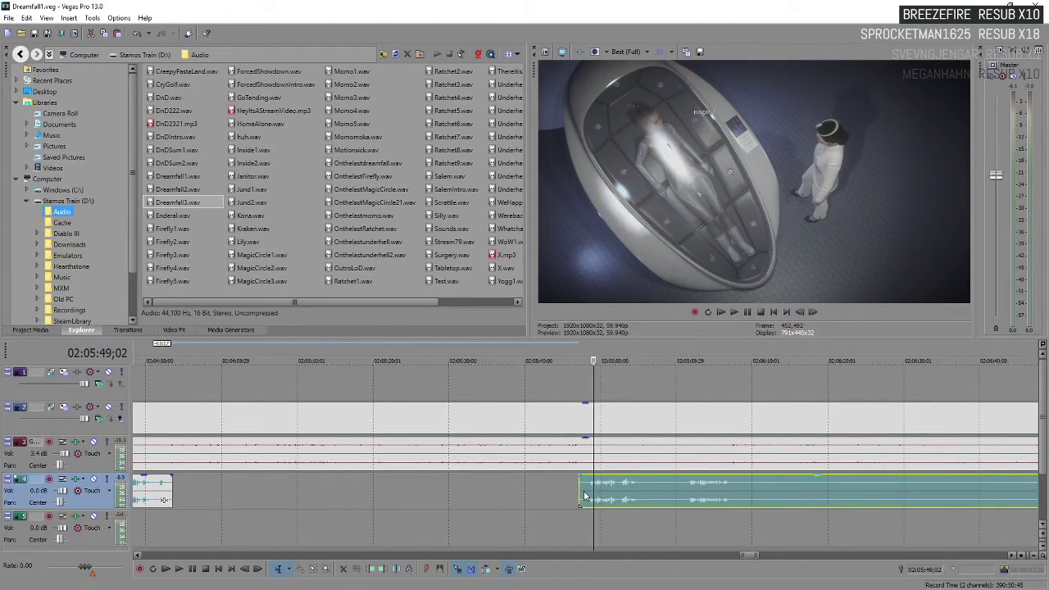
key(space)
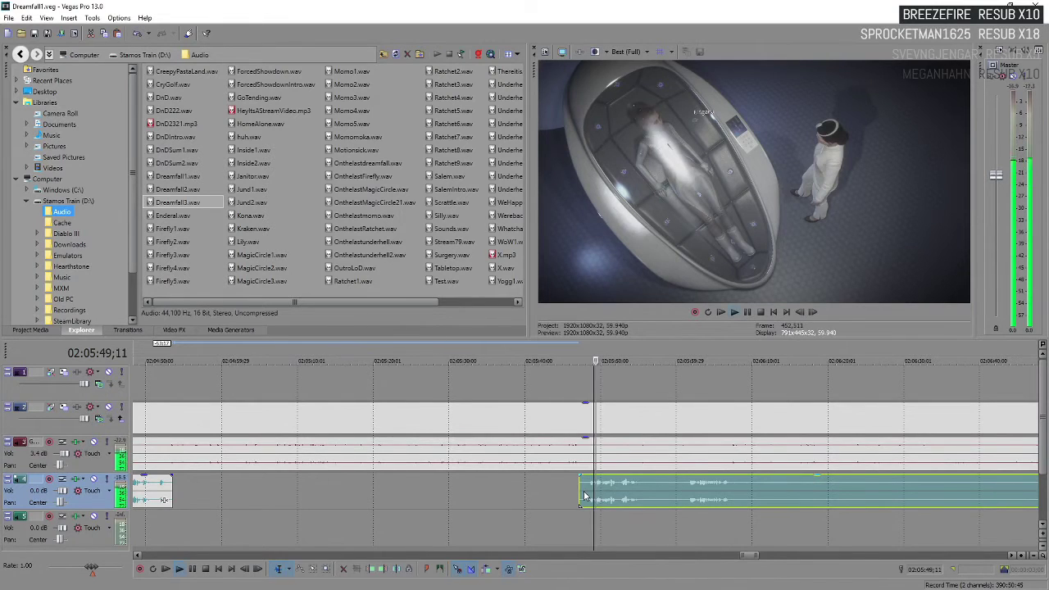
scroll(590, 493, down, 4)
key(space)
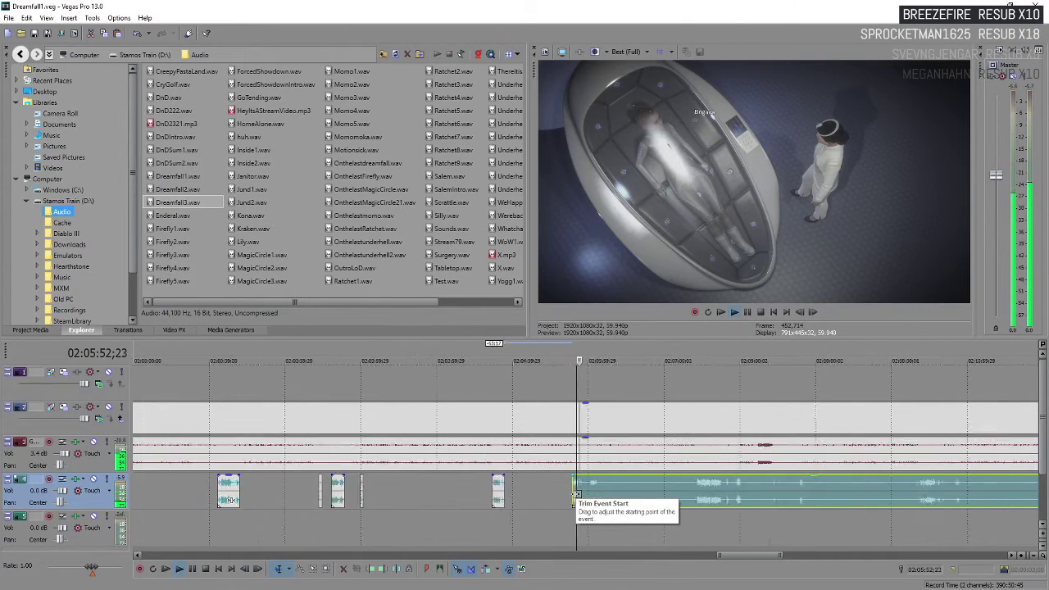
scroll(602, 496, down, 2)
scroll(597, 492, up, 5)
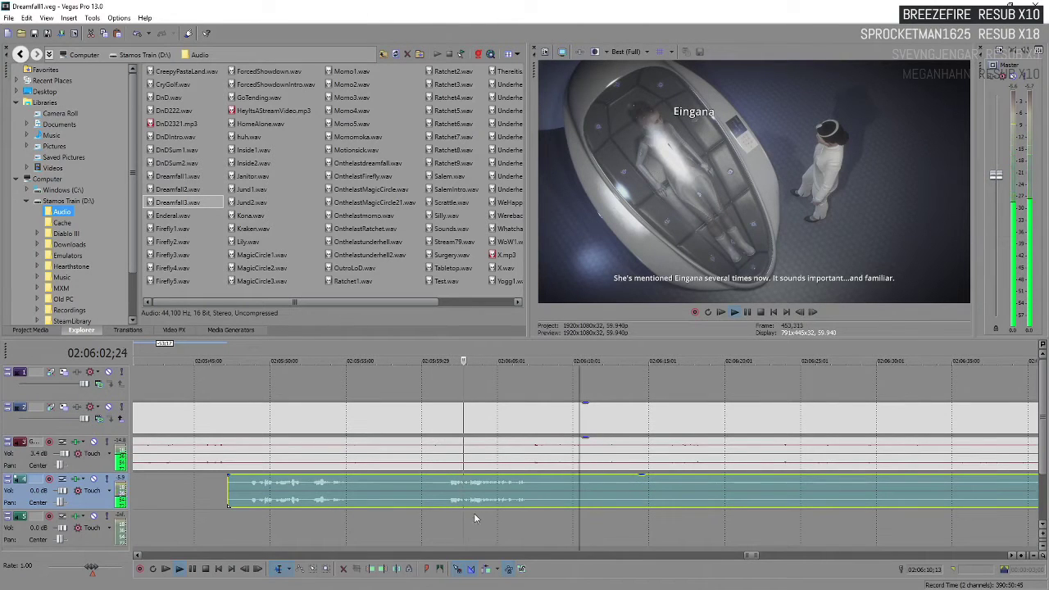
- Split the track 4 commentary at about 02:06:07 and trim the start of the long remaining clip to about 02:07:26
click(536, 486)
key(s)
scroll(596, 503, down, 2)
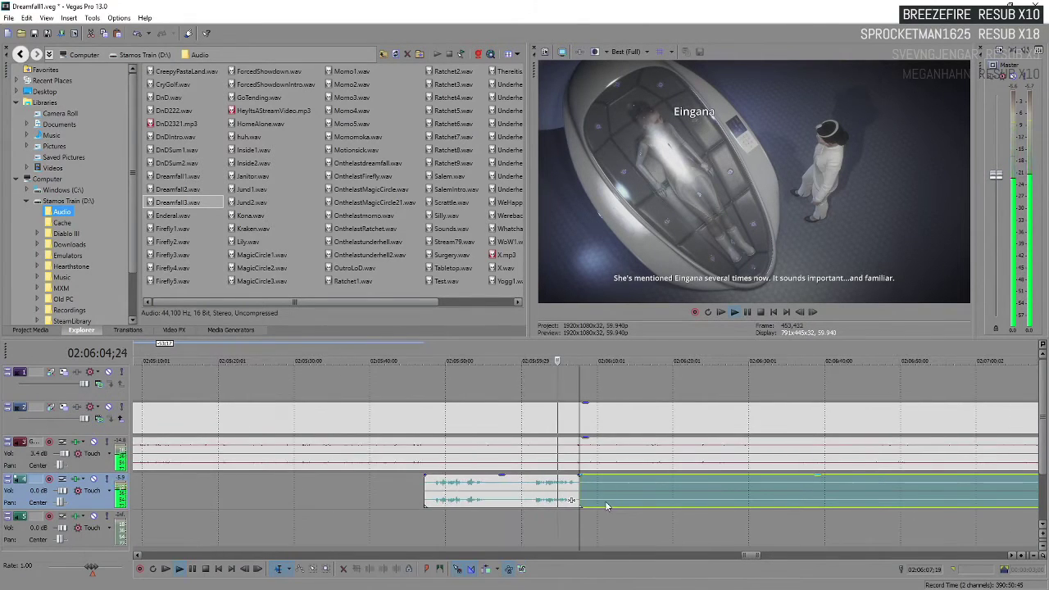
scroll(606, 496, down, 2)
drag(580, 485, 877, 492)
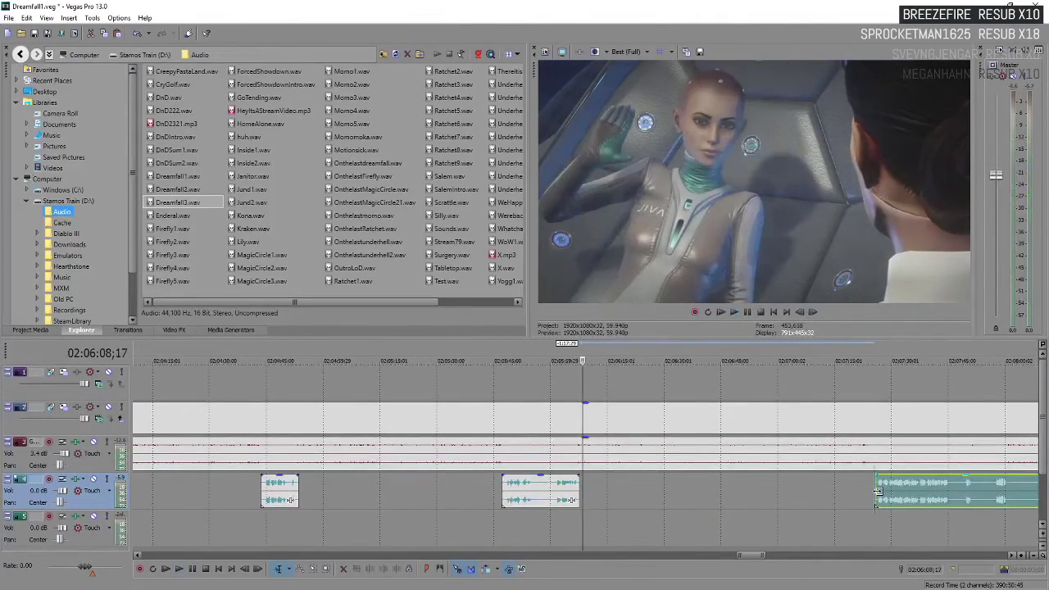
- Split the track 4 commentary at about 02:07:45 and trim the remainder's start to about 02:07:49
click(878, 492)
scroll(877, 492, up, 3)
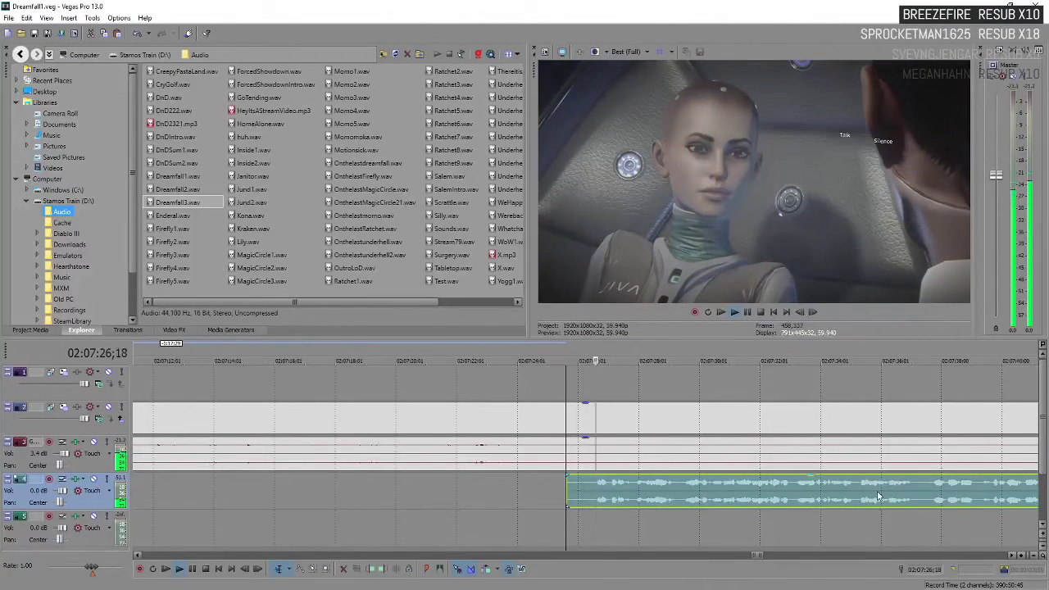
scroll(679, 484, down, 4)
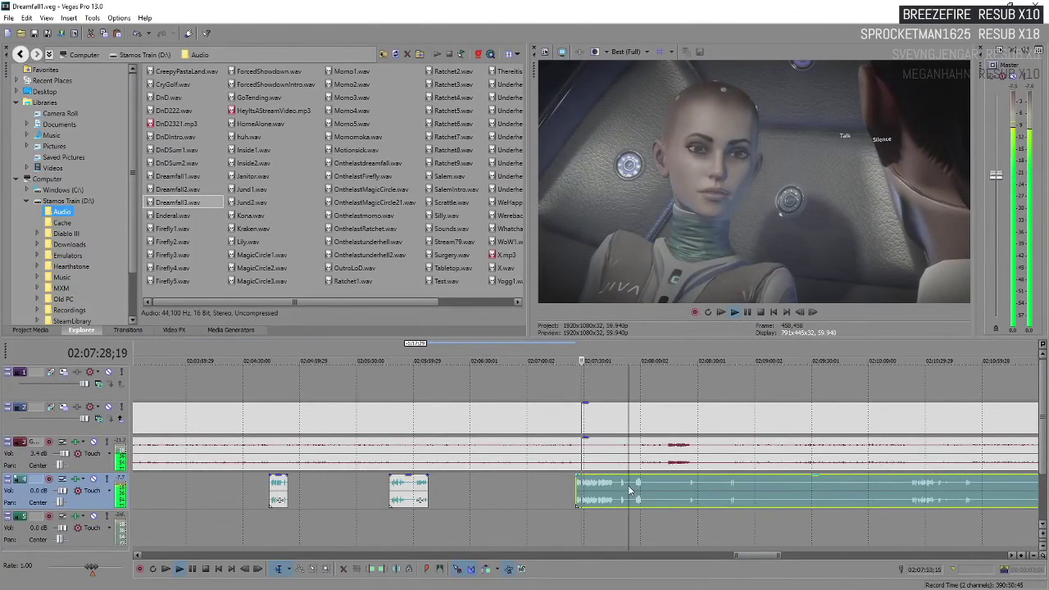
scroll(629, 492, up, 4)
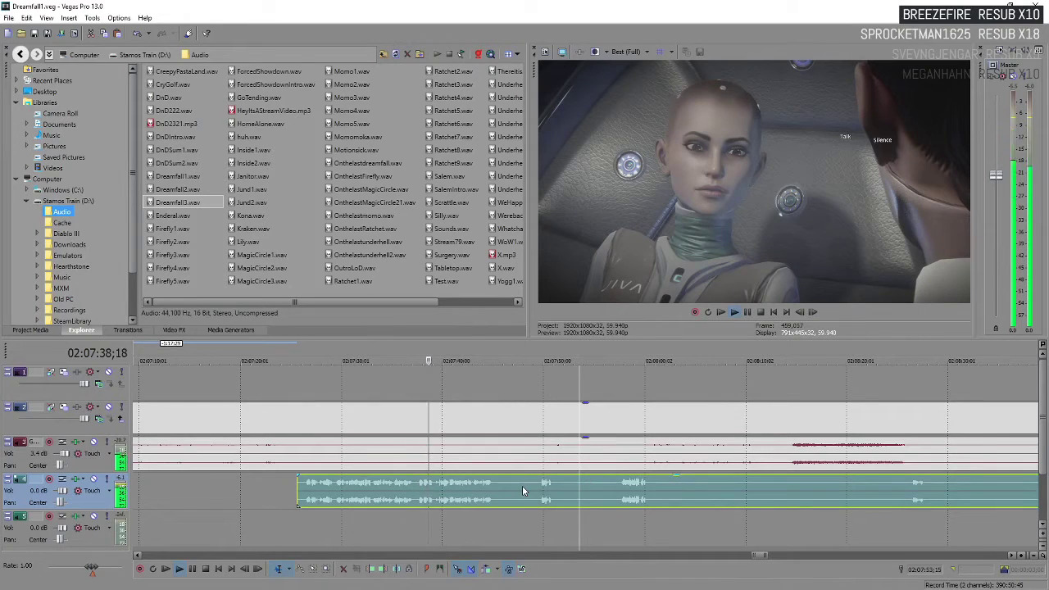
scroll(522, 490, up, 2)
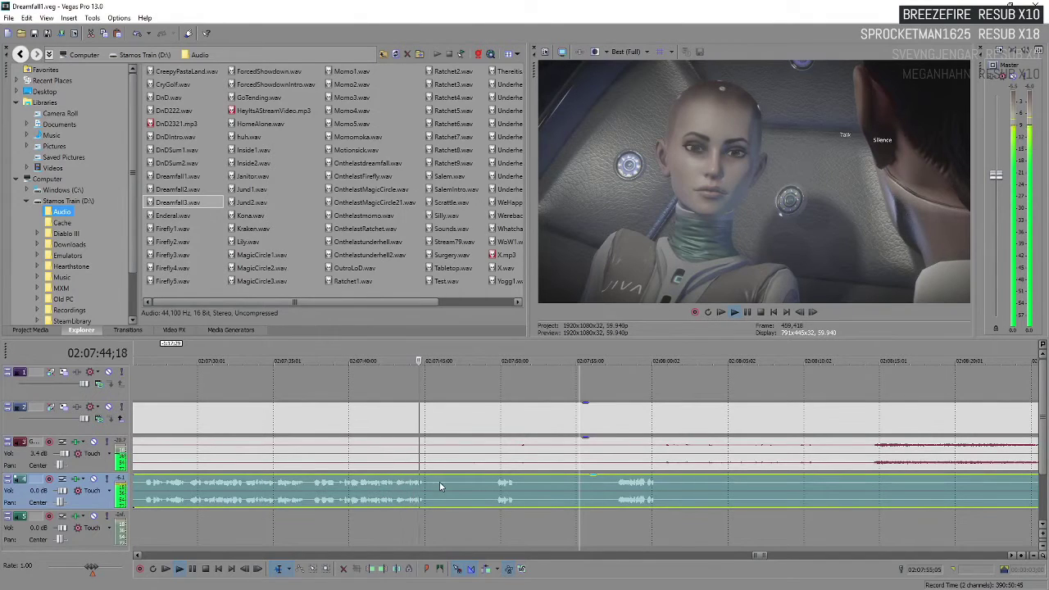
key(s)
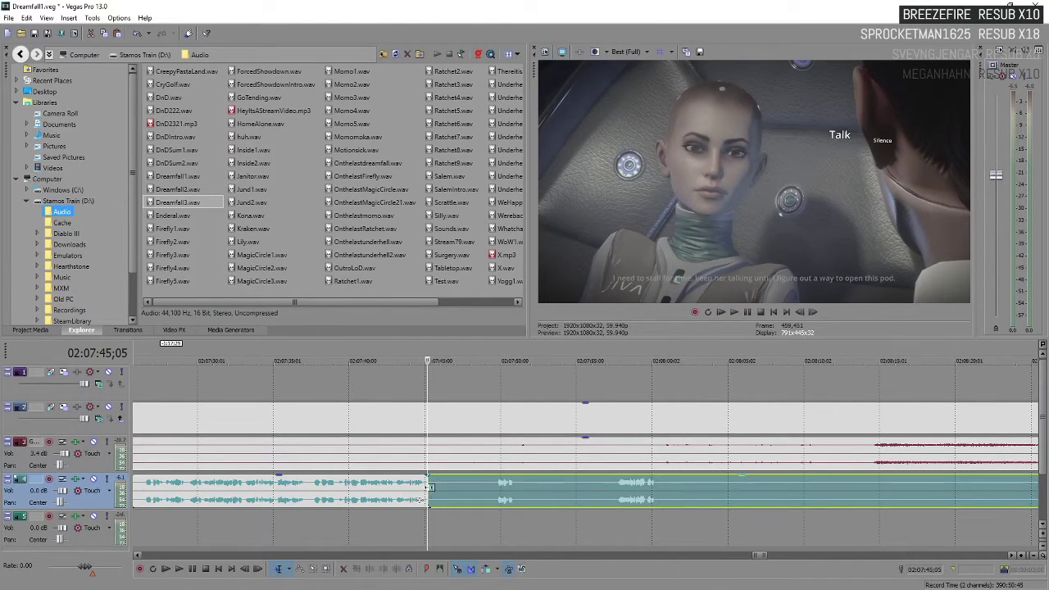
drag(428, 487, 499, 486)
- Play the next short comment, split track 4 at about 02:07:51, and trim the rest so it starts at about 02:07:57
click(496, 485)
key(space)
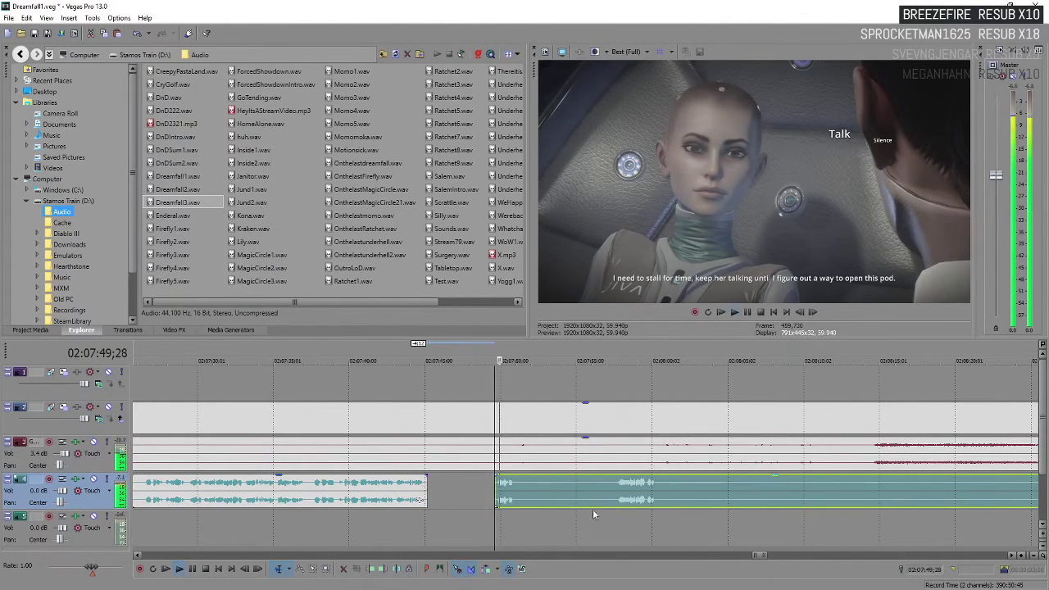
key(s)
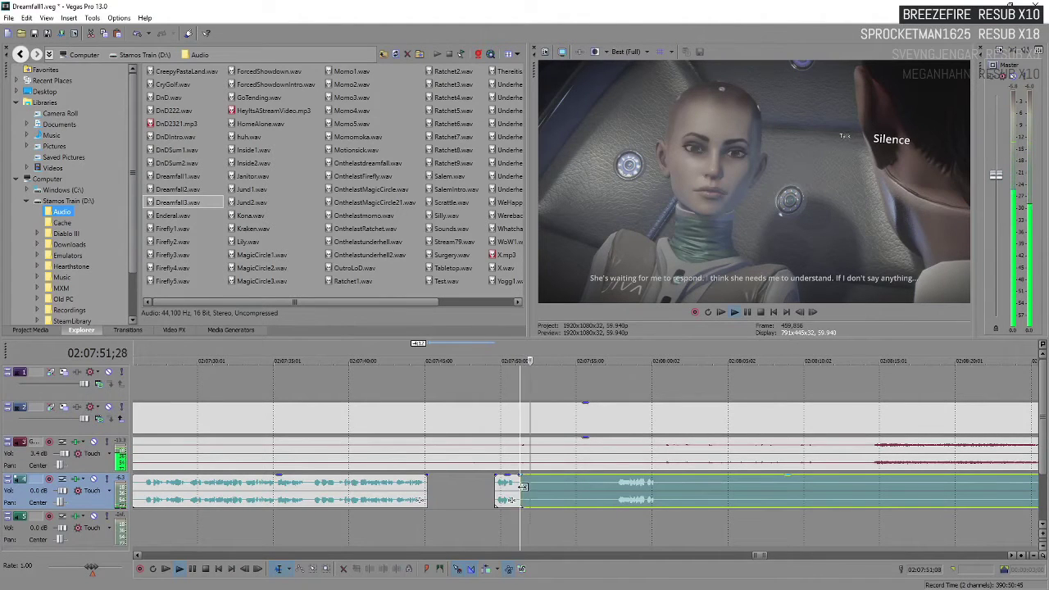
drag(519, 492, 616, 499)
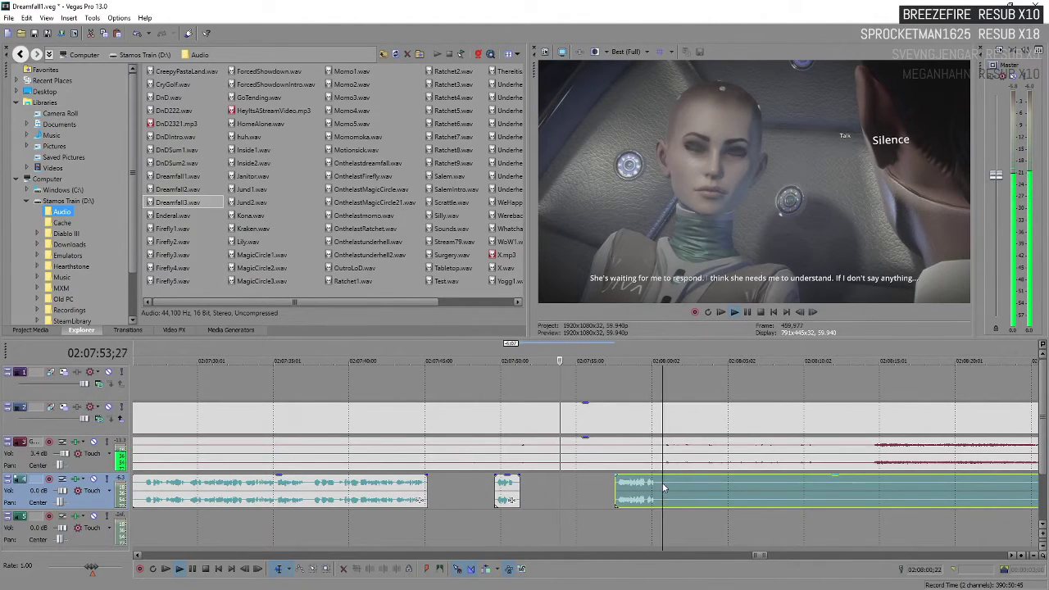
- Split the track 4 commentary at about 02:08:00 and trim the remainder's start to about 02:08:25
scroll(574, 483, down, 3)
drag(574, 483, 672, 495)
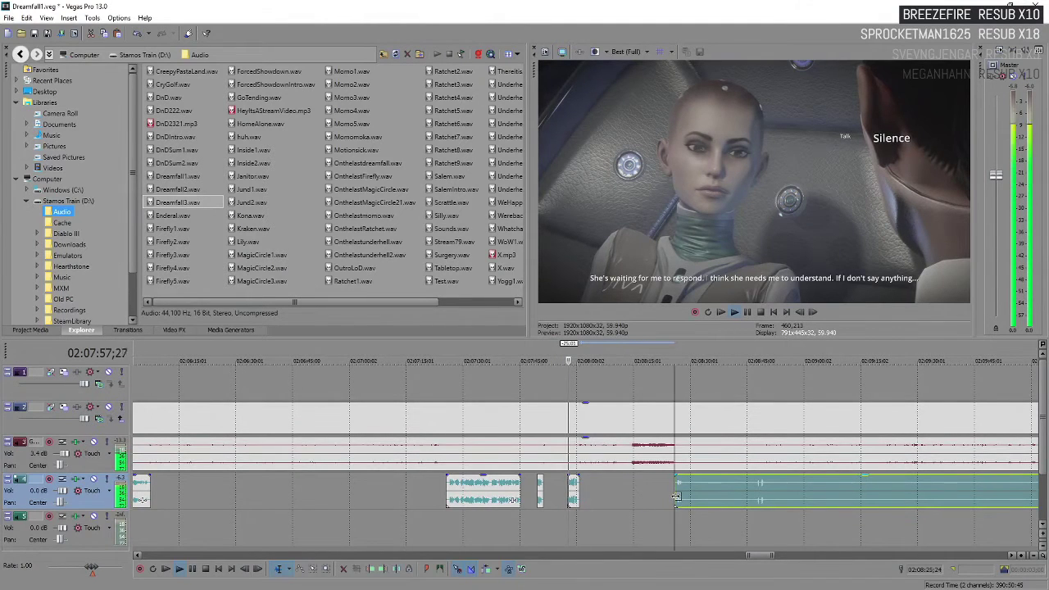
- Play the track 4 comment that starts at about 02:08:25 and split the track after it at about 02:08:27
scroll(655, 490, up, 3)
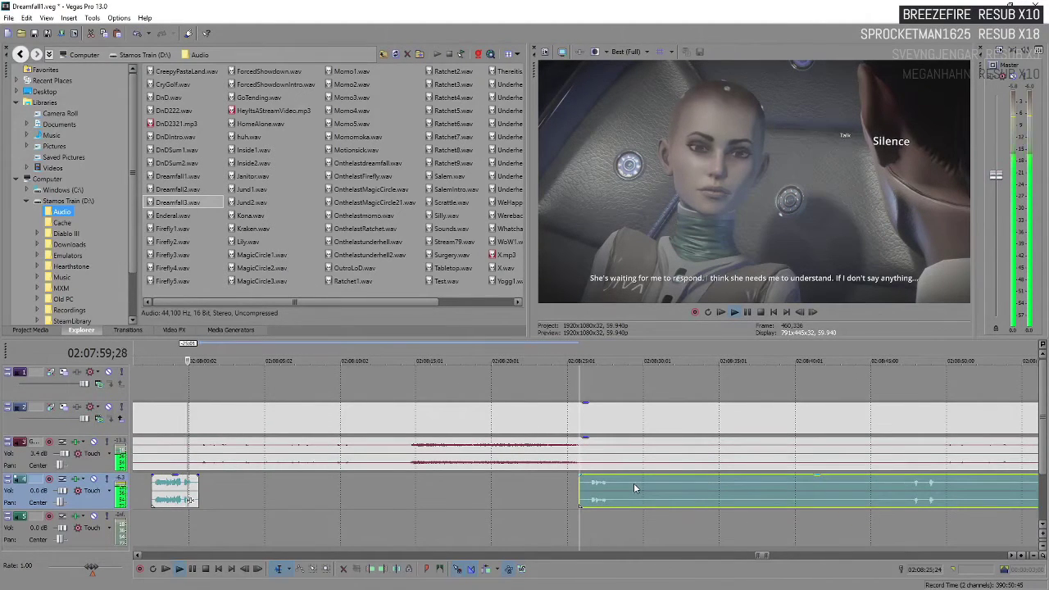
key(space)
click(577, 490)
key(space)
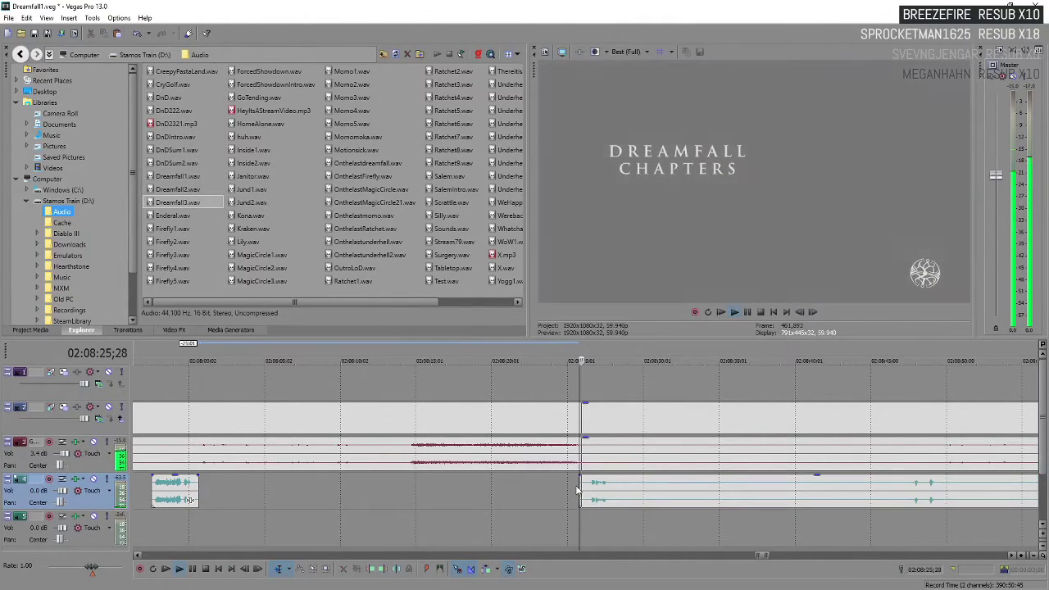
key(space)
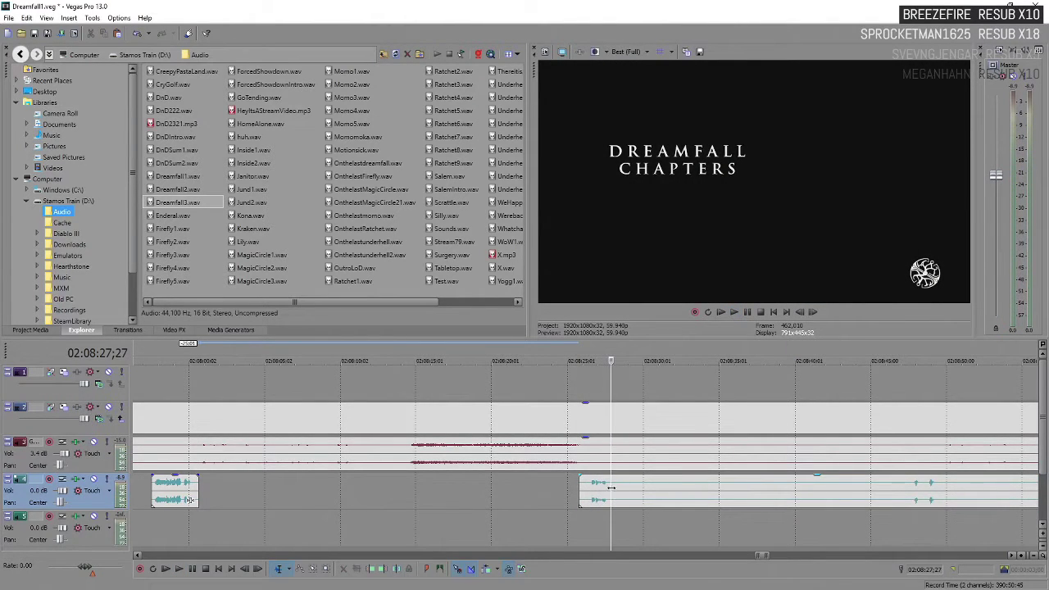
key(s)
- Split the gameplay video and audio at about 02:08:27, trimming the remainder's start to about 02:08:33 and the track 4 remainder's to about 02:08:44
click(578, 419)
key(space)
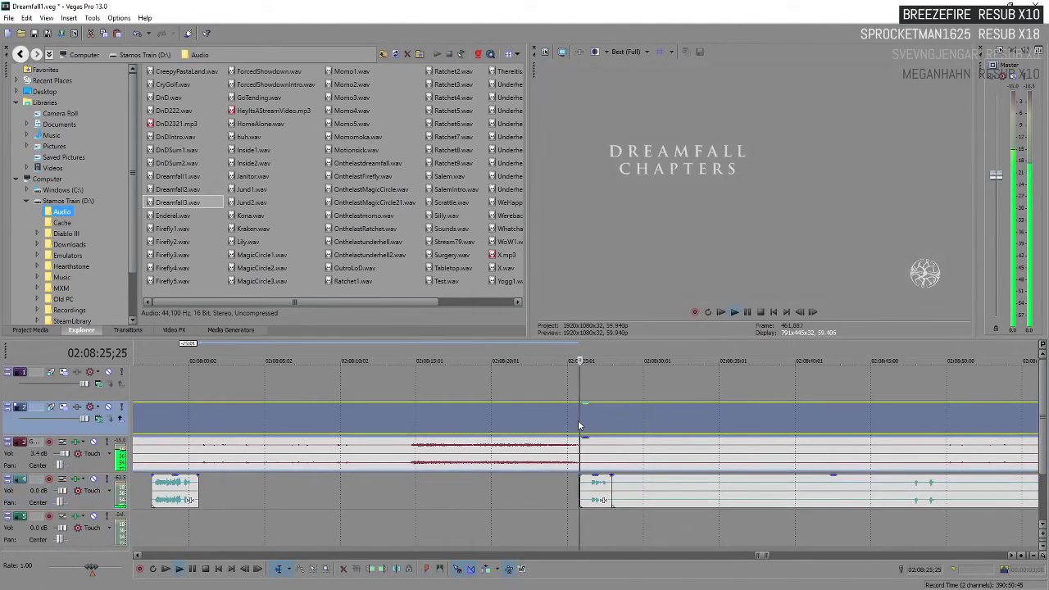
key(space)
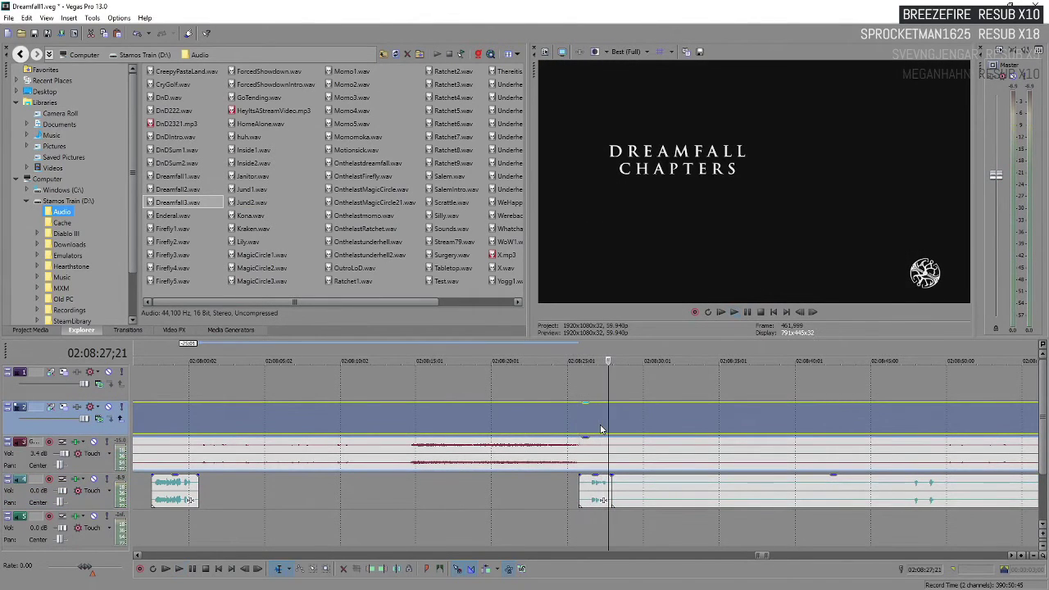
key(s)
drag(612, 417, 698, 427)
scroll(631, 509, down, 3)
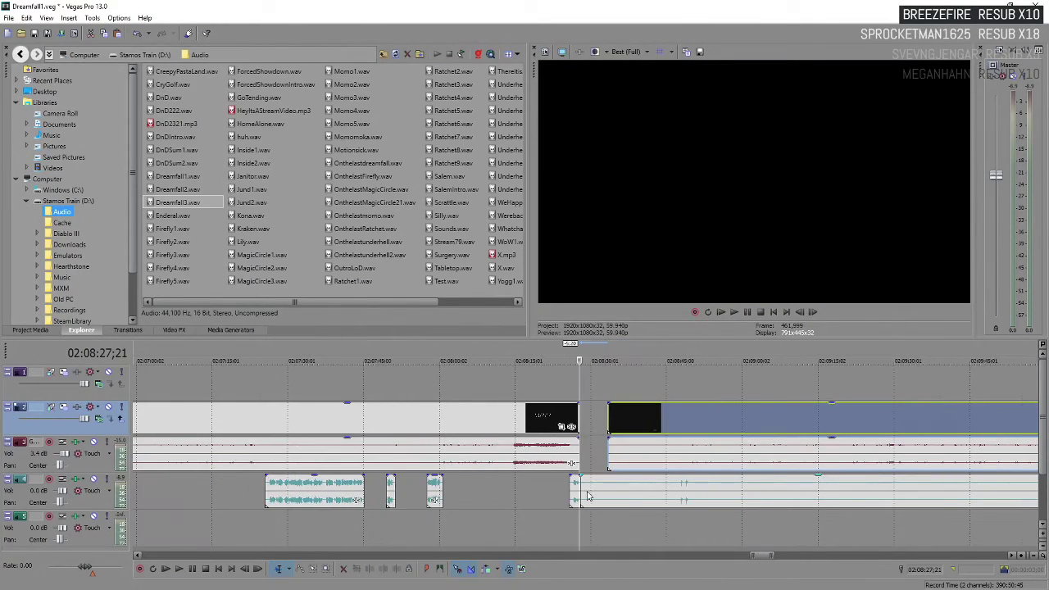
click(625, 501)
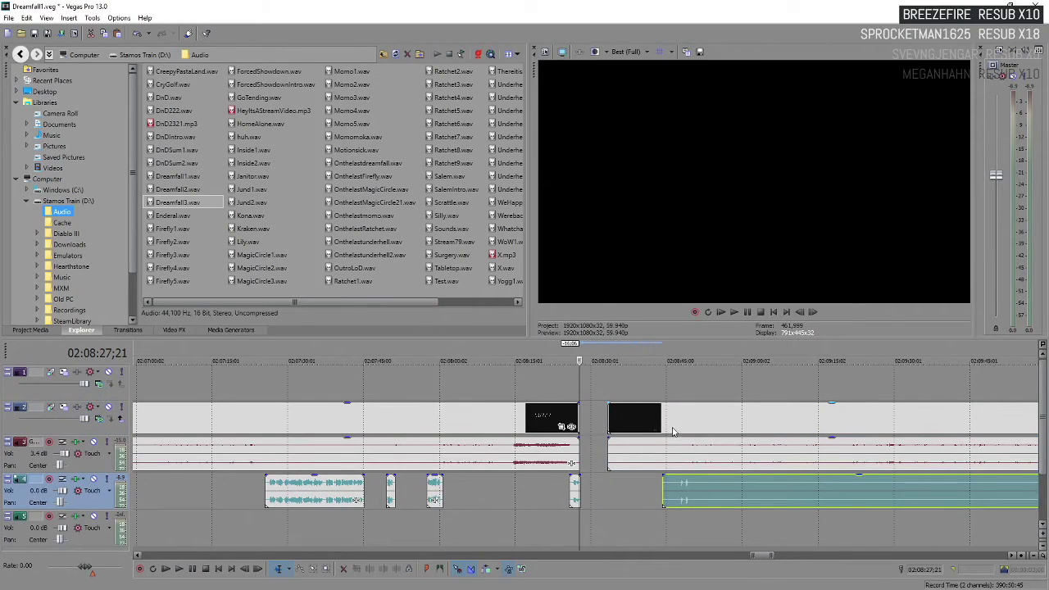
- Move the gameplay clip and everything after it earlier to overlap the Dreamfall Chapters title clip with a 1:00 crossfade
click(672, 430)
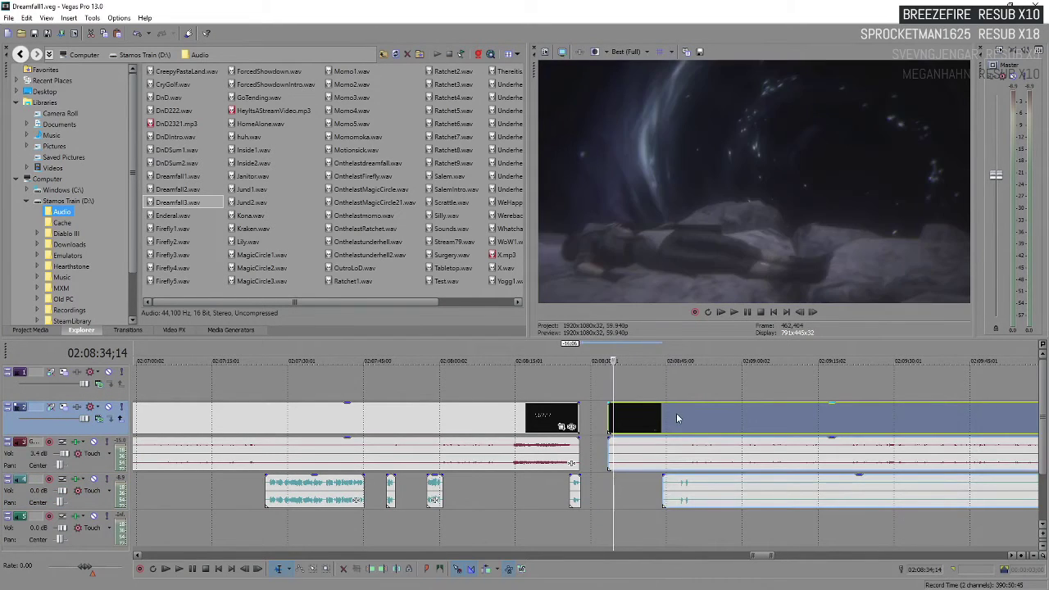
click(677, 419)
click(604, 411)
scroll(604, 411, up, 3)
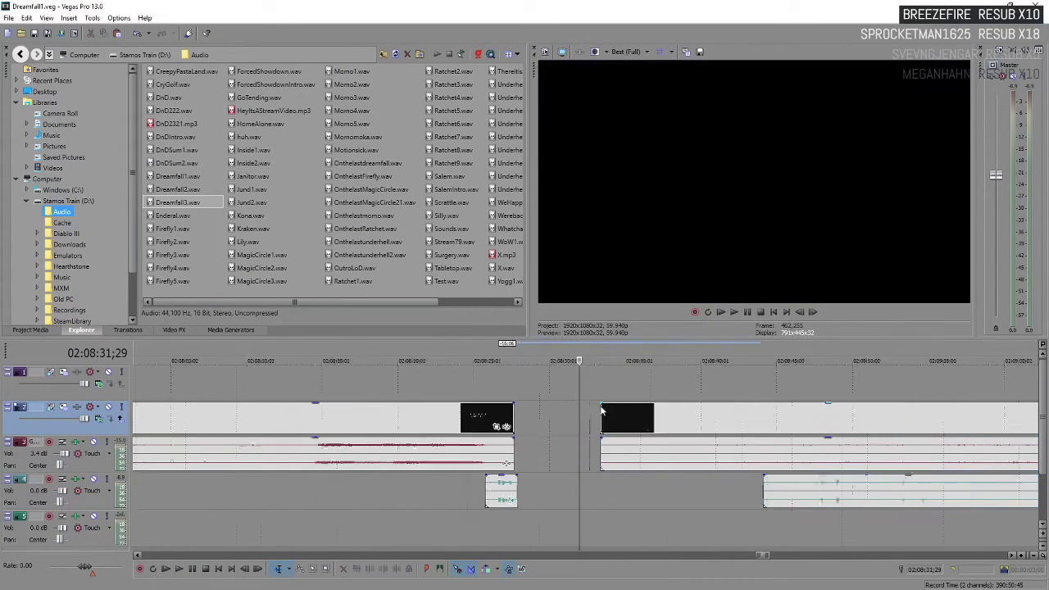
scroll(600, 411, up, 1)
drag(603, 414, 494, 410)
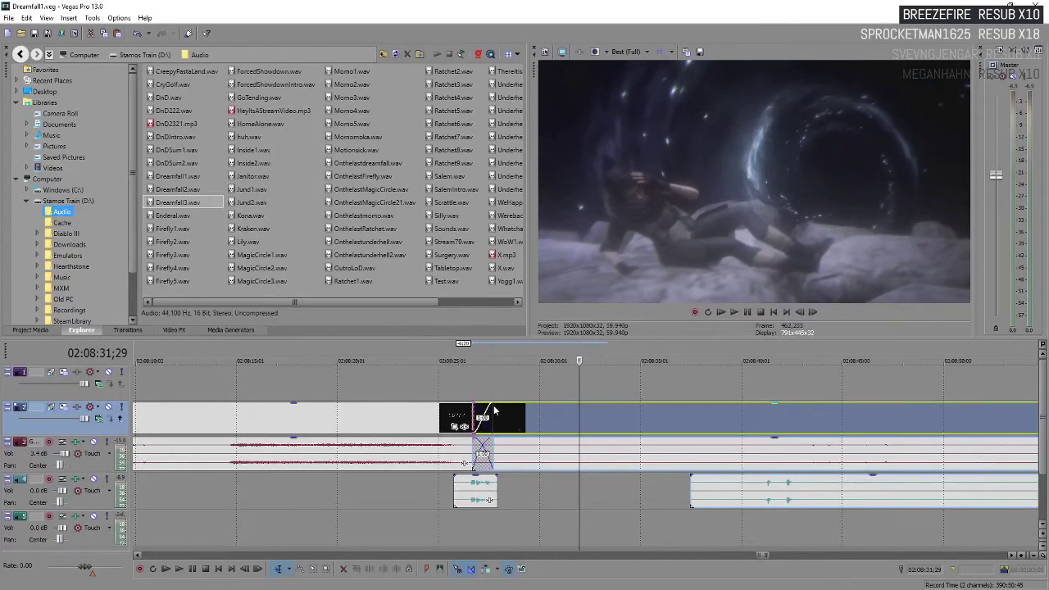
- Select the range from about 02:08:25 to 02:08:28 and play it to review the title crossfade
click(465, 416)
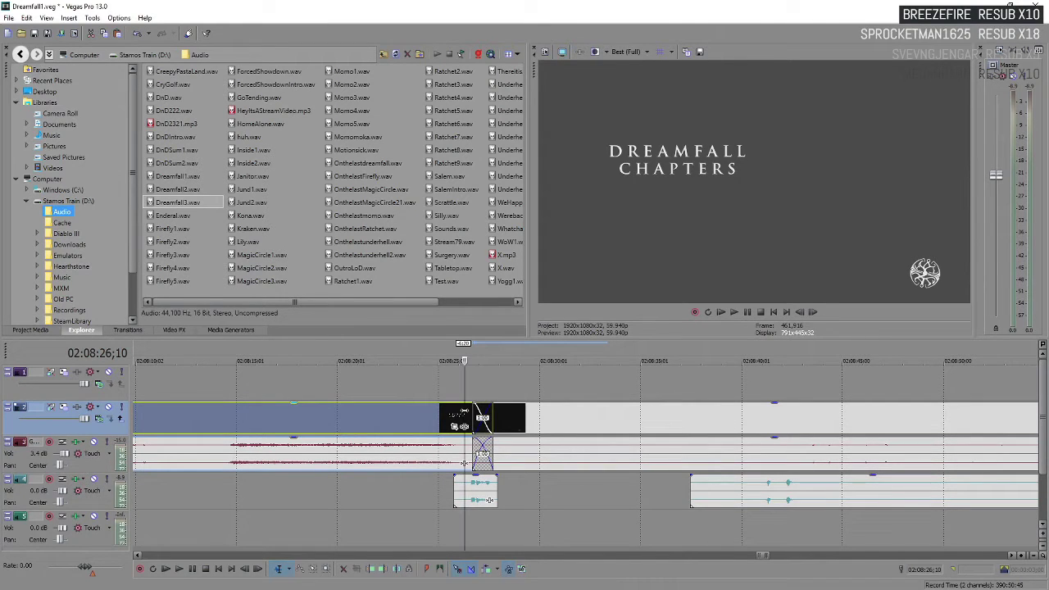
click(455, 390)
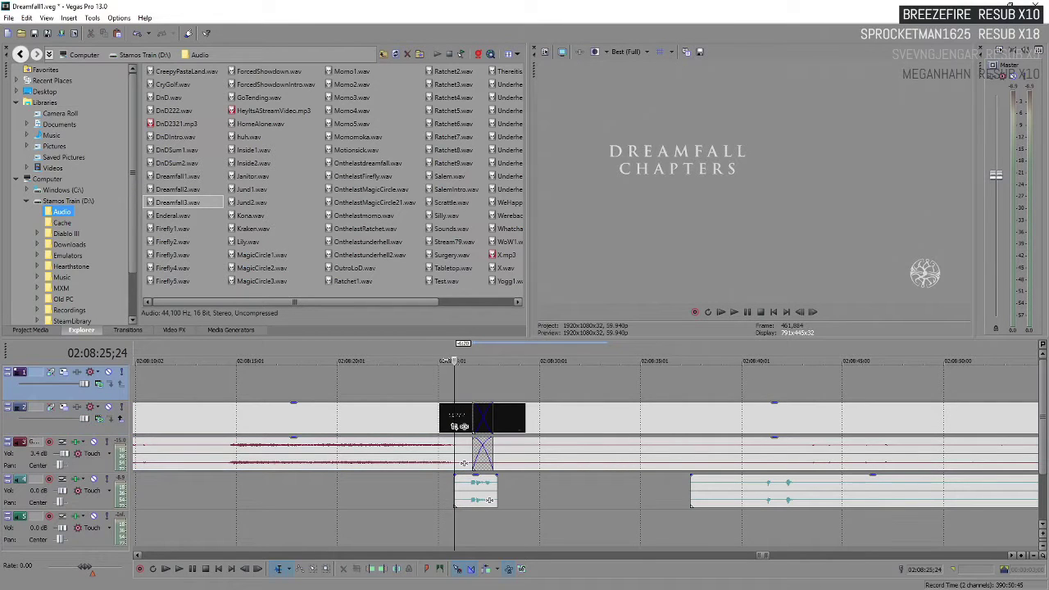
drag(445, 356, 505, 359)
key(space)
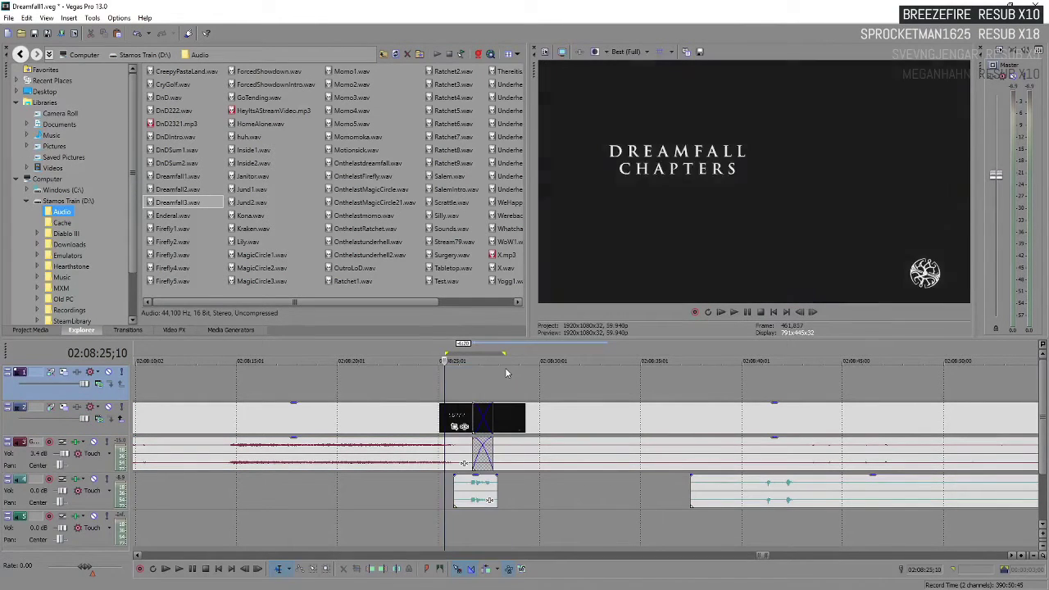
key(space)
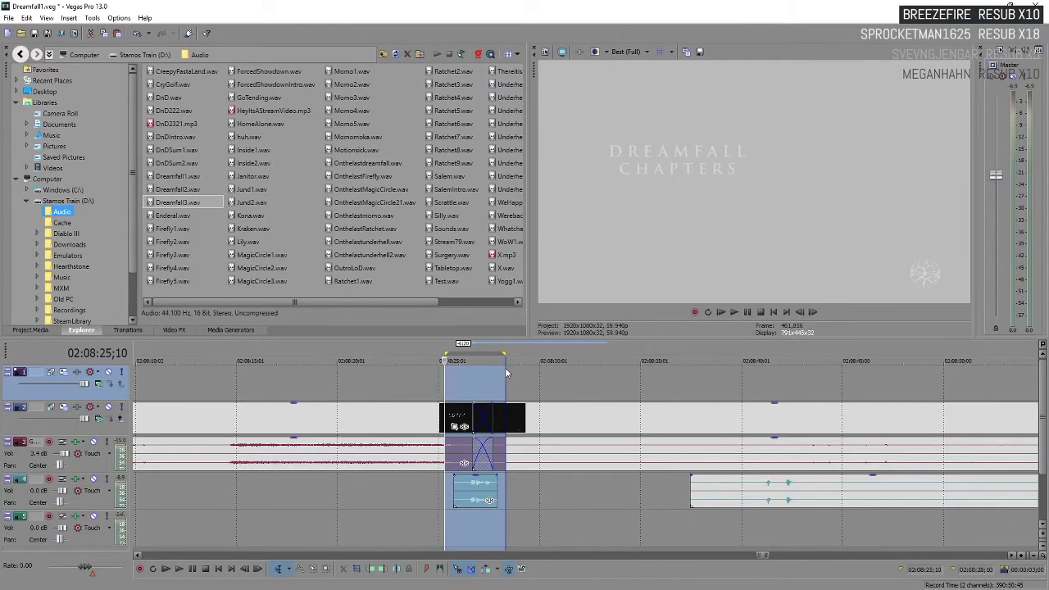
click(443, 405)
key(space)
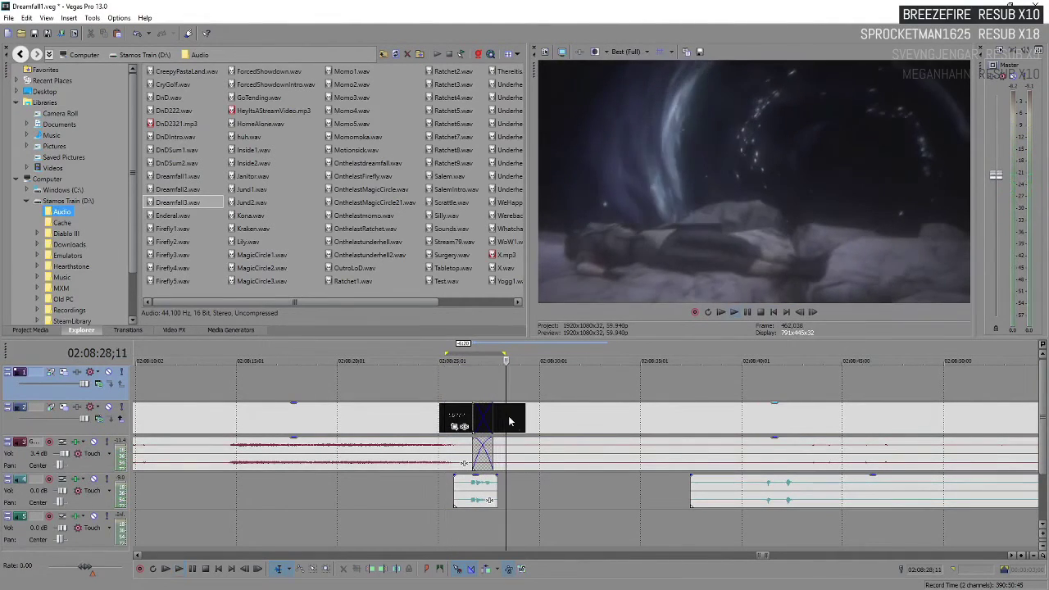
- Extend the end of the Dreamfall Chapters title clip by 1:00, giving a crossfade of 1:07 into the next scene
mouse_move(509, 420)
mouse_down()
mouse_move(522, 423)
mouse_move(497, 425)
mouse_move(516, 427)
mouse_up()
key(space)
click(495, 360)
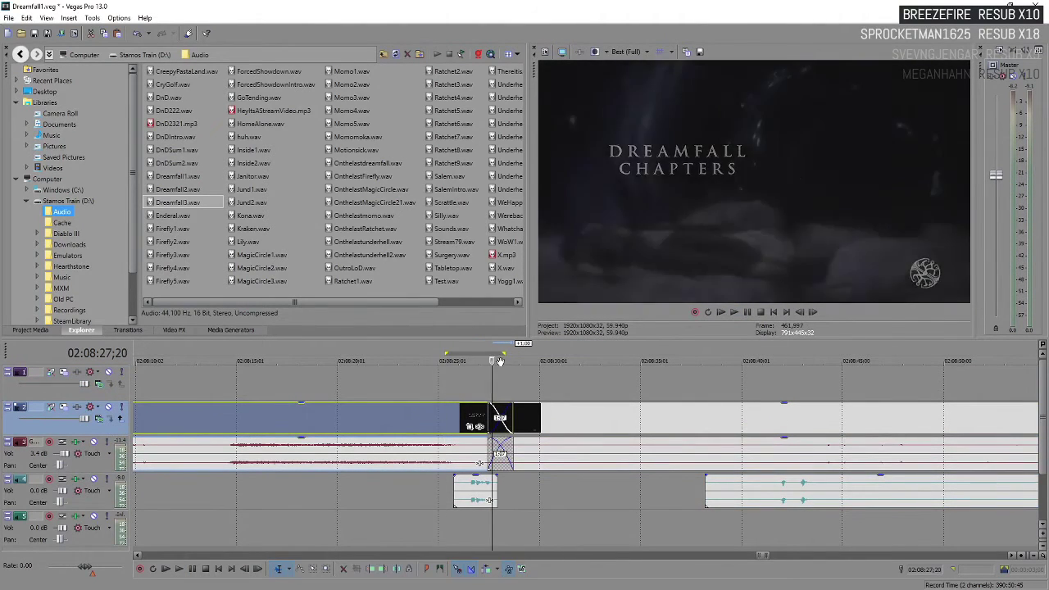
- Extend the selected range's end to about 02:08:29 and play the title crossfade from about 02:08:26
click(502, 354)
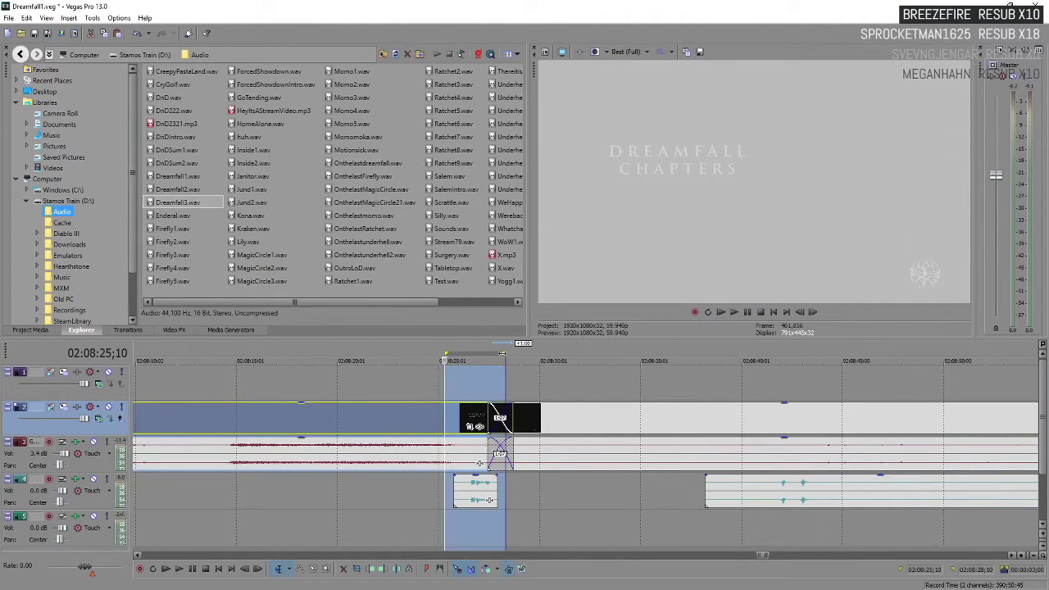
click(504, 356)
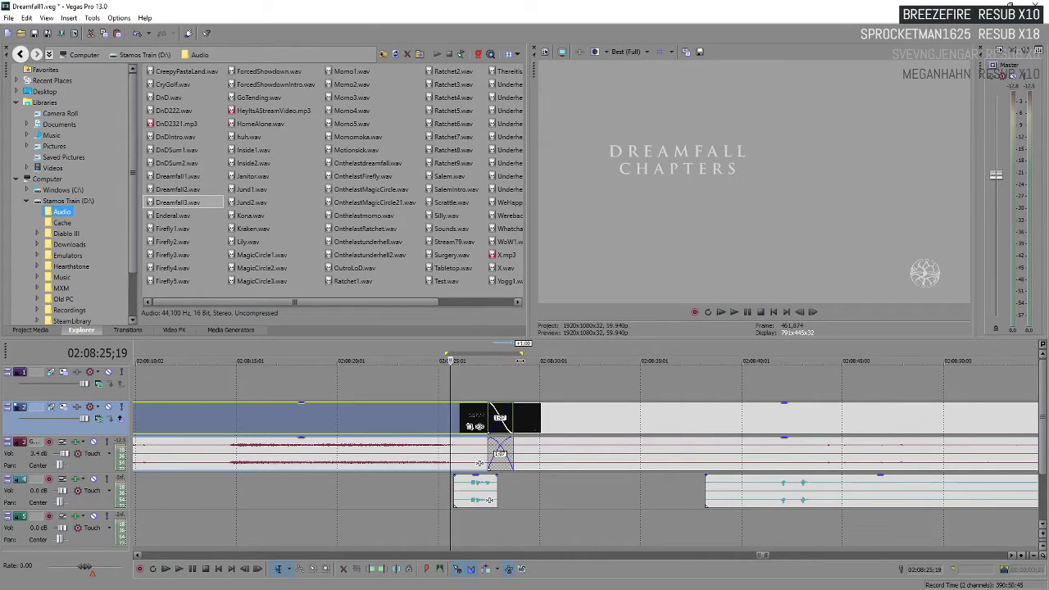
click(519, 359)
click(465, 382)
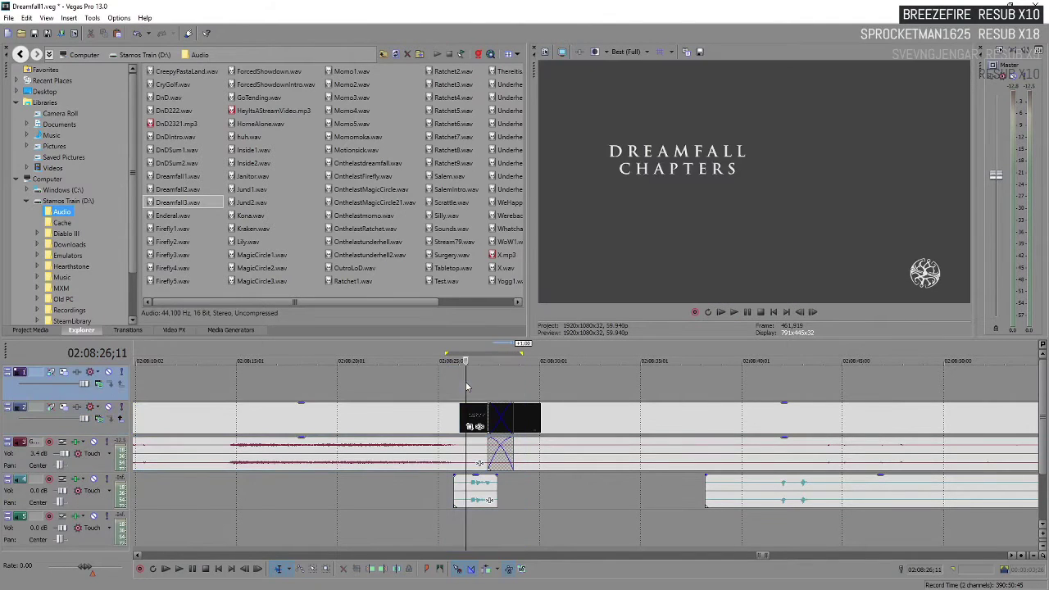
key(space)
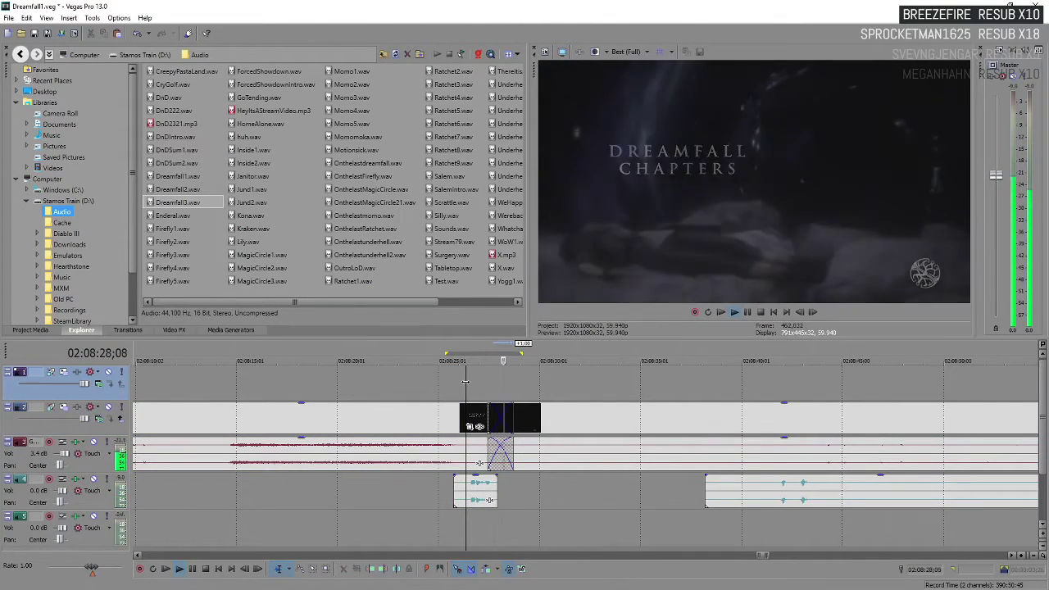
key(Return)
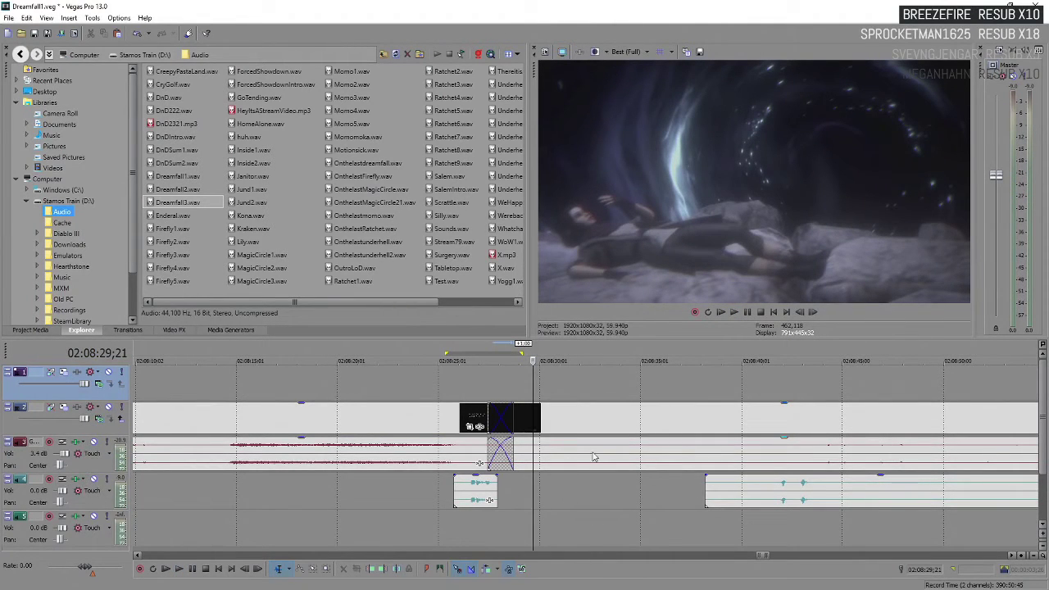
key(space)
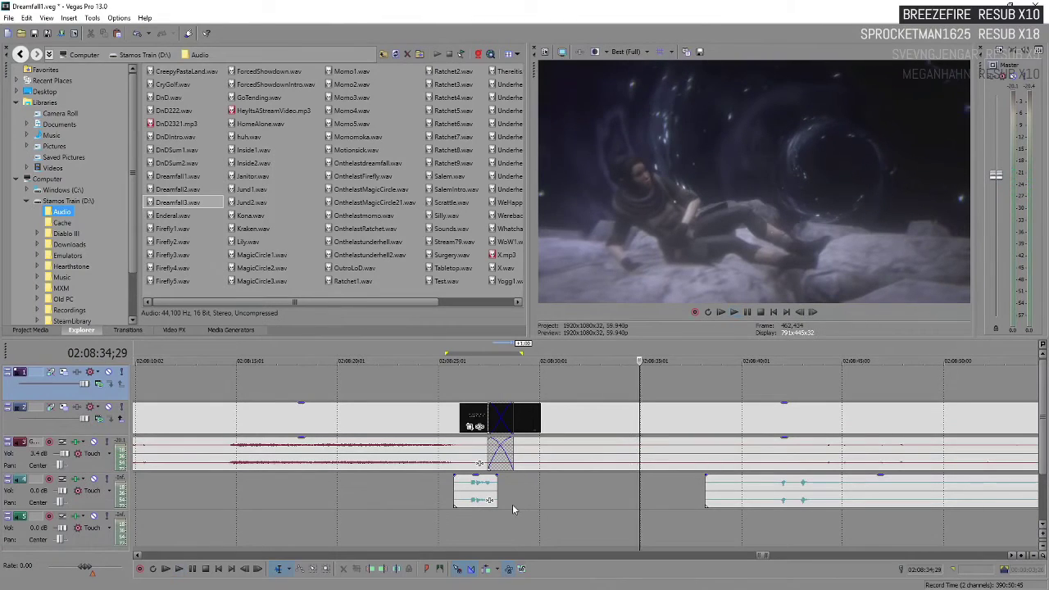
- Trim the start of the long track 4 commentary clip to about 02:08:41 and split it at about 02:08:44
click(571, 503)
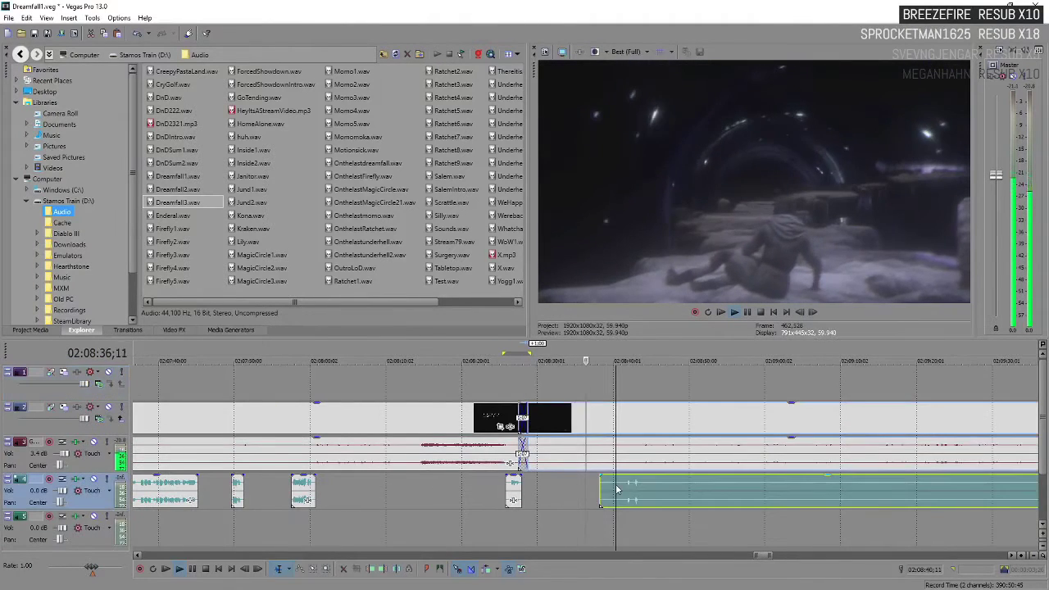
drag(547, 495, 599, 496)
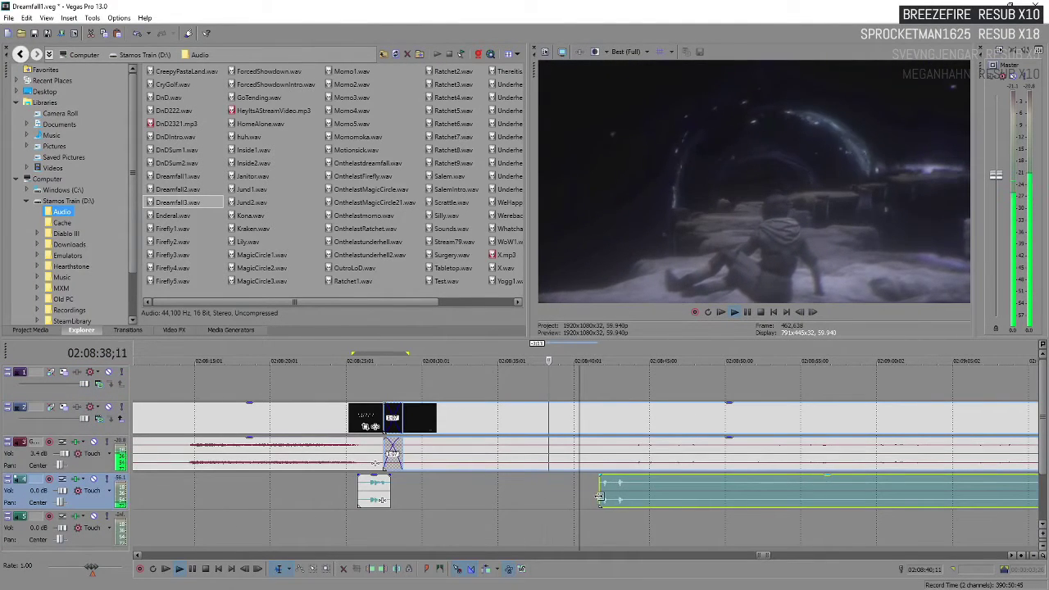
scroll(599, 496, down, 2)
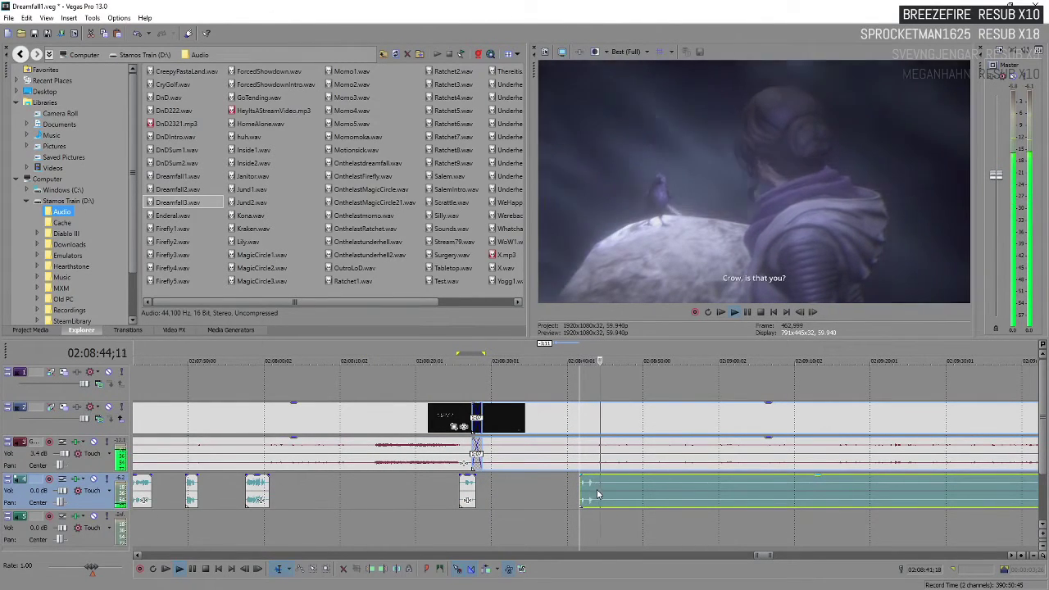
scroll(598, 495, up, 3)
key(s)
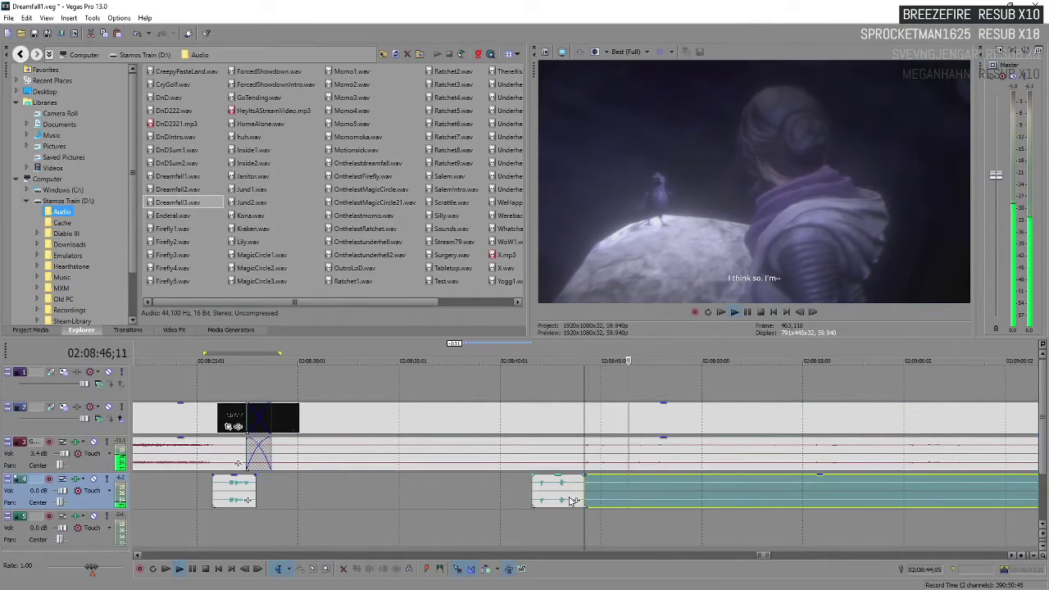
- Nudge the short track 4 clip near 02:08:41 slightly earlier and trim the following commentary clip's start to about 02:10:16
drag(564, 499, 557, 500)
click(505, 493)
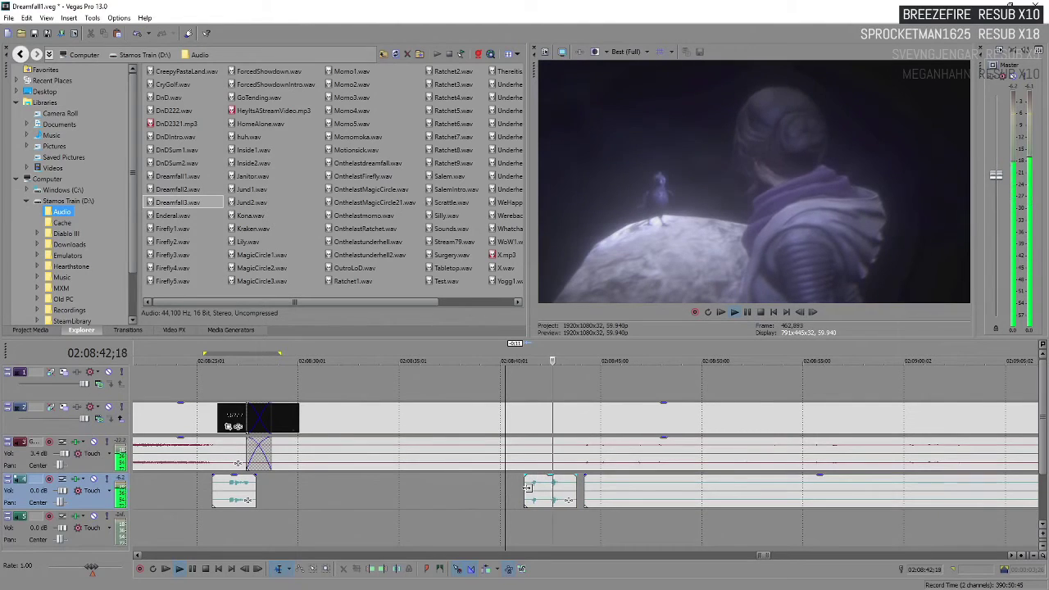
scroll(237, 463, down, 6)
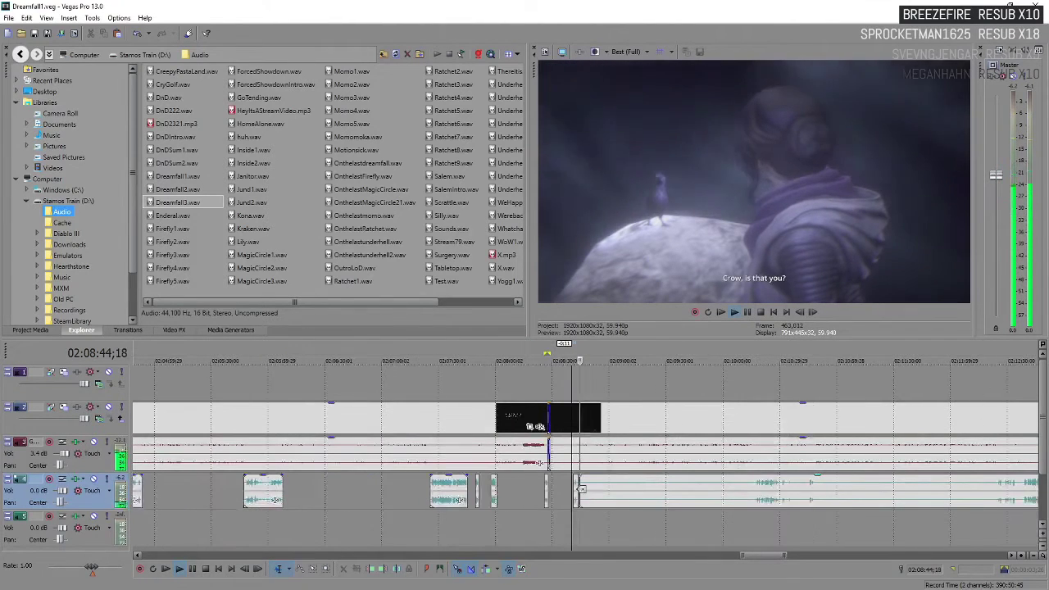
click(721, 500)
drag(721, 500, 755, 500)
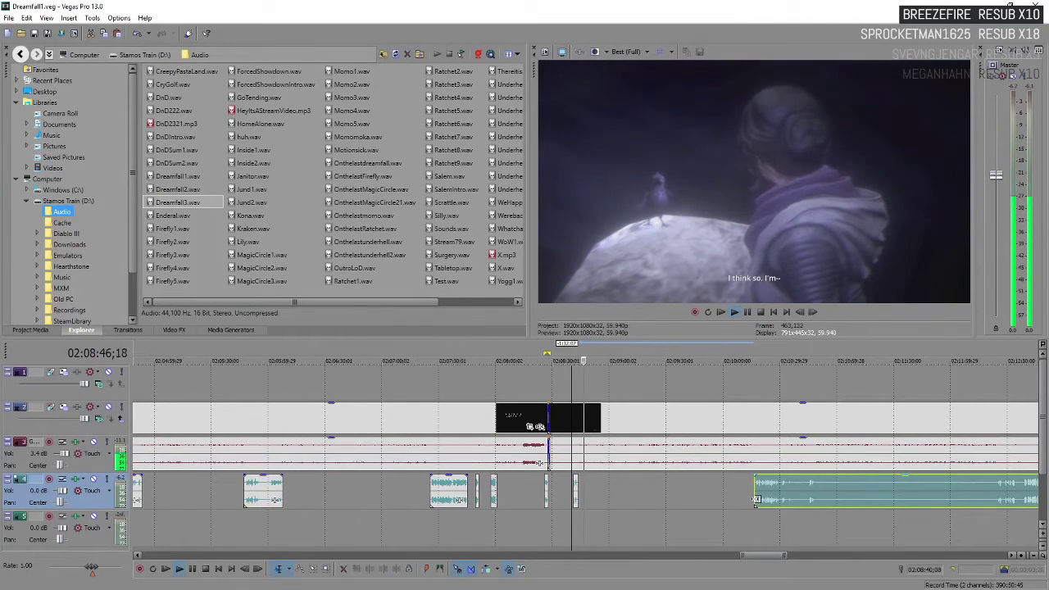
- Play the trimmed commentary clip from 02:10:16 to about 02:10:36 to review where the talking stops
click(755, 498)
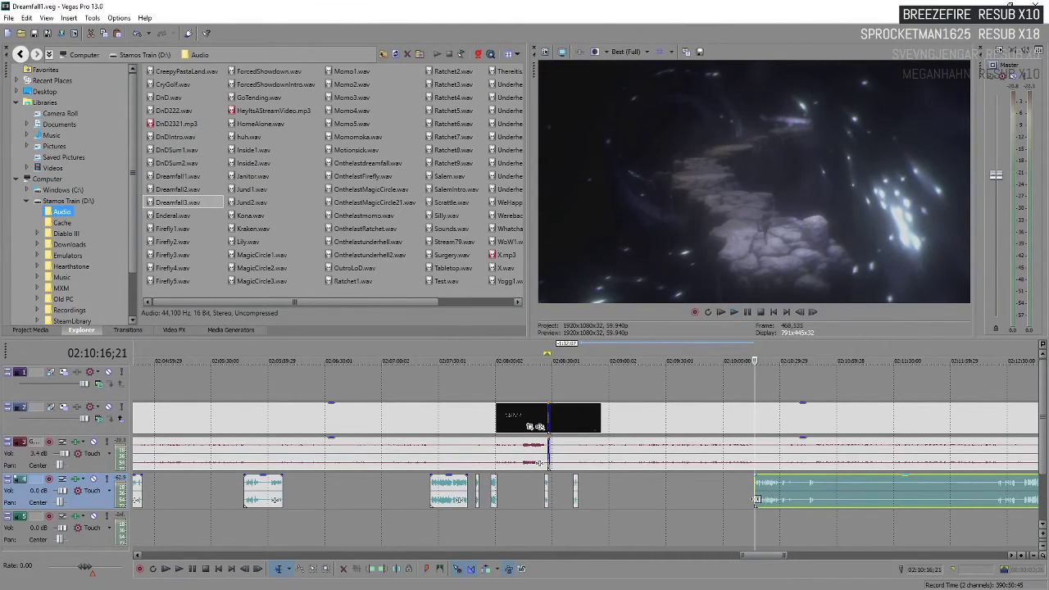
scroll(754, 498, down, 2)
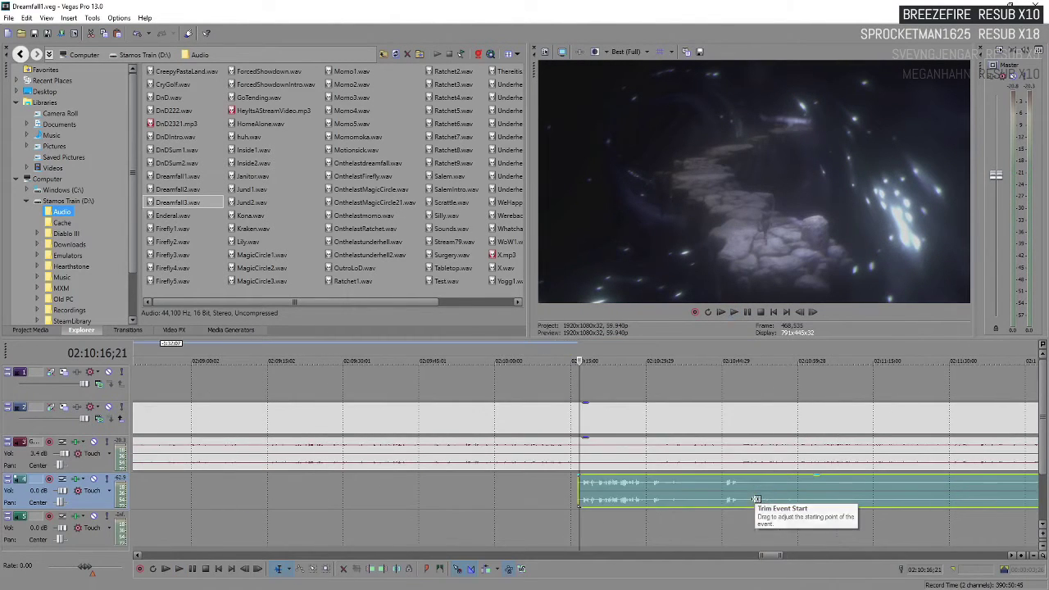
key(space)
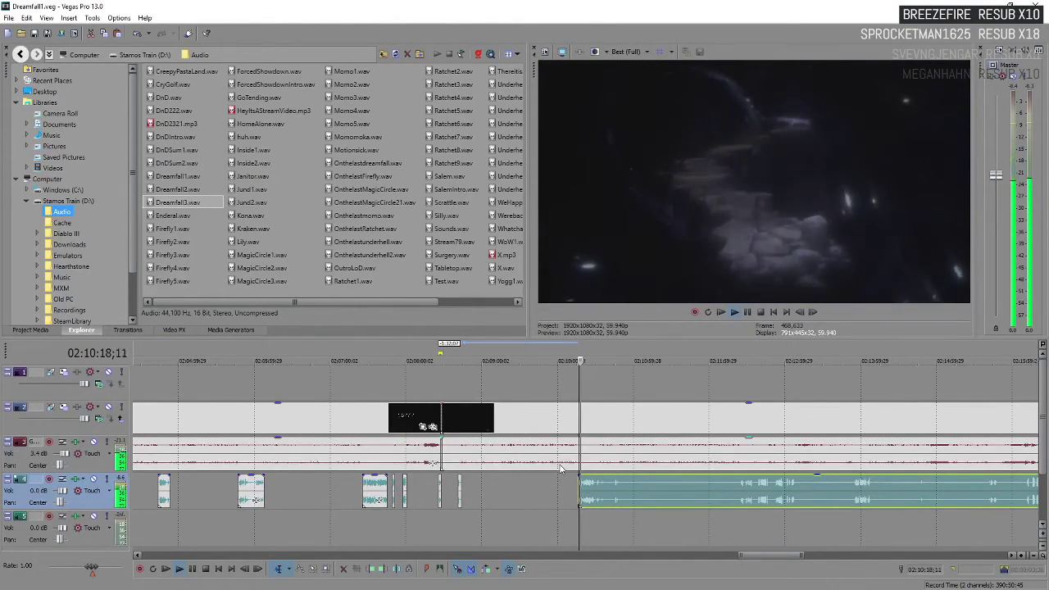
key(space)
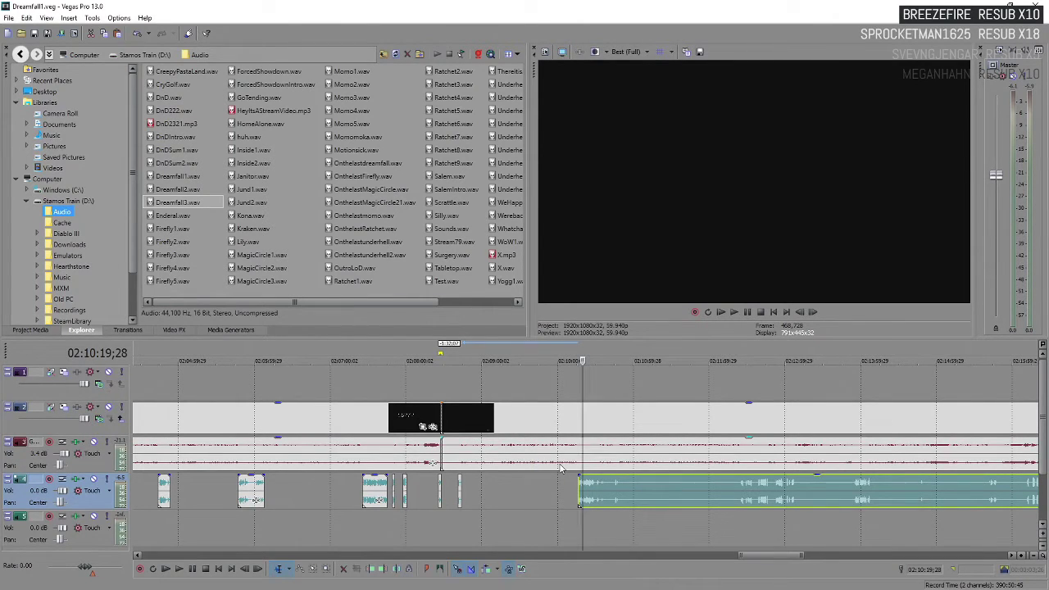
scroll(749, 484, up, 6)
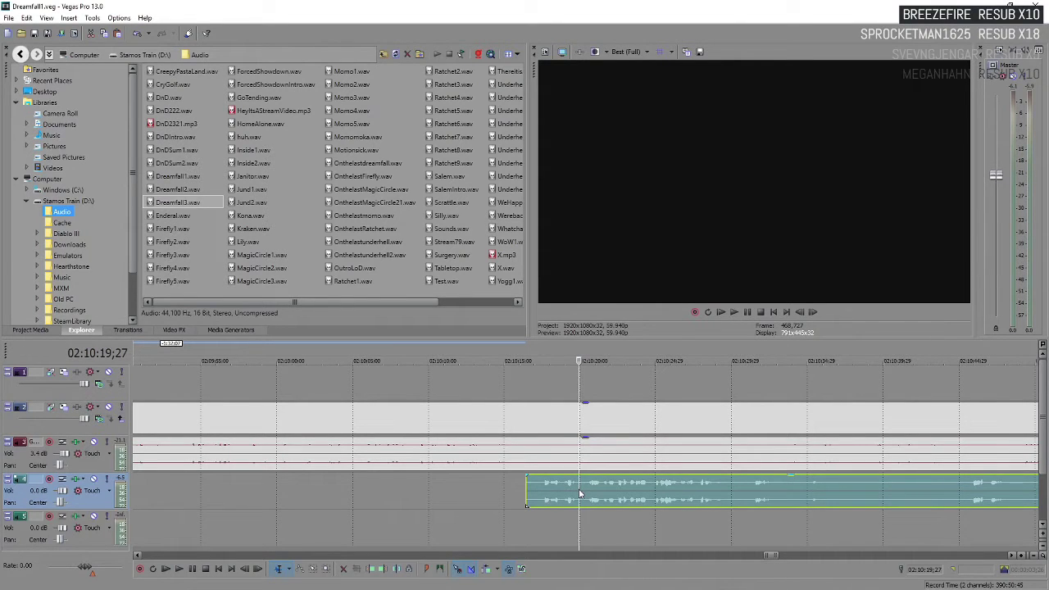
key(space)
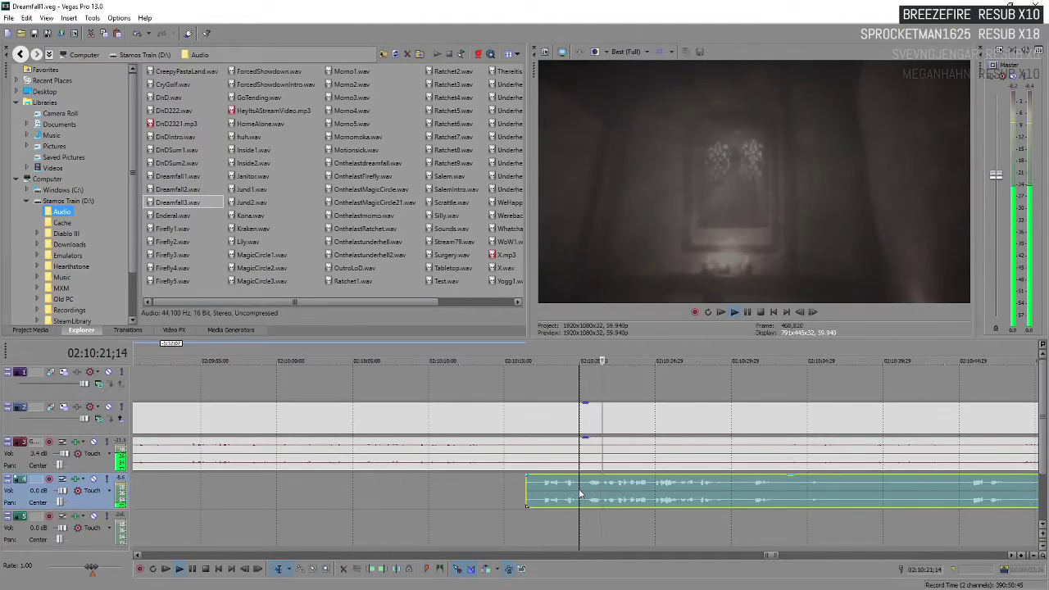
scroll(622, 494, down, 3)
scroll(665, 494, up, 4)
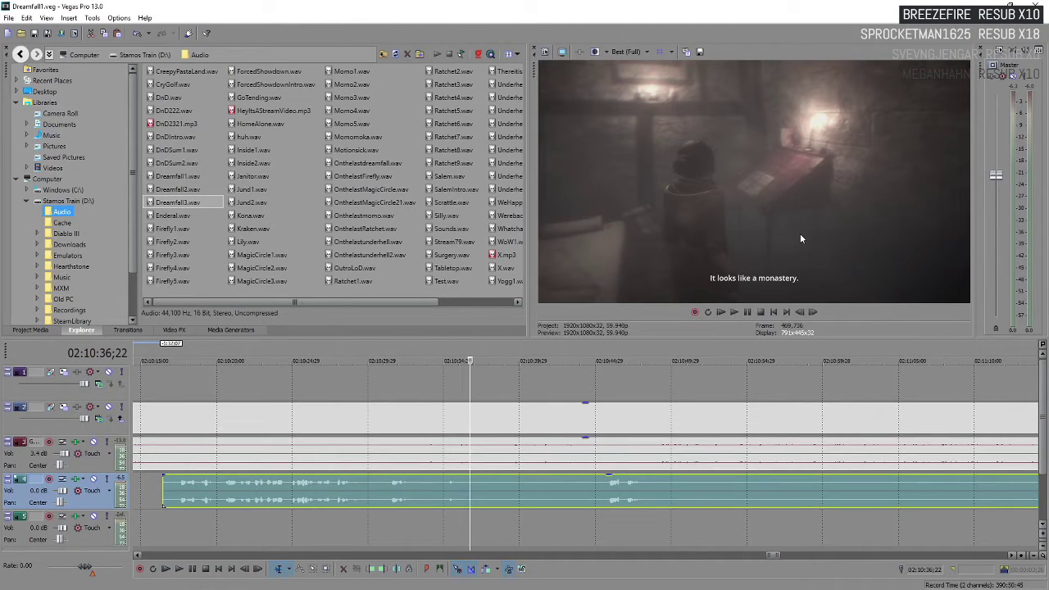
- Split the track 4 commentary at about 02:10:36 and trim the start of the remainder to about 02:10:45
key(space)
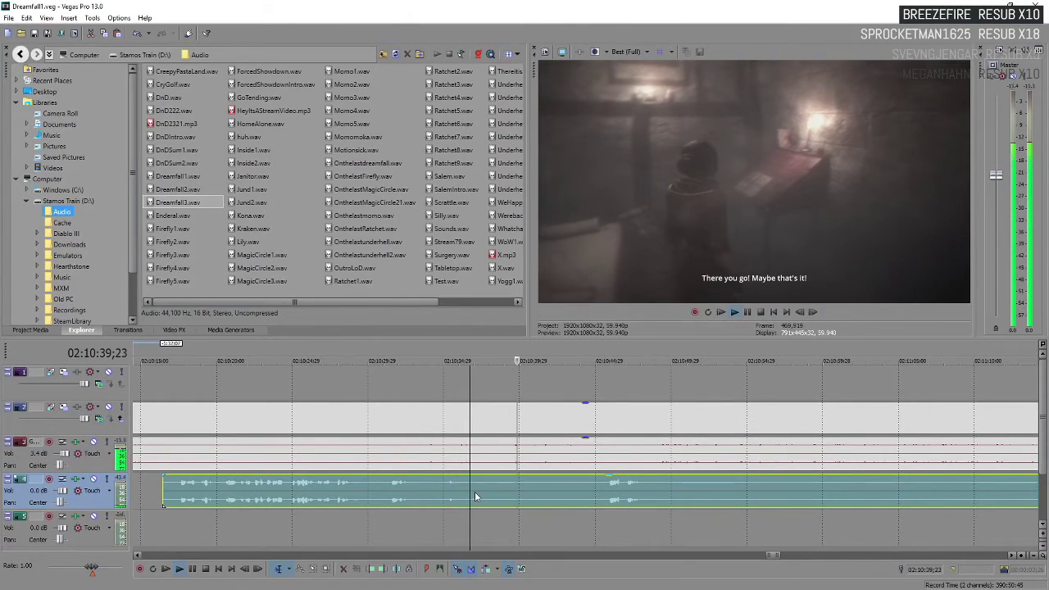
key(s)
scroll(576, 485, down, 3)
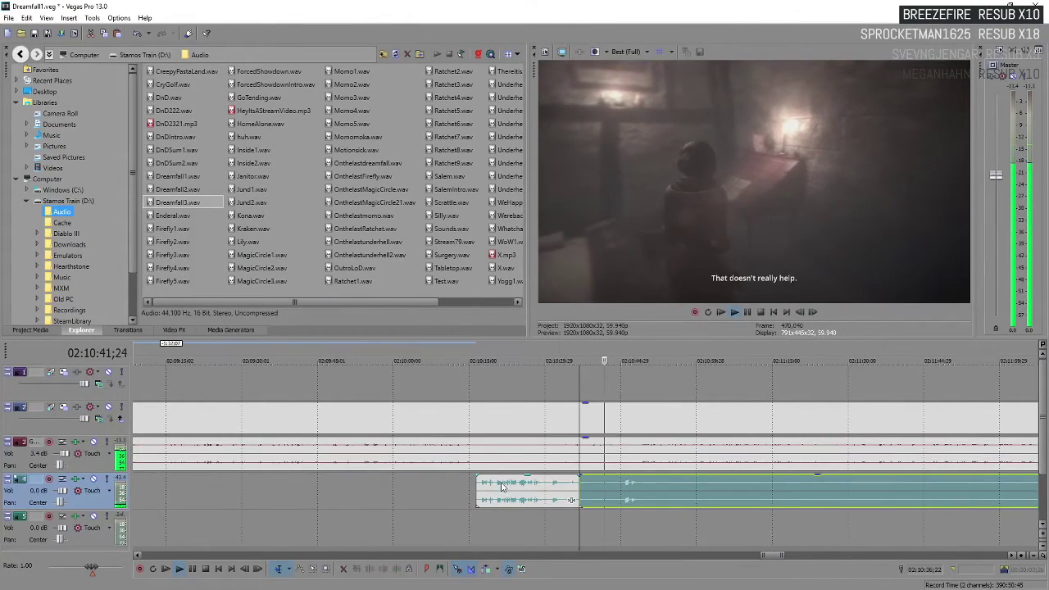
drag(576, 485, 620, 485)
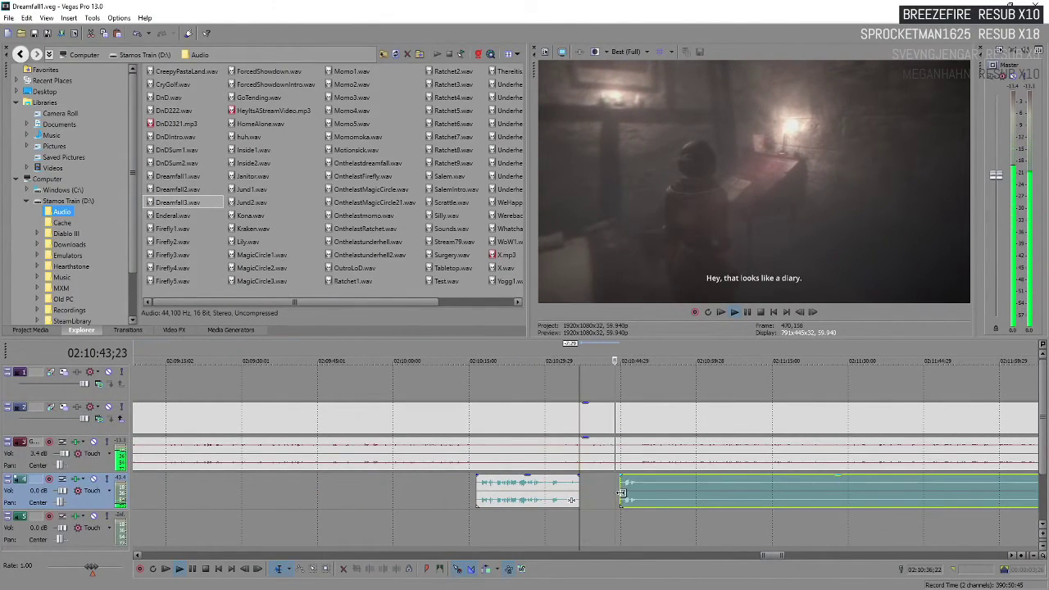
- Split the commentary at about 02:10:48 and trim the start of the remaining clip to about 02:12:24
scroll(639, 492, down, 2)
scroll(639, 492, up, 4)
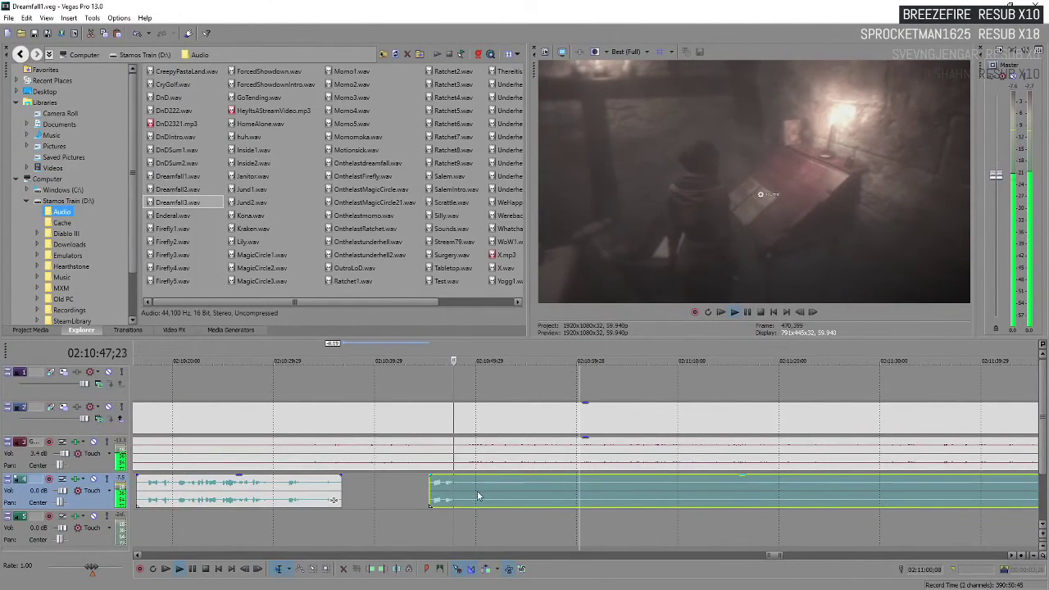
scroll(465, 490, down, 3)
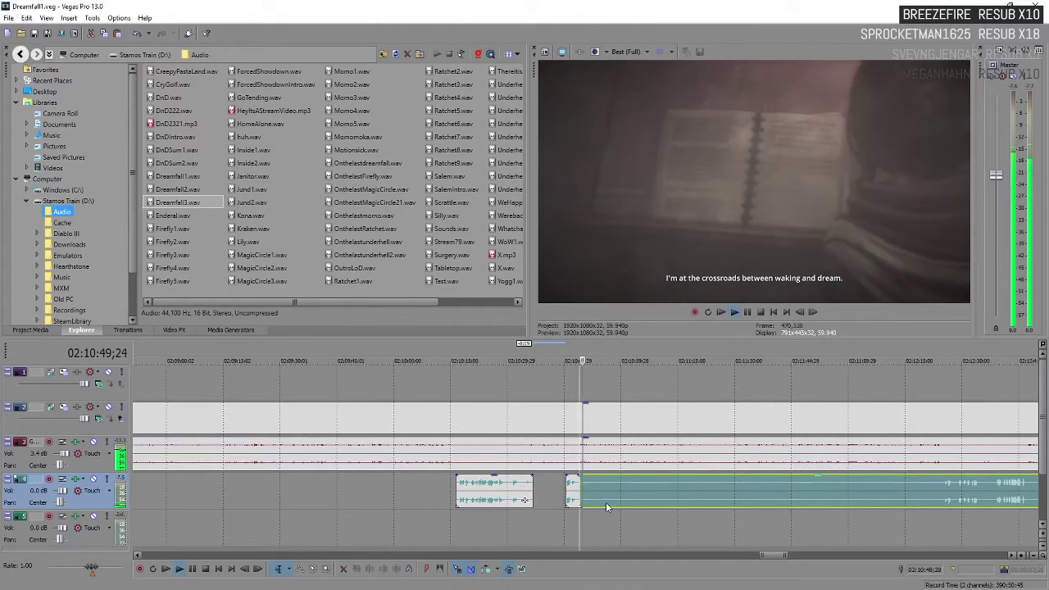
drag(578, 486, 820, 497)
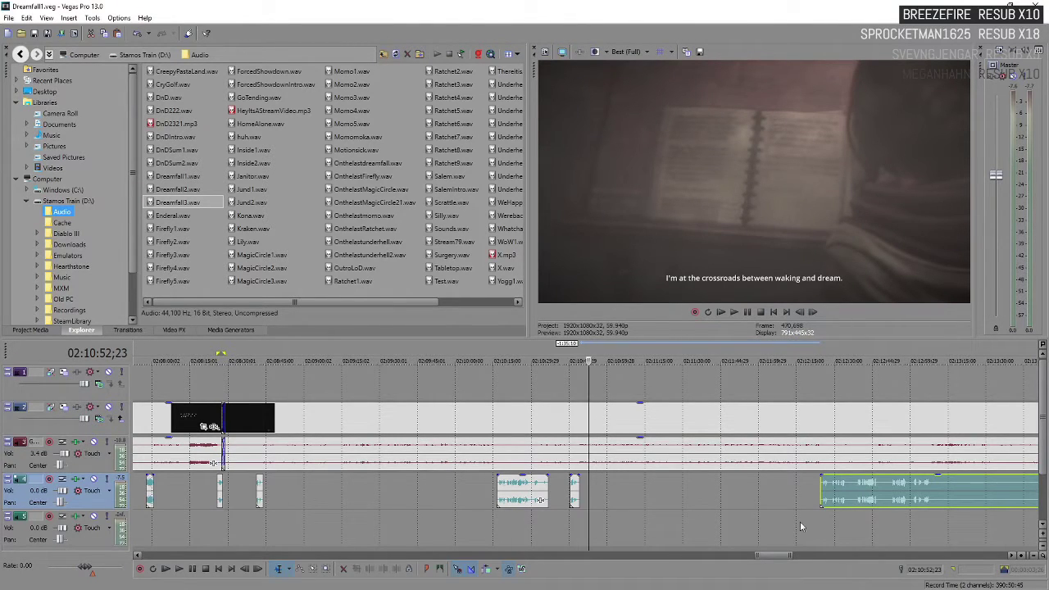
- Play the commentary clip from 02:12:24 to about 02:13:08 to review the talking against the gameplay
click(819, 484)
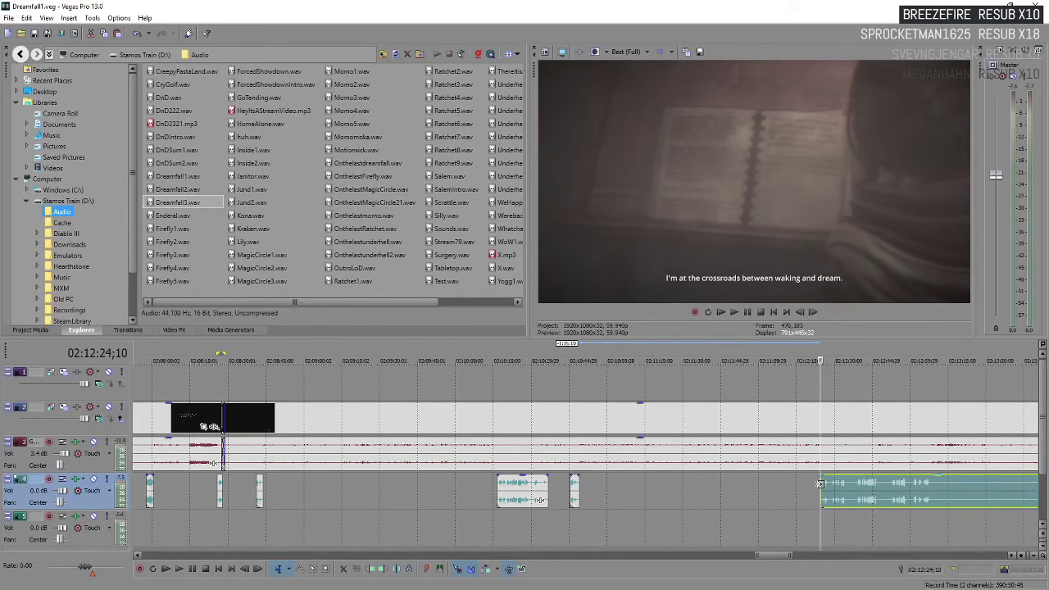
key(space)
scroll(622, 489, up, 5)
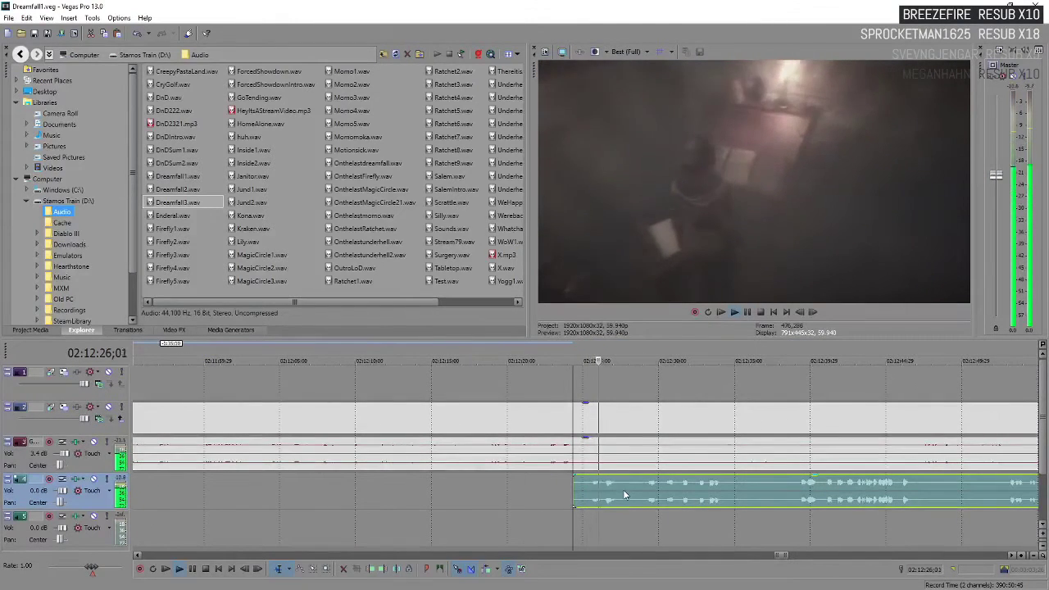
scroll(653, 487, down, 3)
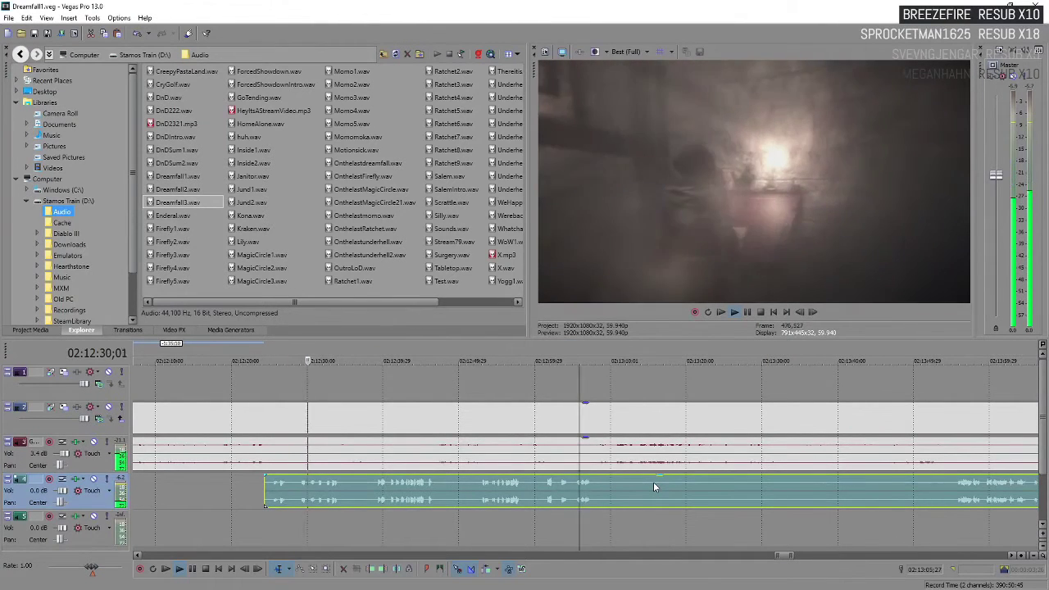
key(Return)
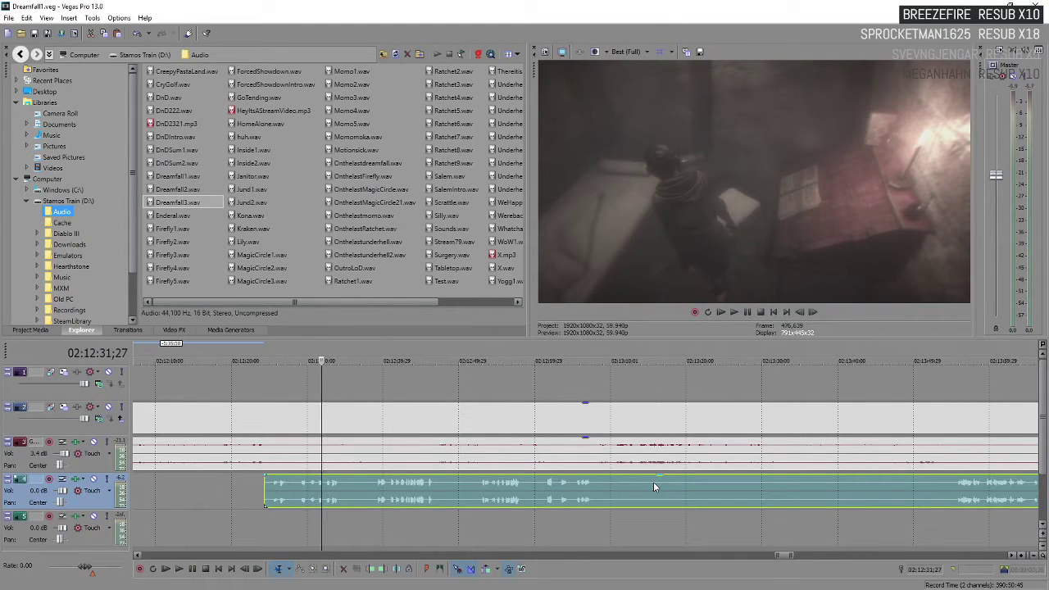
key(Return)
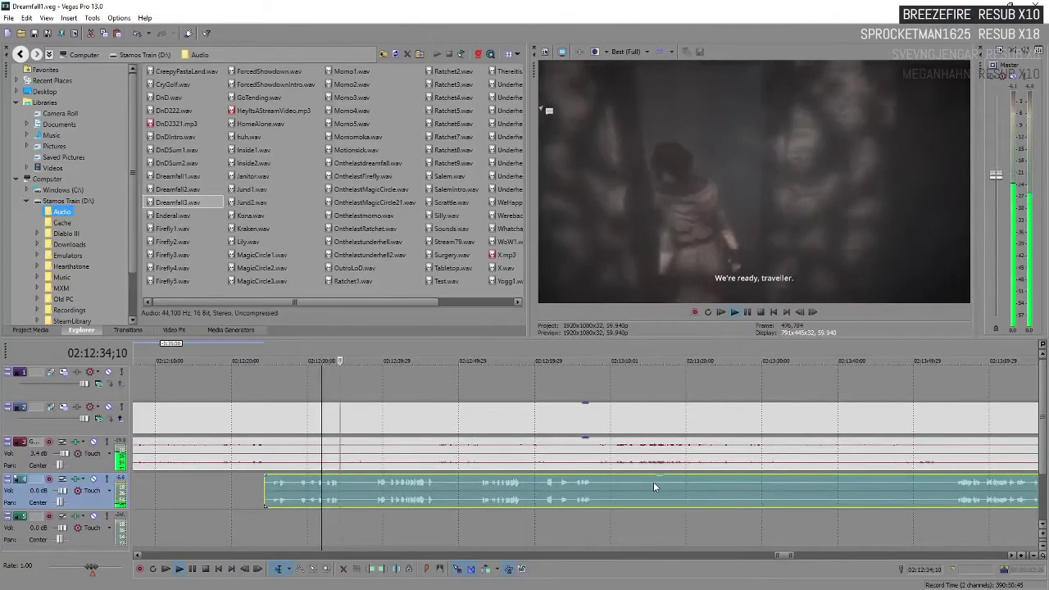
key(Return)
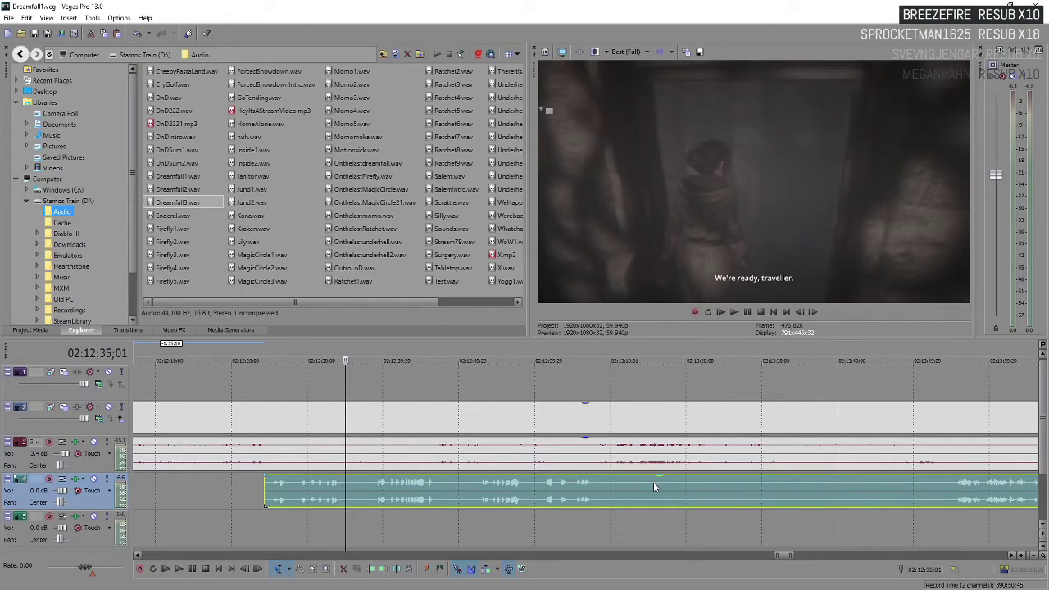
key(space)
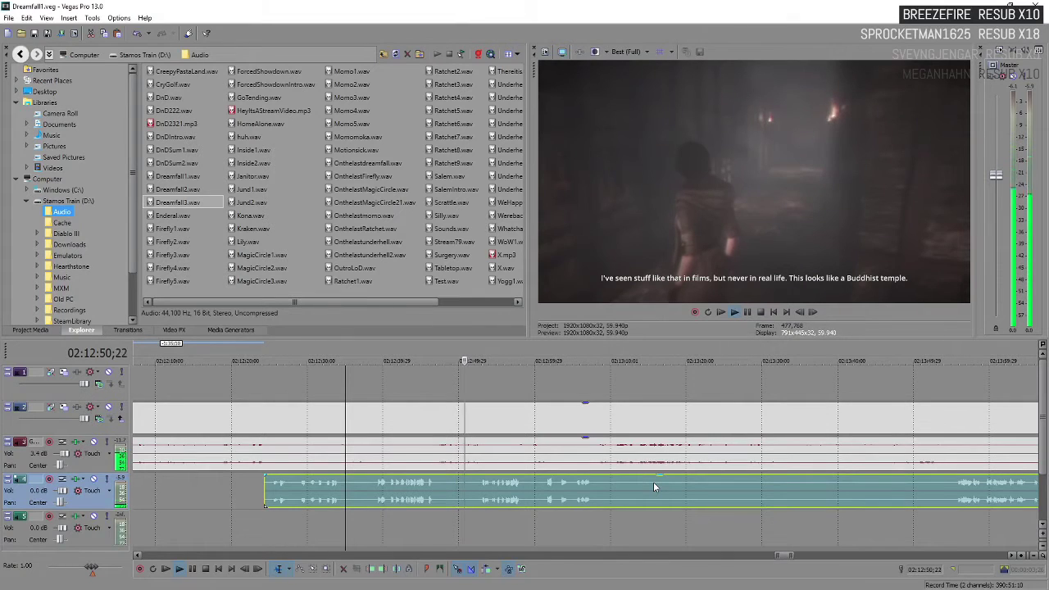
scroll(583, 493, down, 3)
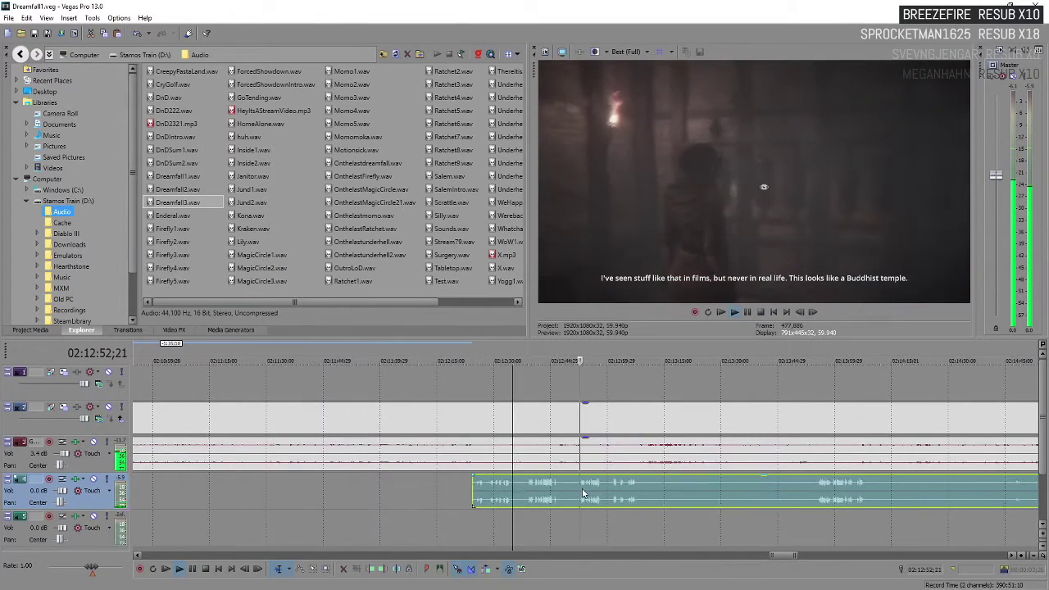
scroll(657, 497, up, 3)
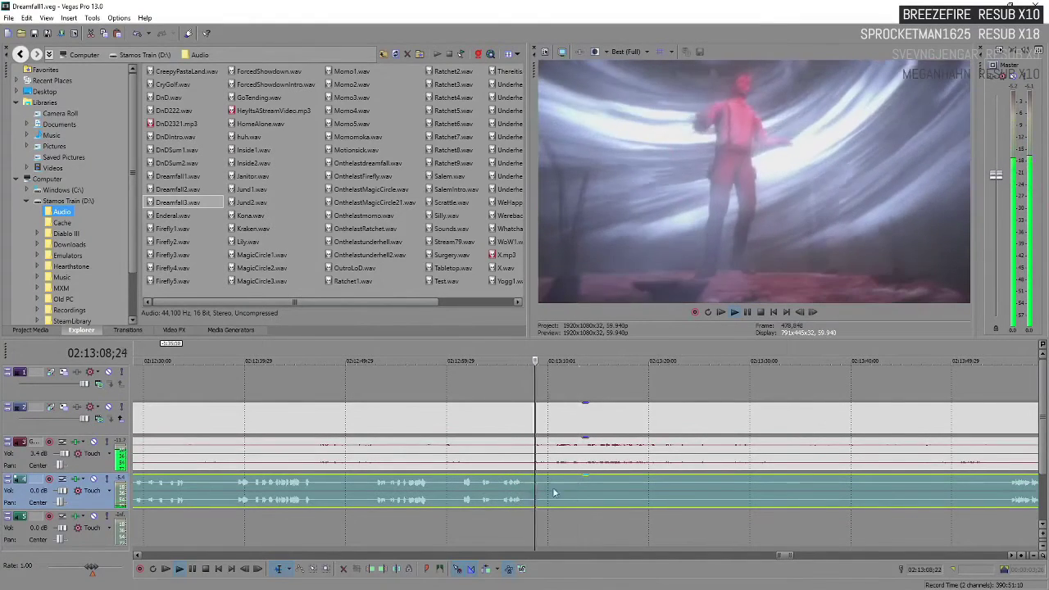
- Split the track 4 commentary at about 02:13:08 and trim the start of the remainder to about 02:13:55
key(s)
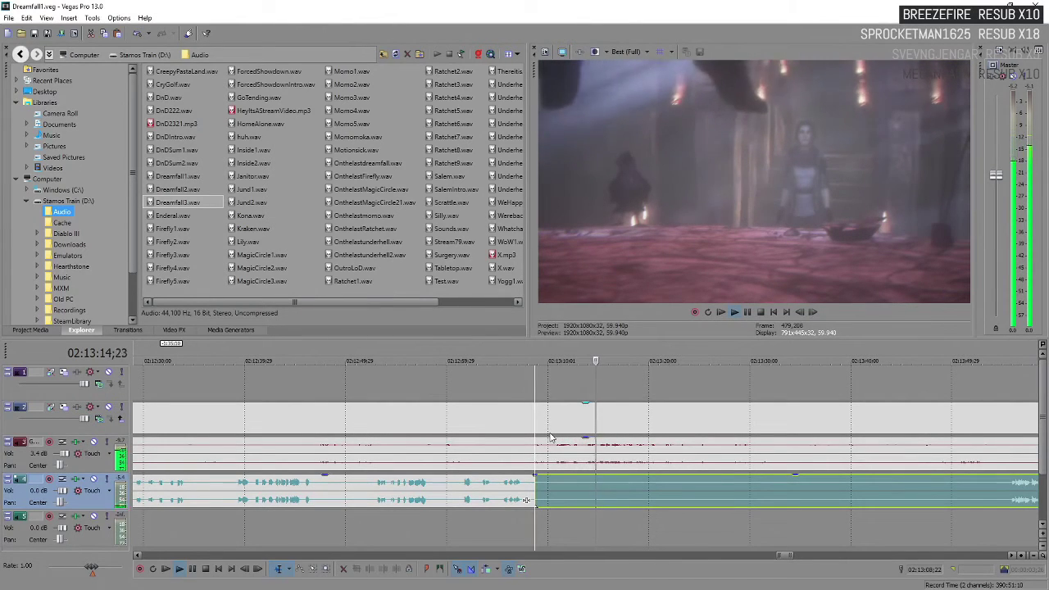
key(Return)
scroll(550, 437, down, 2)
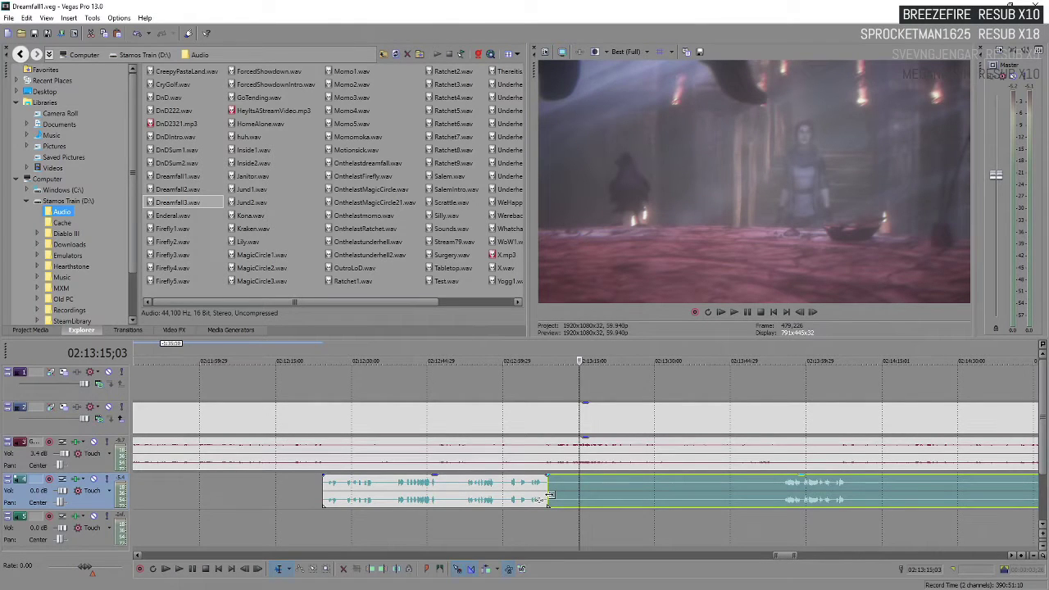
key(space)
drag(549, 496, 781, 497)
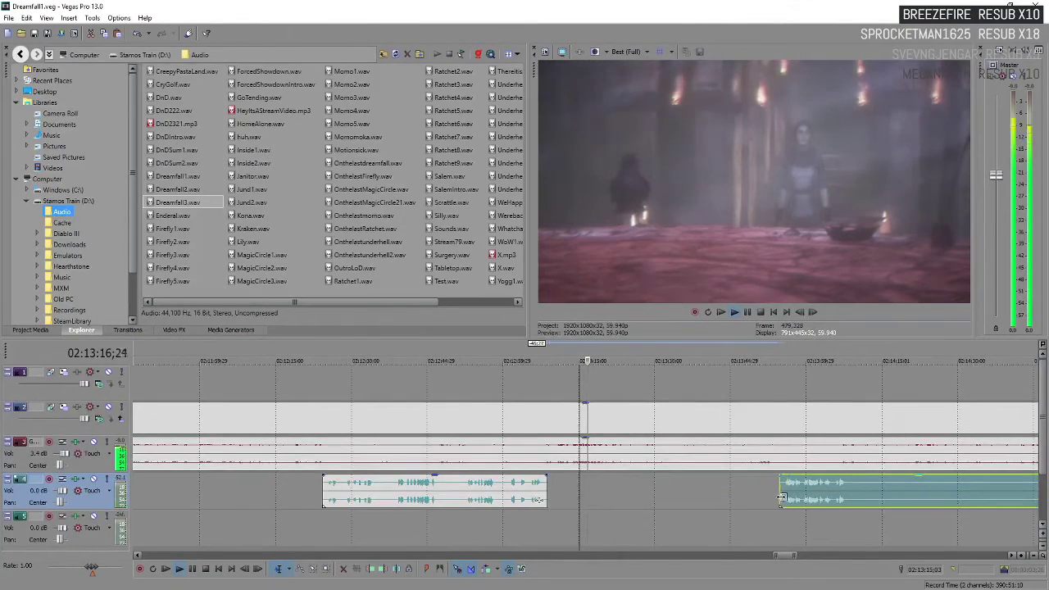
- Review the gameplay between about 02:13:16 and 02:13:32, checking the frames around the scene change to the dark landscape
click(678, 457)
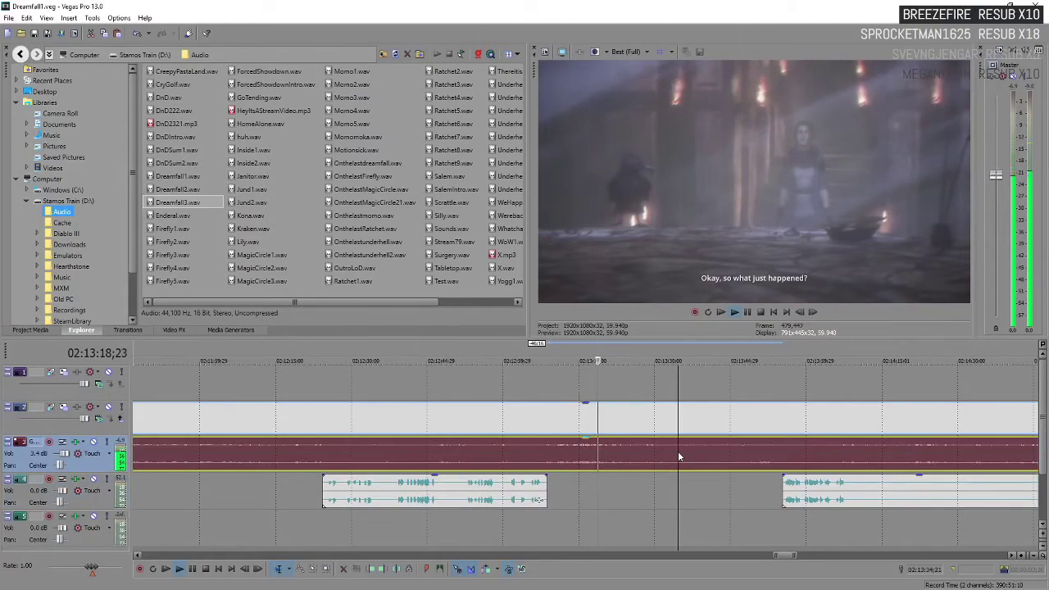
scroll(678, 457, up, 2)
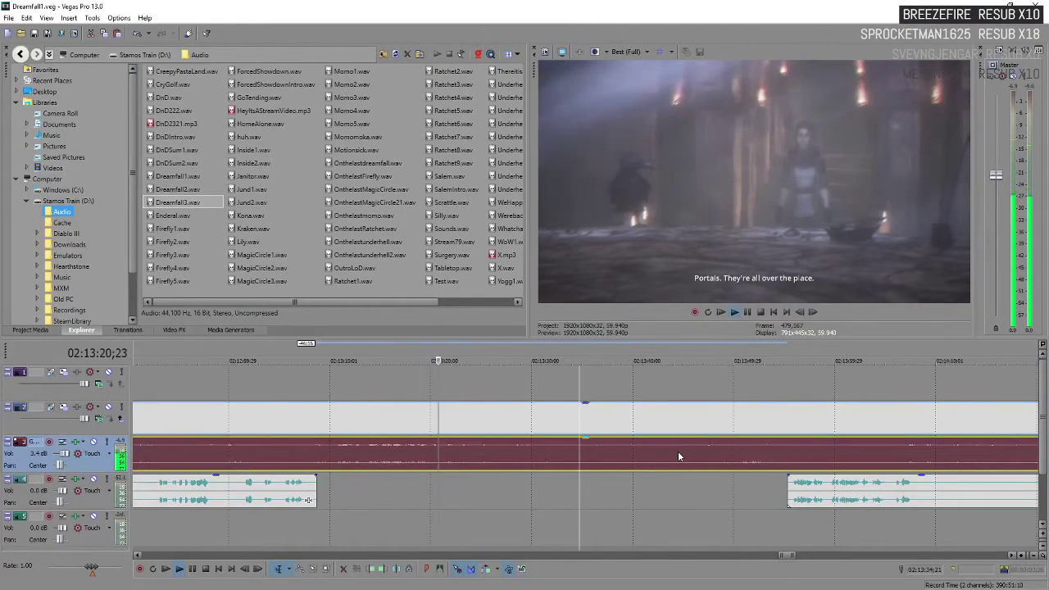
key(Return)
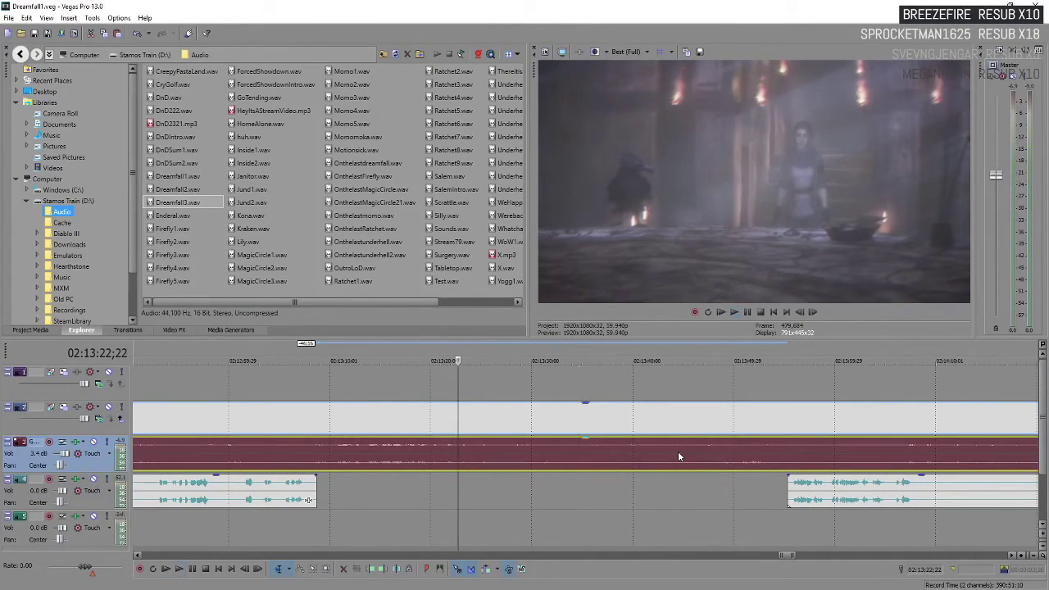
click(553, 422)
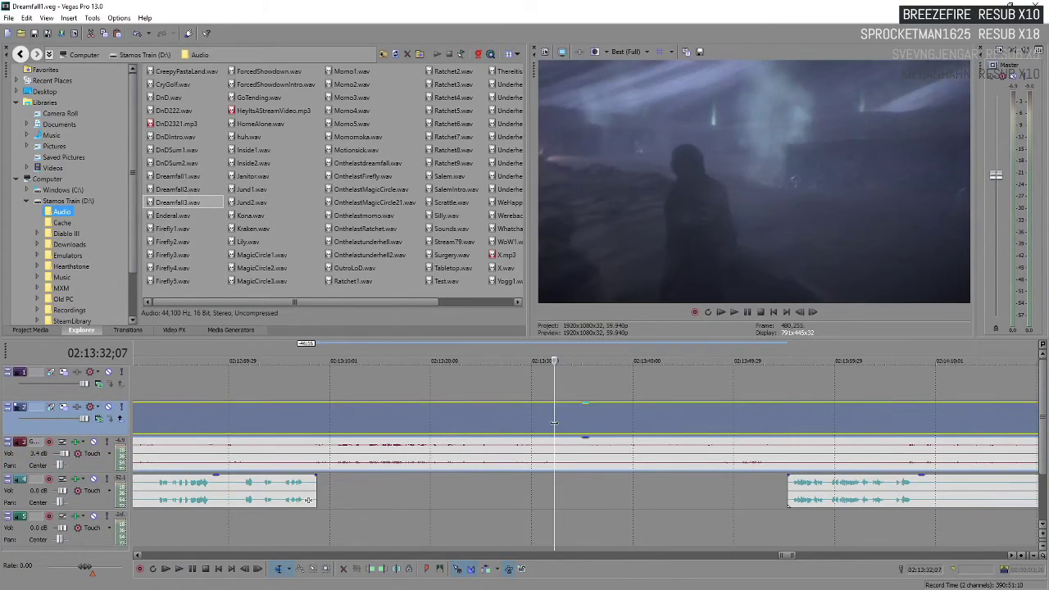
click(533, 425)
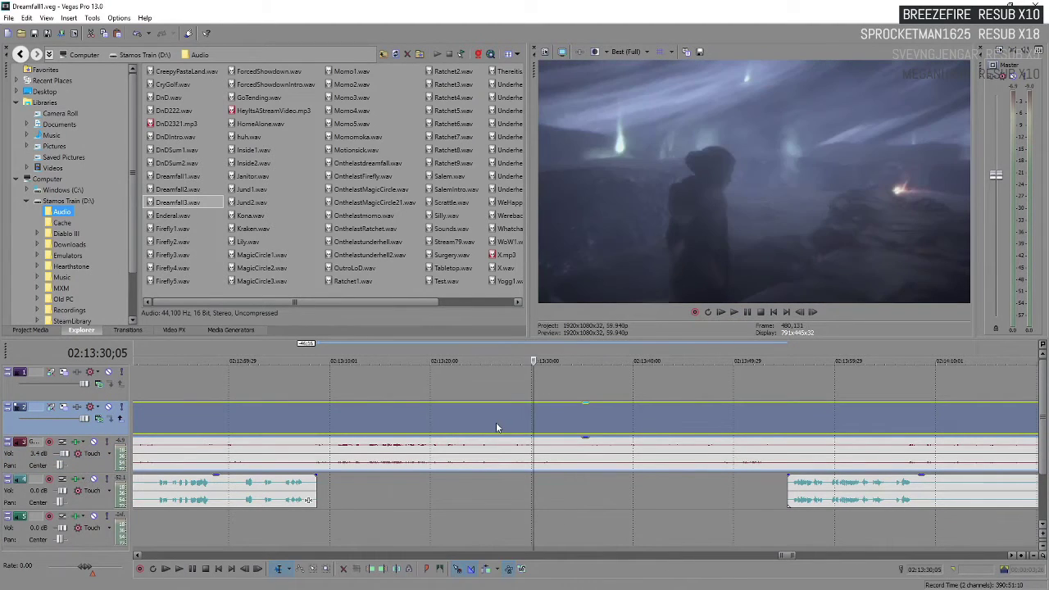
click(495, 426)
click(481, 426)
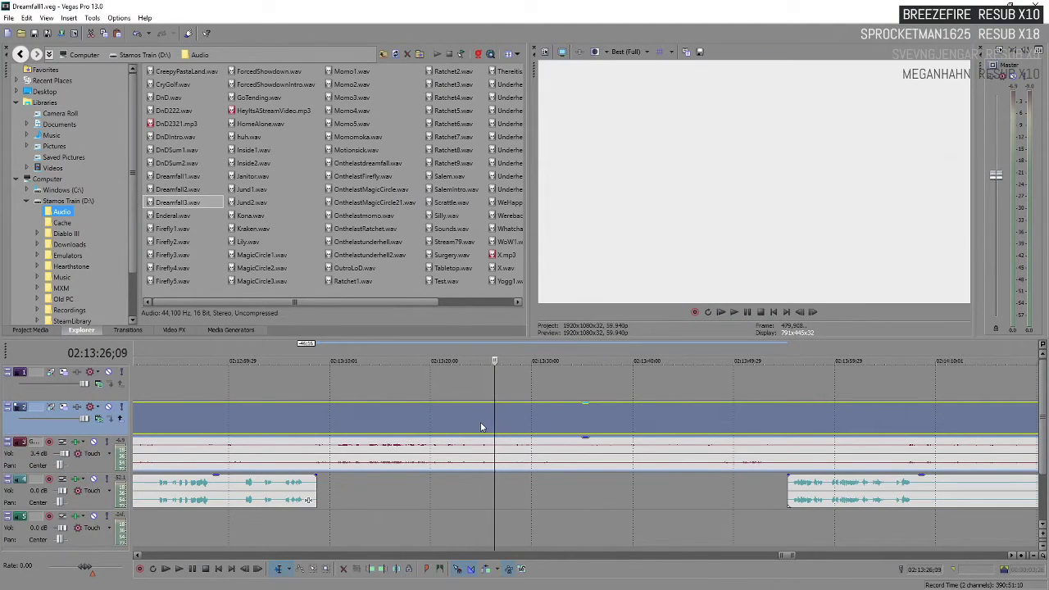
key(Left)
key(Left)
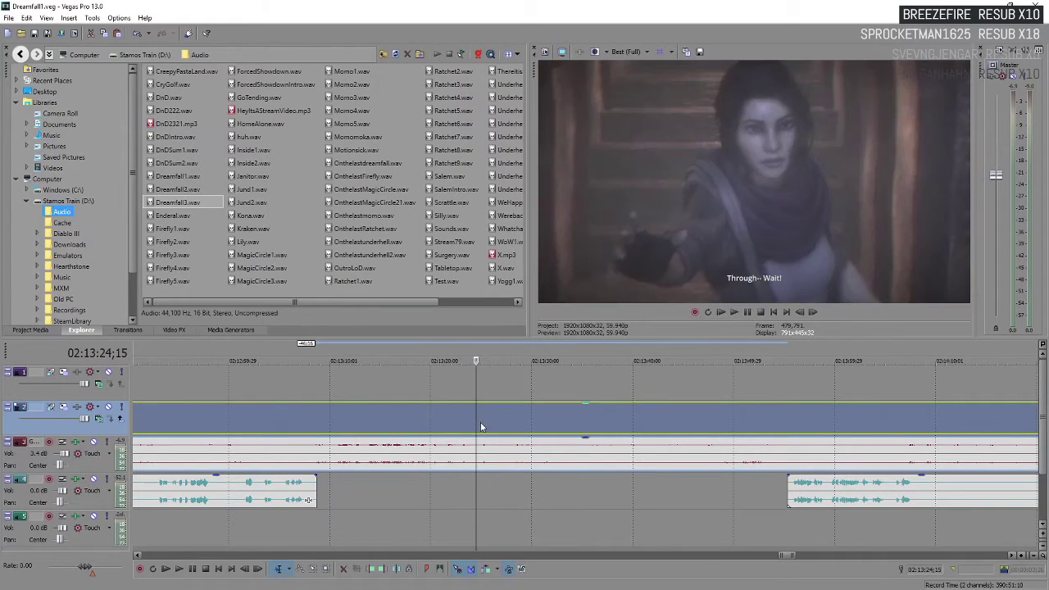
key(space)
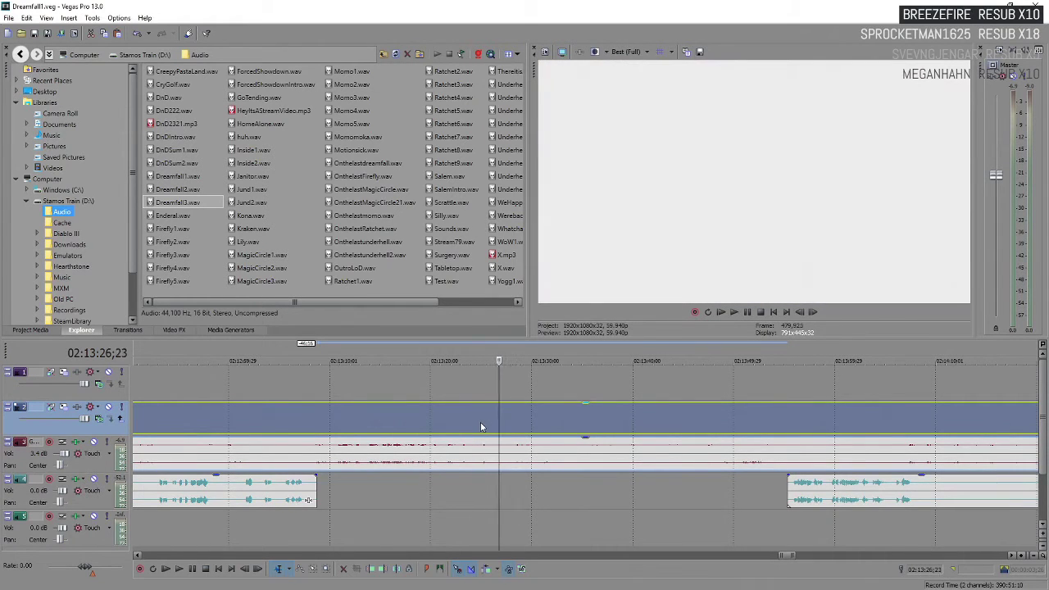
- Play the commentary from 02:13:55, split it at about 02:14:09 and trim the start of the remainder to about 02:14:46
click(789, 493)
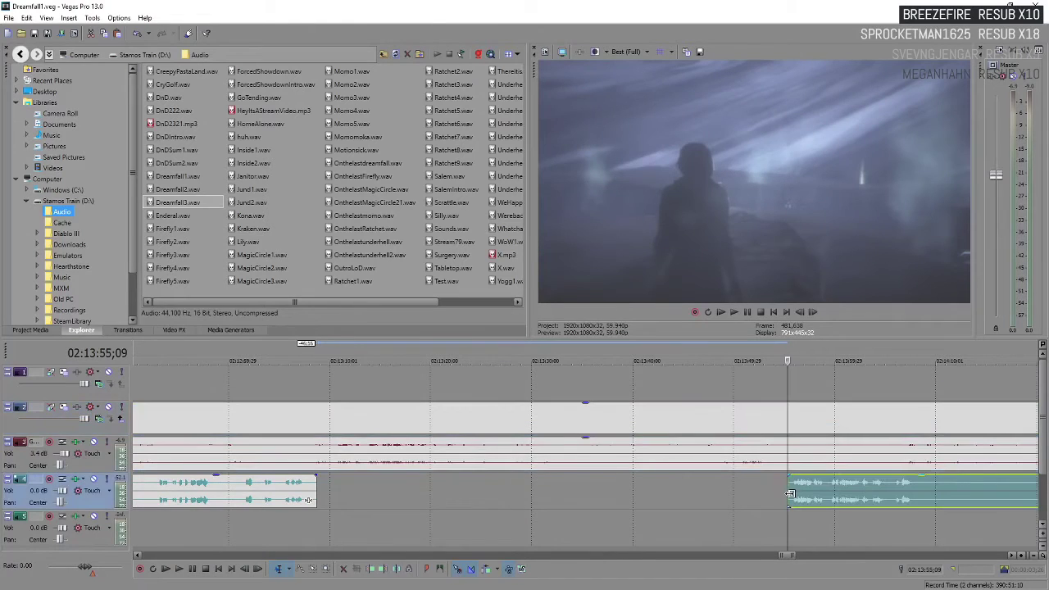
key(space)
scroll(663, 494, down, 4)
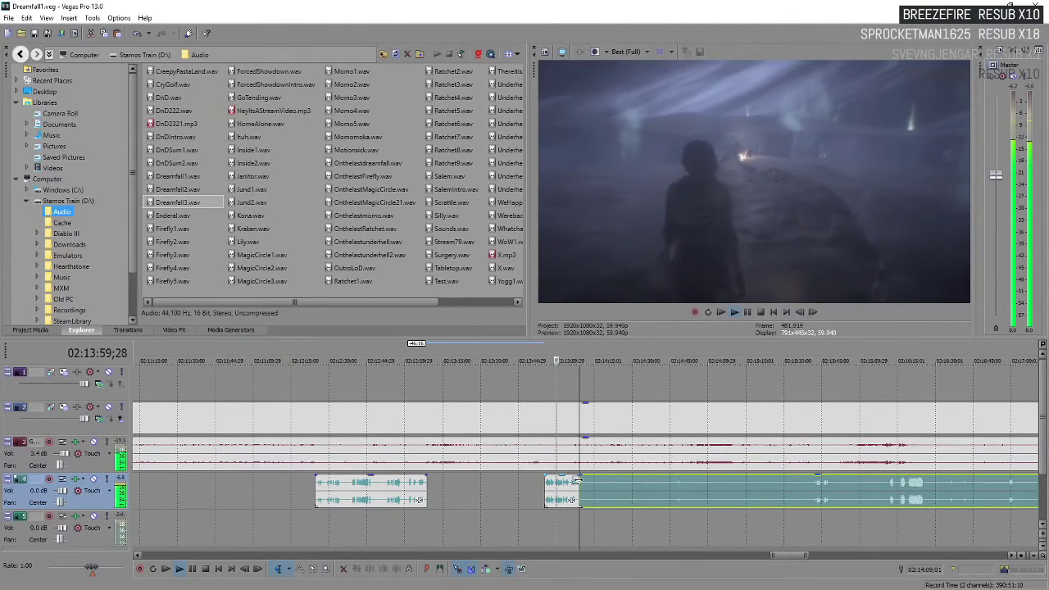
drag(580, 485, 590, 485)
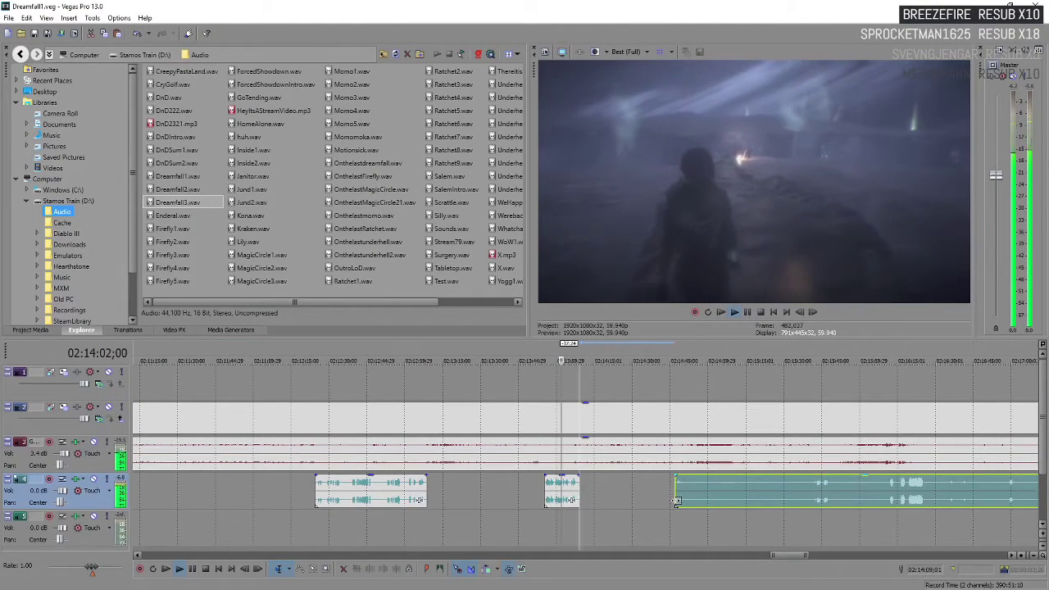
scroll(682, 493, up, 3)
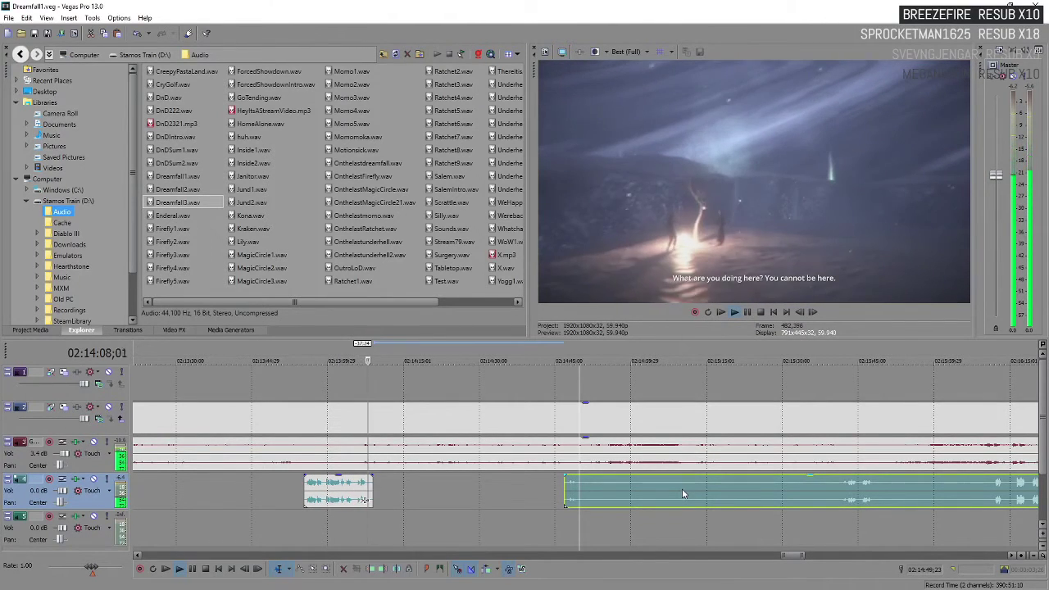
key(space)
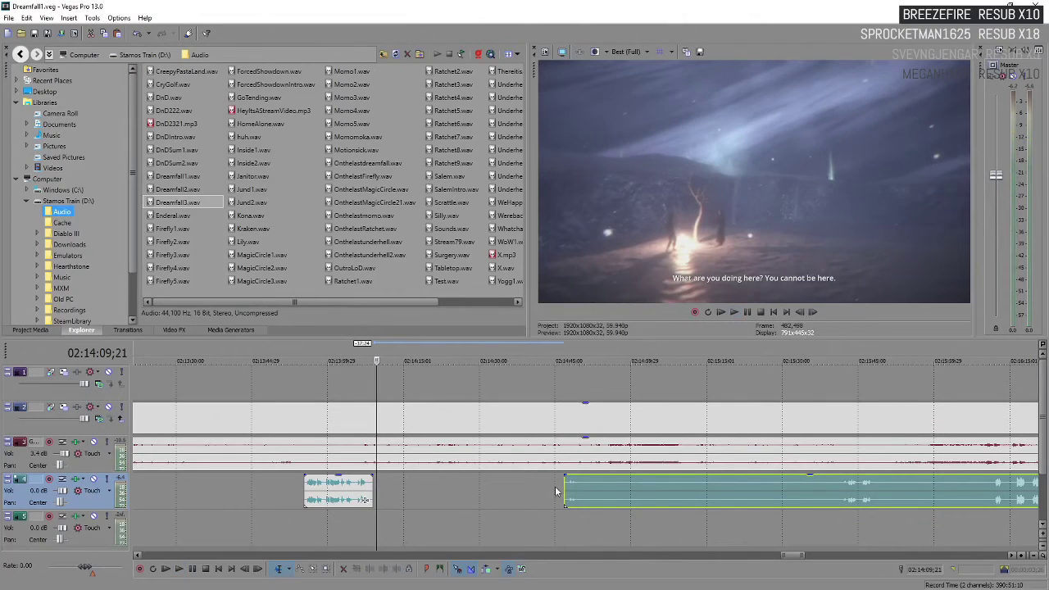
- Play the commentary from 02:14:46, split it at about 02:14:50 and trim the start of the remainder to about 02:15:39
click(565, 487)
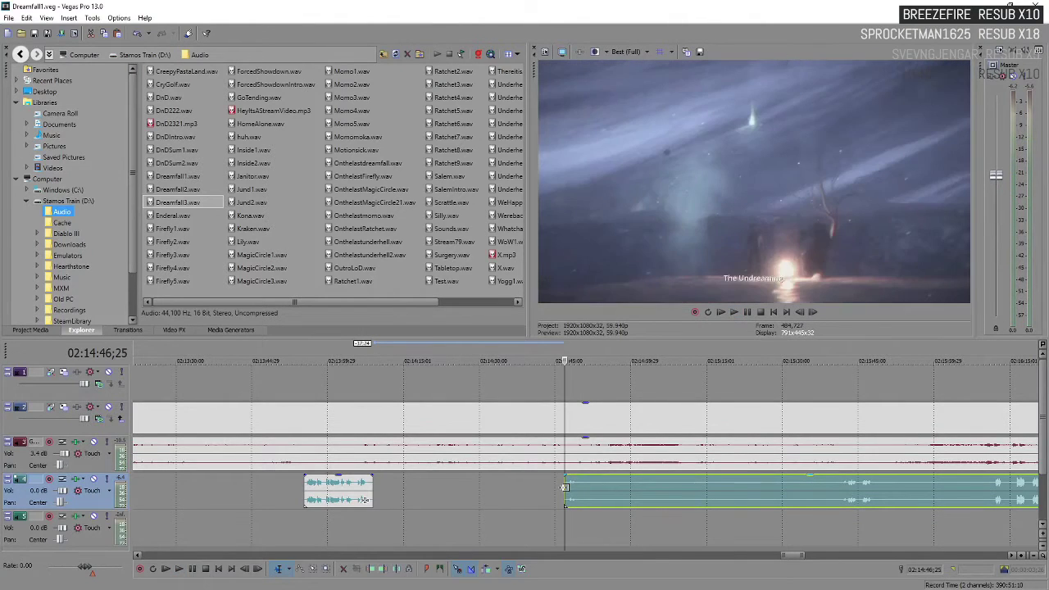
key(space)
scroll(606, 492, up, 4)
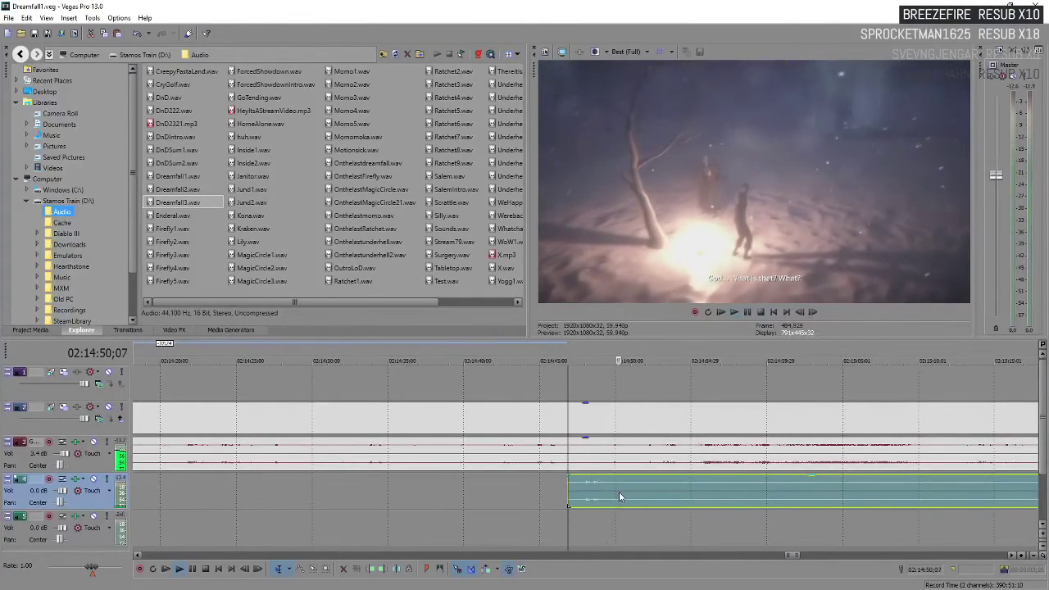
key(Return)
key(s)
scroll(566, 402, down, 5)
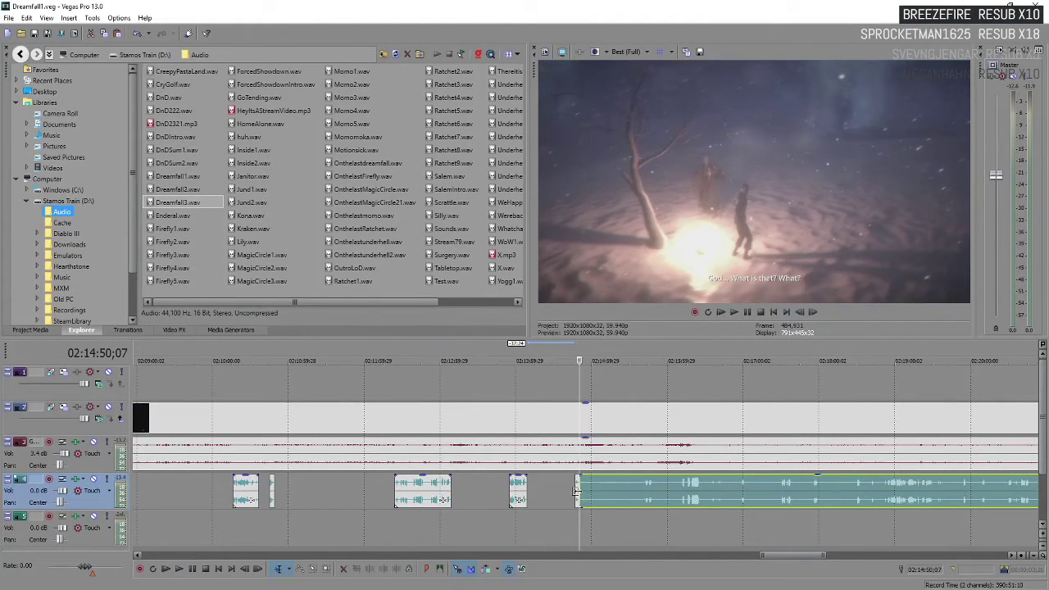
drag(579, 490, 637, 495)
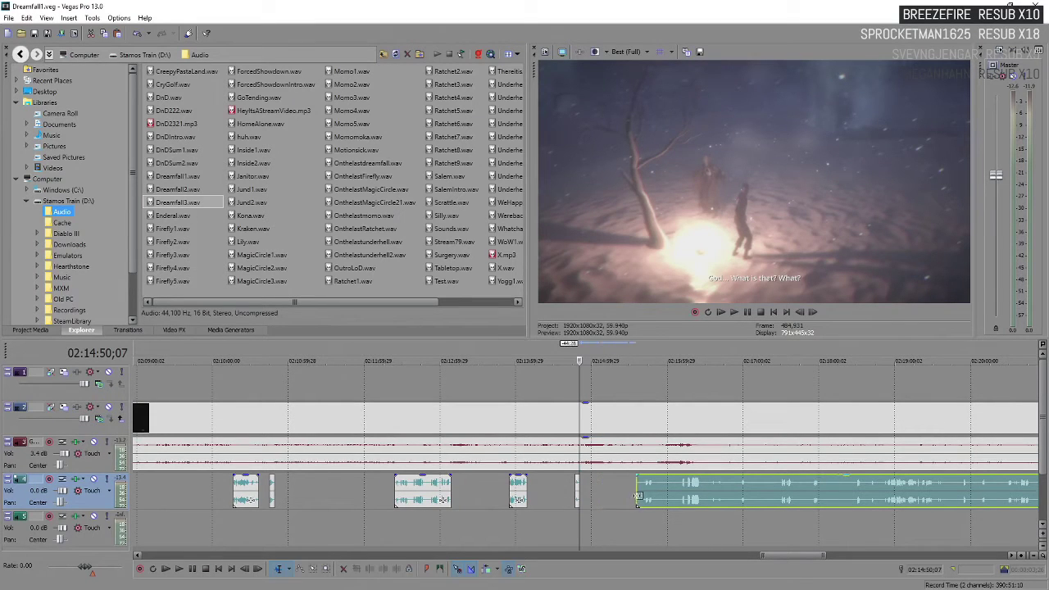
click(641, 498)
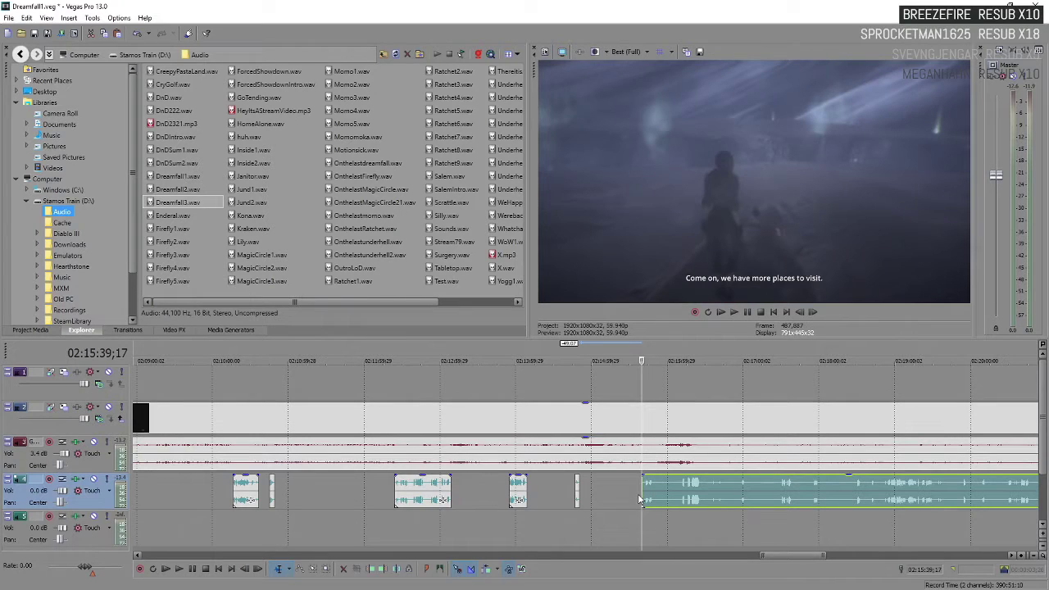
- Play the section from 02:15:39 to about 02:15:48 to examine the commentary against the Dreamfall Chapters title
key(space)
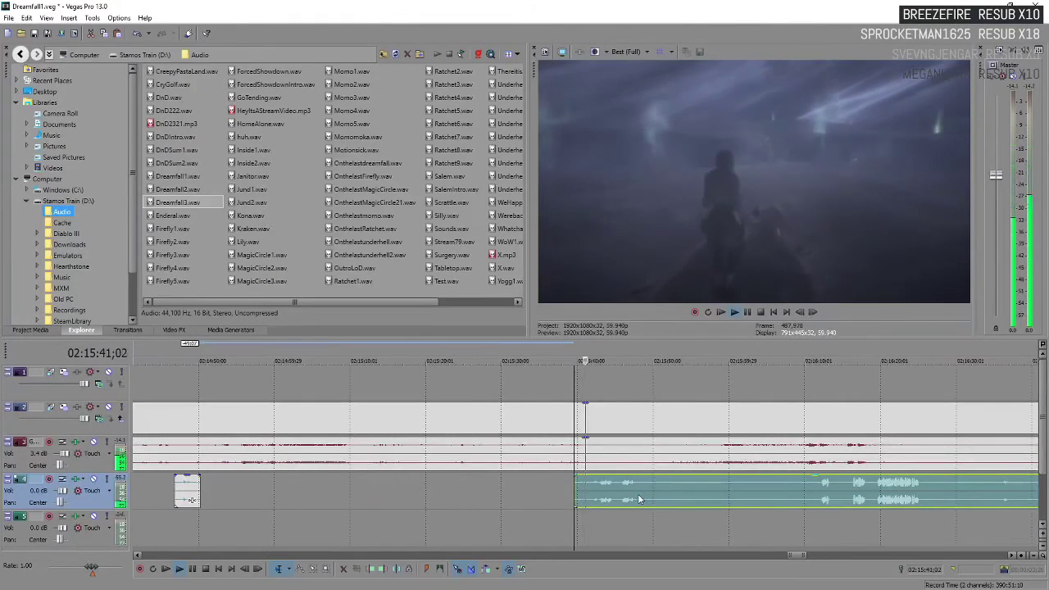
scroll(639, 500, down, 10)
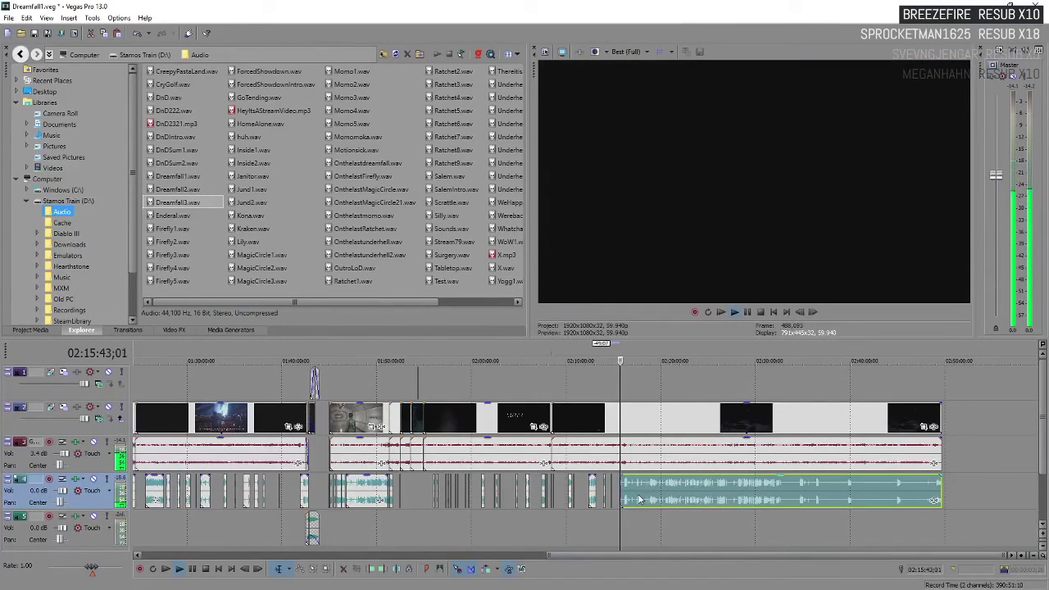
scroll(639, 500, up, 10)
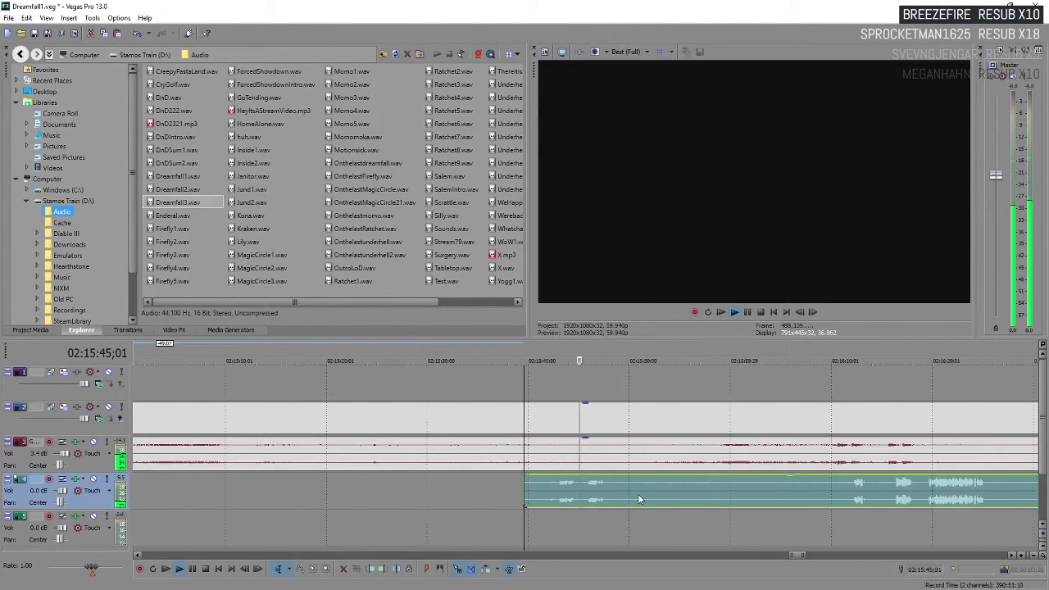
key(space)
key(space)
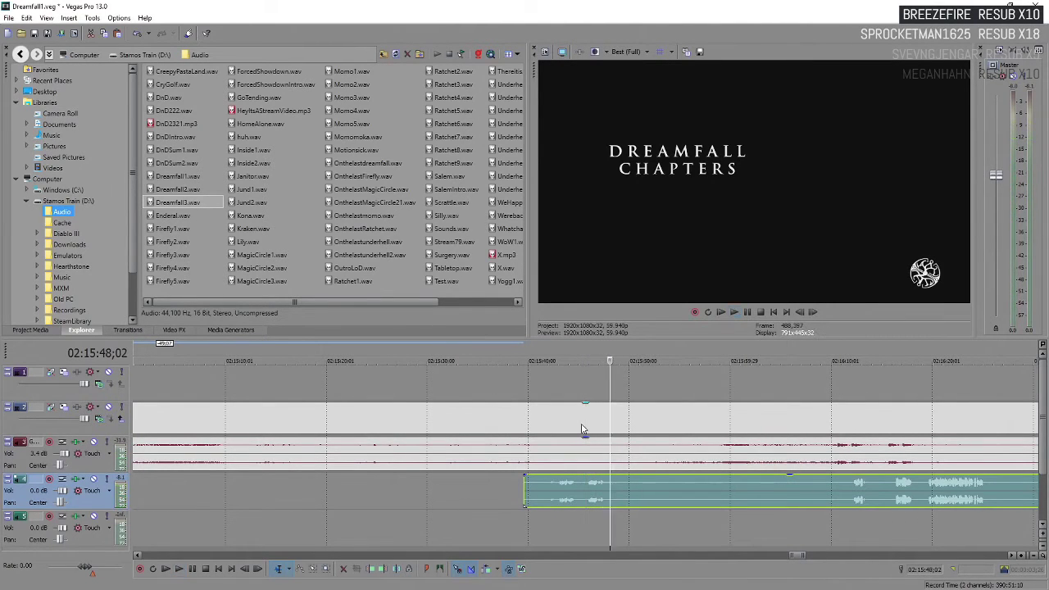
key(space)
click(572, 427)
key(space)
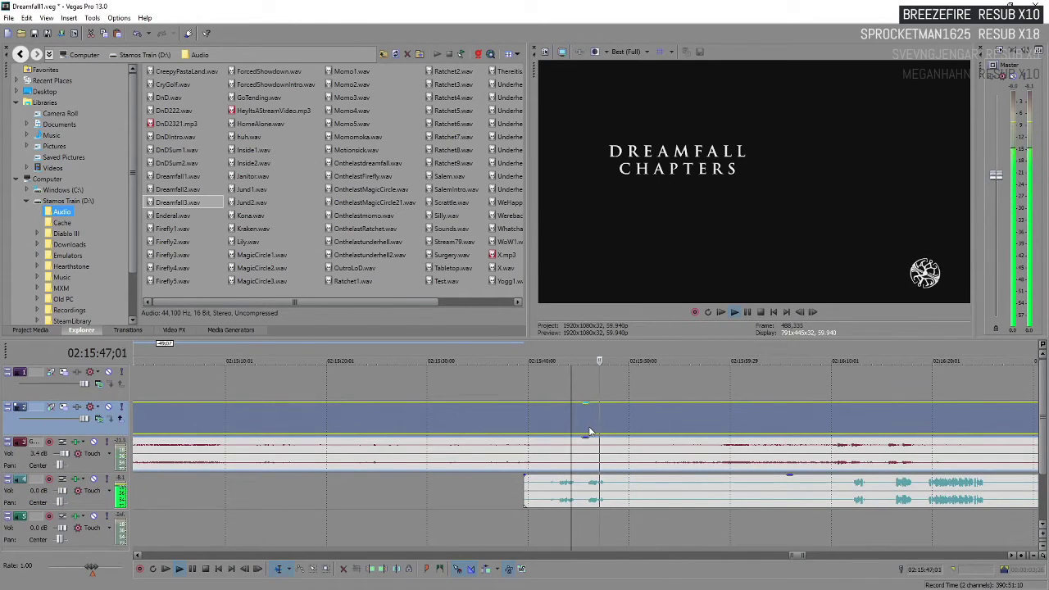
- Split the gameplay video and its audio at about 02:15:47 and trim the start of the remainder to about 02:15:52
key(Return)
key(s)
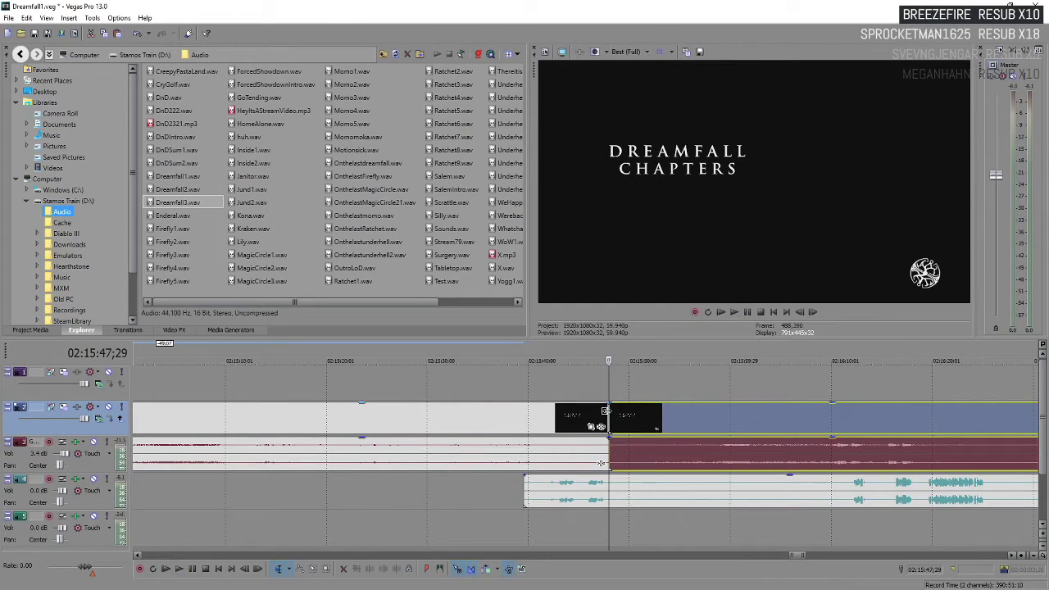
drag(611, 411, 648, 424)
- Split the track 4 commentary at about 02:15:47 and trim the start of the remainder to about 02:15:58
click(621, 496)
key(s)
drag(615, 496, 716, 495)
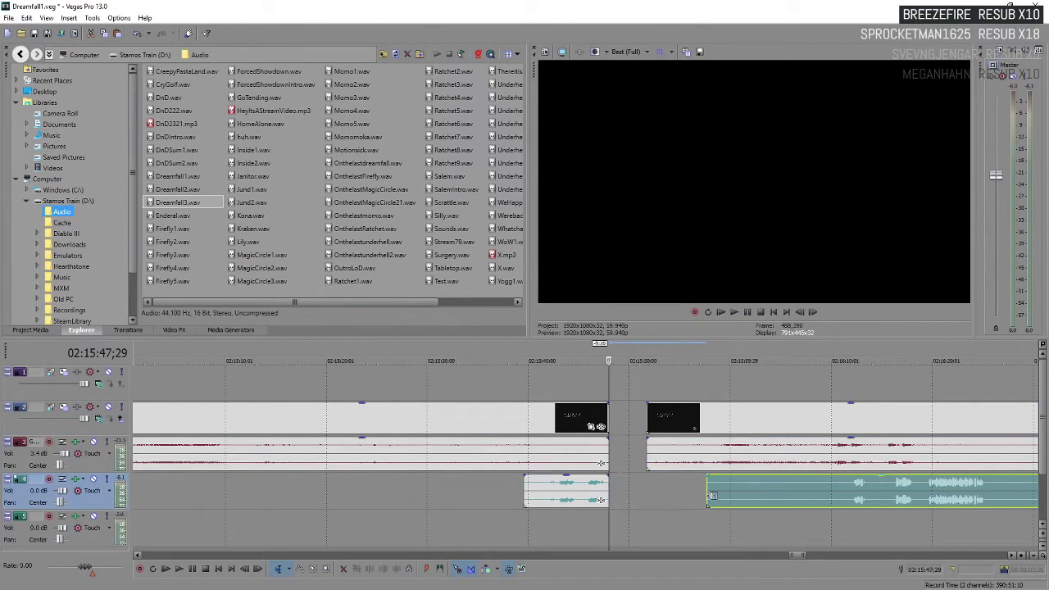
- Shift the clips after the title cut earlier to form a 1:00 crossfade, and preview the region from about 02:15:45 to 02:15:51
click(692, 425)
drag(693, 424, 647, 425)
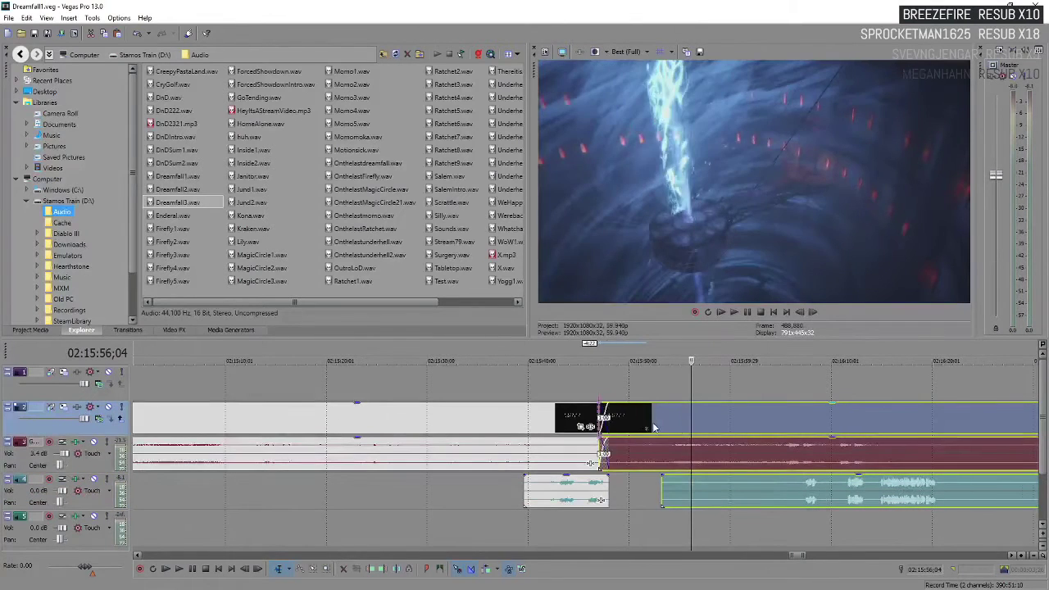
drag(586, 348, 644, 349)
click(598, 415)
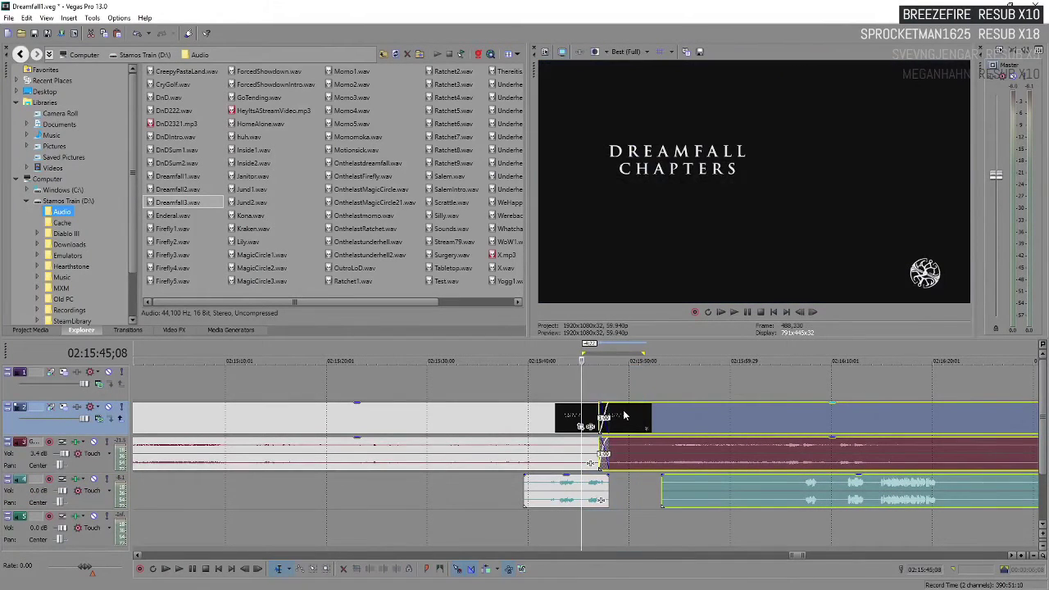
key(space)
scroll(614, 381, up, 3)
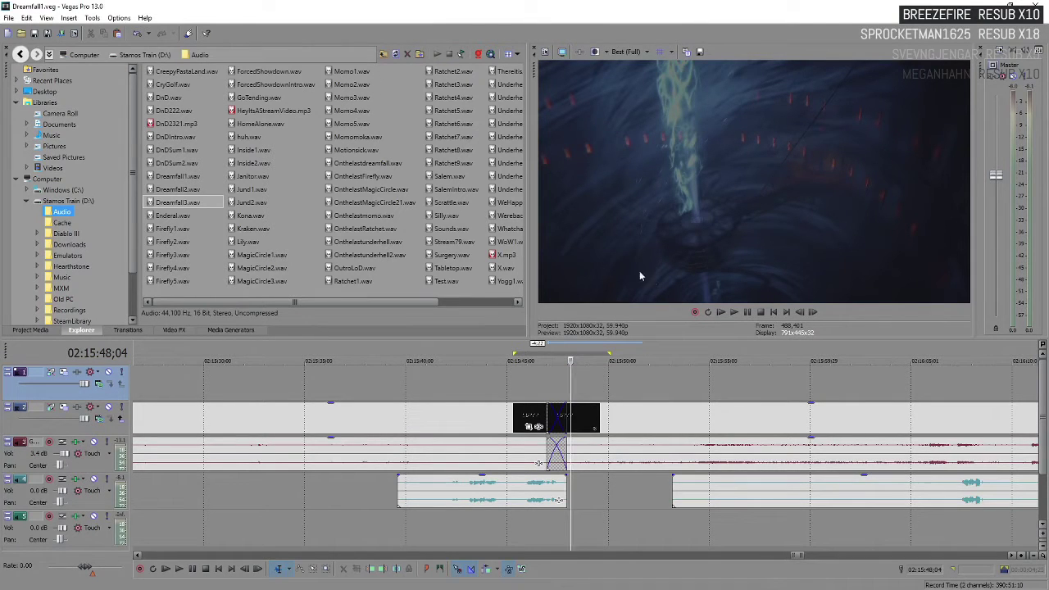
- Play on past the crossfade and trim the start of the next commentary clip to about 02:16:22
key(space)
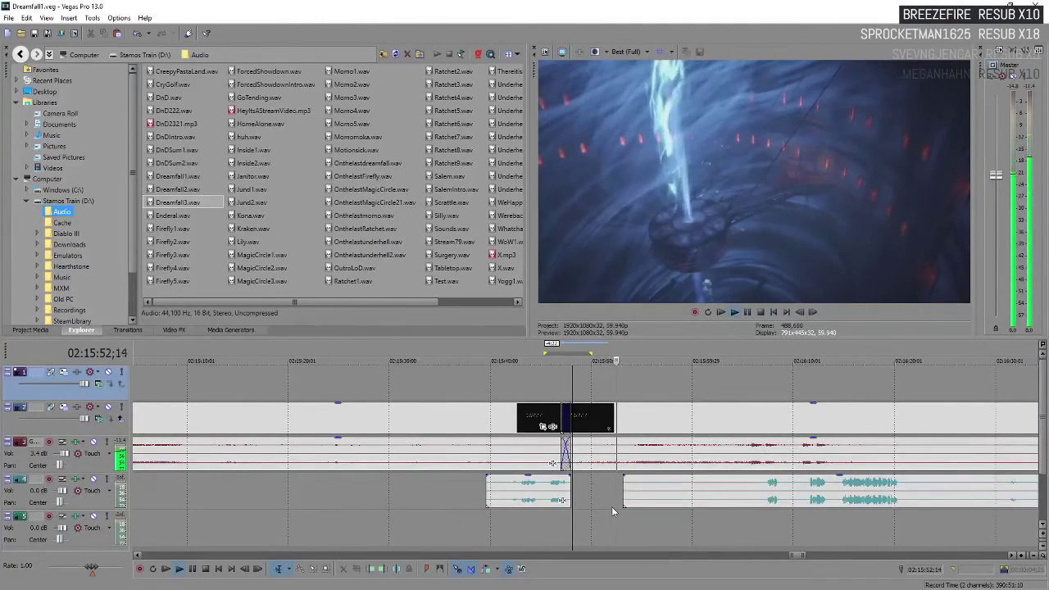
drag(628, 492, 919, 492)
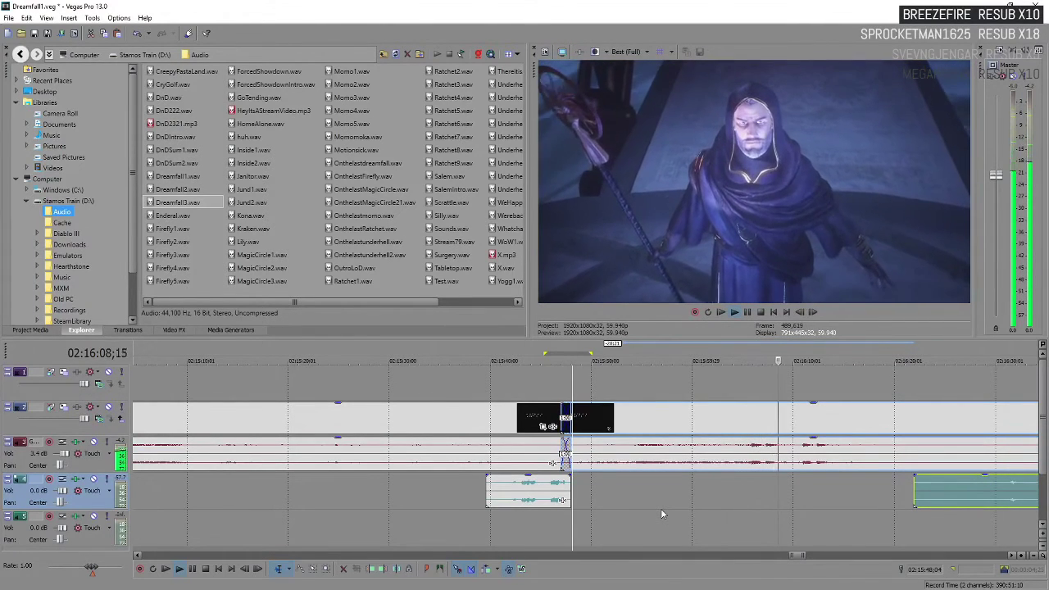
- Replay the hooded figure's scene between about 02:16:00 and 02:16:15 to examine the gameplay without commentary
click(720, 491)
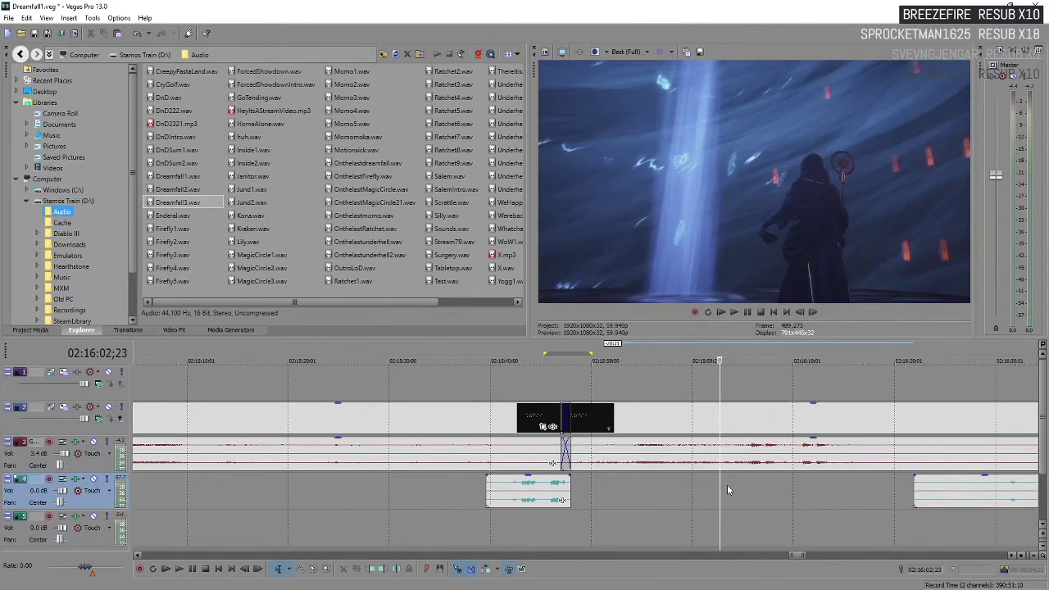
key(space)
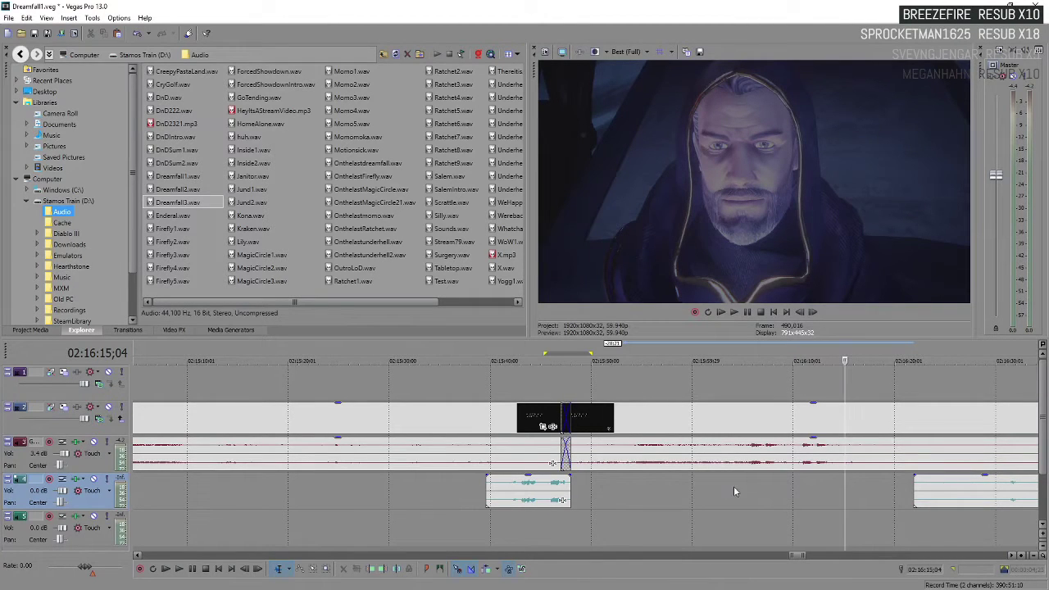
click(732, 484)
key(space)
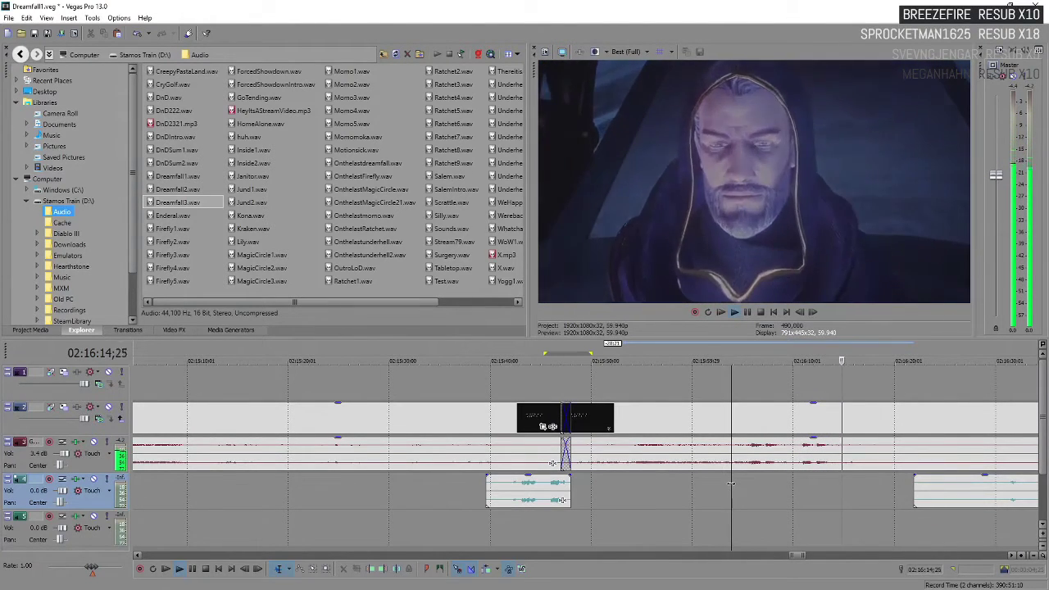
key(space)
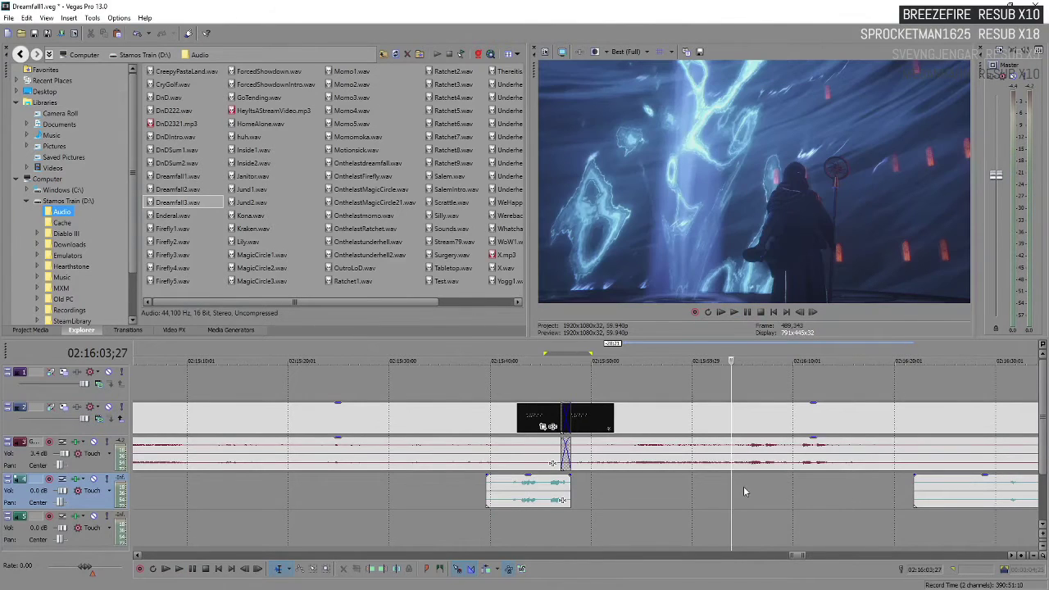
click(690, 503)
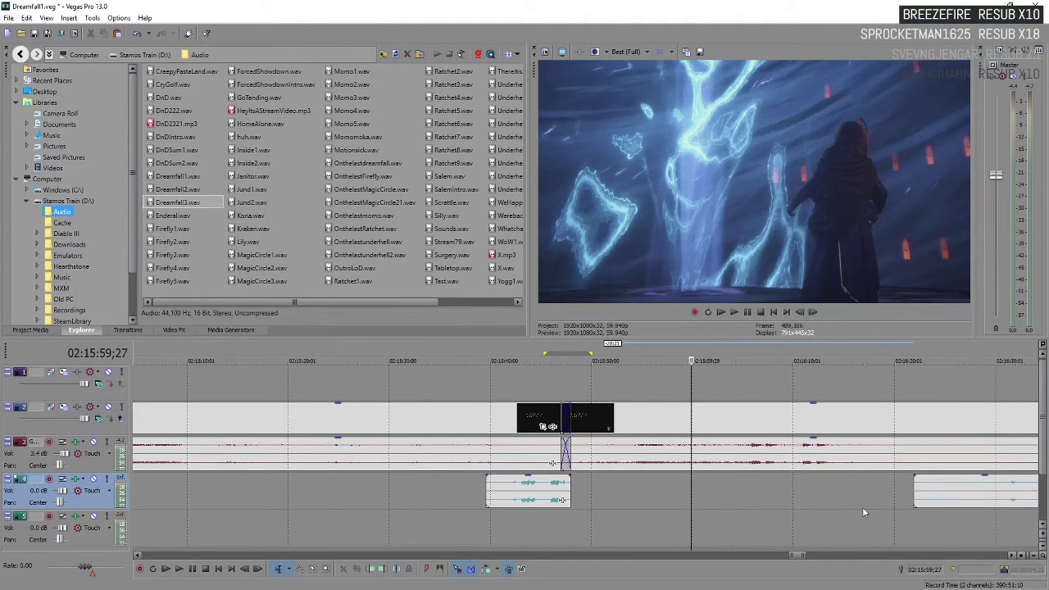
- Extend the start of the commentary clip after the gap back to about 02:16:06 and replay the hooded figure's scene with it
key(ctrl+v)
drag(696, 503, 761, 489)
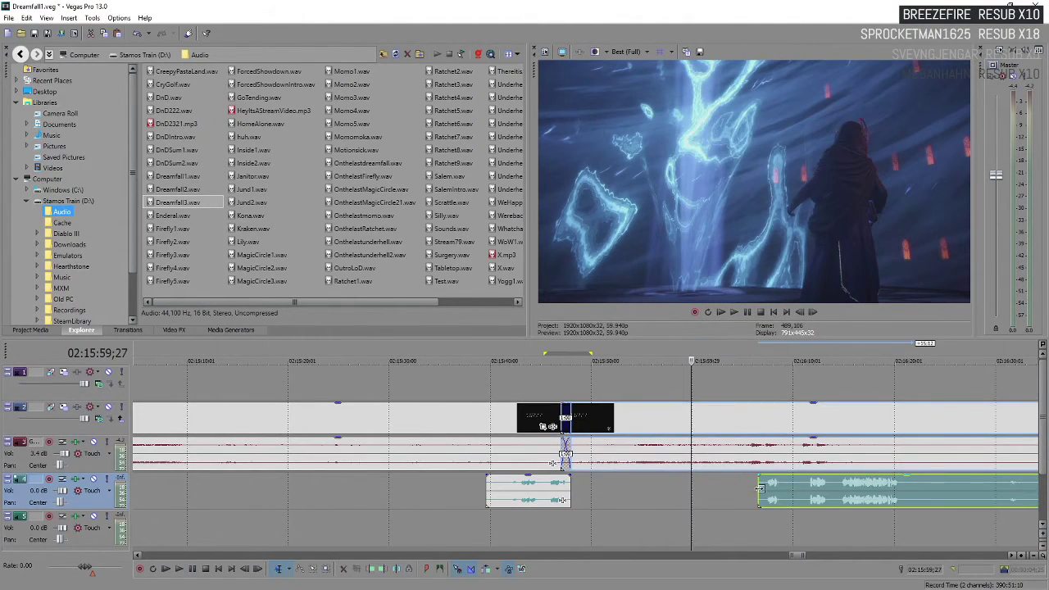
click(738, 485)
key(space)
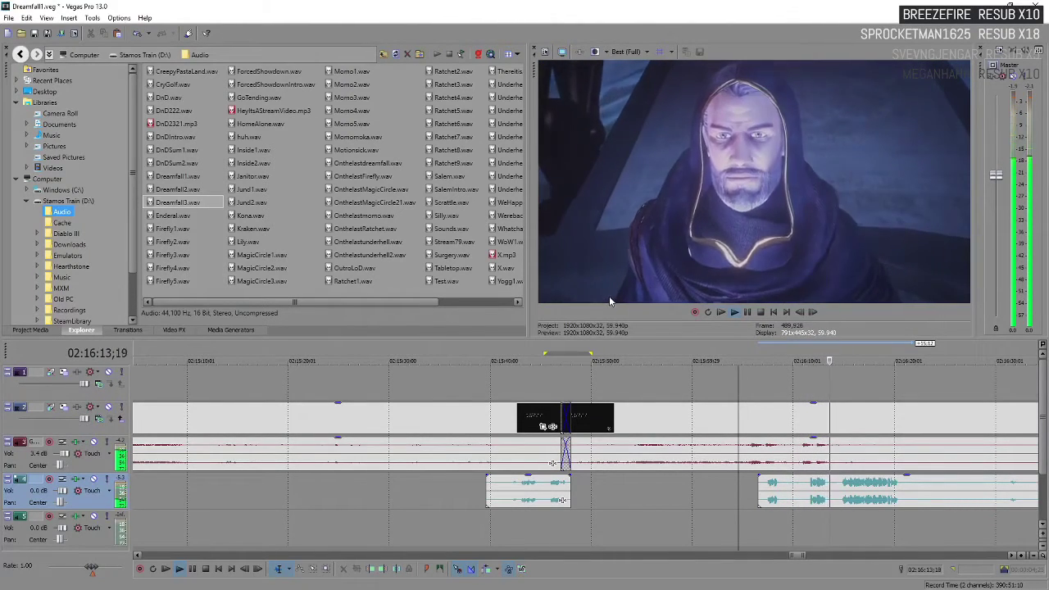
key(Return)
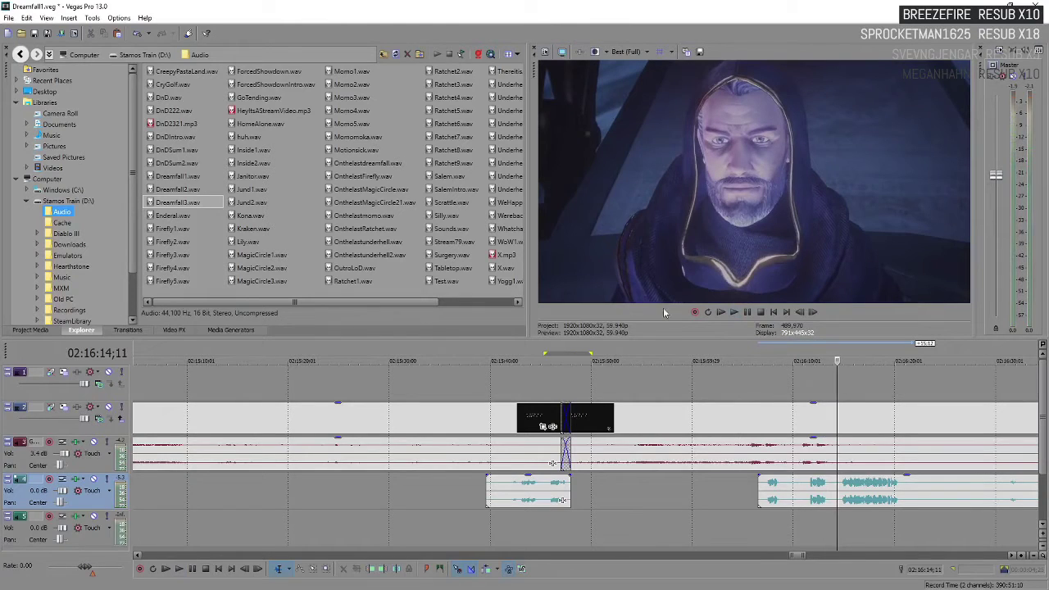
click(751, 484)
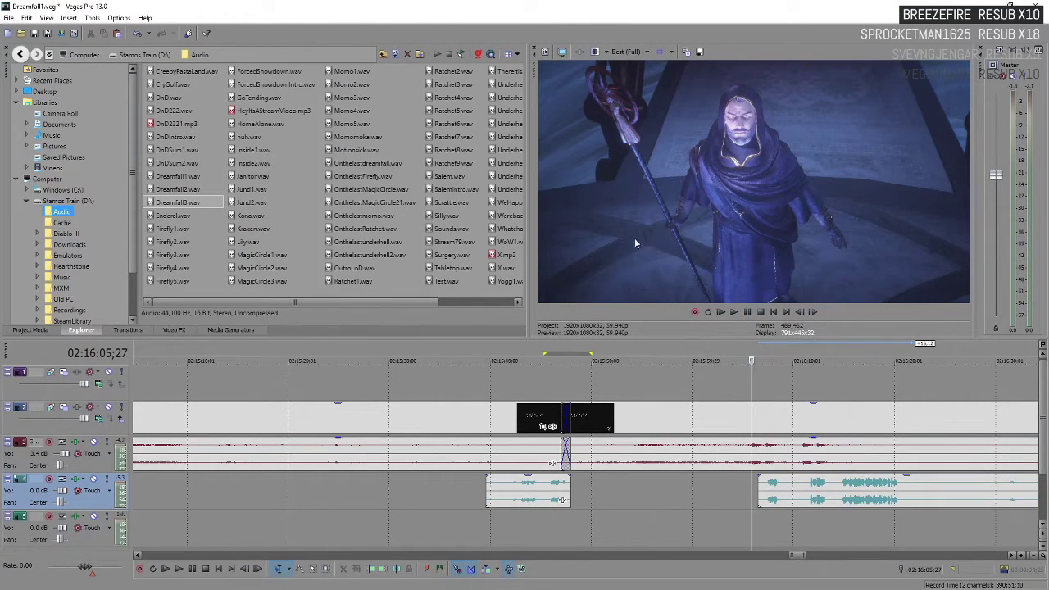
click(735, 492)
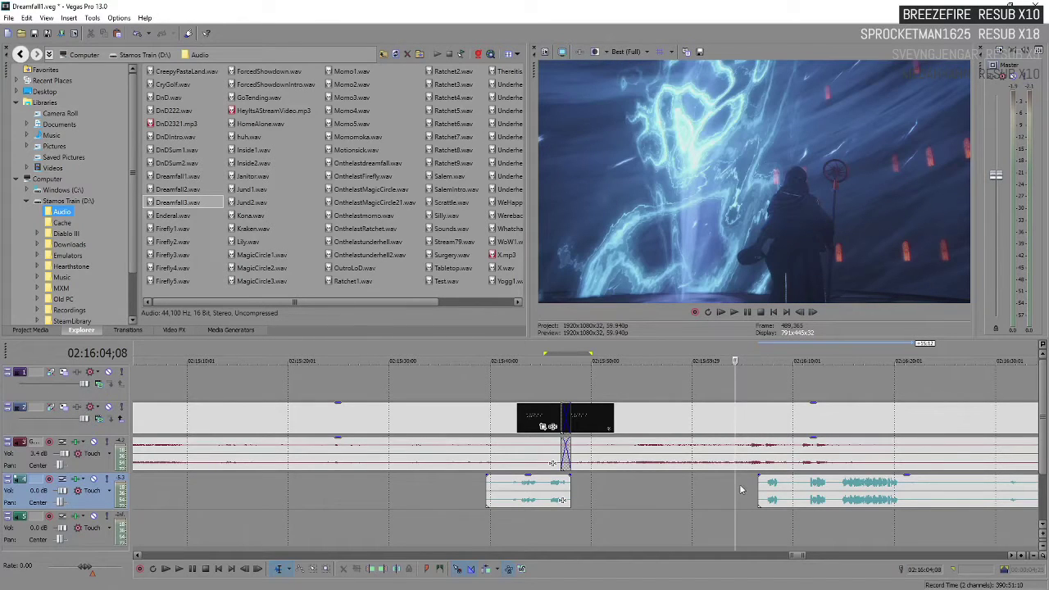
click(739, 490)
- Trim the commentary clip's start forward to about 02:16:21 and play the scene from about 02:16:06 to 02:16:12 without commentary
drag(757, 490, 909, 478)
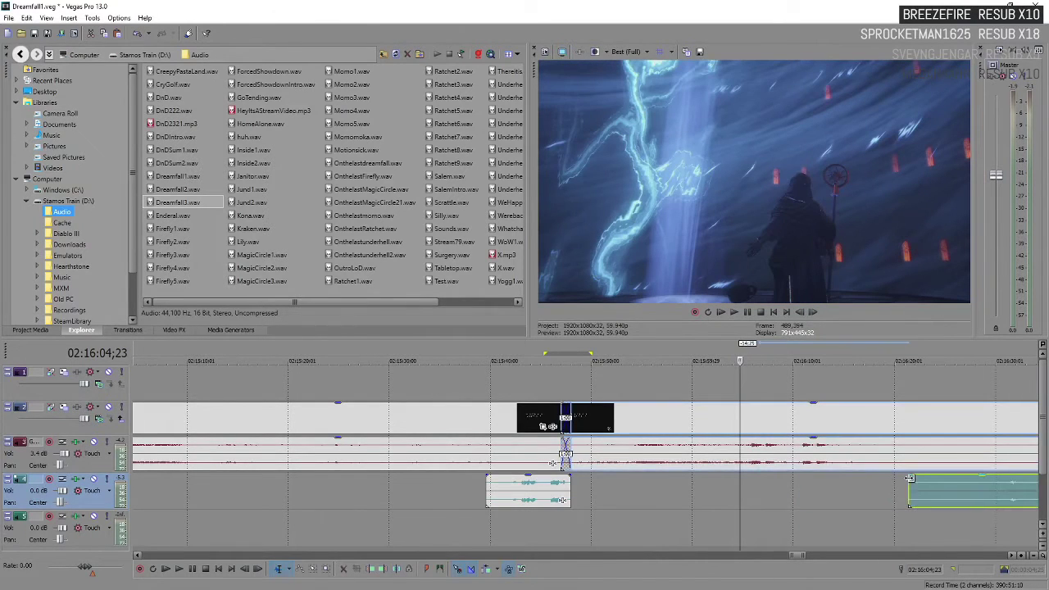
click(758, 489)
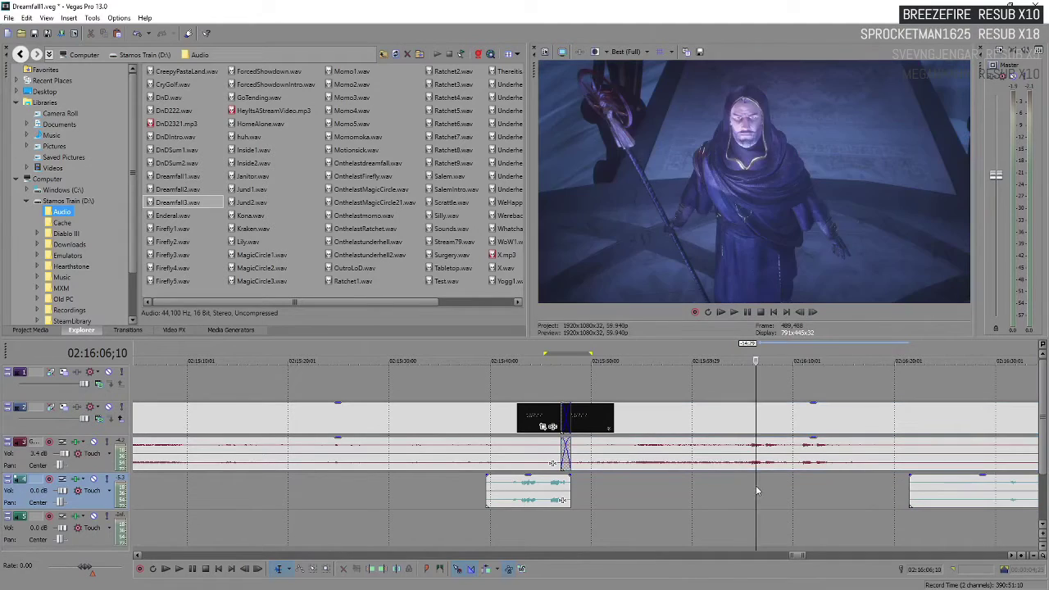
click(747, 489)
key(space)
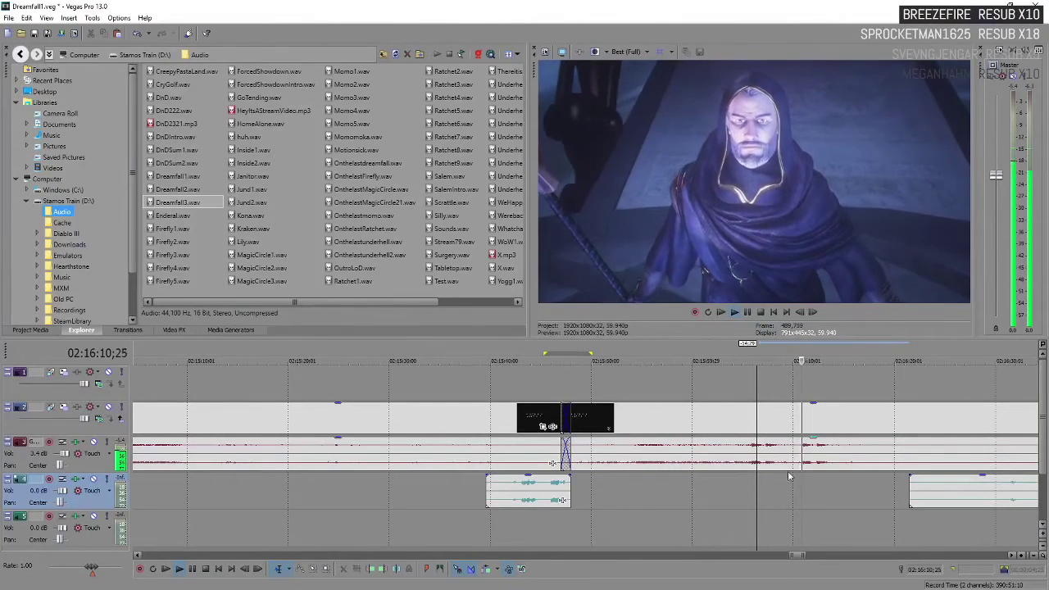
key(Return)
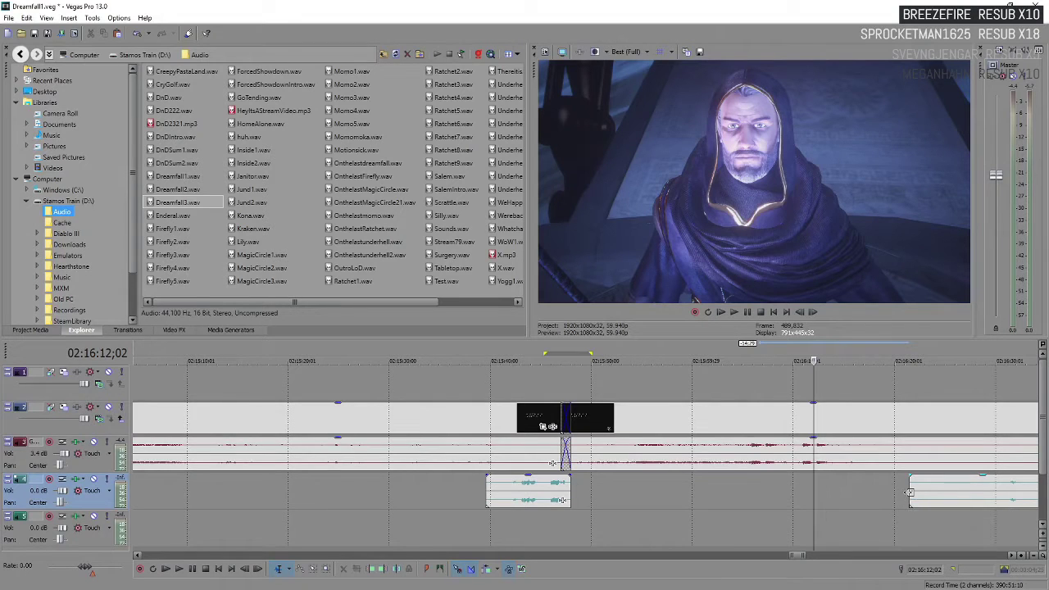
- Restore the commentary by extending the clip's start back to about 02:16:06, and play on to about 02:16:17
drag(909, 492, 743, 495)
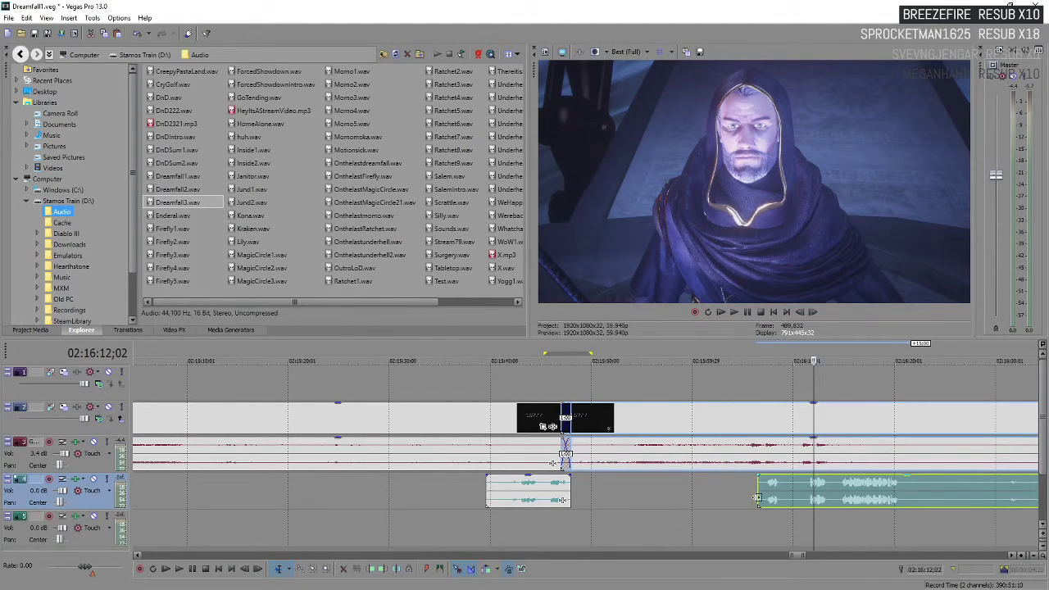
click(757, 497)
key(space)
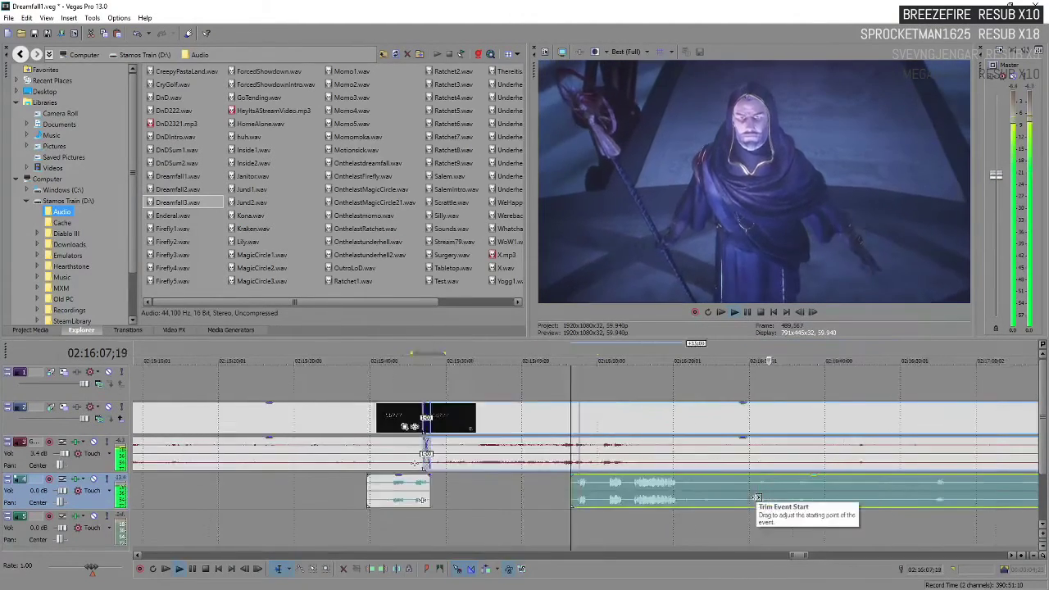
scroll(758, 497, down, 2)
click(626, 495)
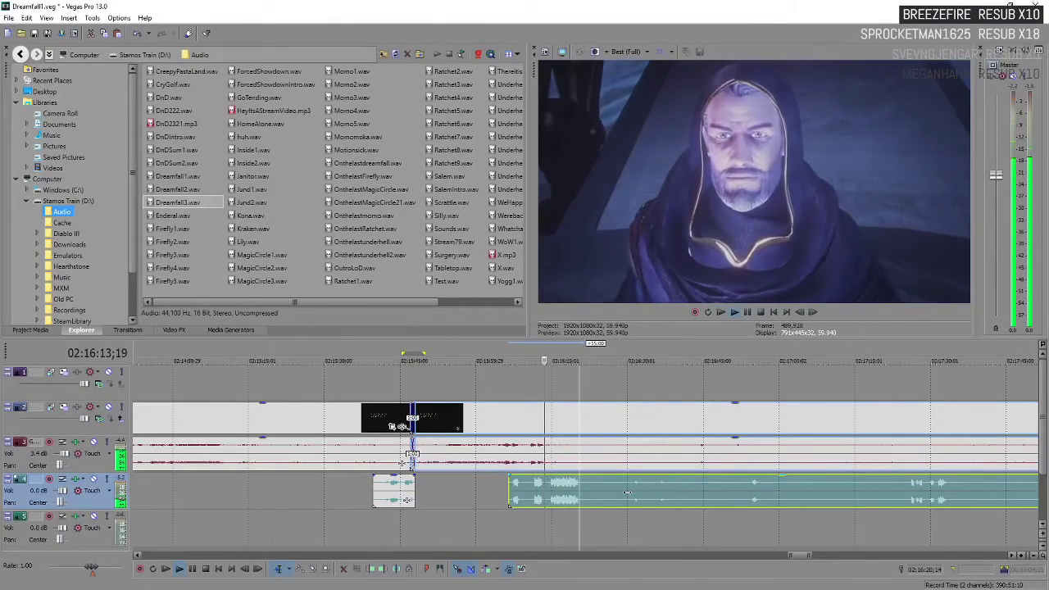
scroll(627, 492, up, 2)
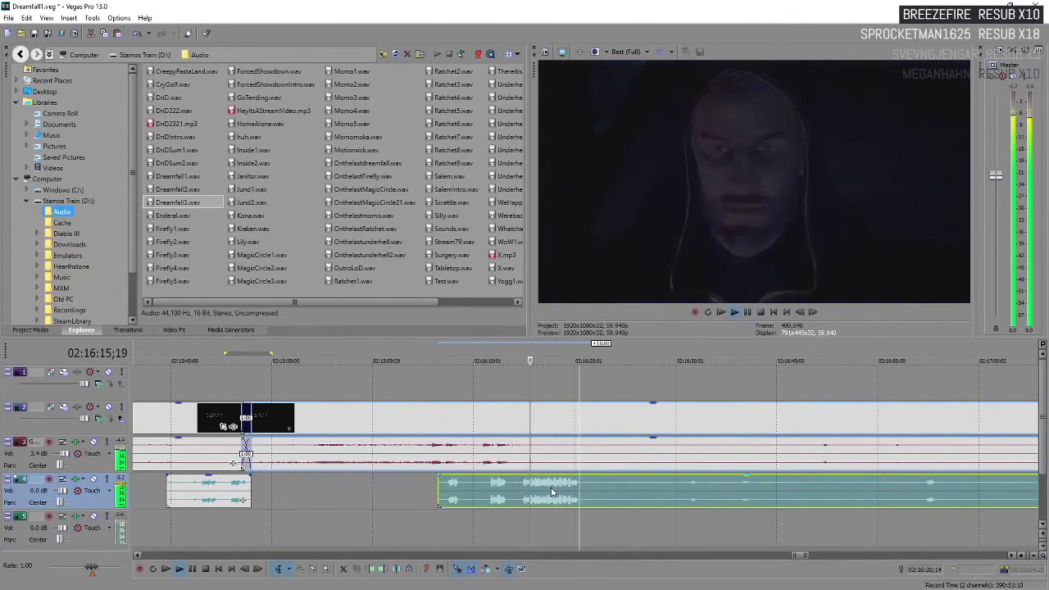
key(Return)
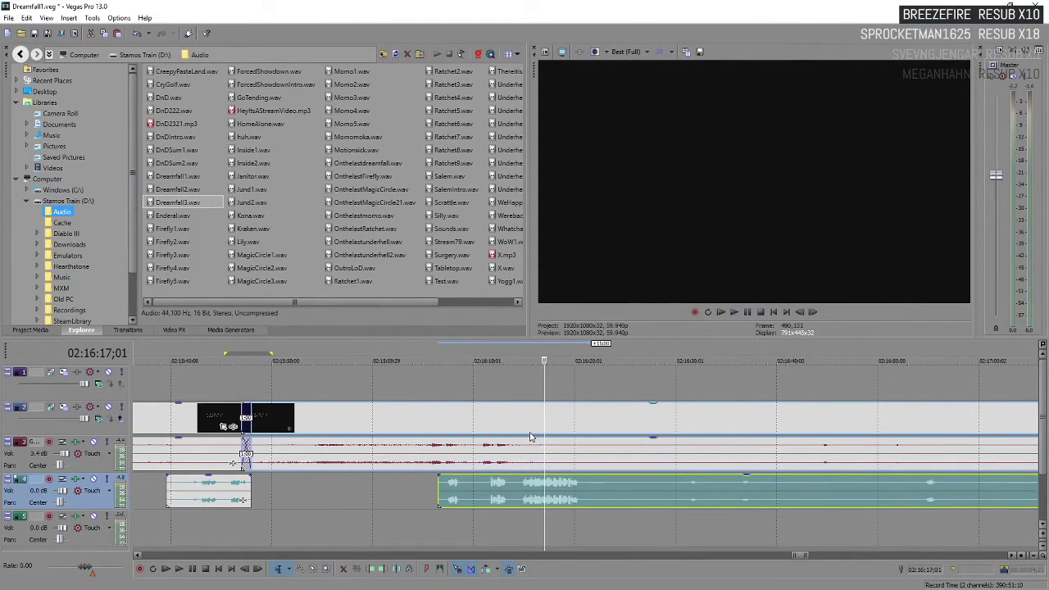
- Copy a roughly 2.6-second shot of the hooded figure from about 02:16:07 on track 2, leaving the original clip whole
click(472, 427)
key(Return)
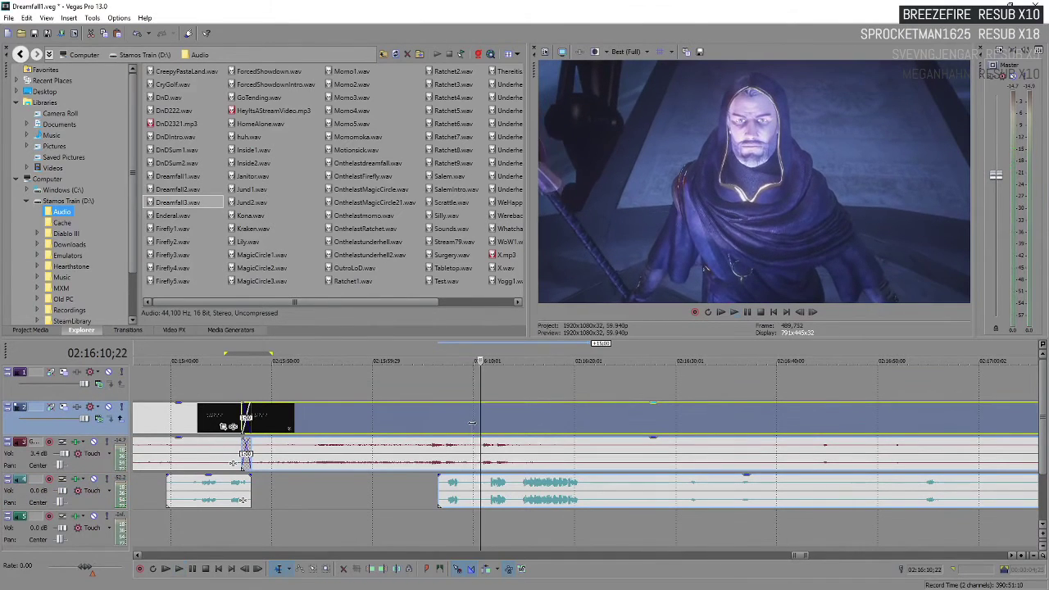
click(443, 435)
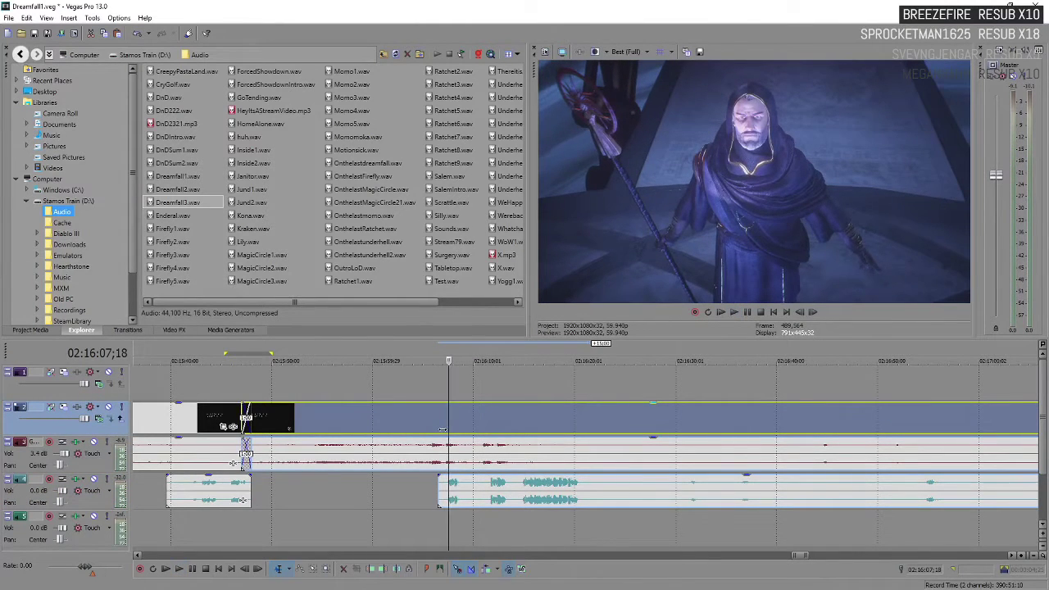
key(space)
click(470, 422)
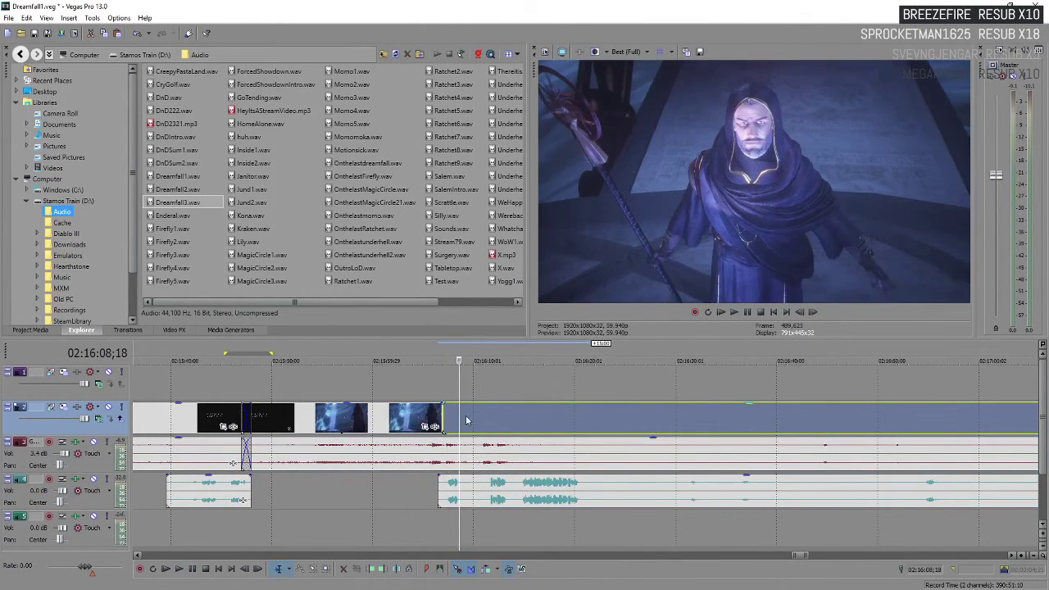
click(457, 416)
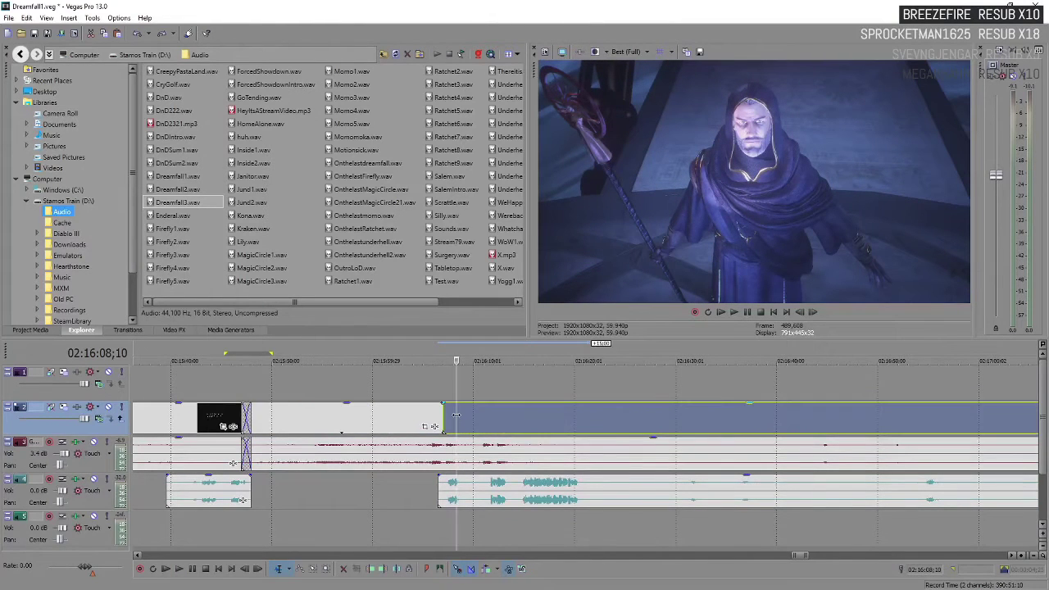
- Paste the copied hooded figure shot onto track 1 at about 02:16:17, over the black screen, and preview it
click(519, 383)
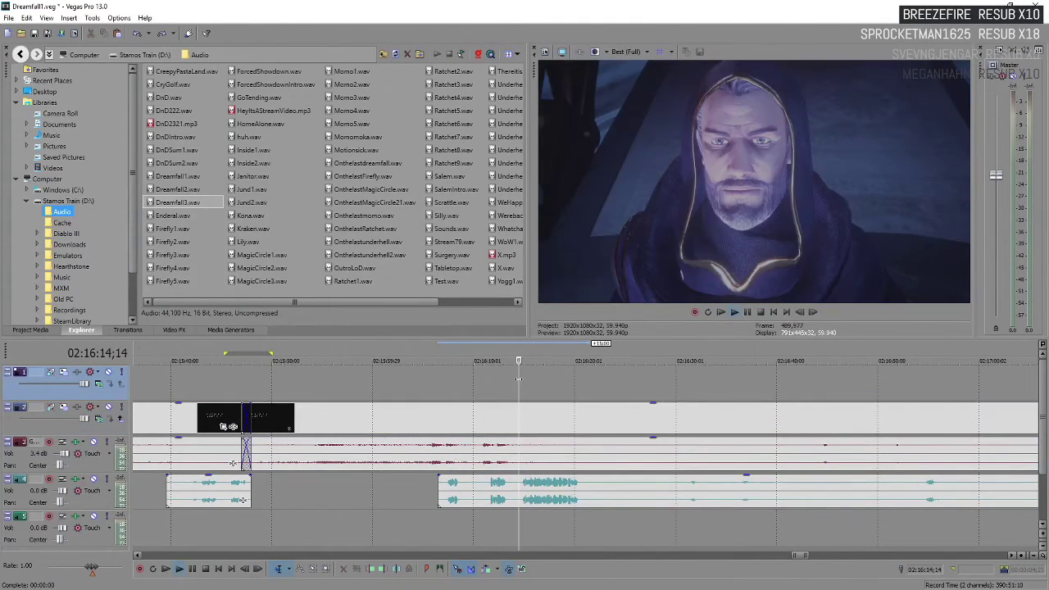
key(space)
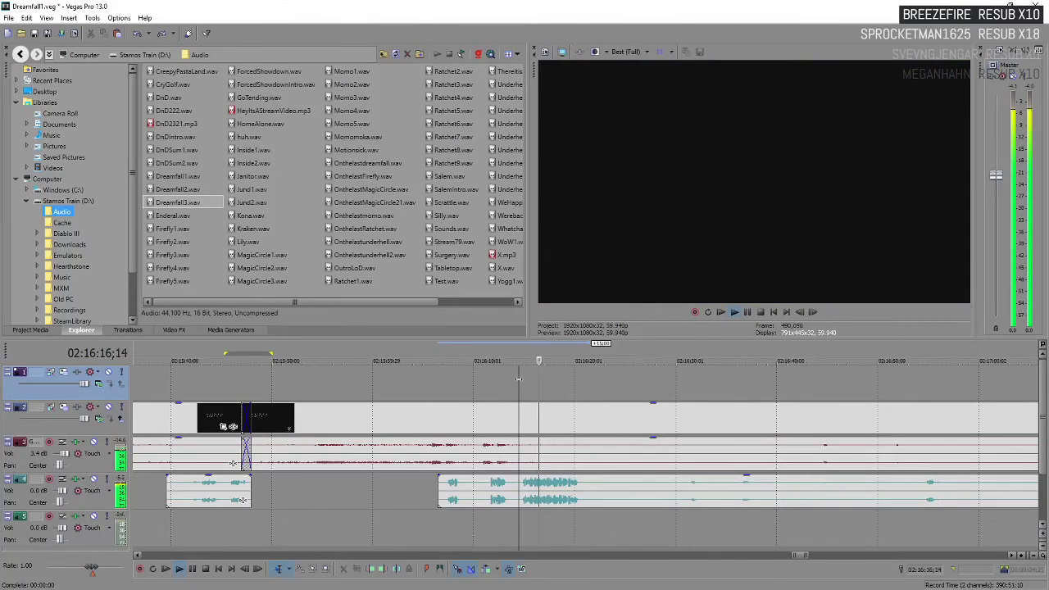
key(Return)
key(ctrl+v)
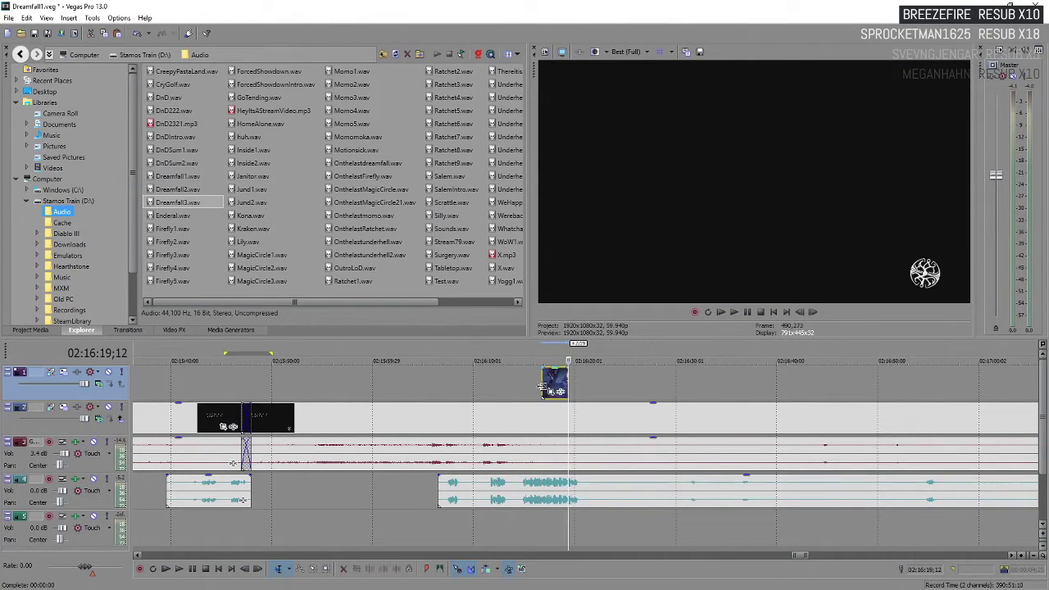
click(543, 387)
key(space)
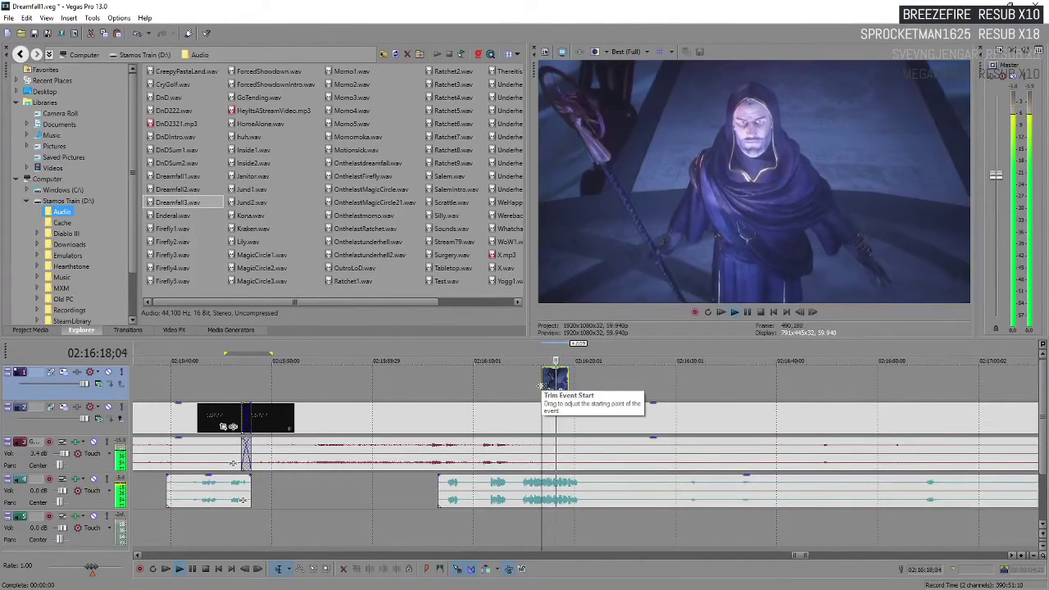
key(space)
scroll(545, 385, up, 4)
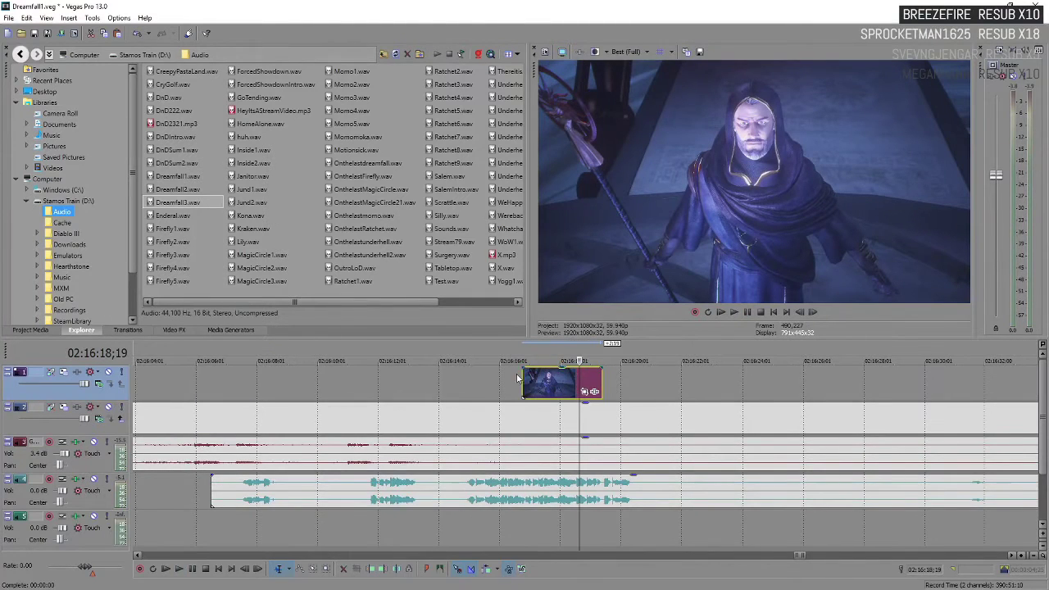
- Move the pasted track 1 clip earlier so it starts at 02:16:15;19, and preview it against the commentary
click(474, 394)
key(space)
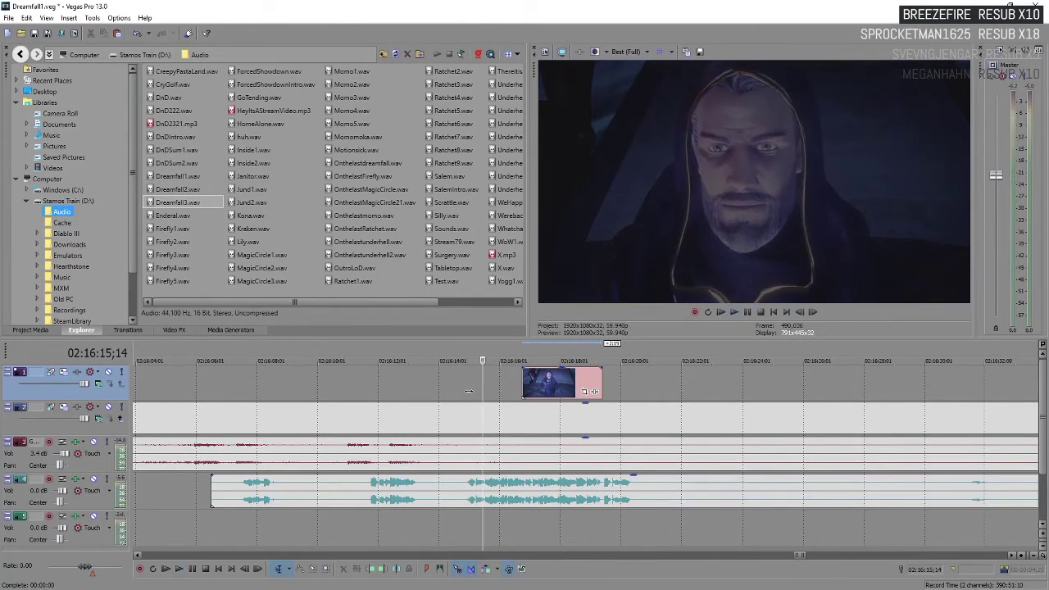
key(space)
drag(539, 389, 505, 391)
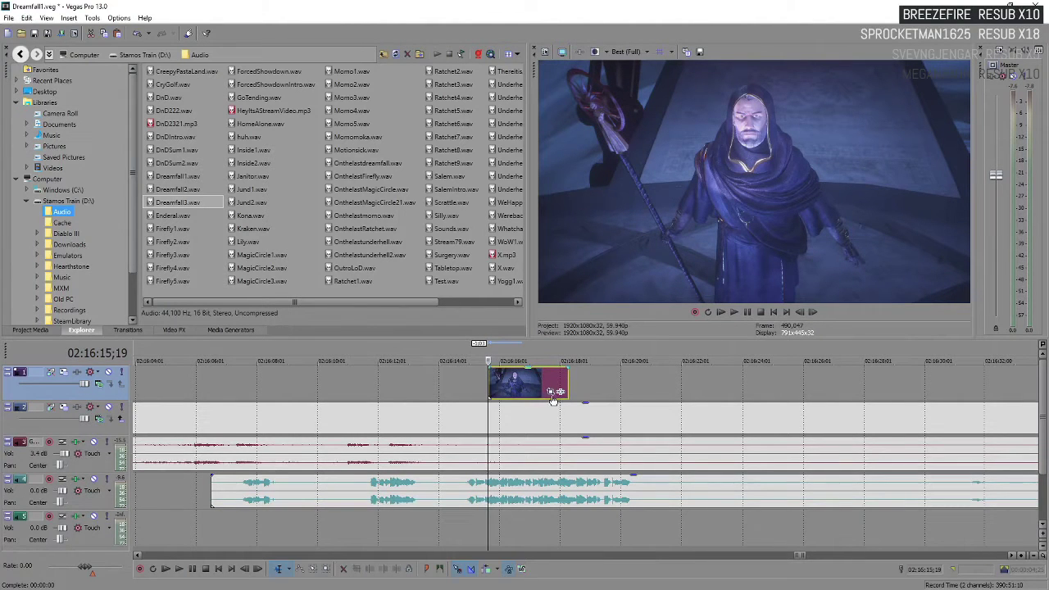
key(space)
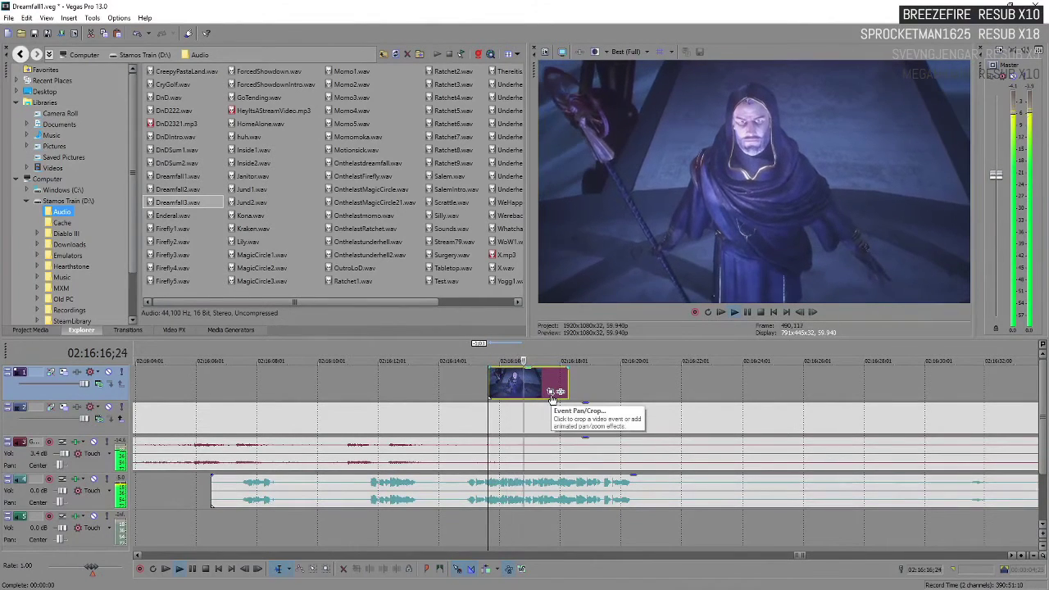
key(space)
- Keyframe the track 1 clip's pan/crop from the face at the start, about 593 × 333, to the staff hand at 00:00:01;08, about 707 × 397
click(551, 394)
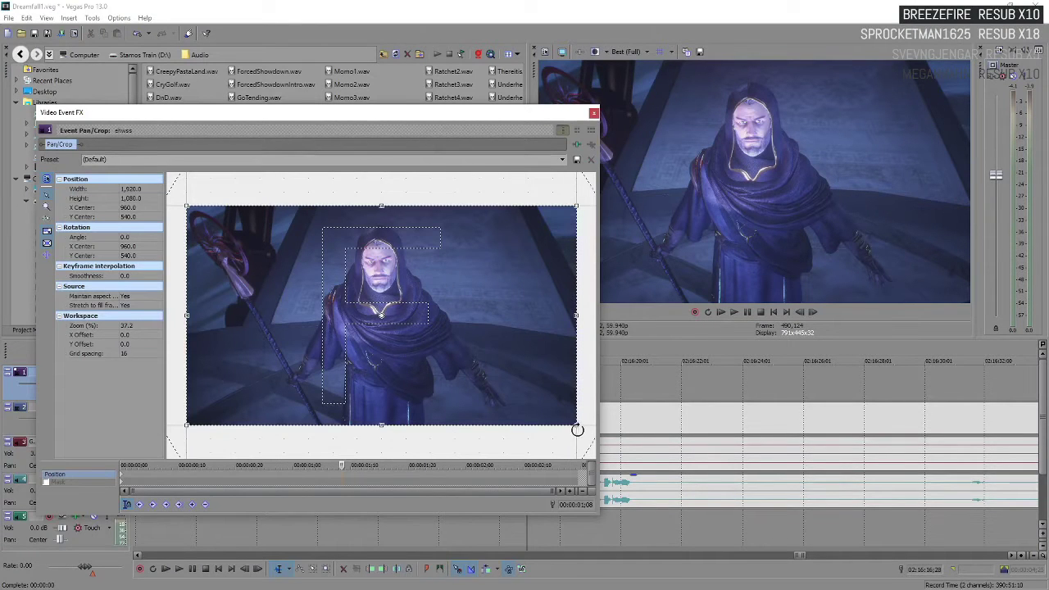
drag(578, 427, 475, 353)
drag(390, 308, 285, 369)
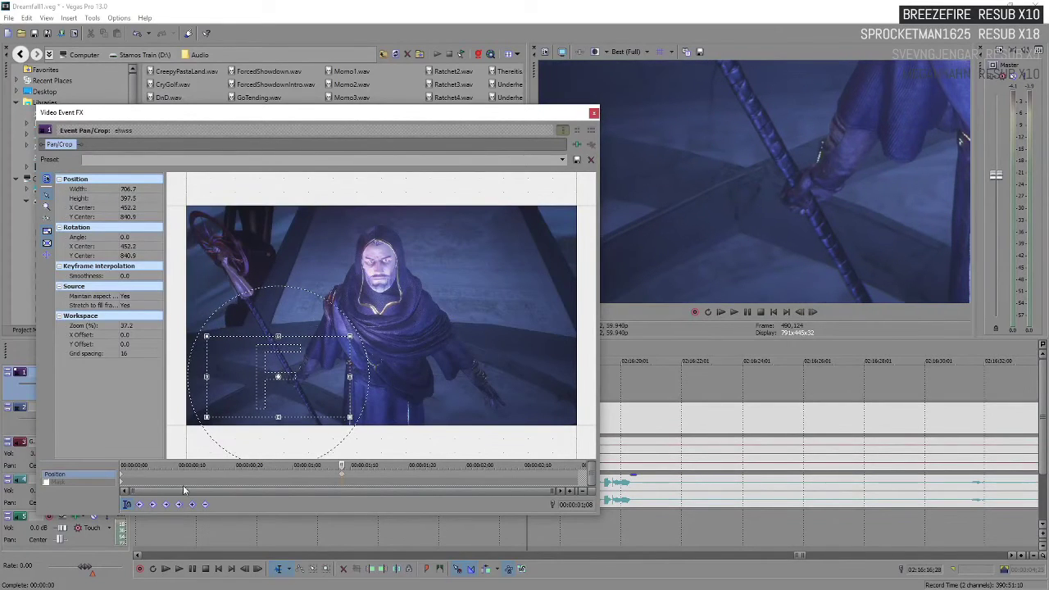
key(Home)
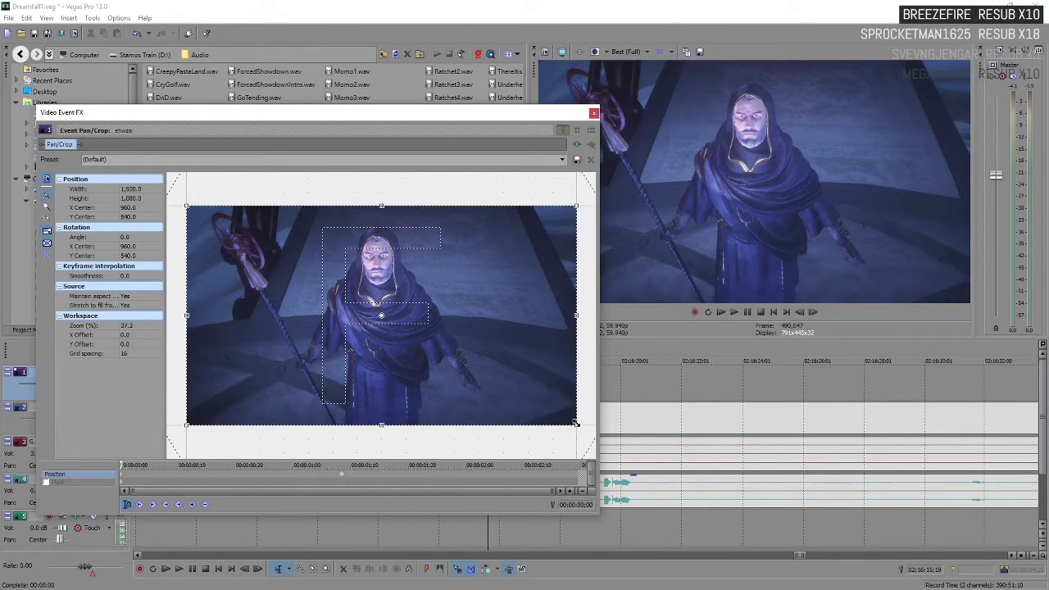
drag(576, 424, 441, 373)
drag(395, 318, 391, 264)
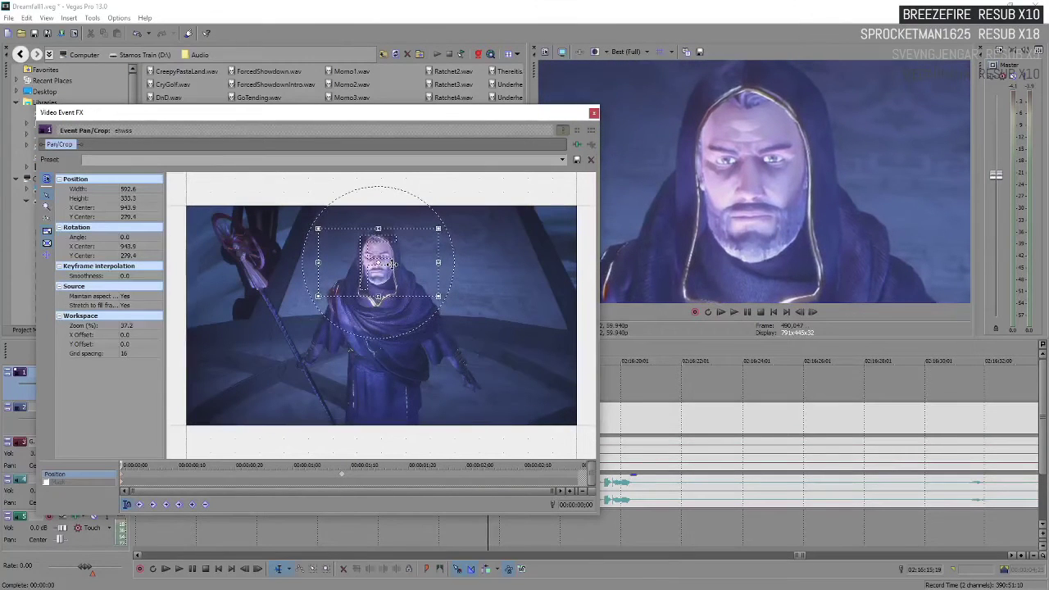
- Copy the starting face keyframe to 00:00:01;06 to hold the face close-up, and close the pan/crop settings
click(331, 476)
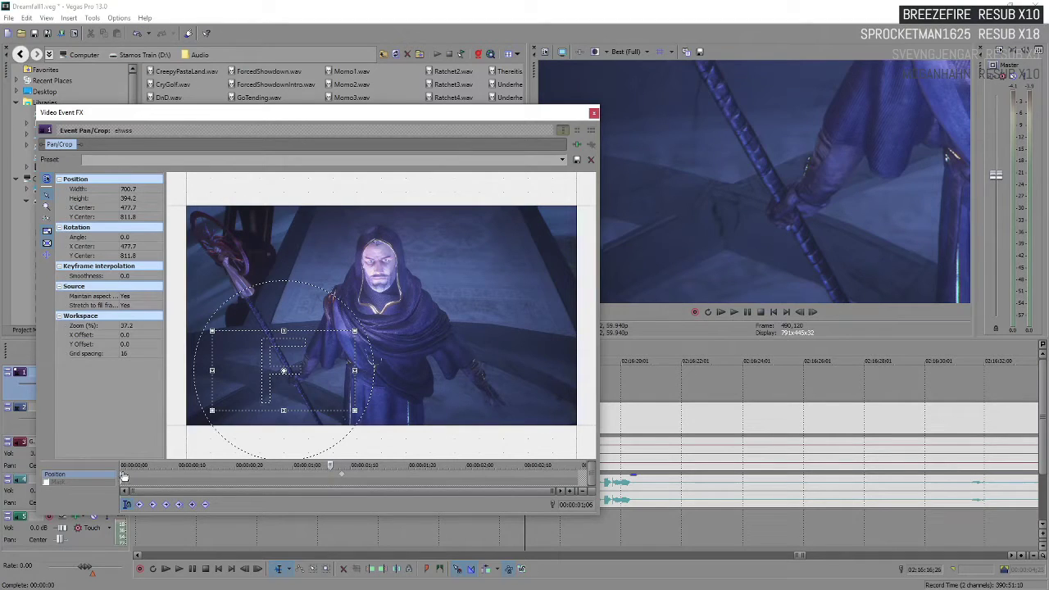
key(Home)
click(332, 478)
key(ctrl+v)
click(594, 113)
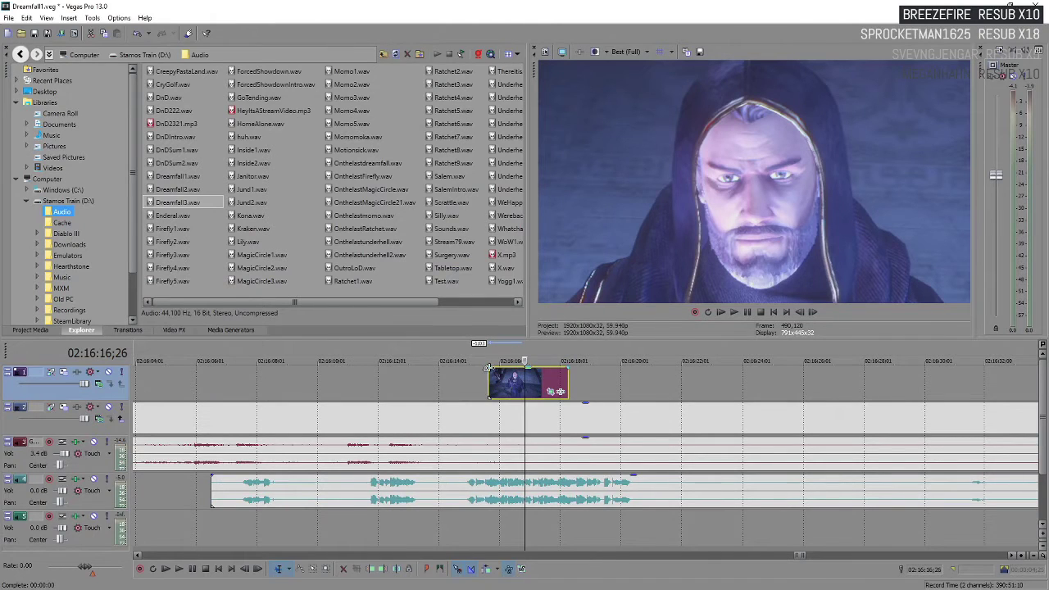
- Add a short fade-in to the track 1 clip and play the region from about 02:16:15 to 02:16:18
drag(477, 358, 577, 362)
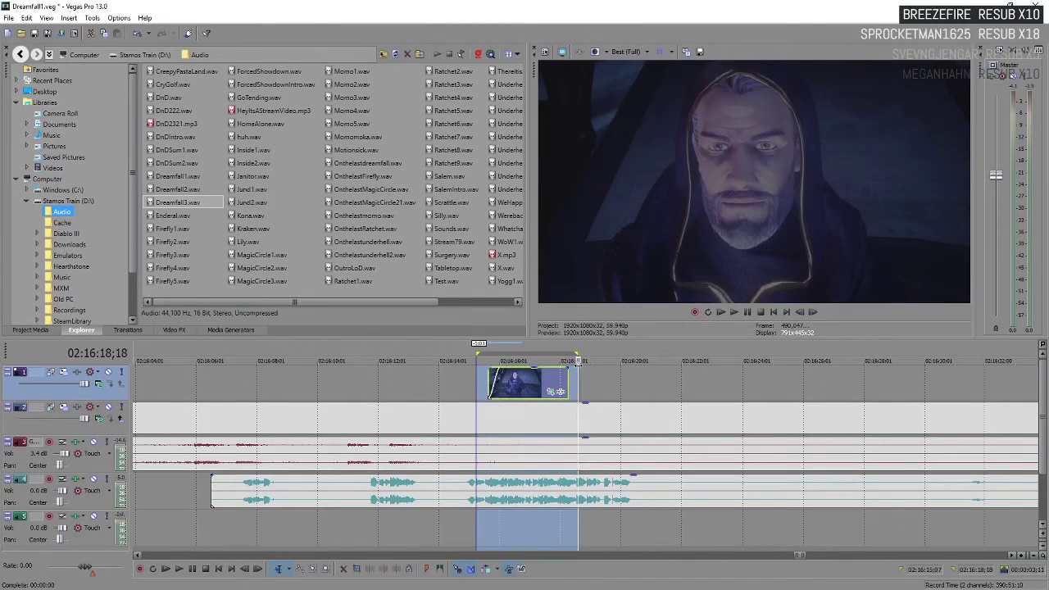
key(space)
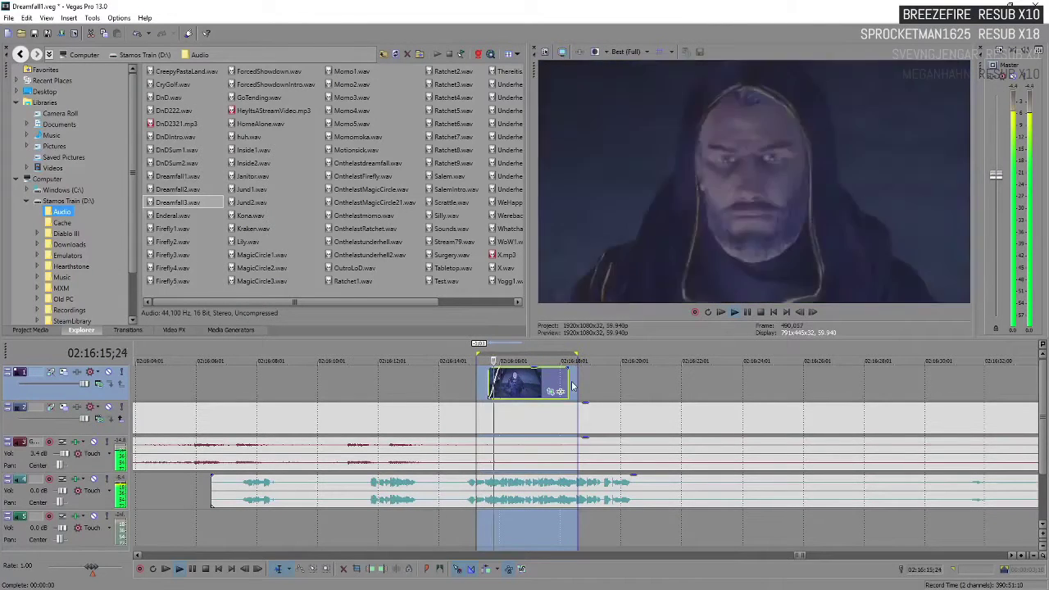
drag(572, 386, 567, 386)
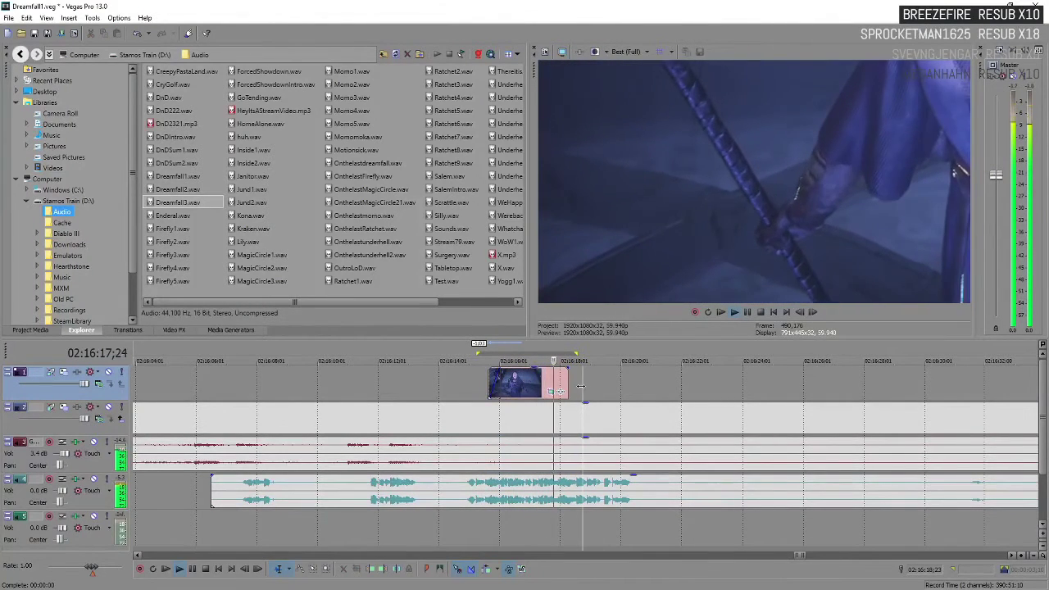
- Add a fade-out to the end of the track 1 clip and play the region from 02:16:15;07 to about 02:16:18;18
key(Return)
drag(572, 368, 477, 363)
click(476, 378)
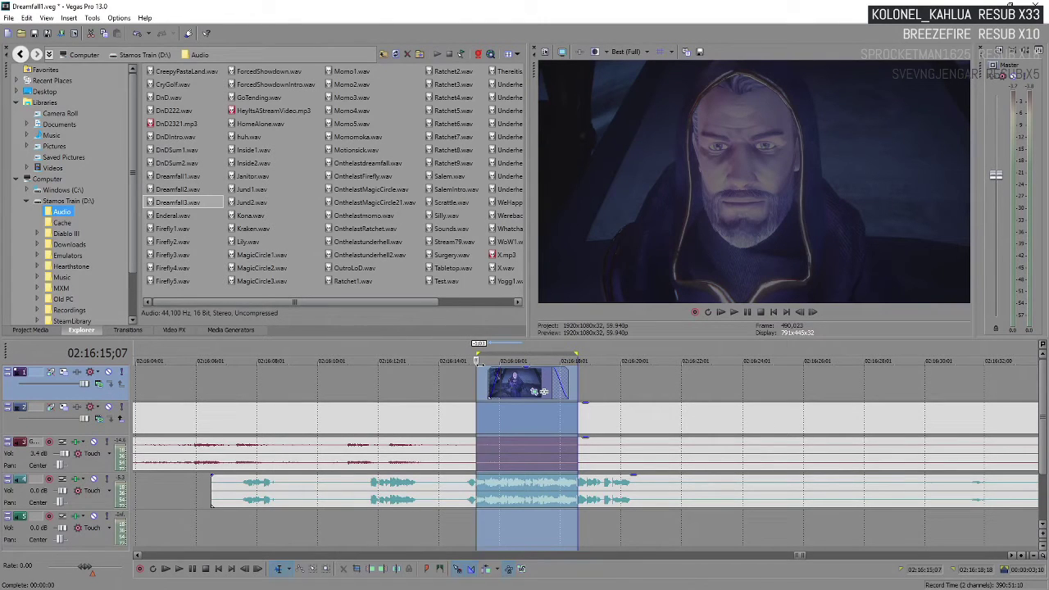
key(space)
click(623, 383)
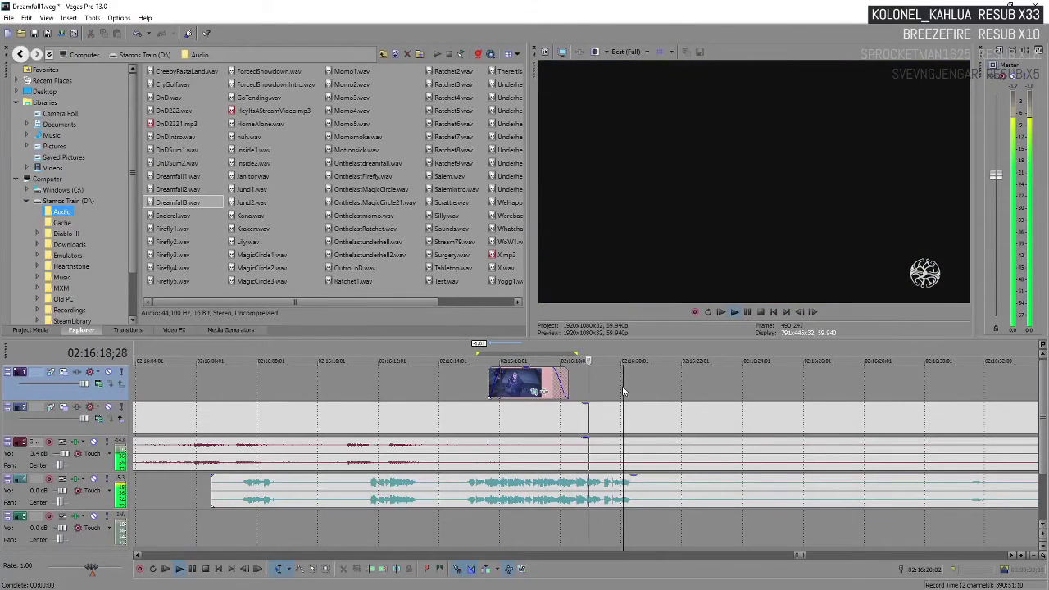
- Split the gameplay video, game audio and commentary at 02:16:20;14, where the commentary pauses on the black screen
click(624, 418)
key(Return)
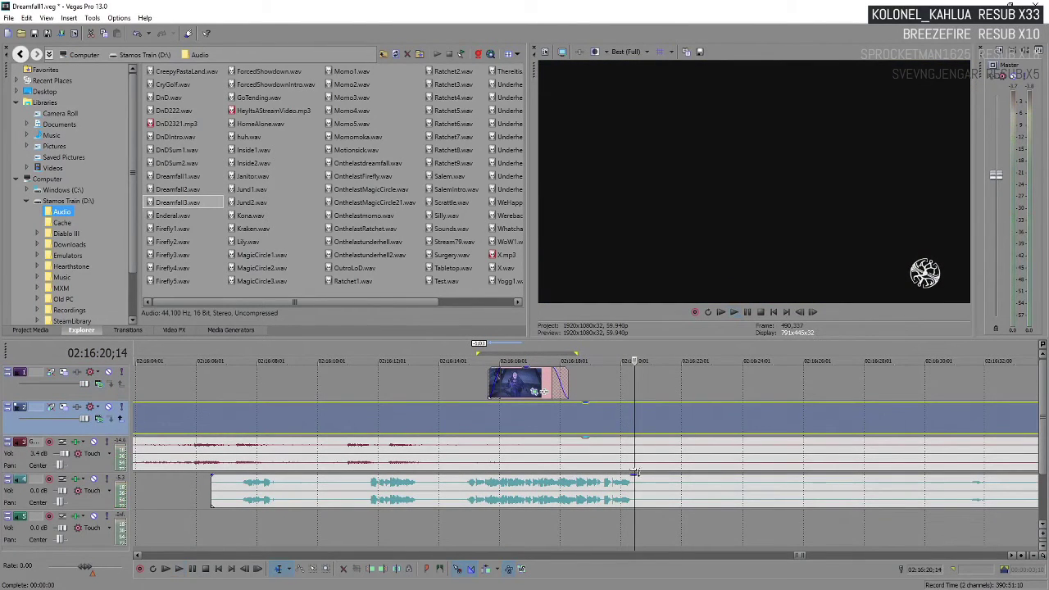
key(s)
key(ctrl+a)
key(s)
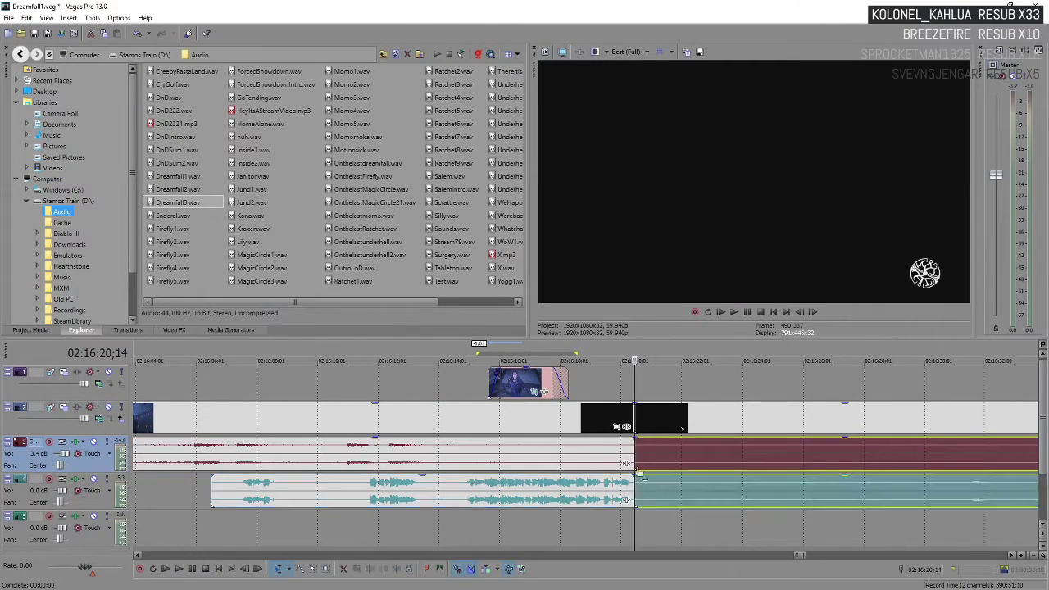
- Trim the start of the split-off video, game audio and commentary clips to the white screen at about 02:16:28;27
scroll(685, 492, down, 3)
scroll(686, 493, down, 1)
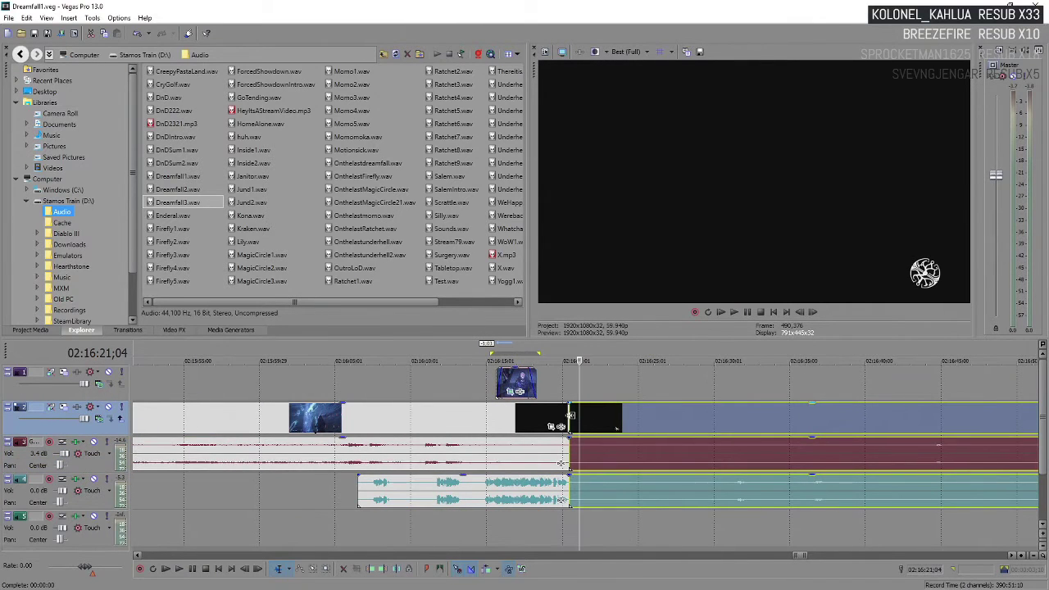
drag(571, 446, 699, 447)
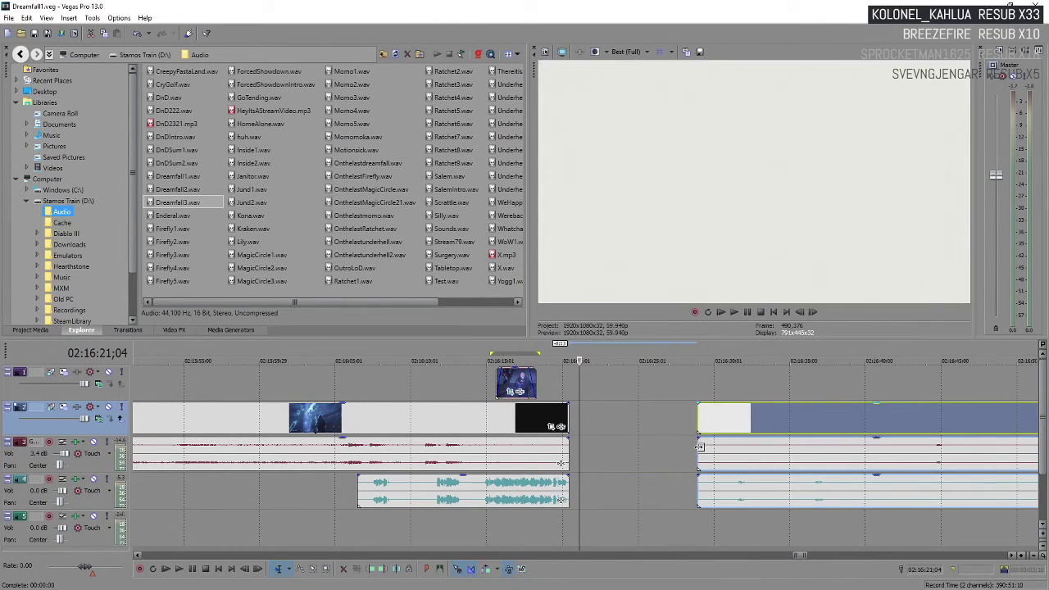
click(702, 483)
scroll(626, 477, down, 3)
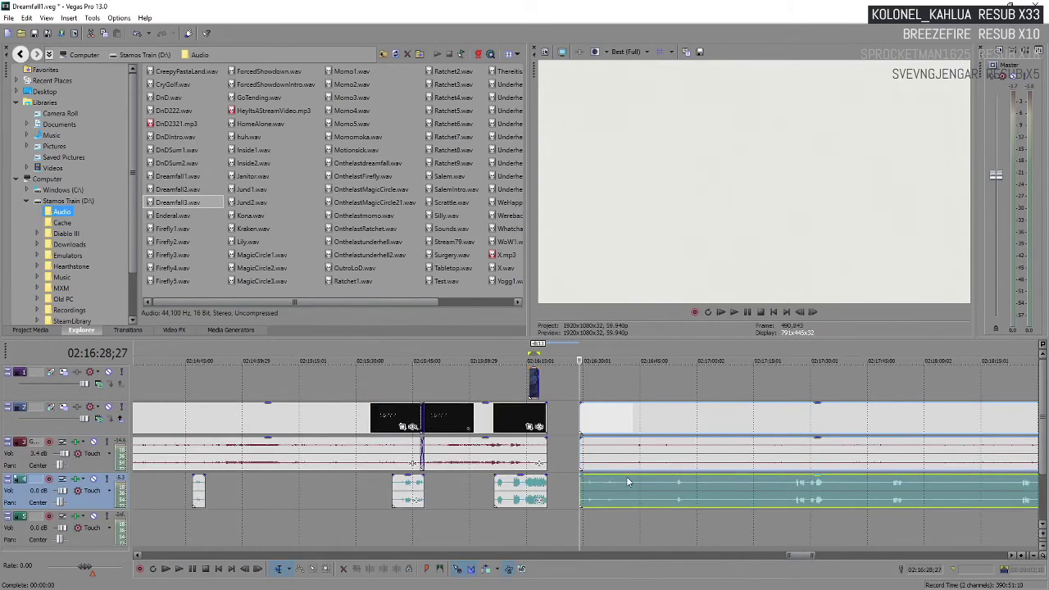
- Play the Interlude IV title card up to 02:16:32;22 and look over the remaining timeline
key(space)
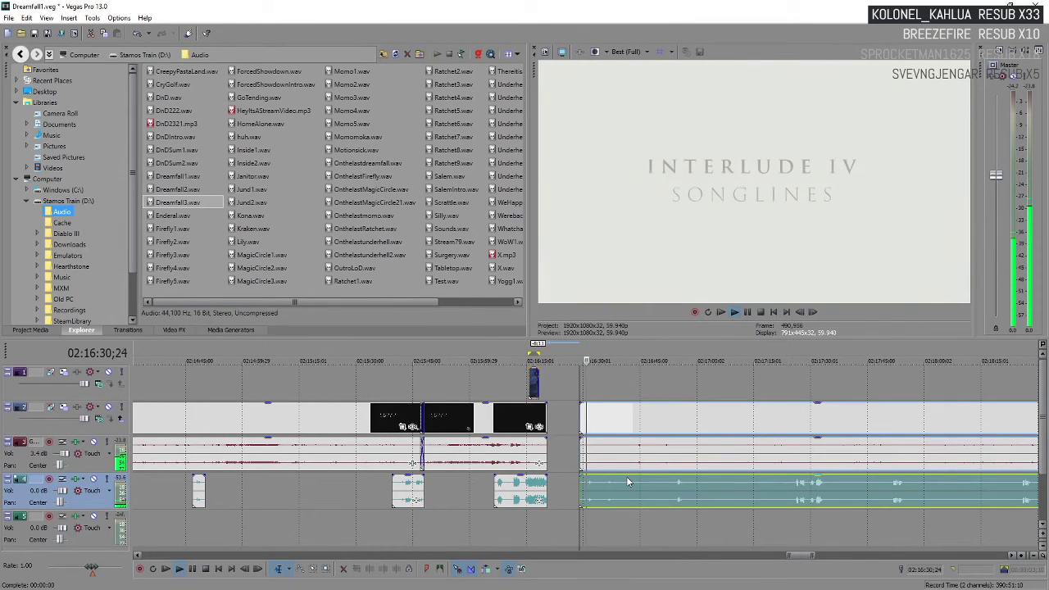
scroll(574, 451, up, 3)
key(space)
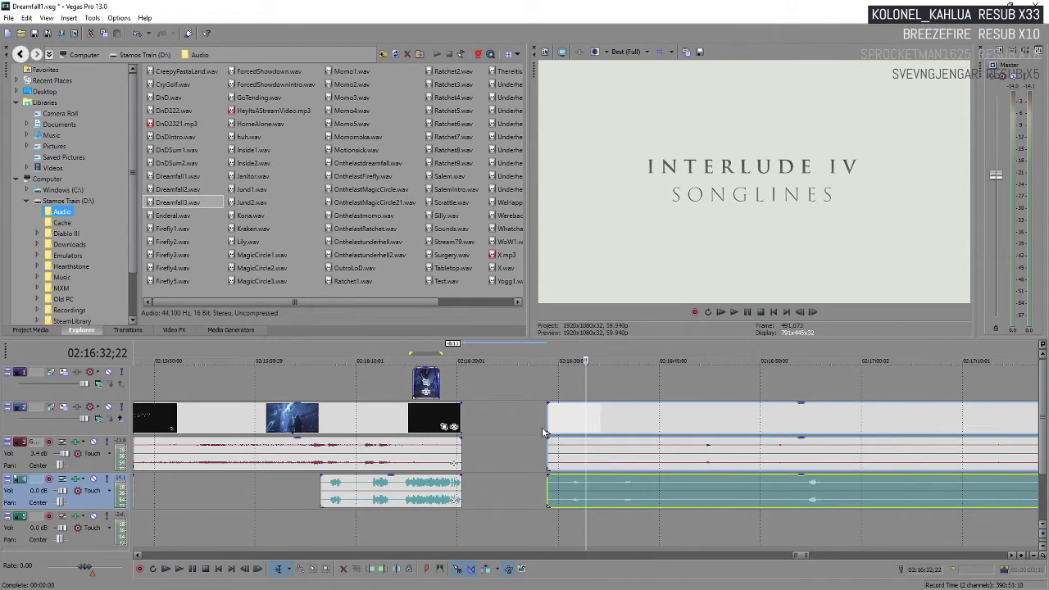
scroll(542, 427, down, 6)
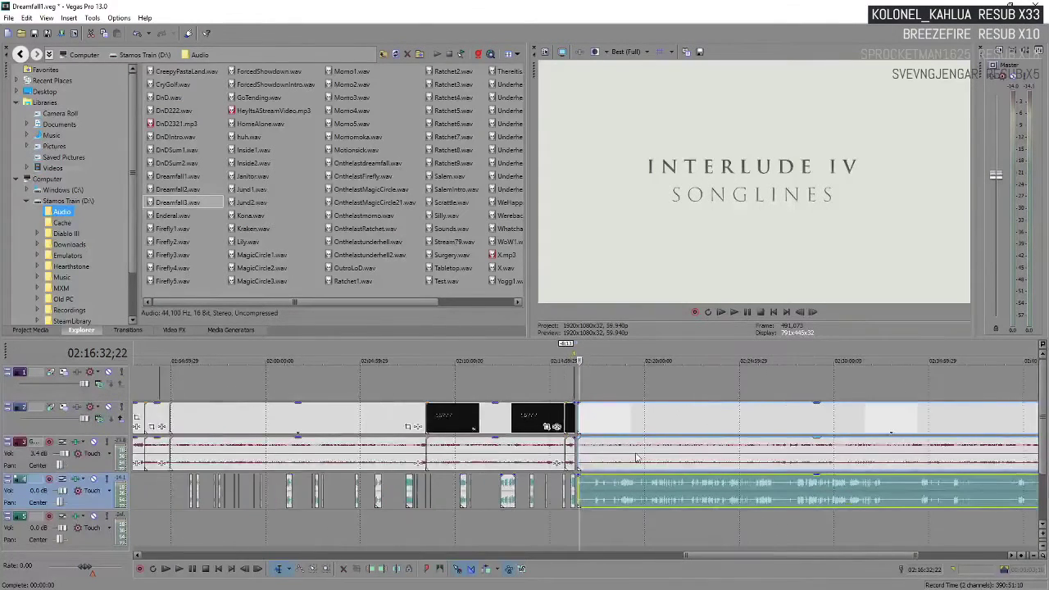
scroll(603, 492, up, 4)
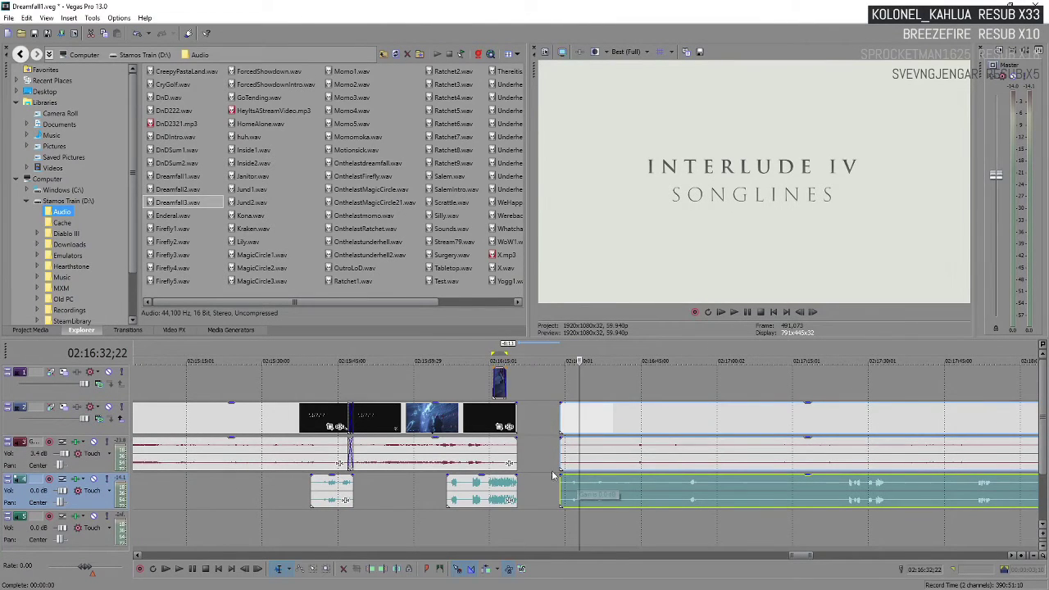
scroll(529, 506, down, 5)
scroll(520, 503, down, 4)
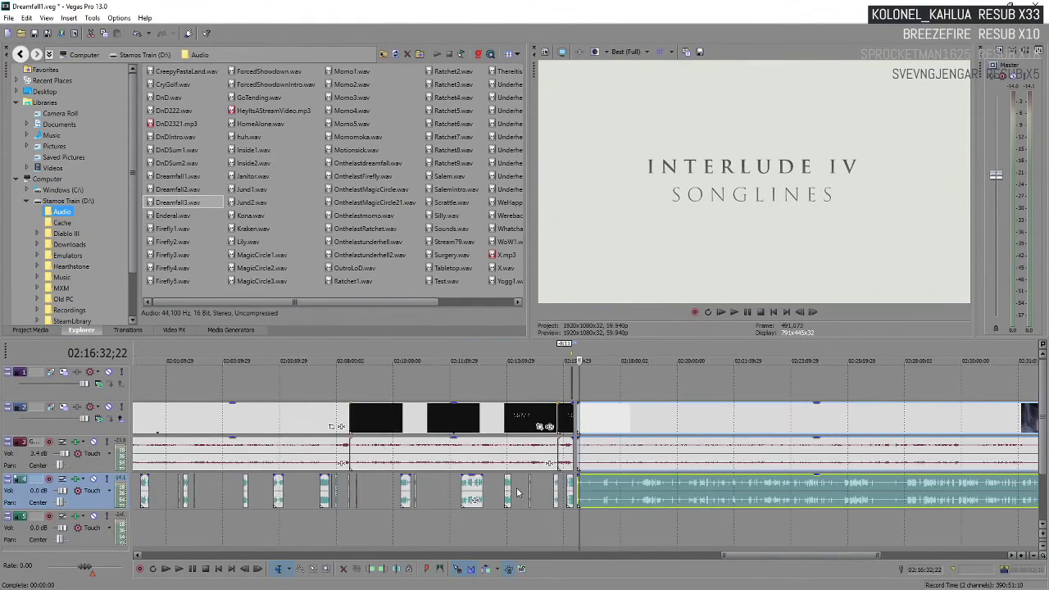
scroll(503, 489, down, 2)
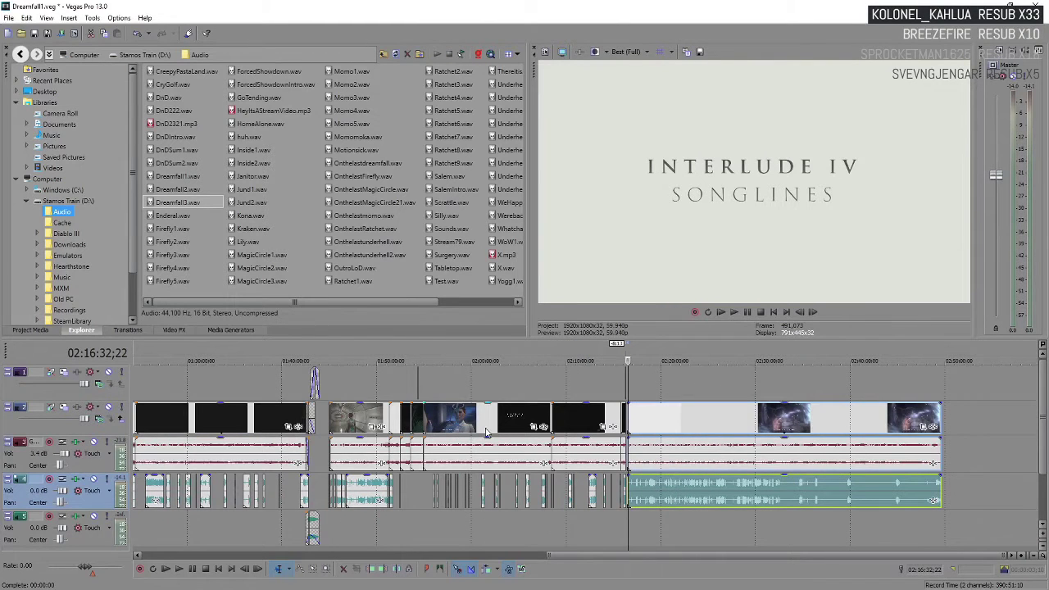
scroll(514, 510, up, 10)
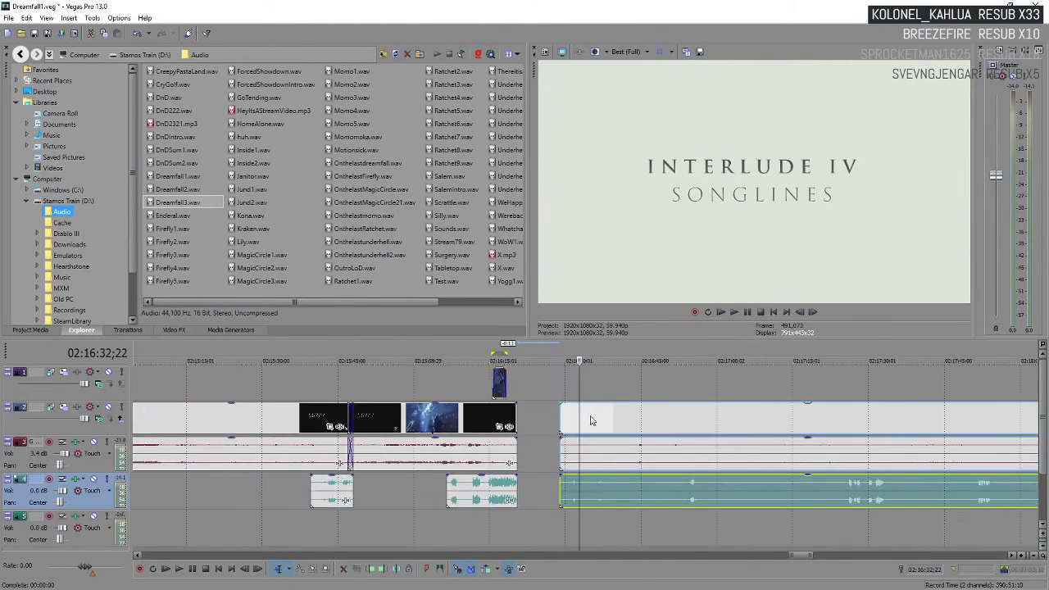
- Trim the start of the track 4 commentary under the Interlude IV title card to about 02:16:31
click(524, 503)
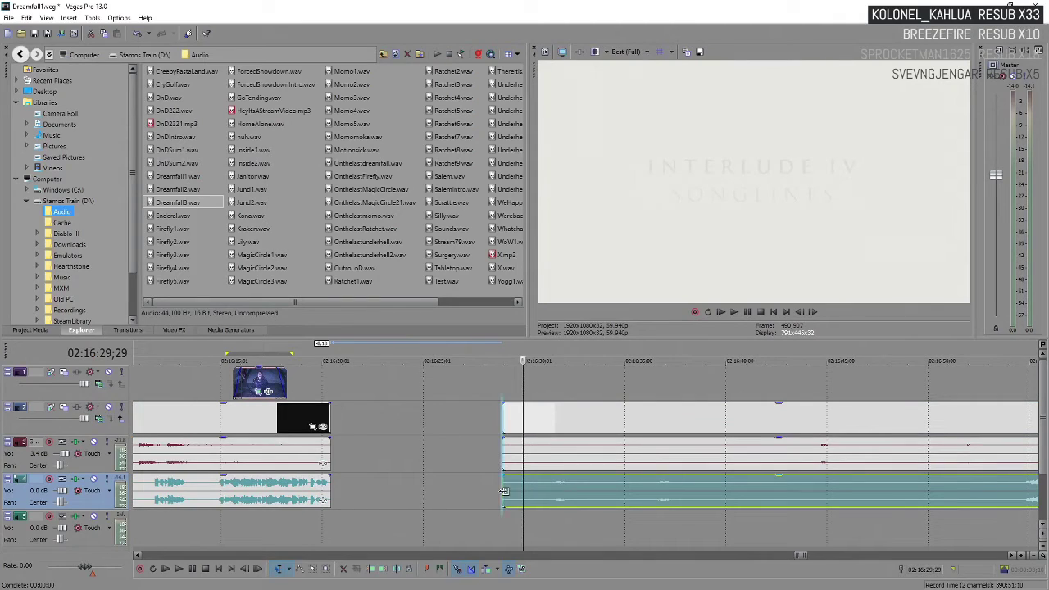
drag(503, 500, 547, 500)
click(554, 492)
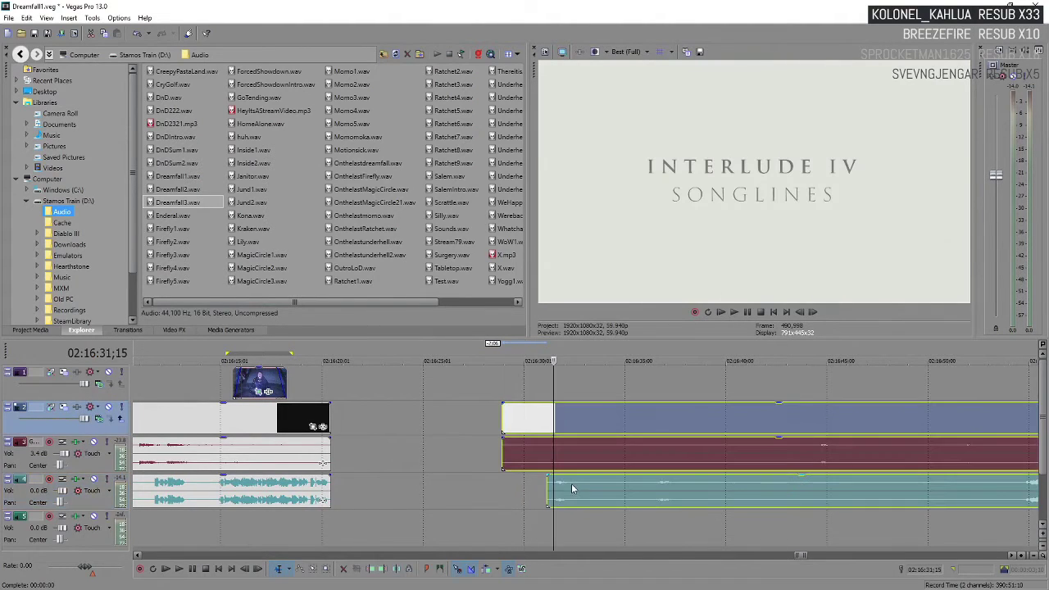
- Move the Interlude IV clips earlier to overlap the black screen with a 1:00 crossfade, and play the transition from 02:16:19;01
click(426, 432)
scroll(670, 426, up, 3)
click(736, 427)
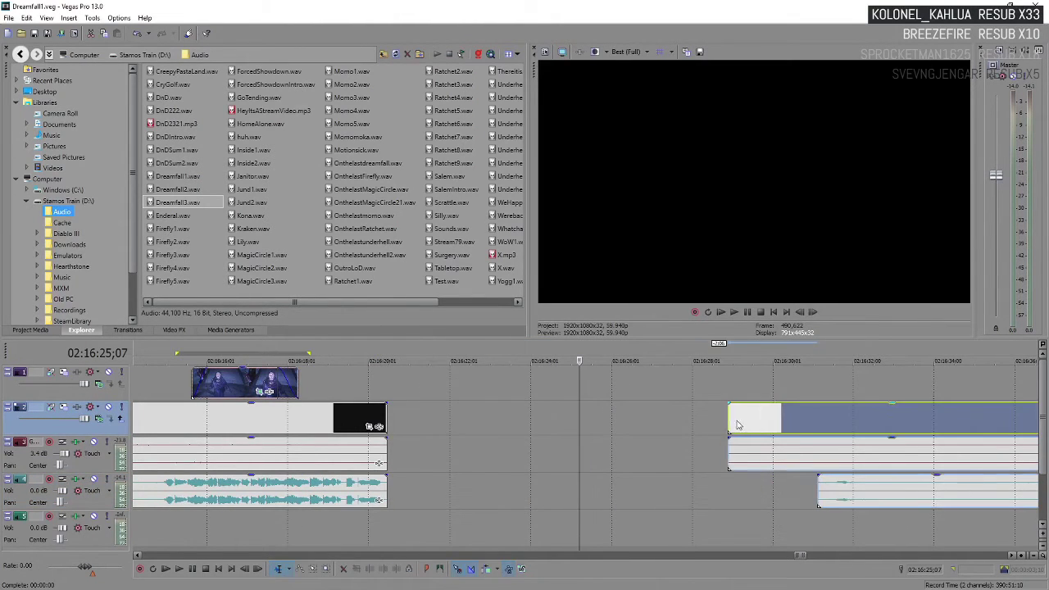
drag(736, 427, 357, 431)
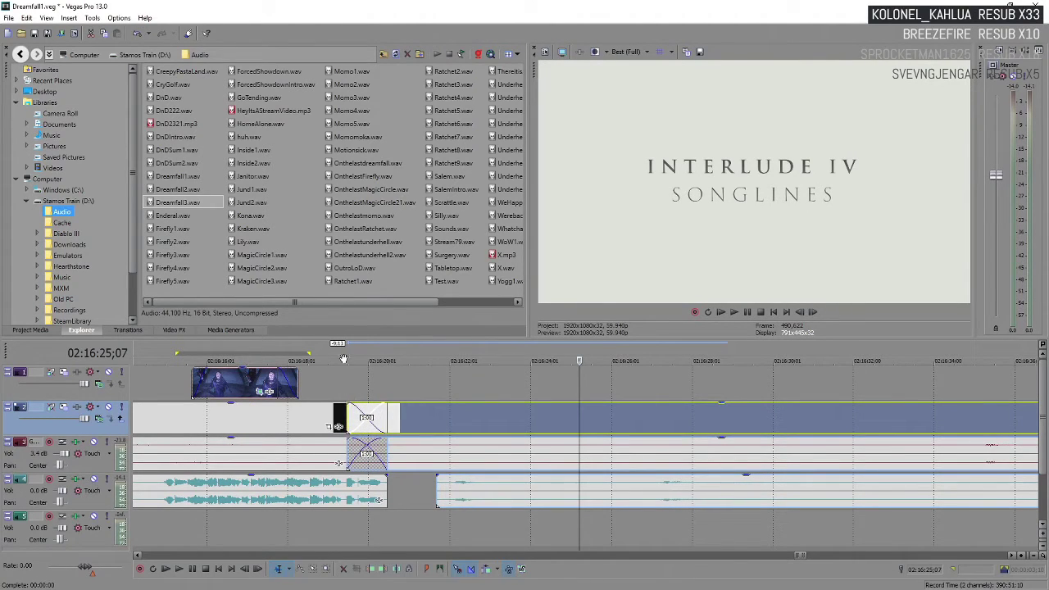
drag(331, 359, 401, 359)
key(space)
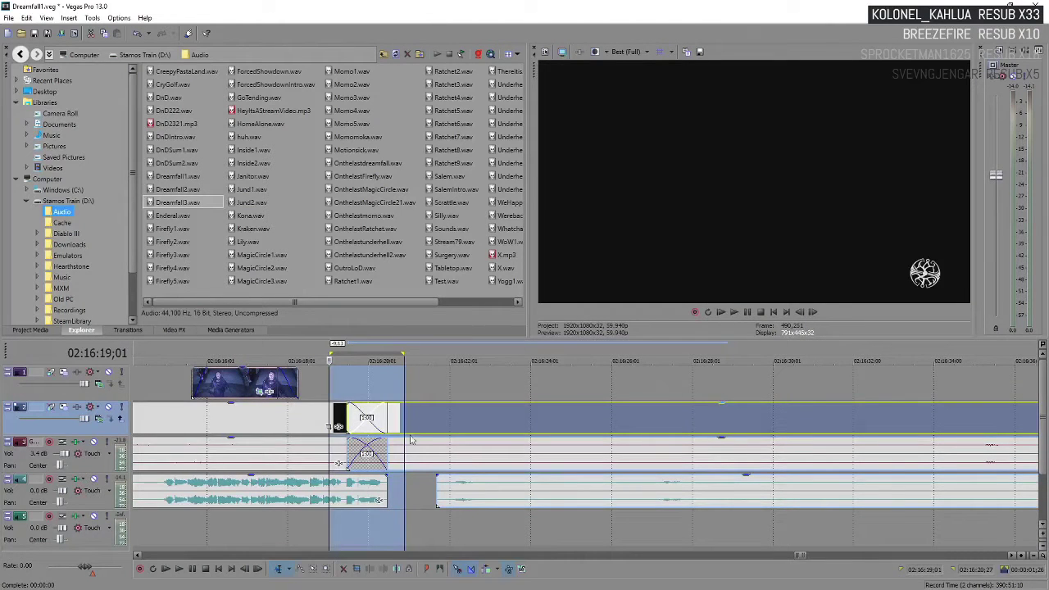
click(339, 390)
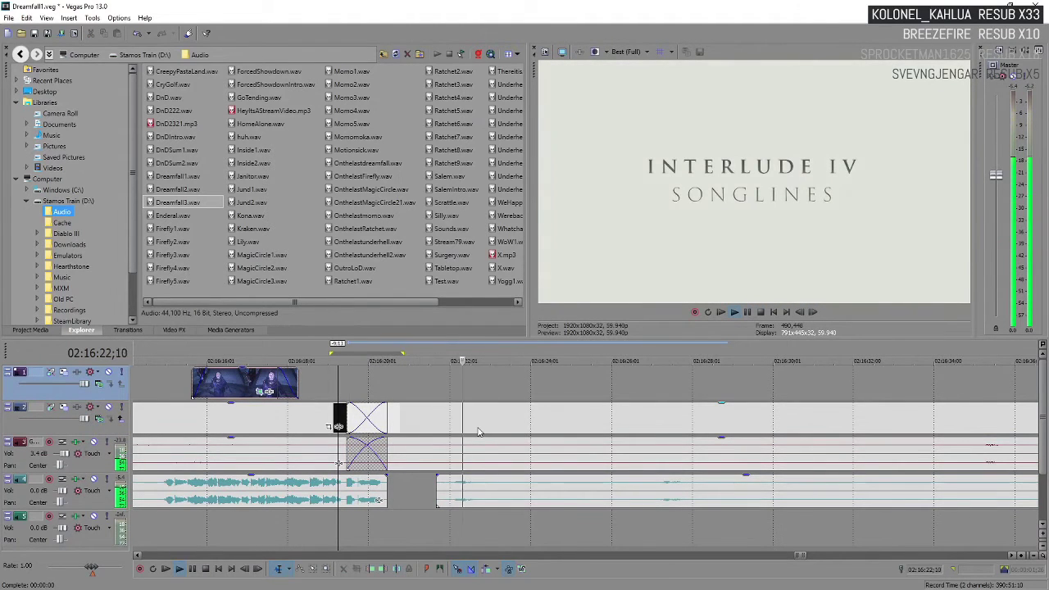
- Split the track 4 commentary at about 02:16:48 and trim the silent start of the second part to about 02:17:15
scroll(651, 512, down, 4)
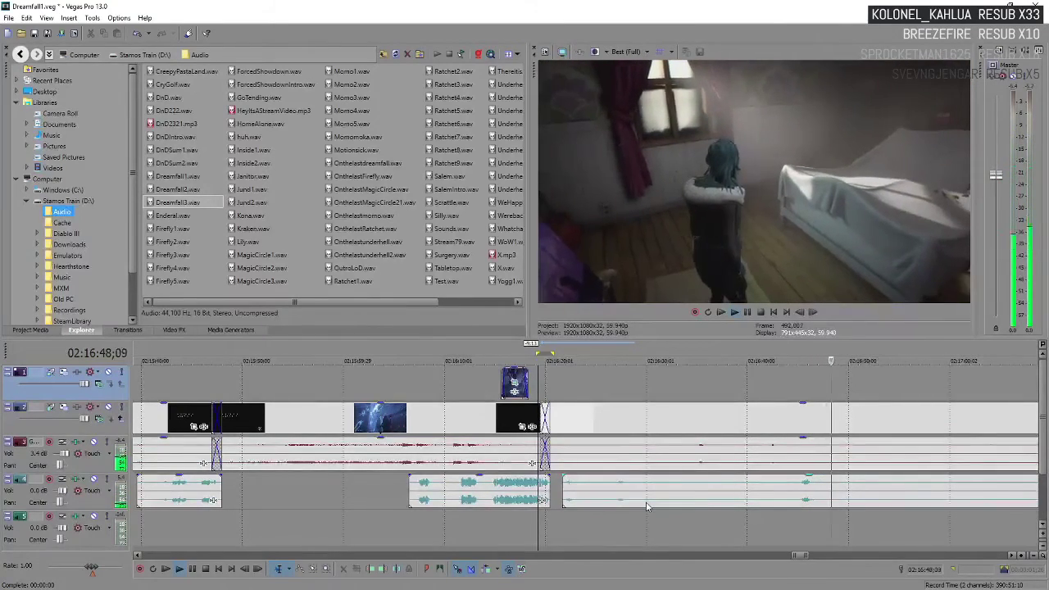
click(822, 489)
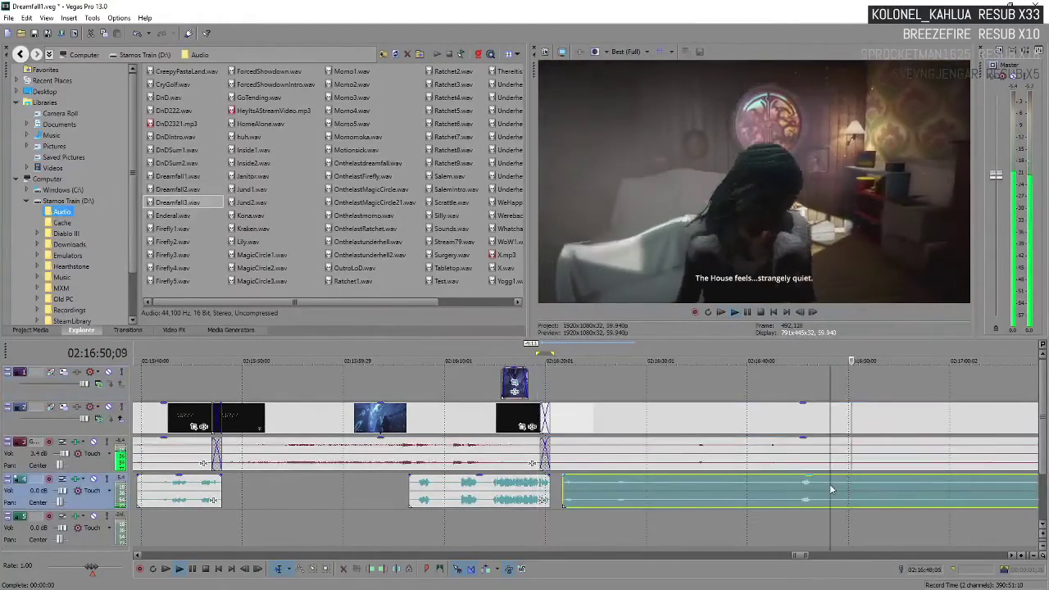
scroll(819, 491, down, 4)
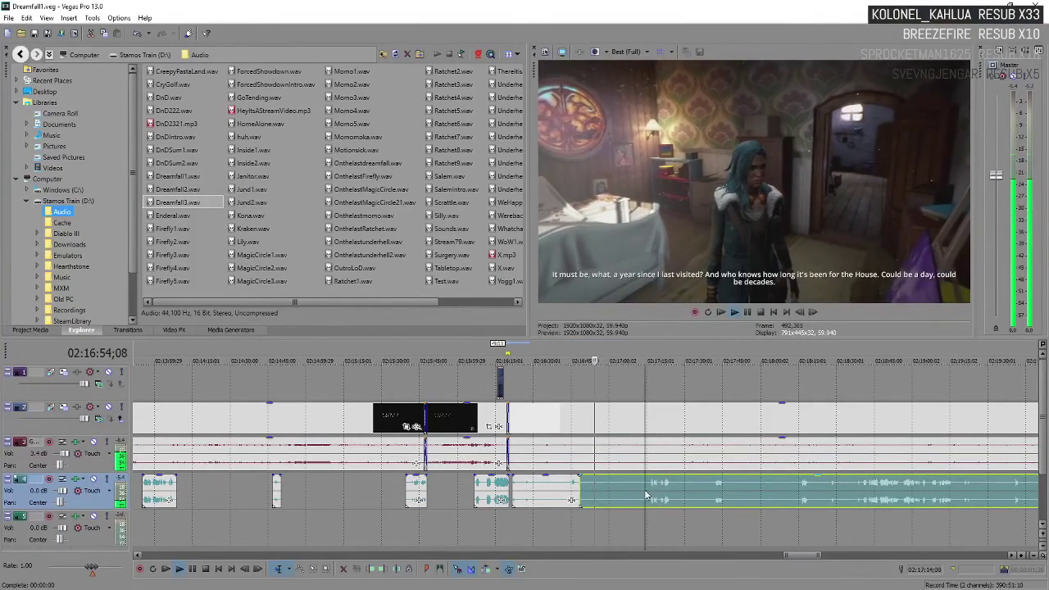
scroll(522, 491, up, 3)
drag(451, 490, 587, 487)
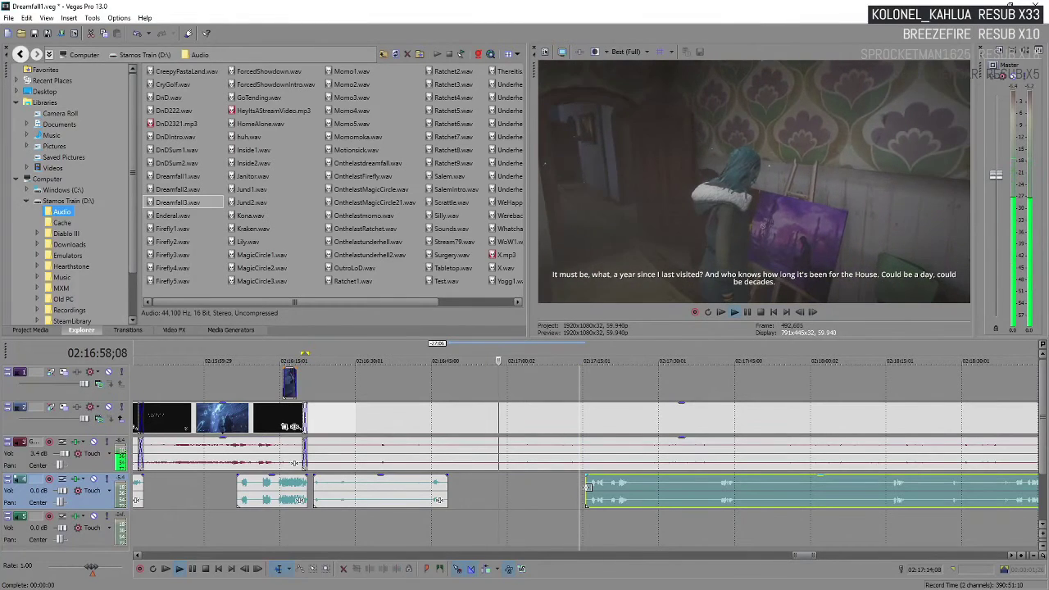
- Play the bedroom scene from 02:17:01;09 against the commentary and split the track 4 clip at 02:17:35;01
key(Return)
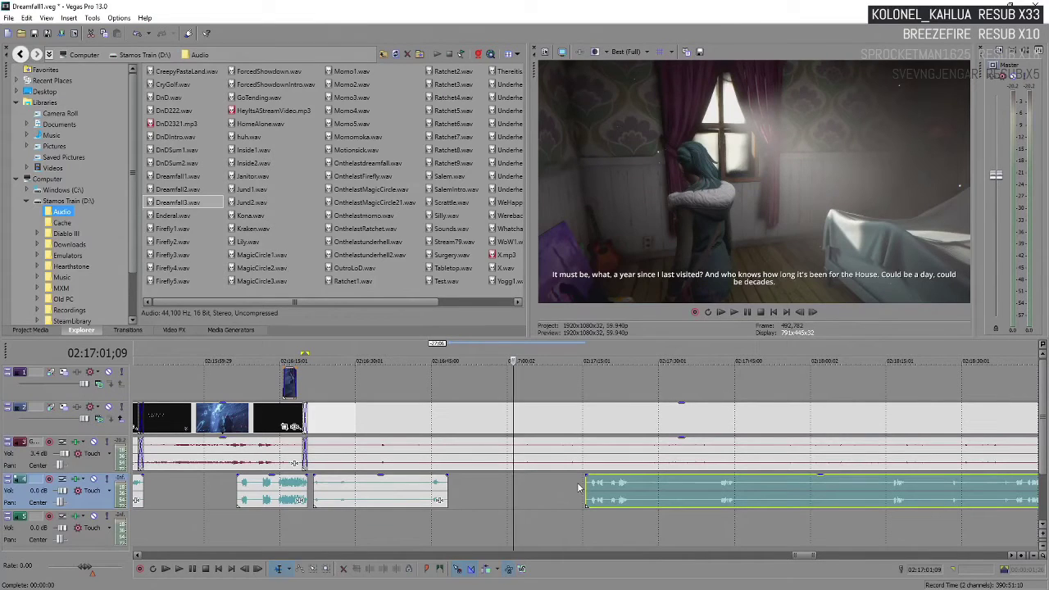
key(space)
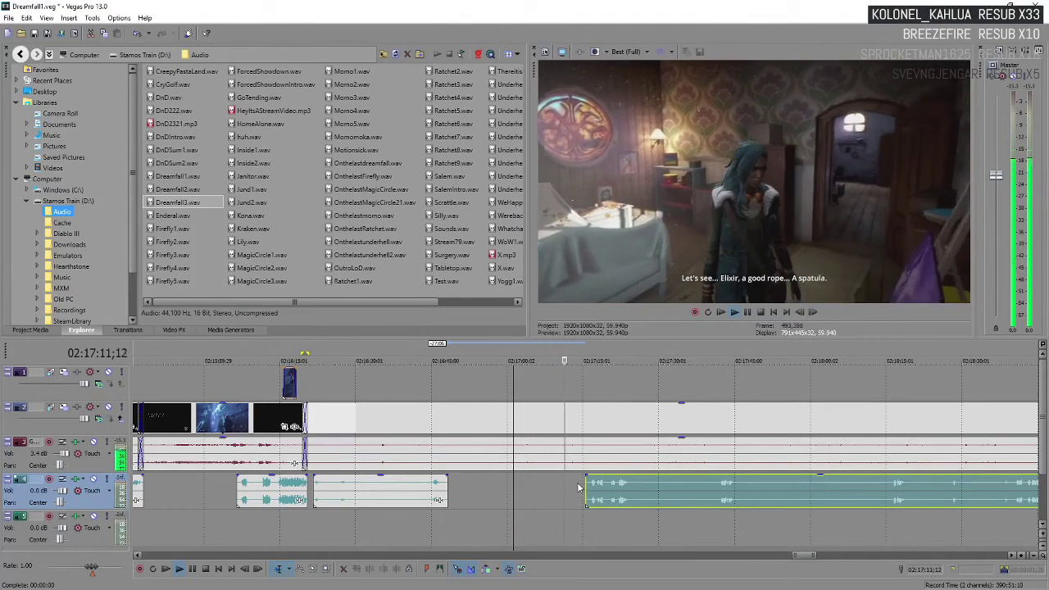
key(Return)
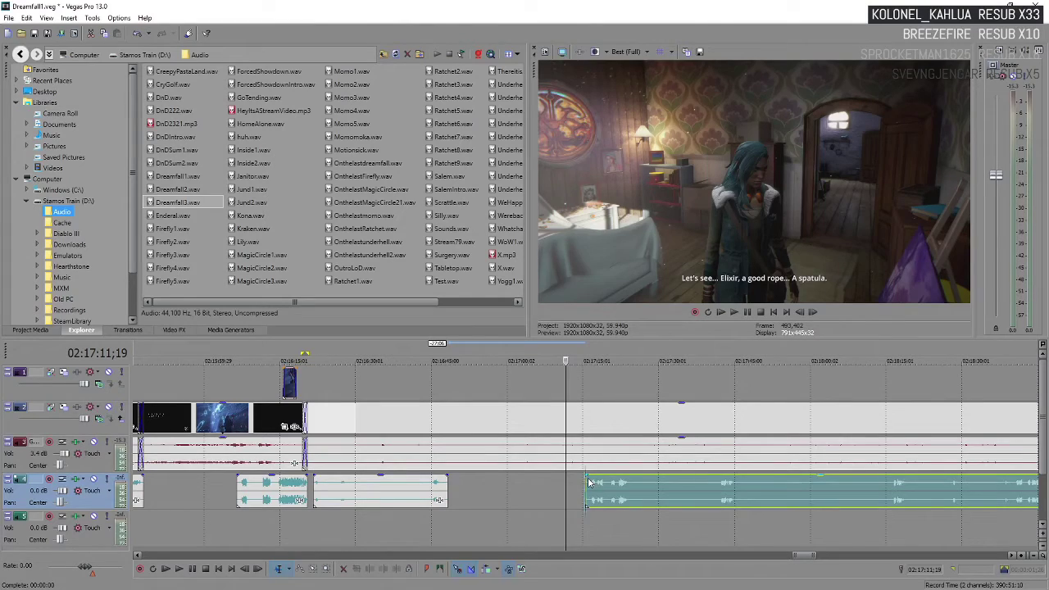
key(Return)
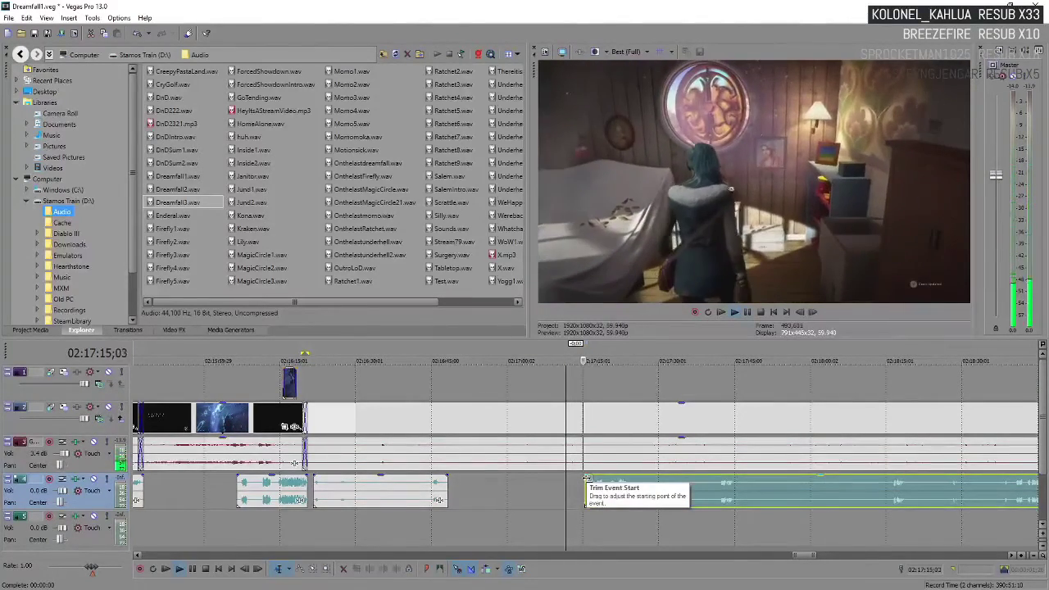
scroll(588, 482, down, 4)
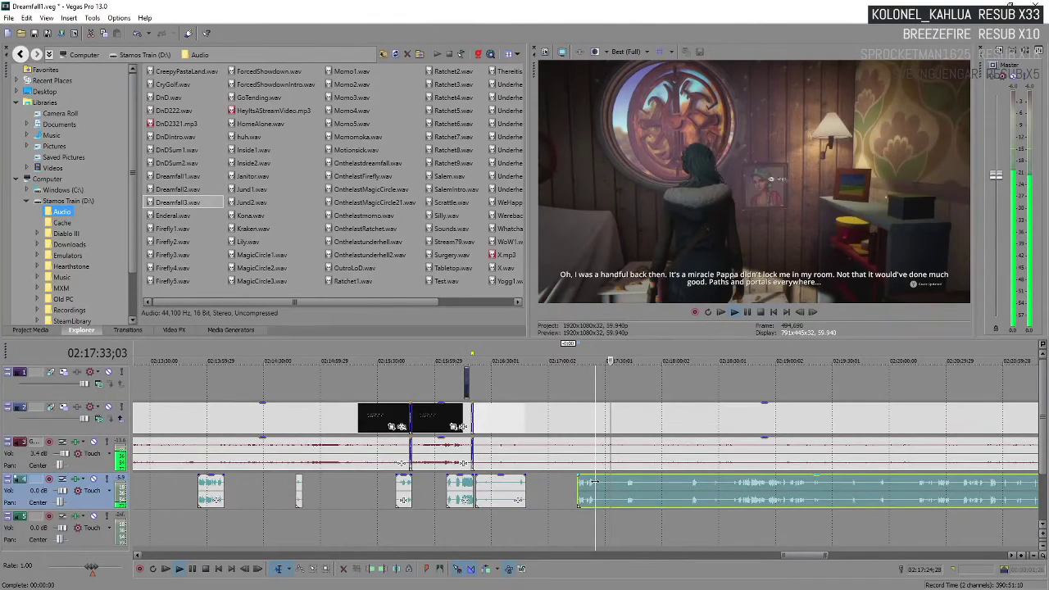
key(Return)
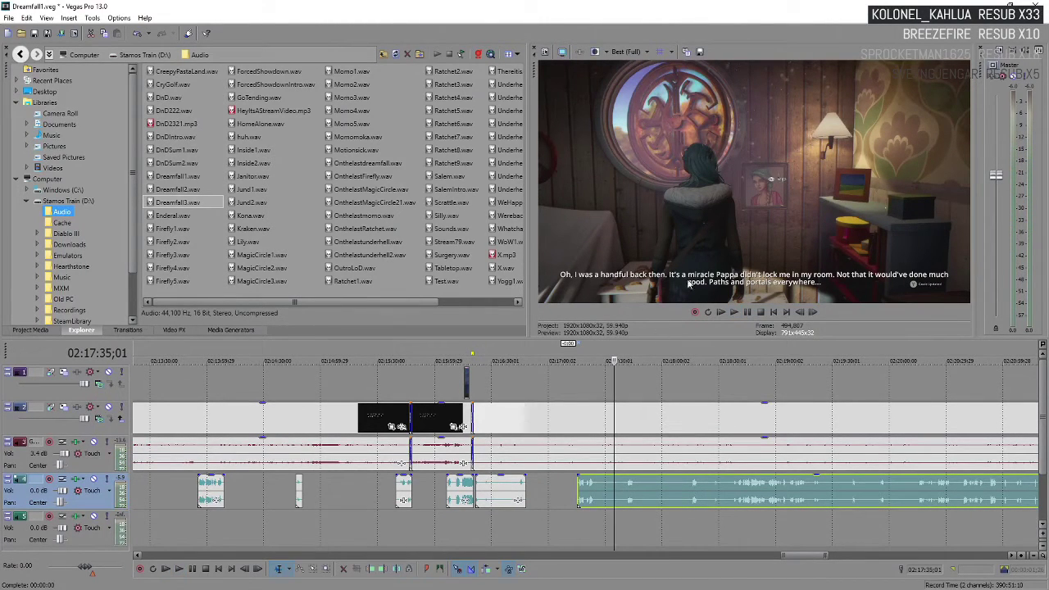
key(s)
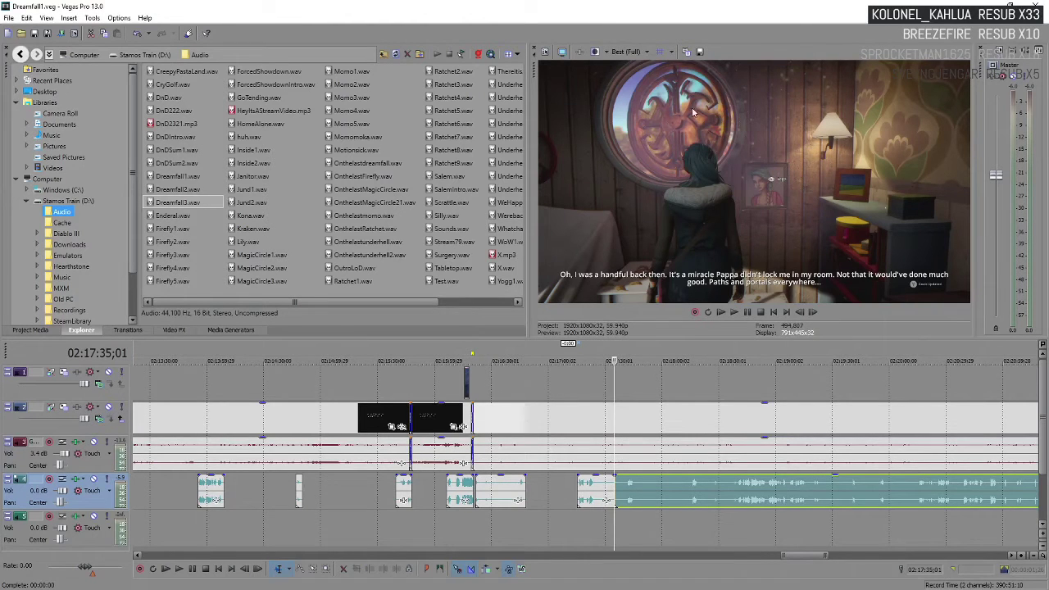
- Check the main menu shot at 00:00:04;27 near the project's start and view the whole timeline
scroll(607, 398, down, 6)
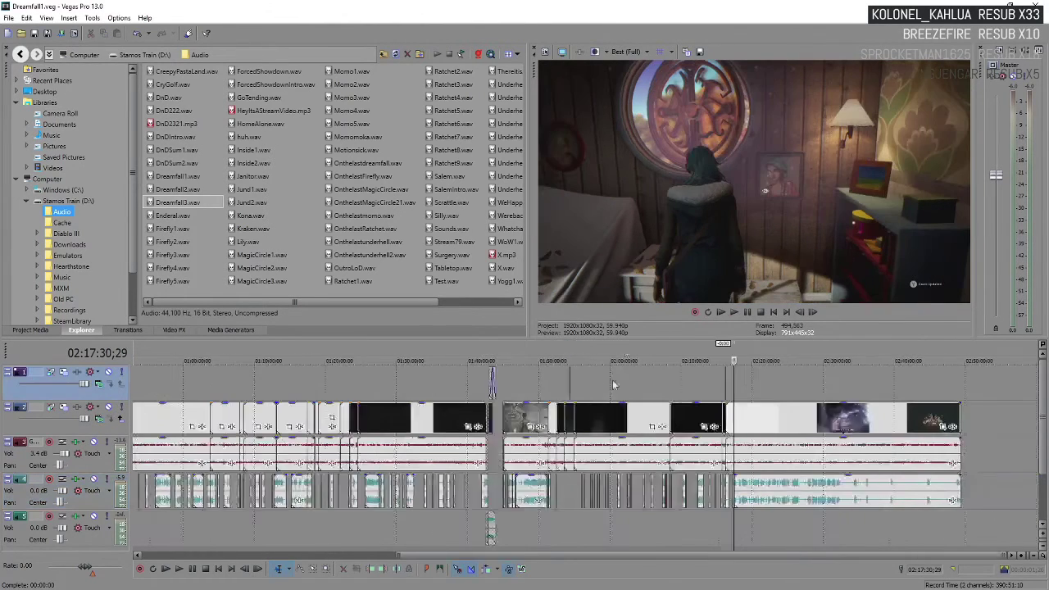
click(137, 385)
scroll(137, 386, up, 6)
scroll(382, 401, up, 3)
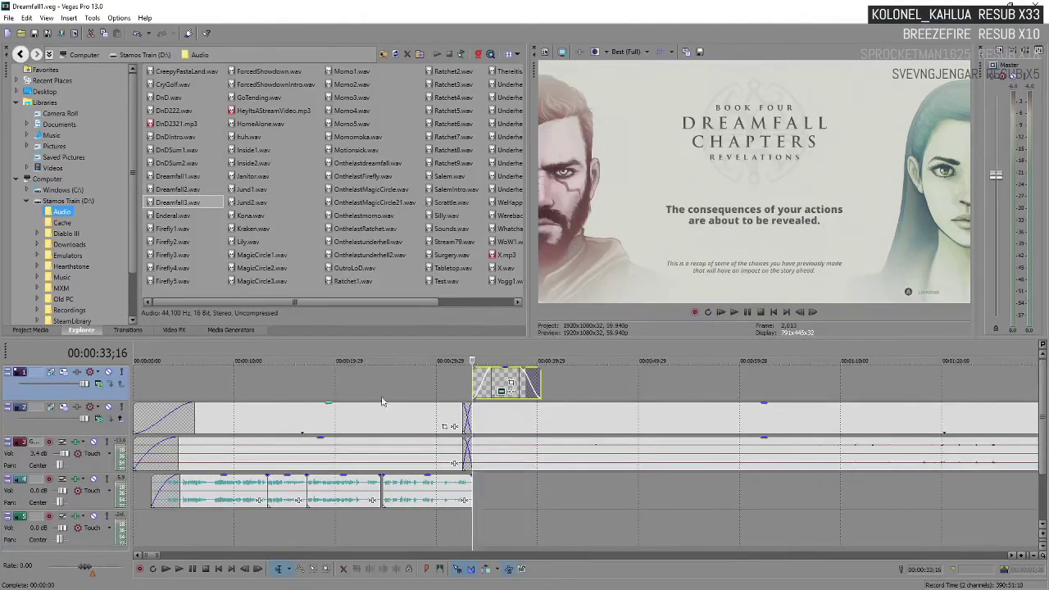
click(182, 386)
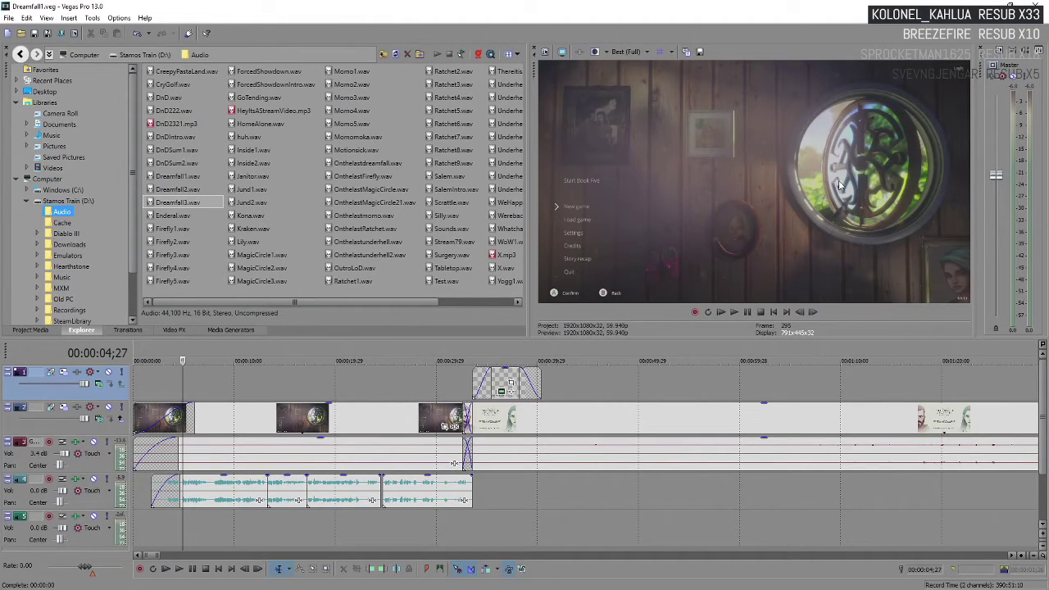
scroll(674, 527, down, 10)
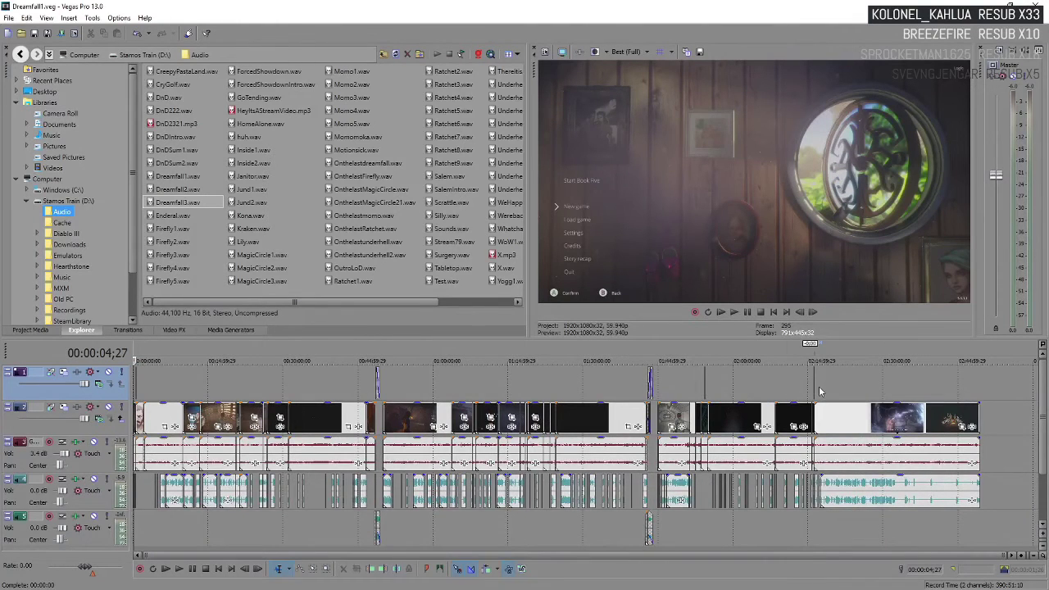
- Trim the track 4 commentary around the 02:17:35;01 split, ending the first part at about 02:17:26 and starting the second at about 02:17:41
scroll(820, 392, up, 10)
click(575, 399)
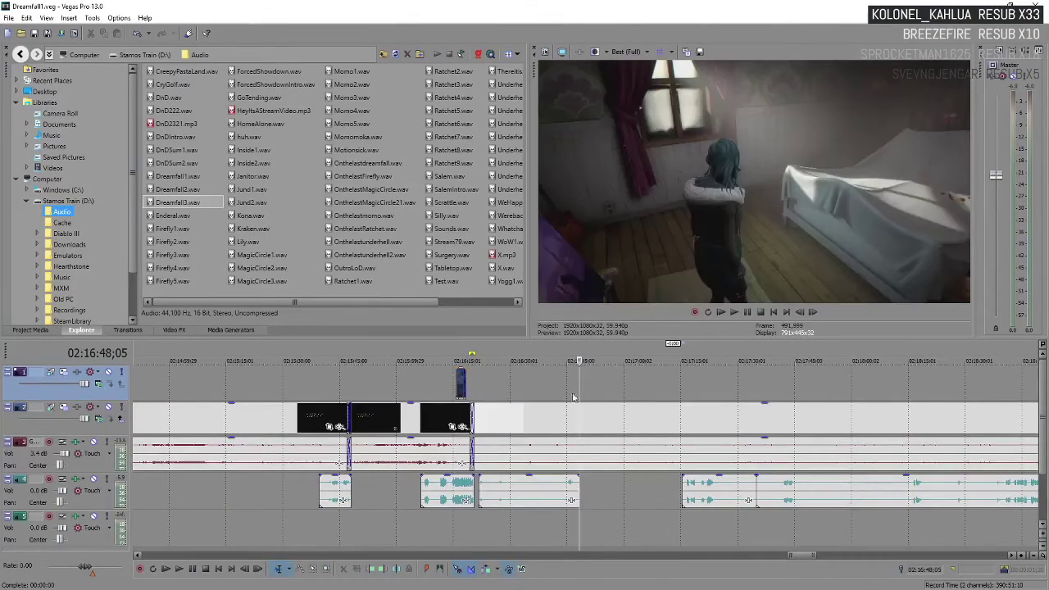
click(762, 402)
scroll(762, 393, up, 4)
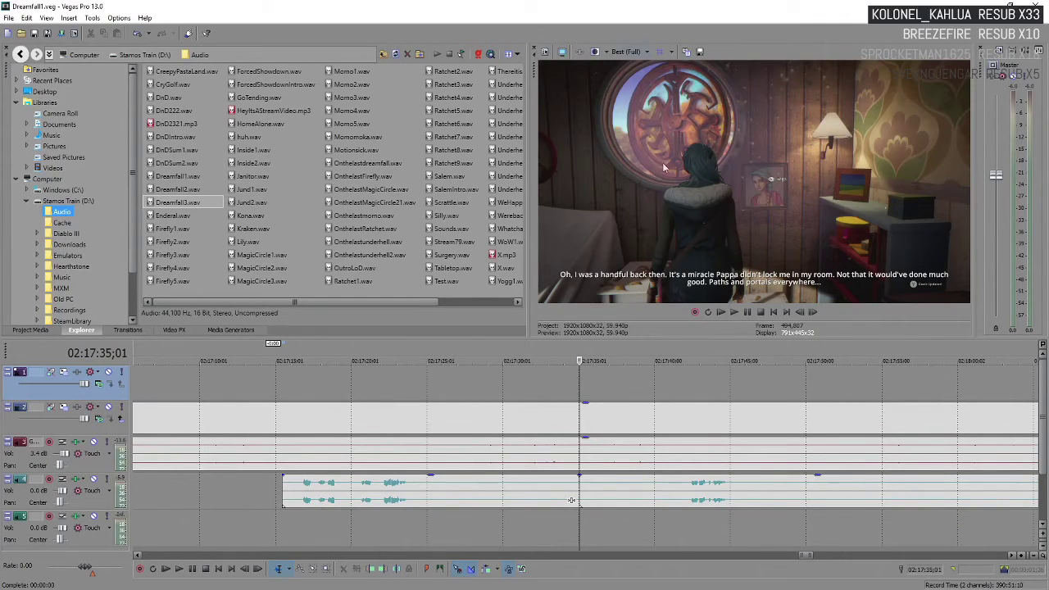
key(space)
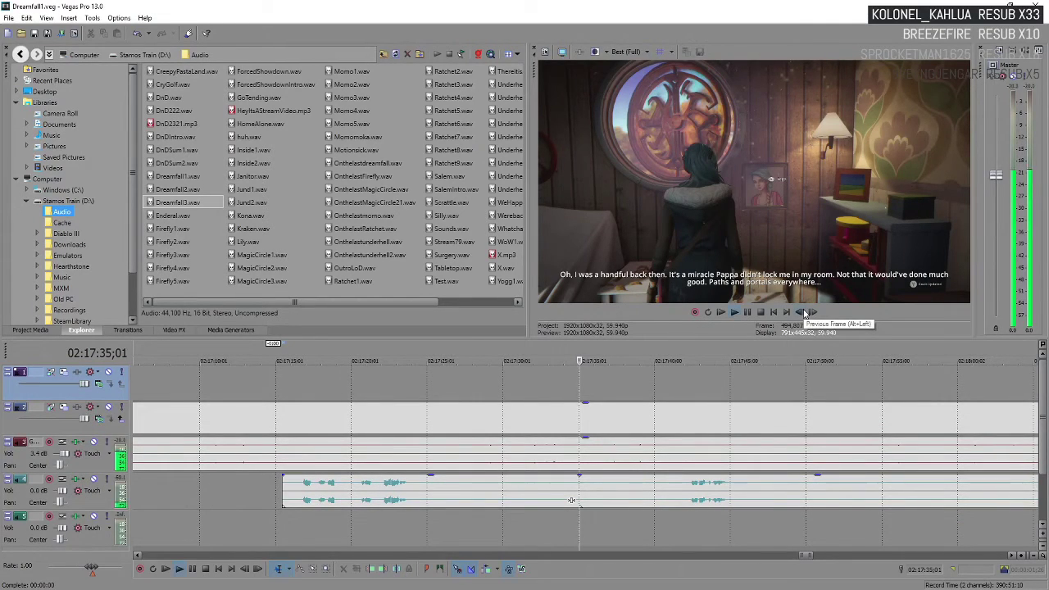
scroll(580, 492, down, 3)
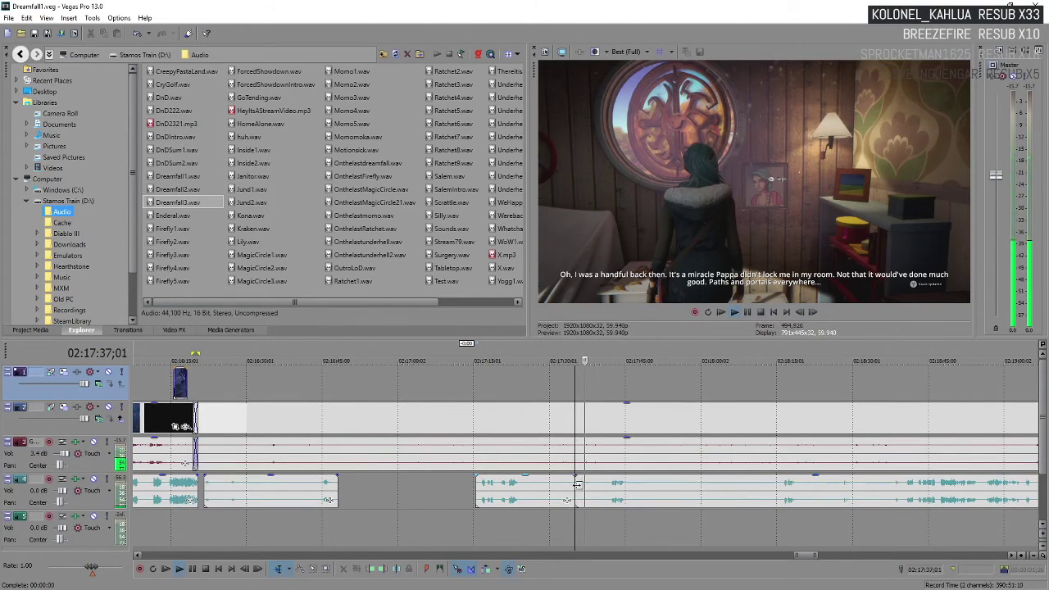
drag(581, 491, 527, 491)
scroll(590, 501, down, 3)
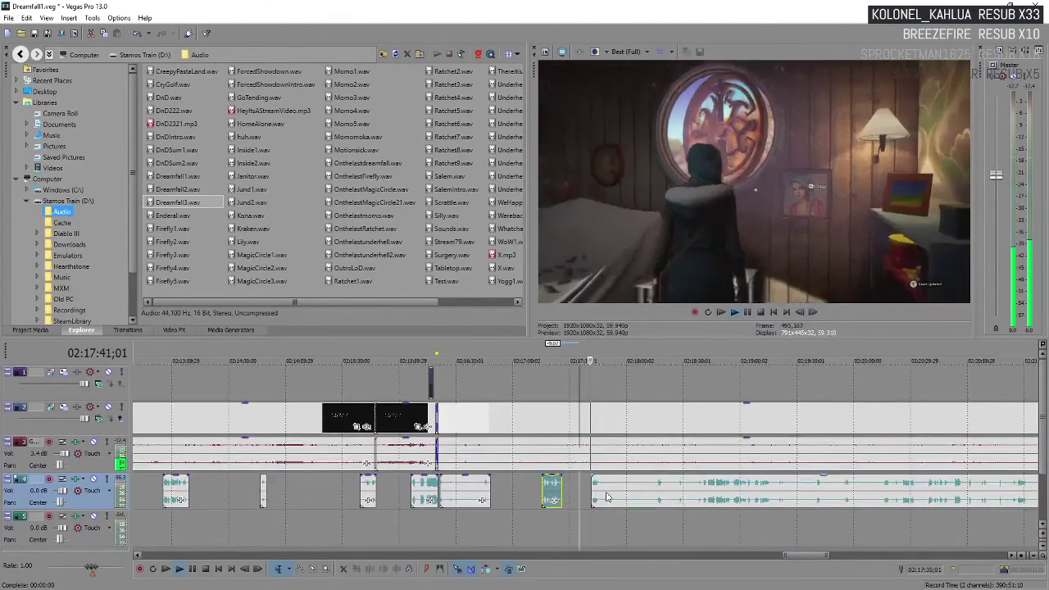
- Split the track 4 commentary at about 02:17:46 and trim the start of the remaining part to about 02:18:15
click(602, 493)
scroll(605, 492, up, 3)
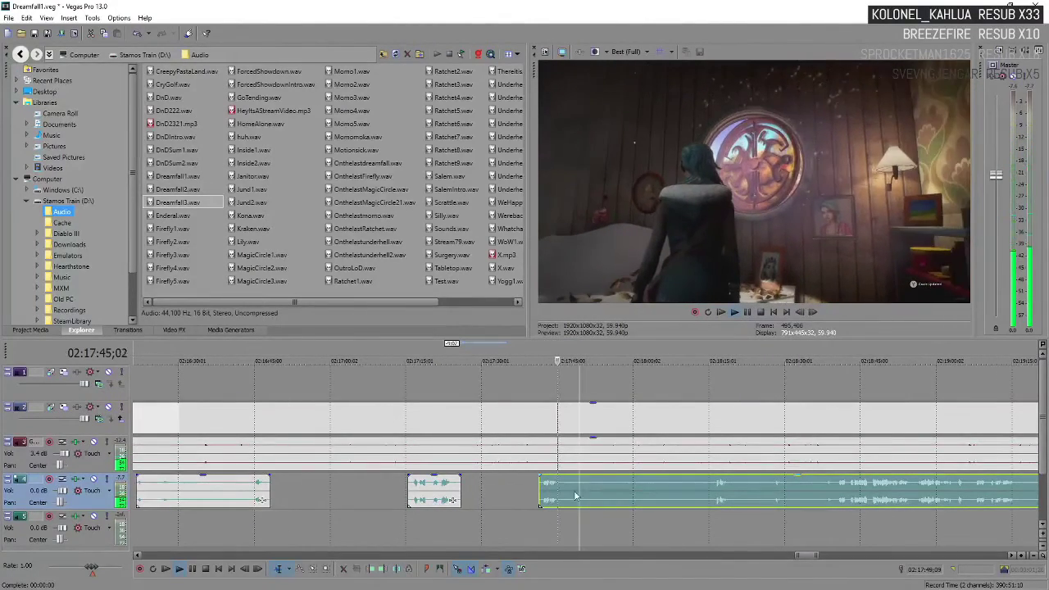
scroll(566, 493, down, 3)
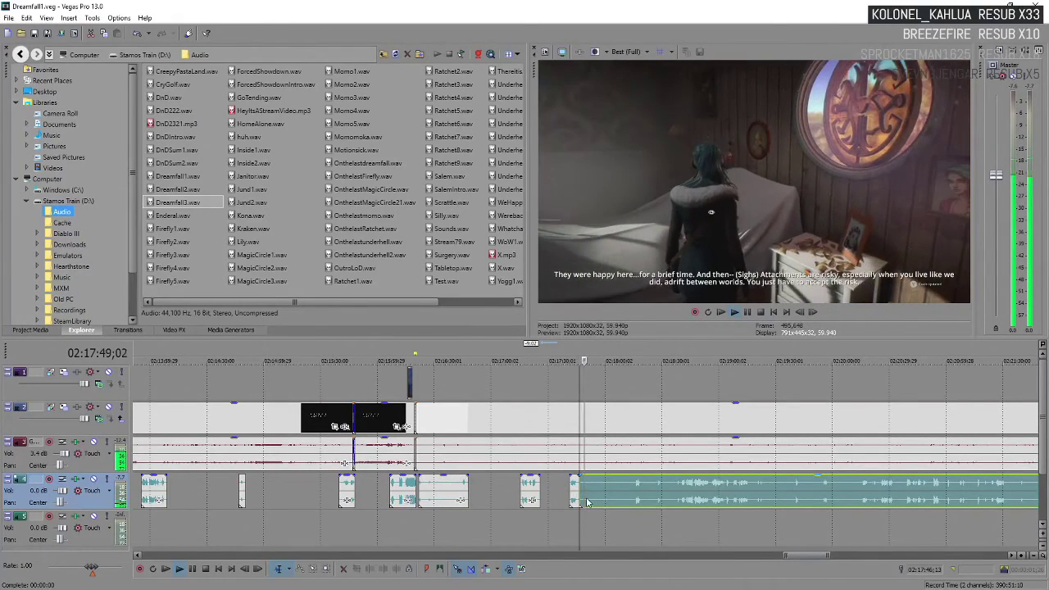
drag(587, 491, 635, 497)
- Play the bedroom scene from 02:18:15;04, split the track 4 commentary at about 02:18:30, and trim the second part's start to about 02:18:38
key(space)
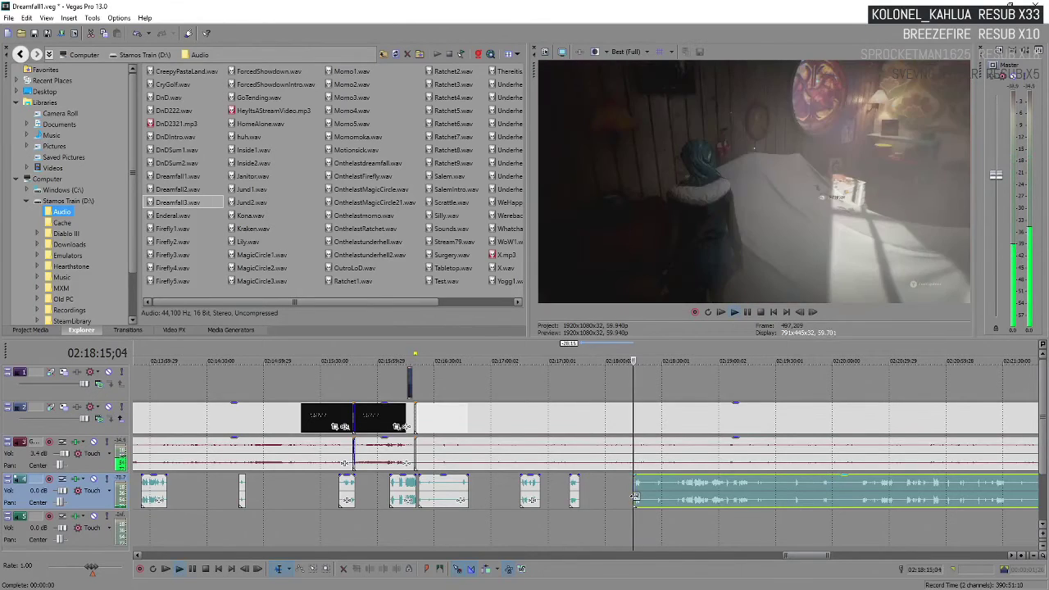
scroll(635, 497, up, 3)
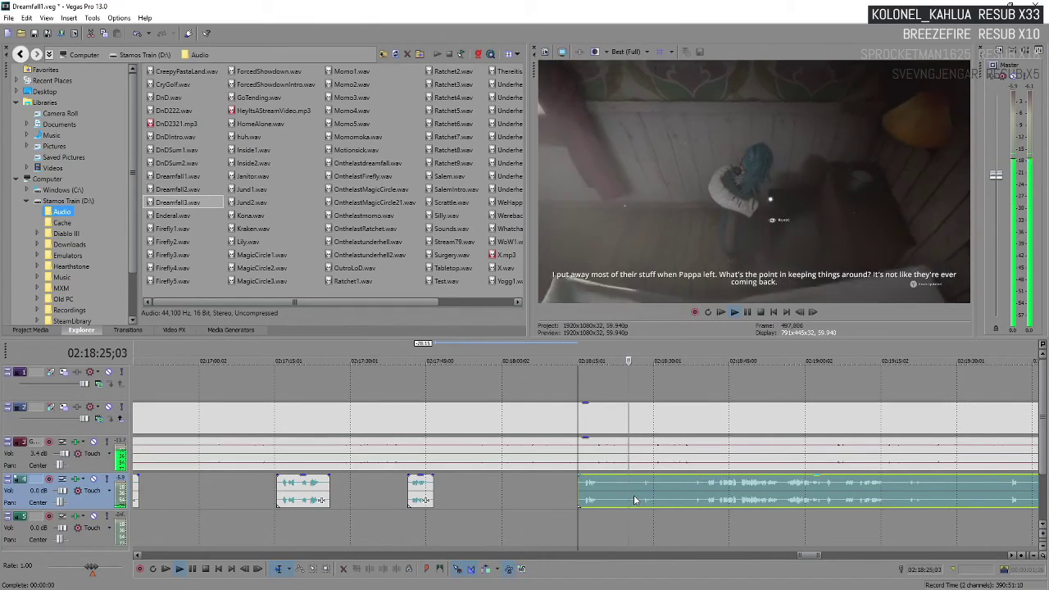
key(Return)
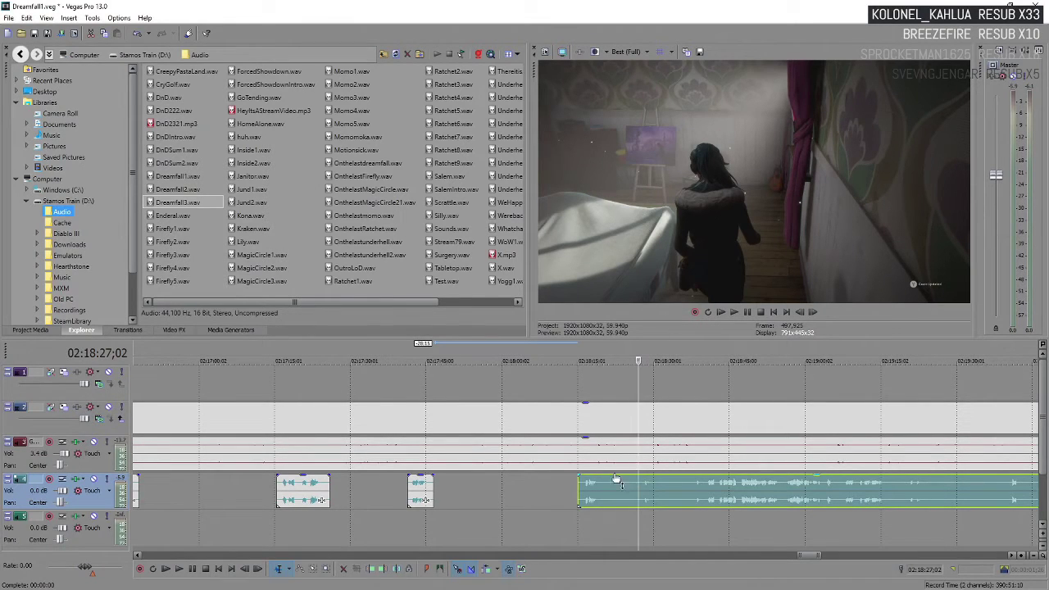
mouse_move(616, 479)
key(space)
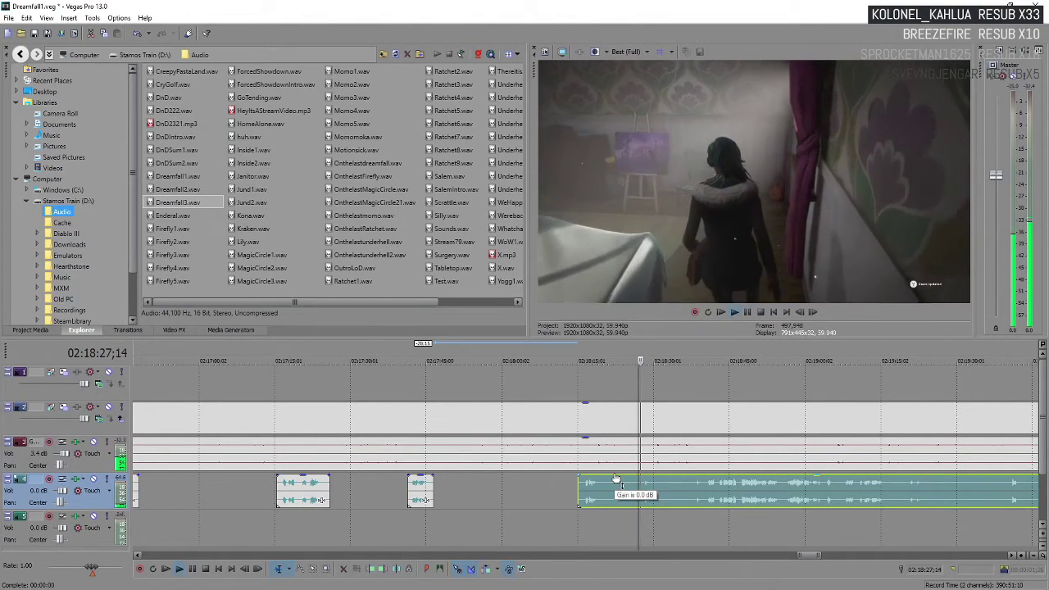
scroll(586, 496, up, 4)
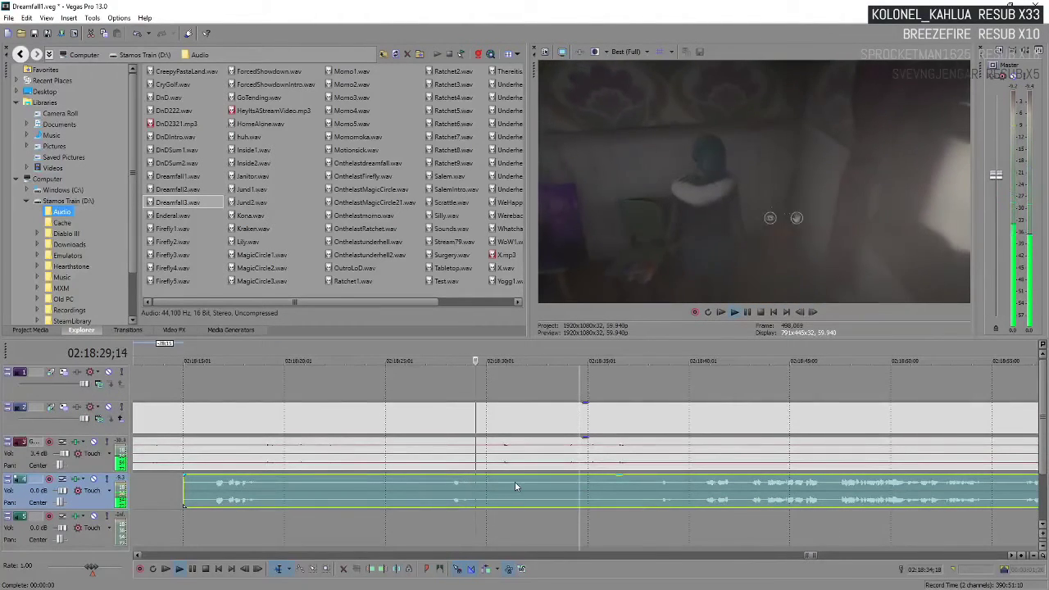
key(s)
scroll(578, 499, down, 3)
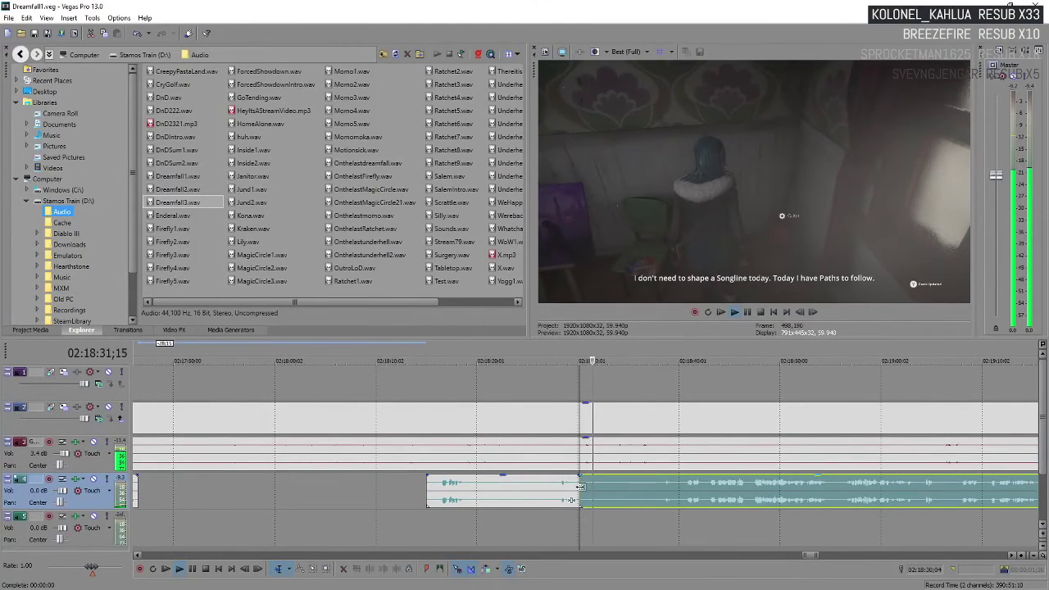
drag(573, 501, 665, 498)
scroll(667, 497, down, 3)
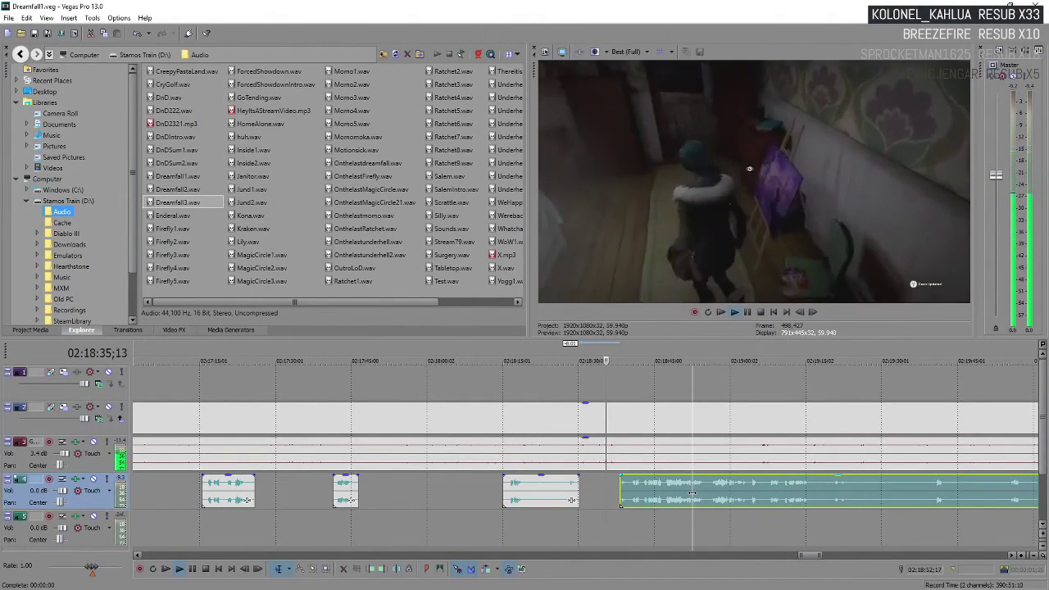
- Play the bedroom and kitchen scenes against the track 4 commentary up to 02:19:43;01
scroll(629, 497, down, 3)
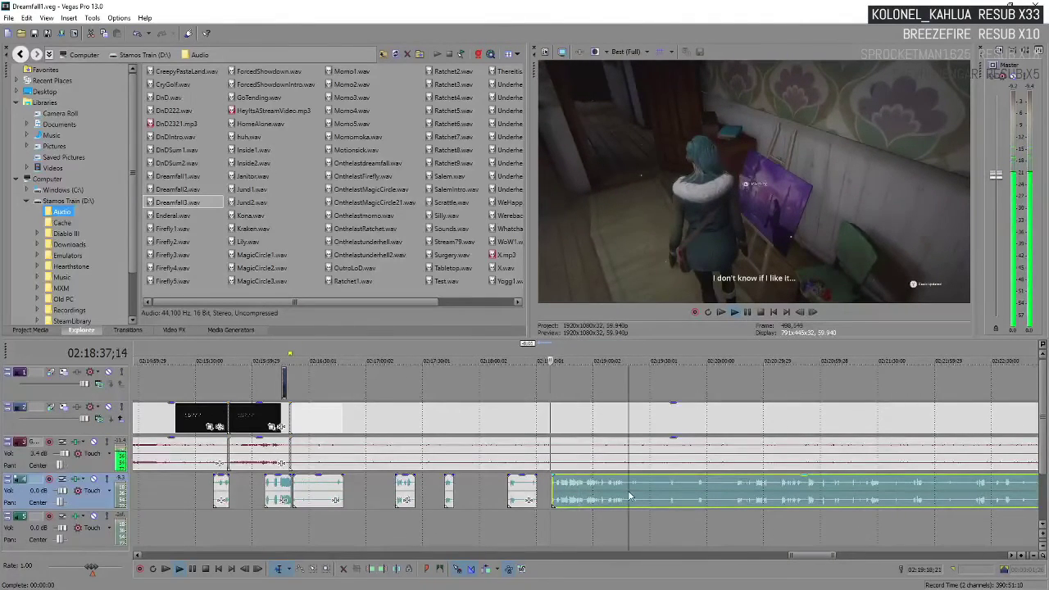
scroll(627, 496, up, 3)
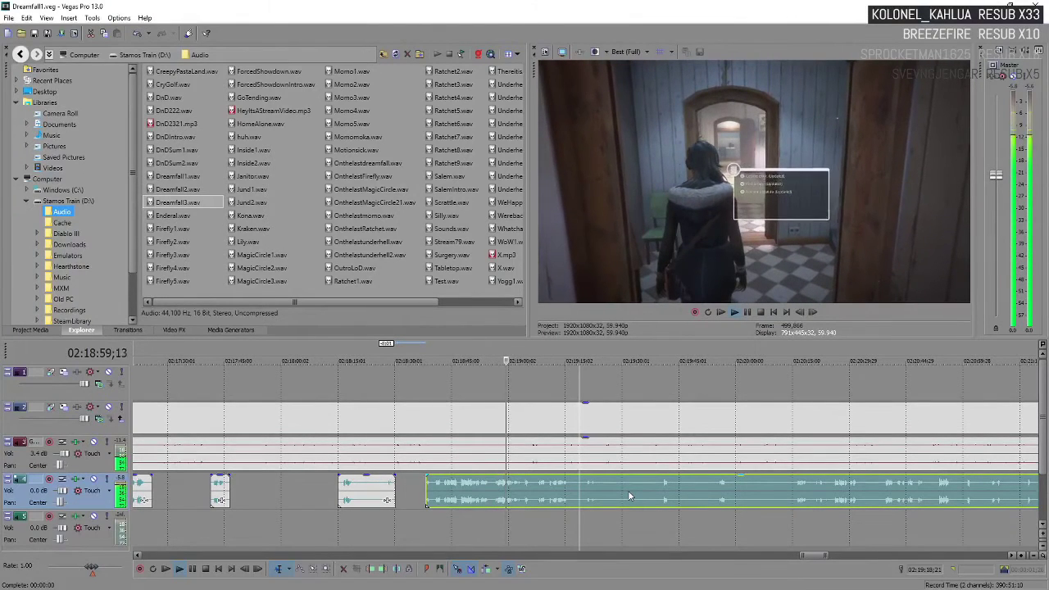
key(space)
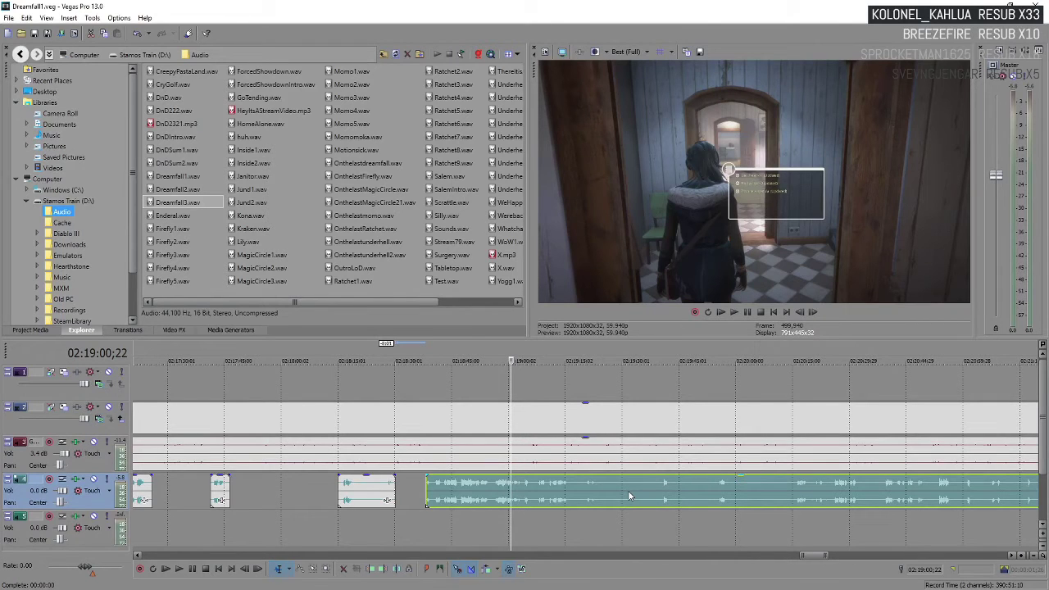
key(space)
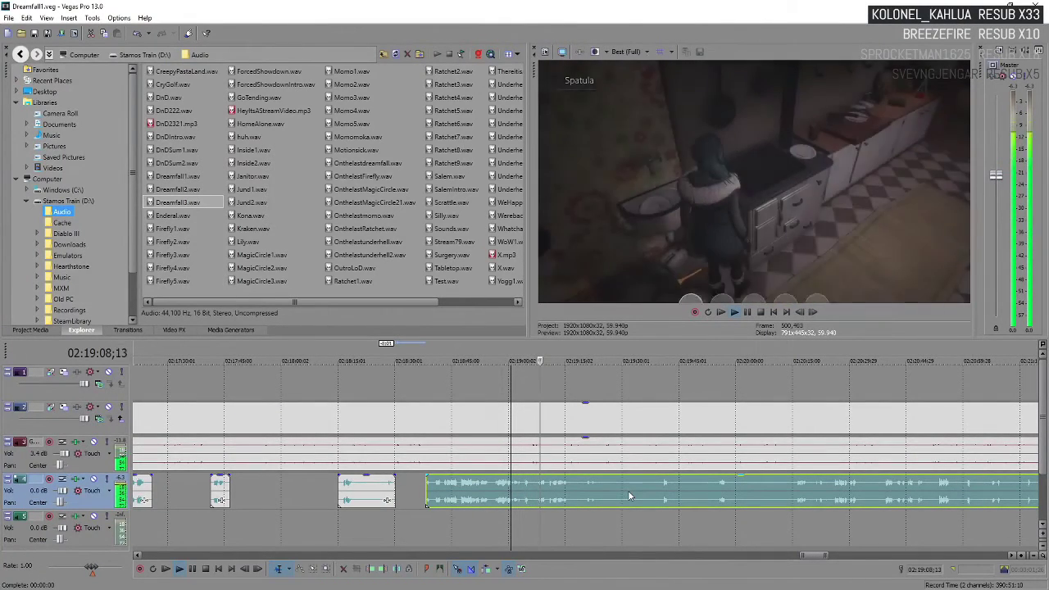
key(space)
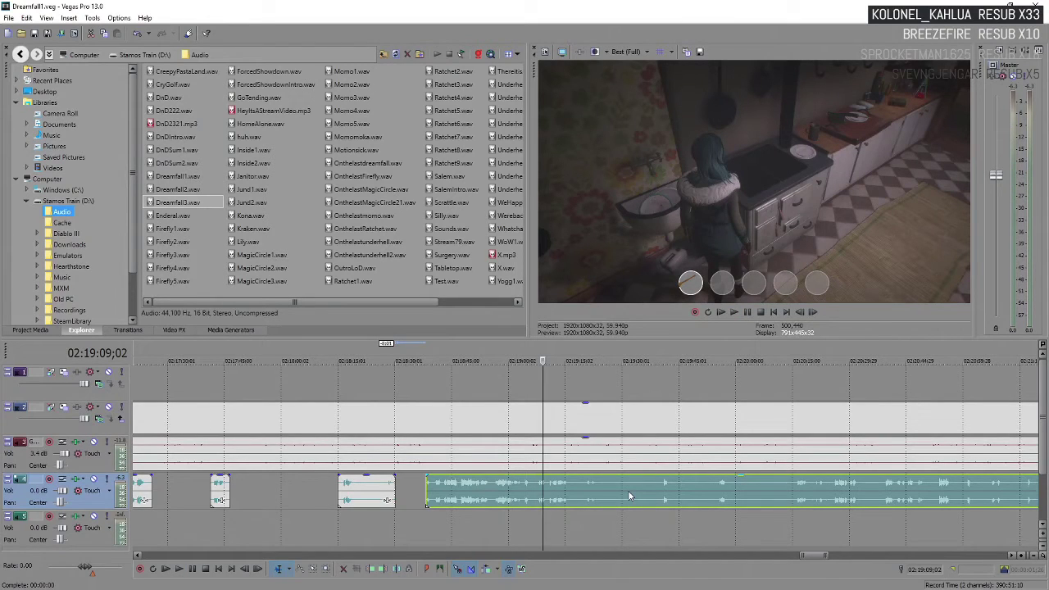
key(space)
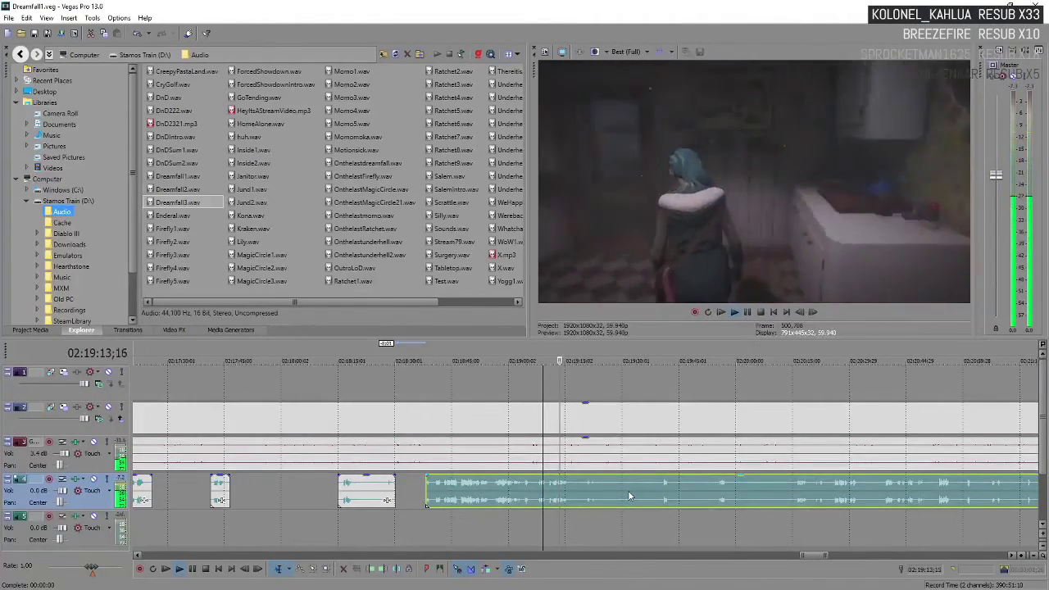
key(space)
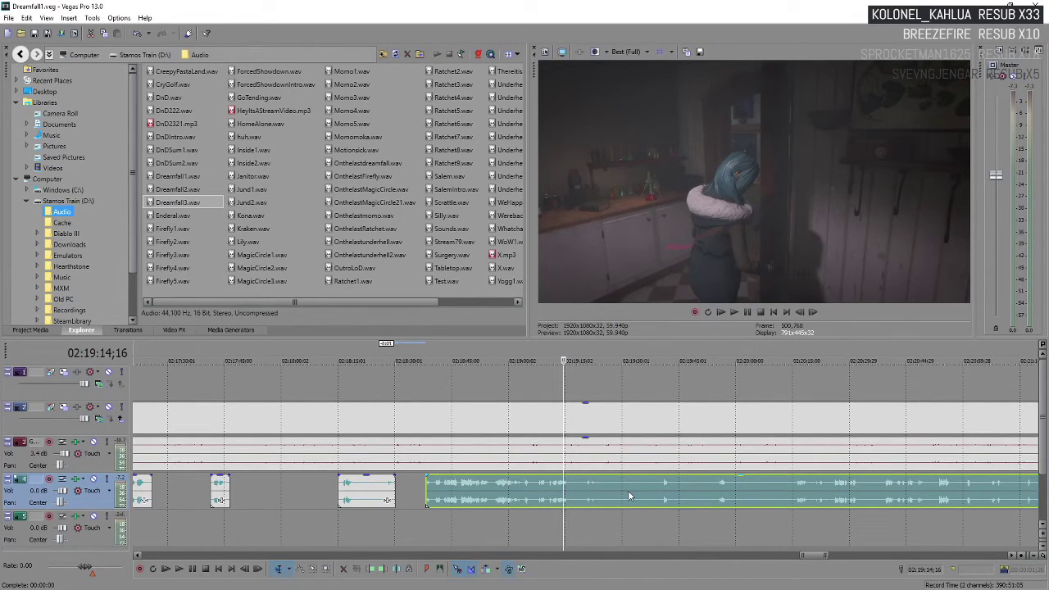
key(space)
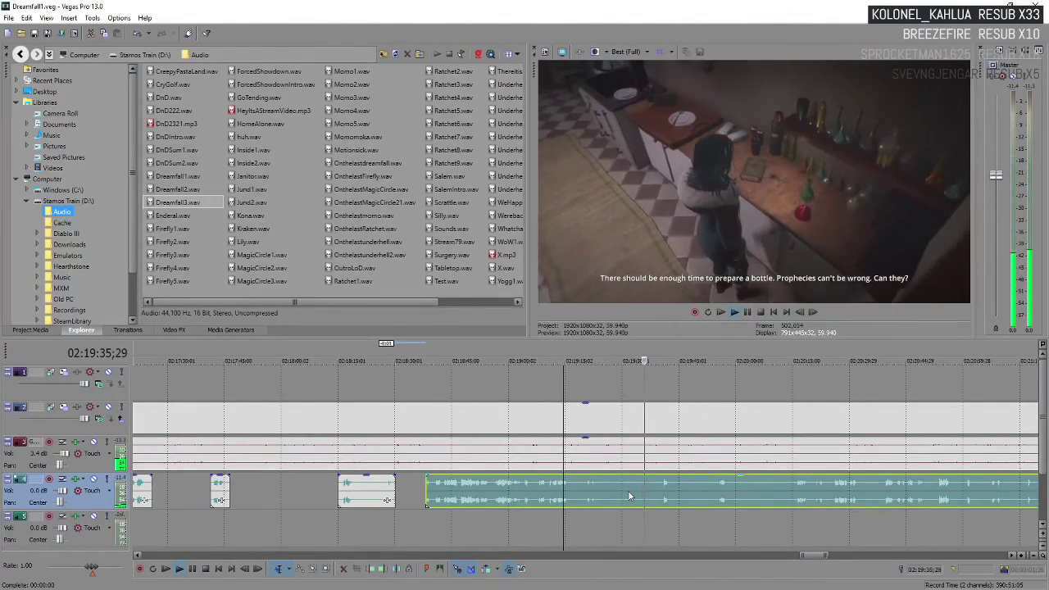
key(Return)
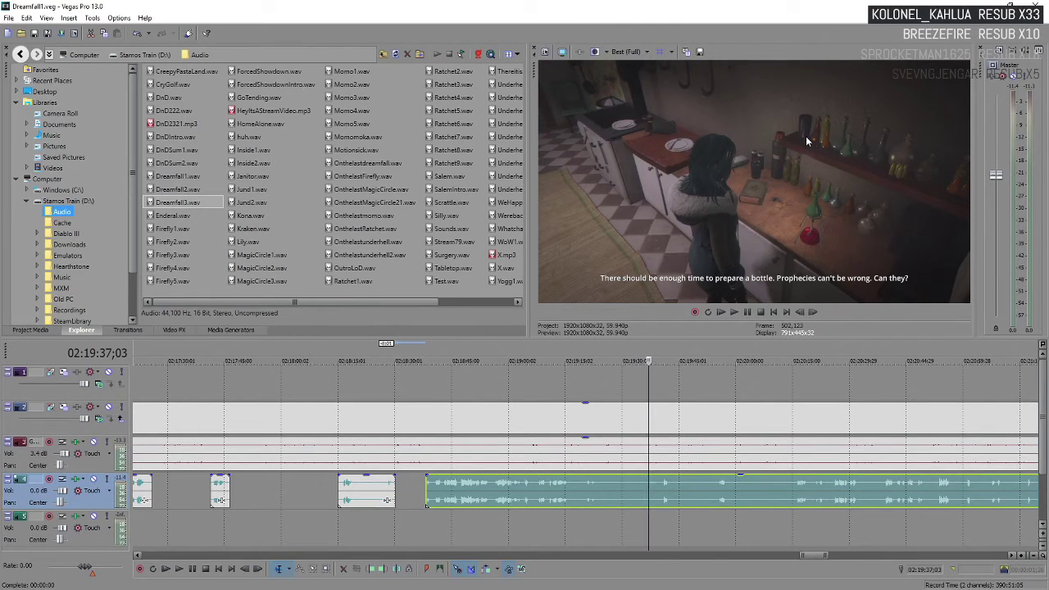
key(space)
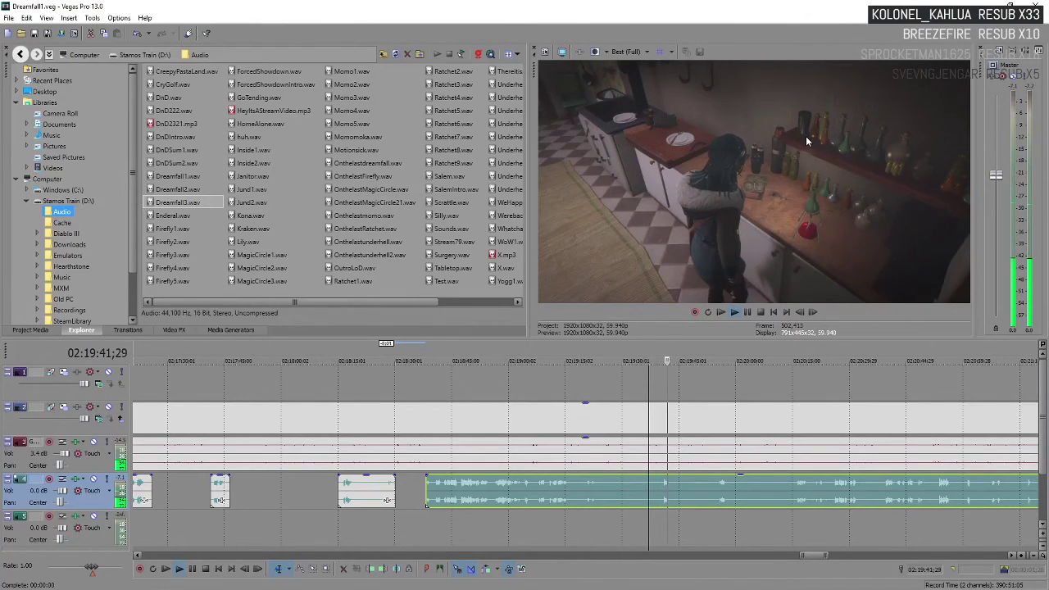
key(Return)
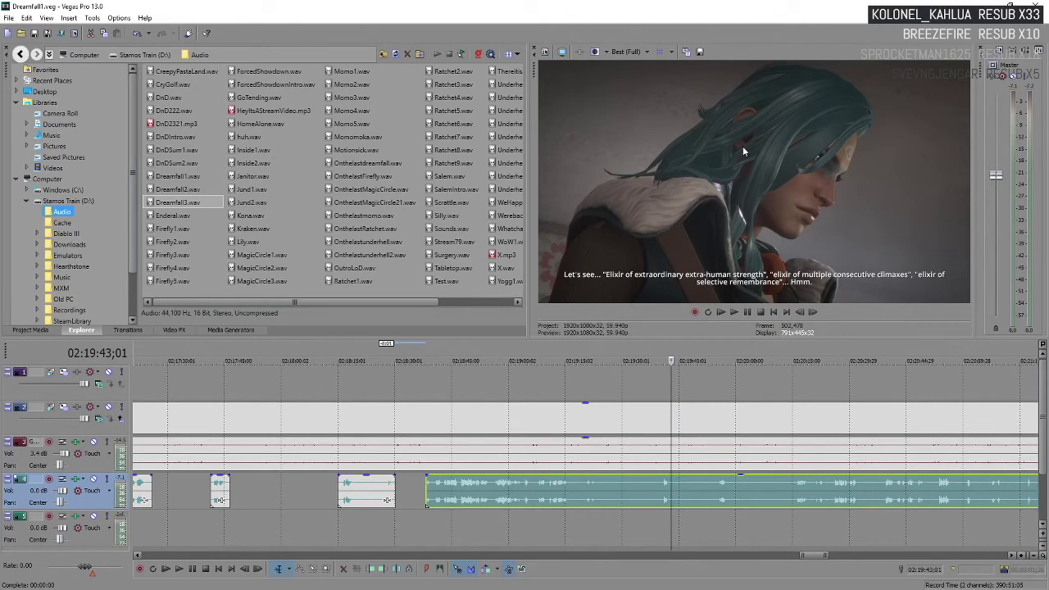
- Review the elixir close-up from 02:19:43;01 to 02:19:50;28 against a closer view of the commentary waveform
key(space)
scroll(628, 500, up, 2)
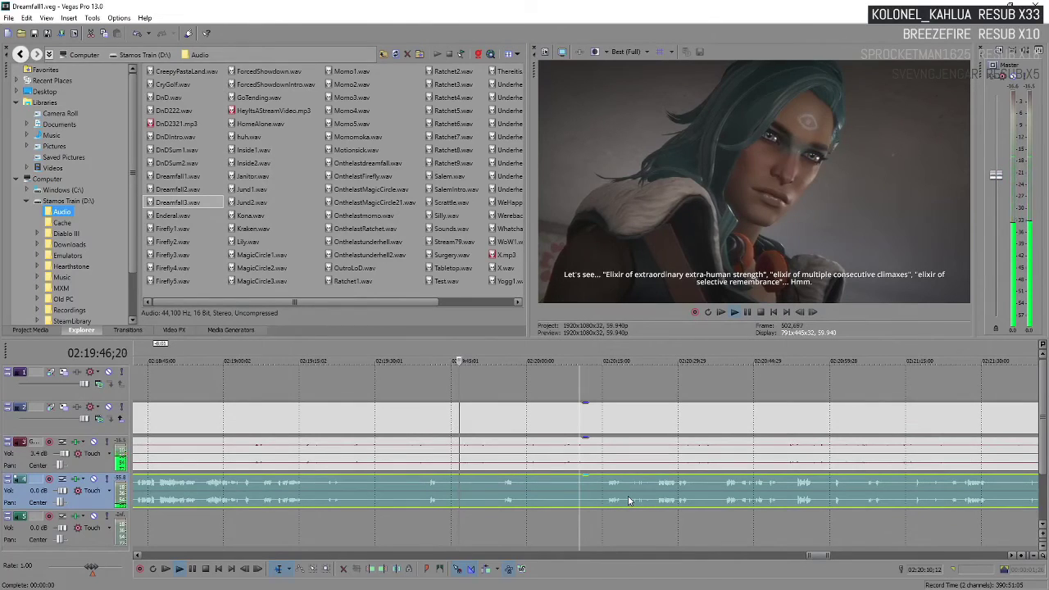
key(space)
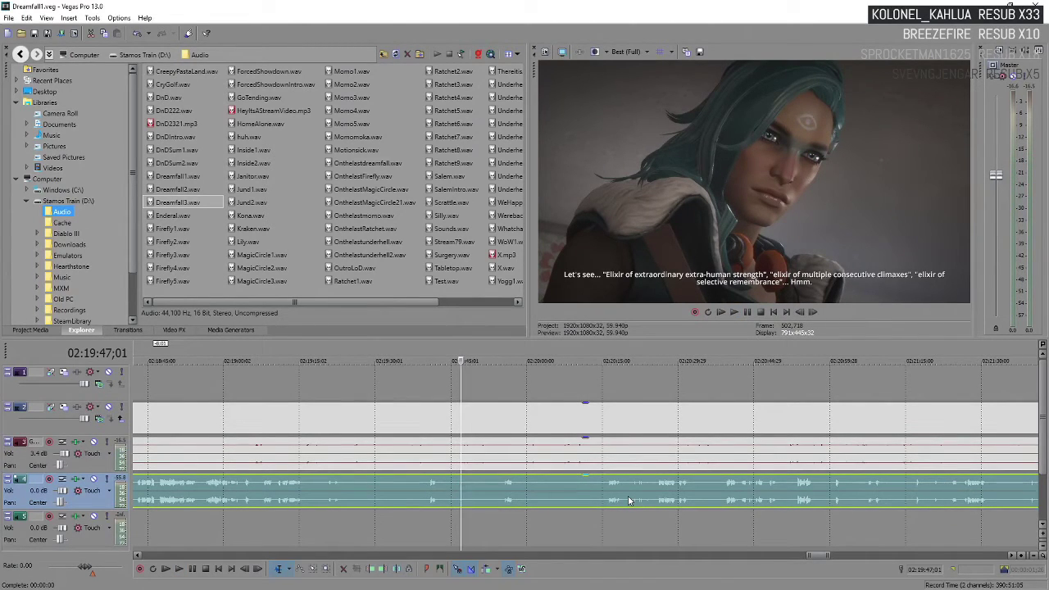
key(space)
key(space)
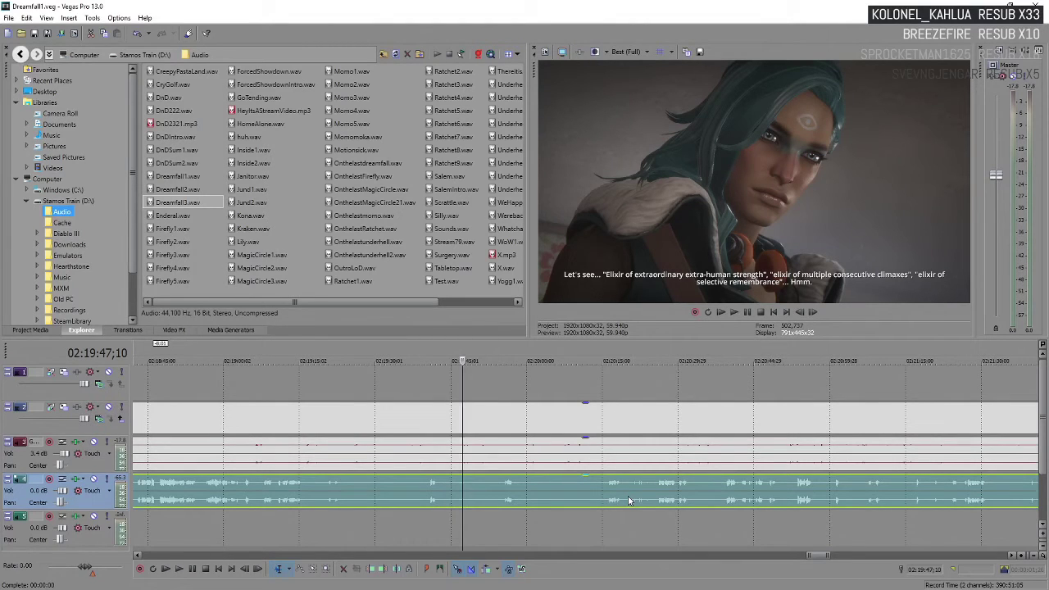
key(space)
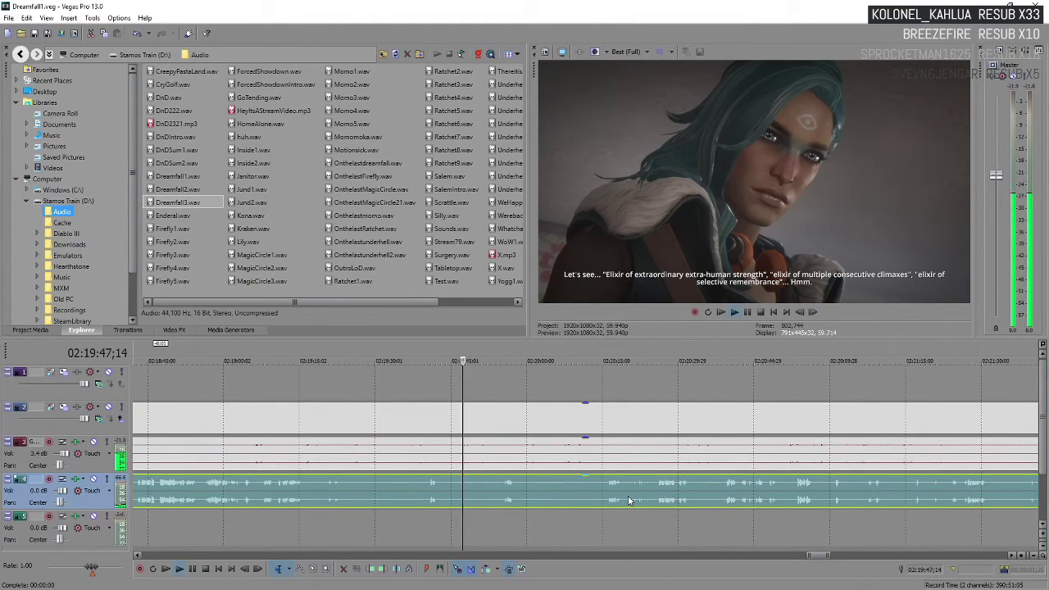
click(604, 500)
scroll(574, 504, up, 2)
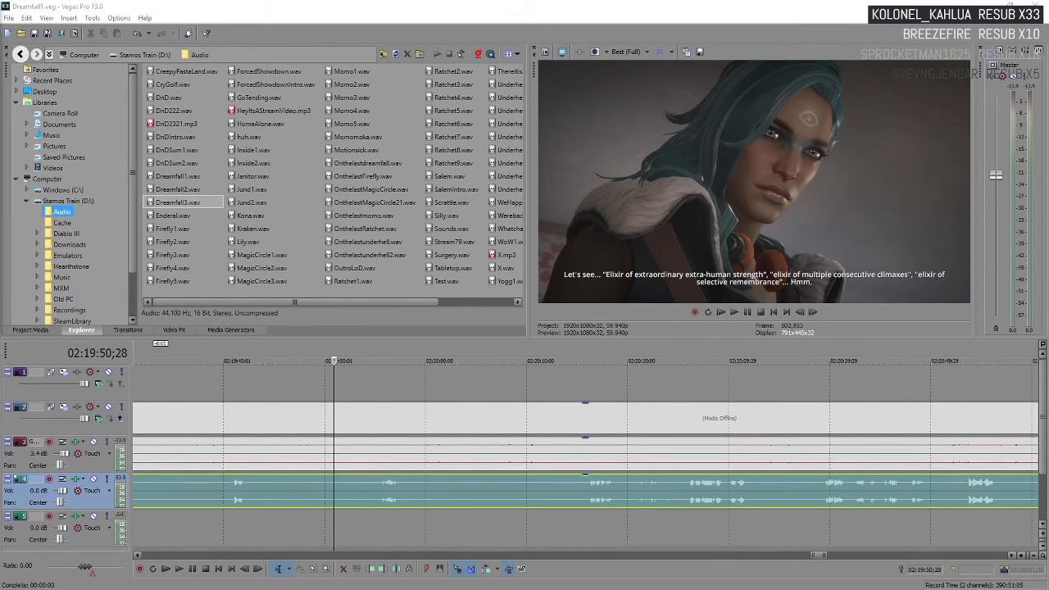
- Switch to the Chrome browser and look through the live Pokémon Go channels on Twitch
key(alt+Tab)
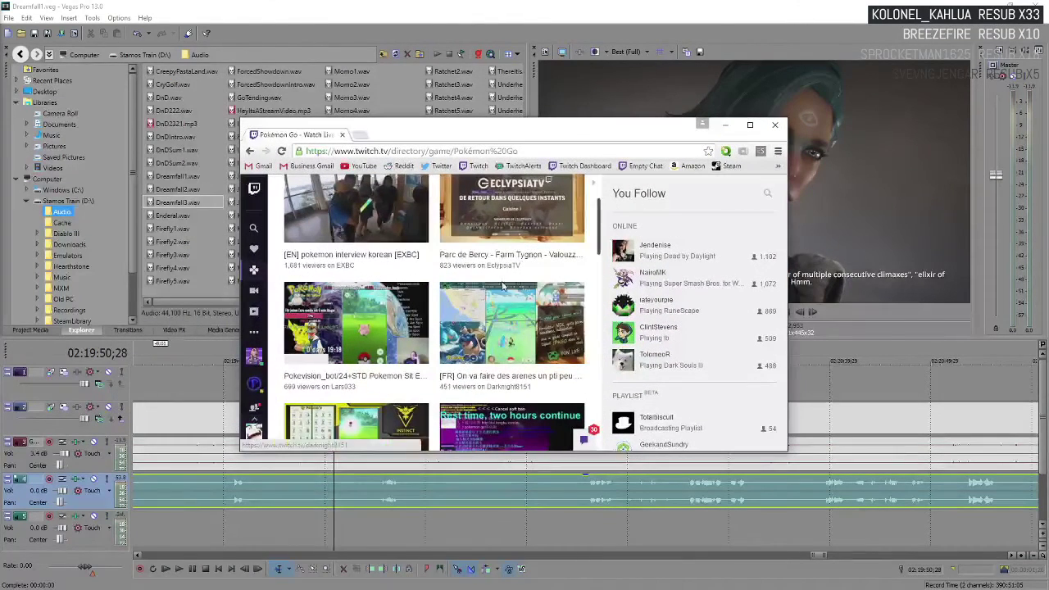
scroll(495, 283, up, 1)
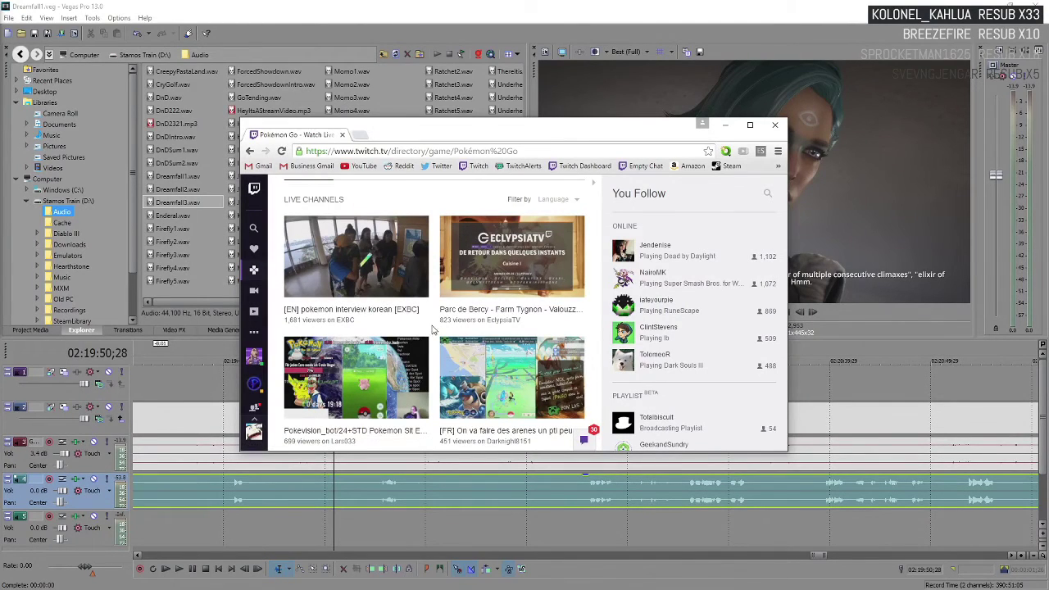
scroll(434, 329, down, 1)
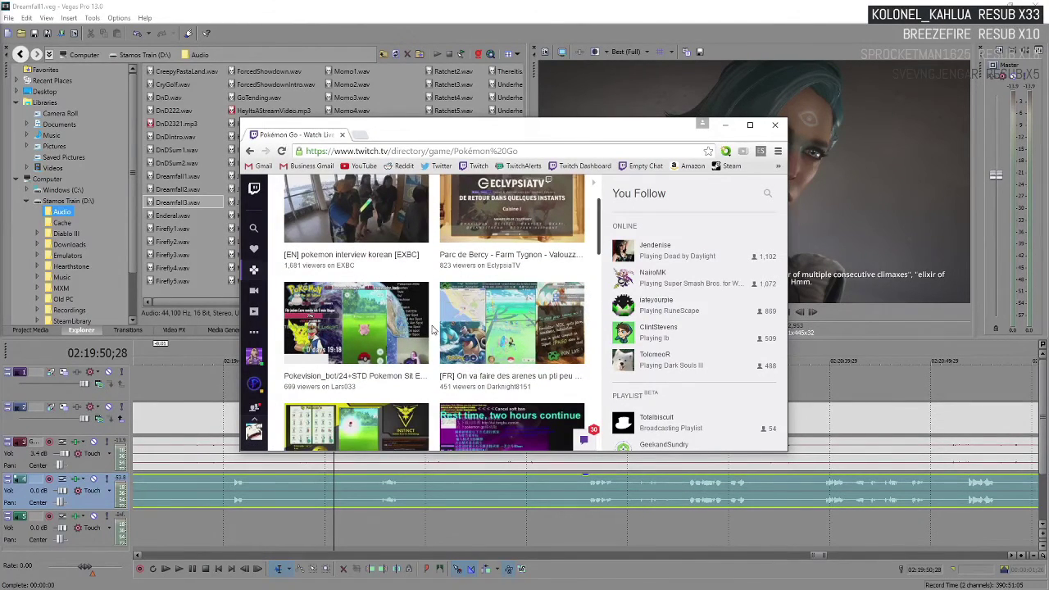
scroll(434, 329, down, 1)
scroll(433, 329, down, 1)
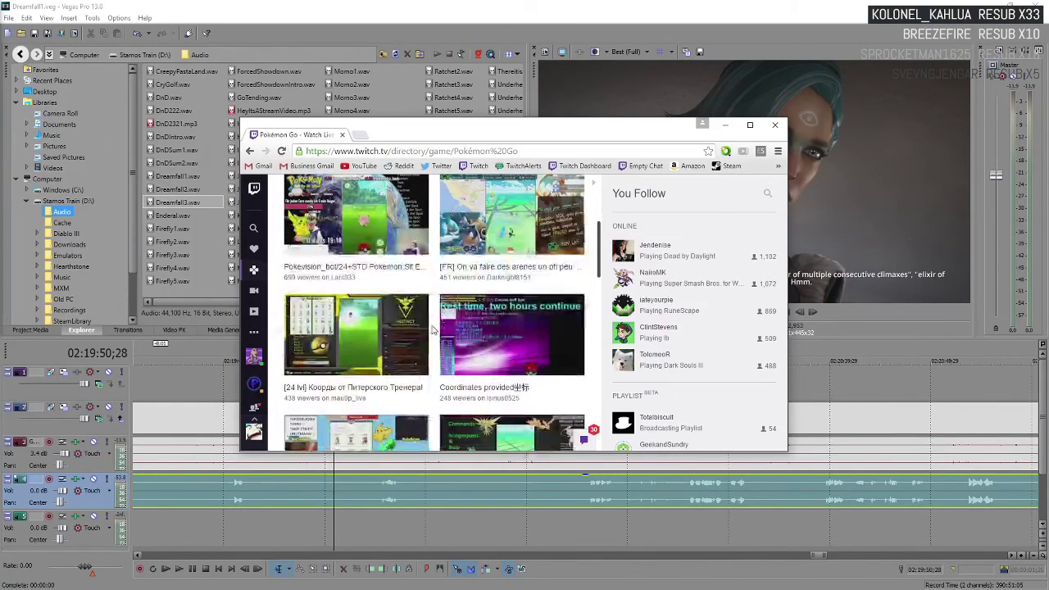
scroll(433, 329, down, 1)
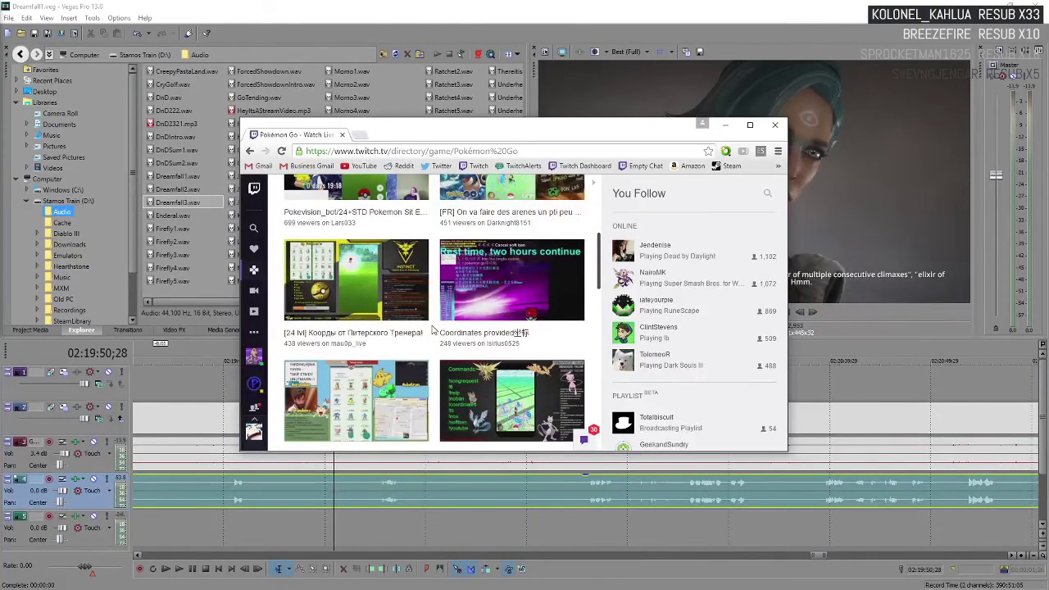
- Scan the rest of the Pokémon Go live channel list down to the least-watched streams and return to its start
scroll(433, 330, down, 1)
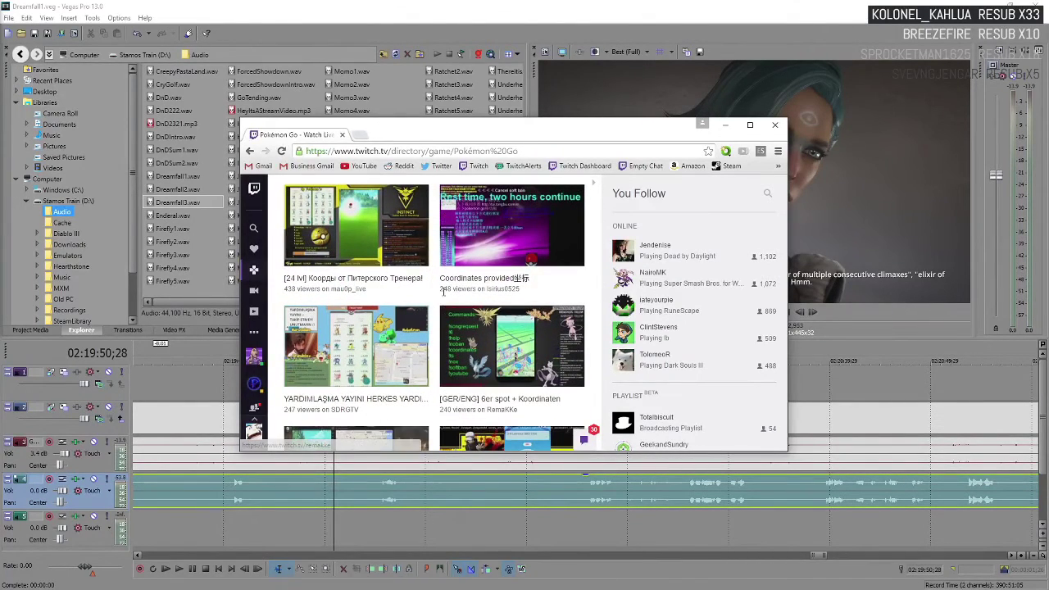
scroll(443, 290, down, 1)
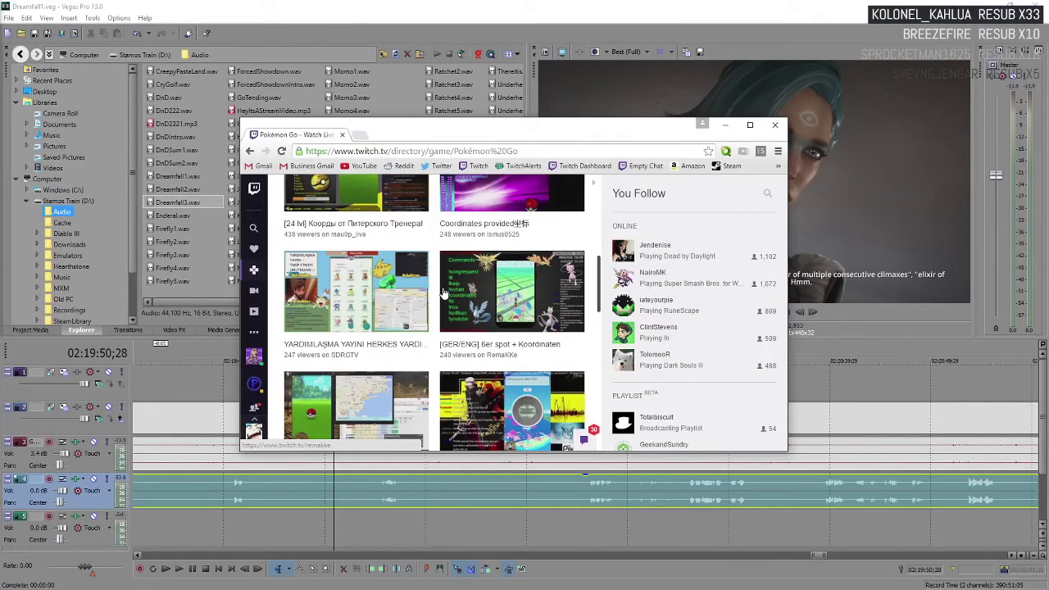
scroll(444, 293, down, 3)
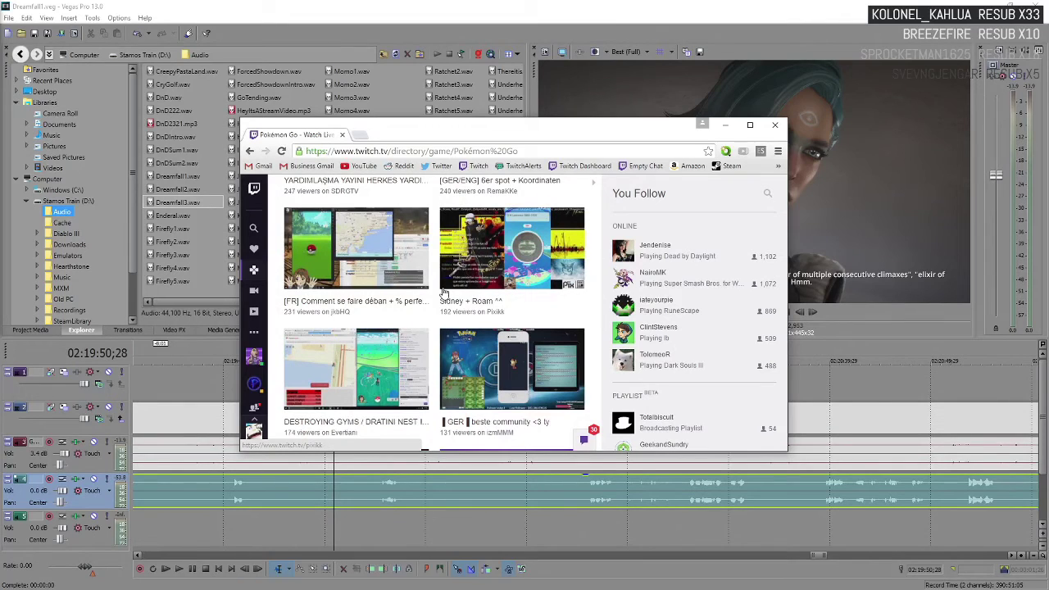
scroll(443, 293, down, 3)
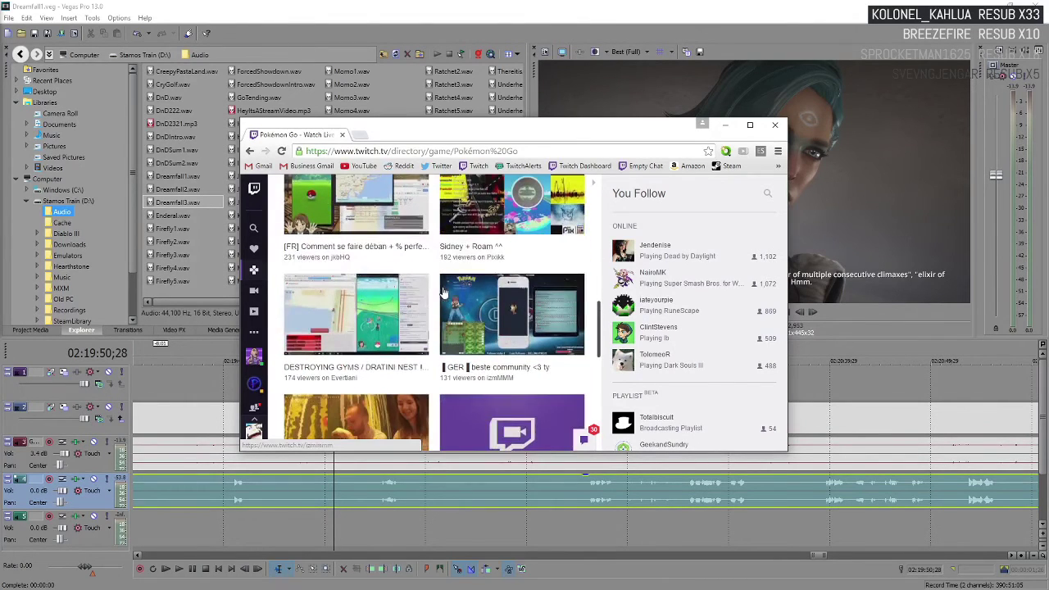
scroll(443, 292, down, 1)
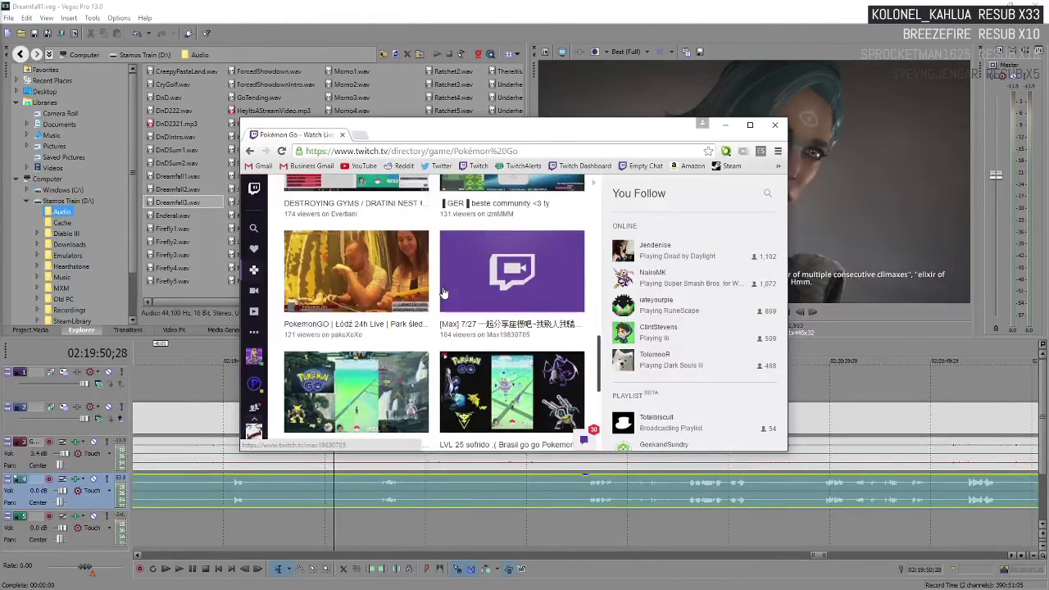
scroll(443, 293, down, 1)
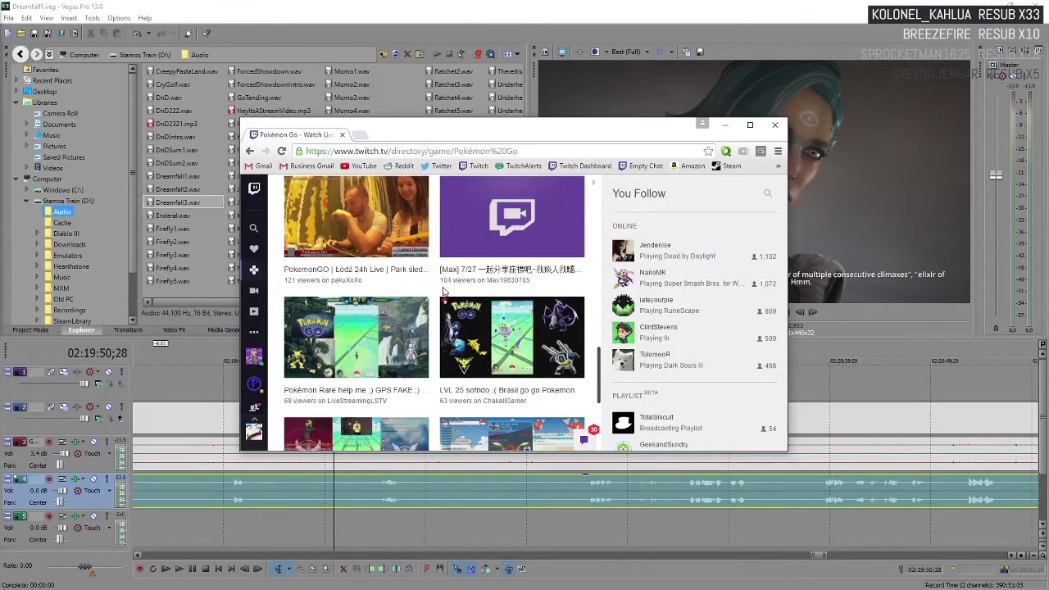
scroll(443, 293, down, 1)
scroll(443, 293, down, 2)
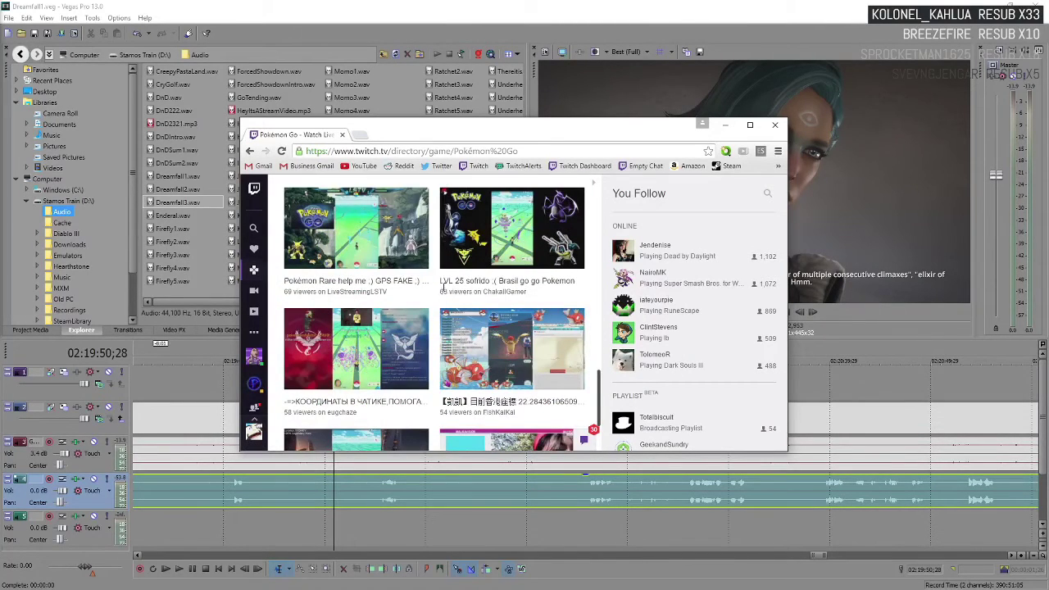
scroll(444, 291, down, 2)
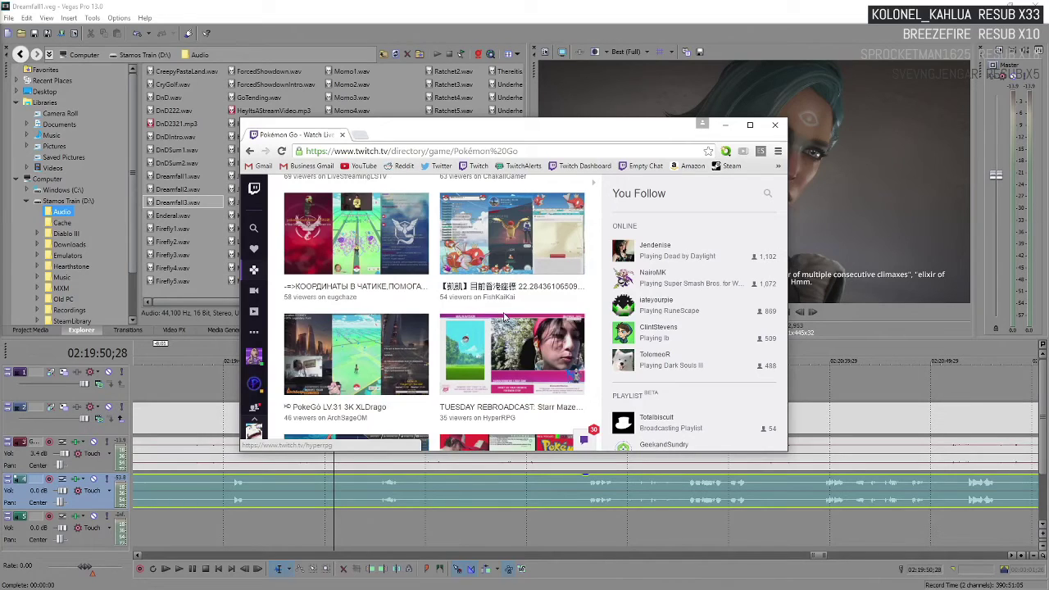
scroll(504, 317, down, 1)
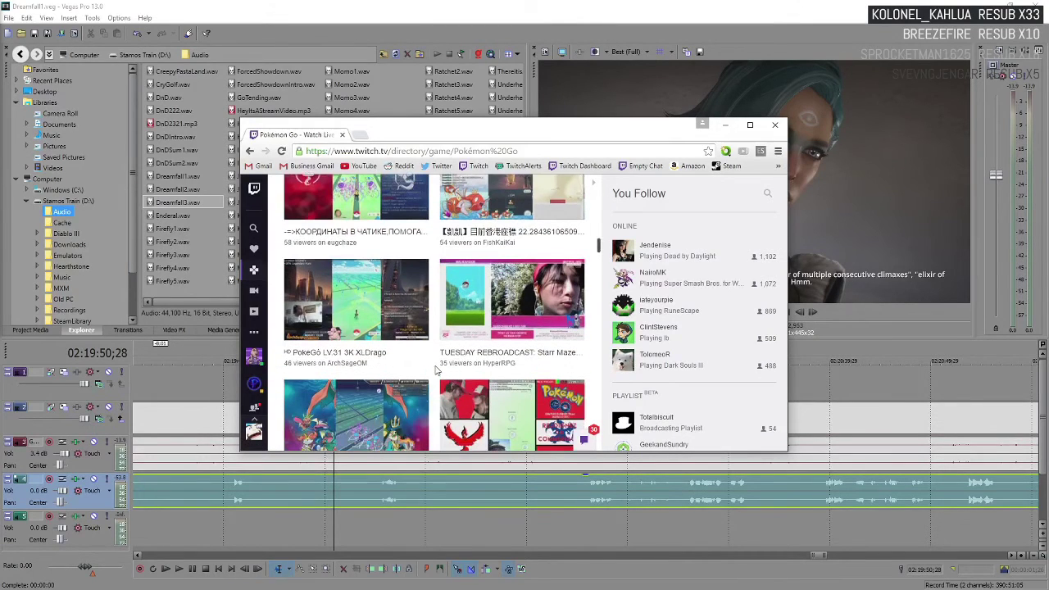
scroll(437, 368, down, 2)
scroll(434, 368, down, 1)
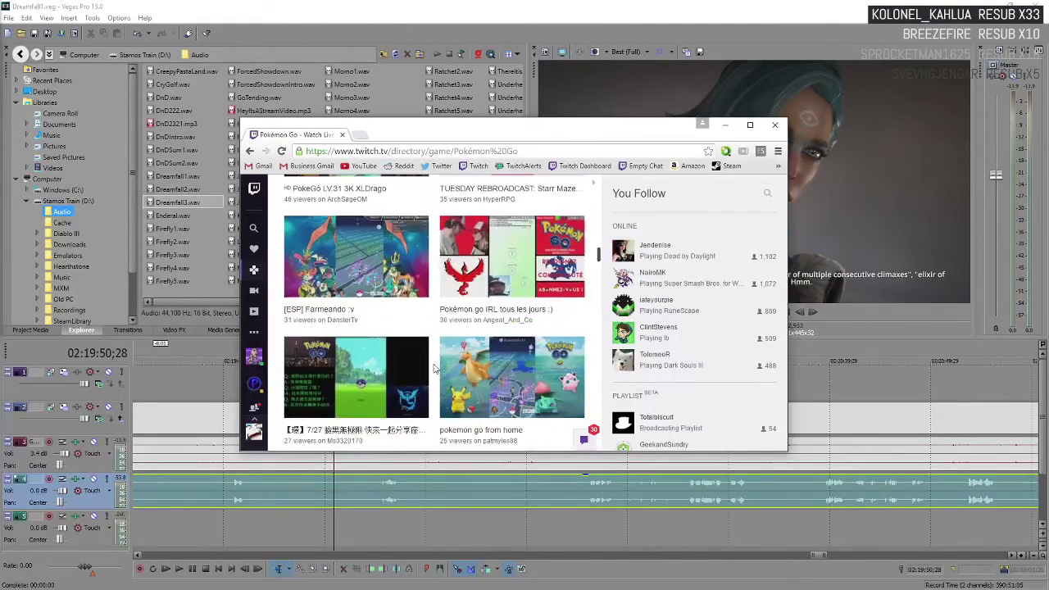
scroll(434, 369, down, 4)
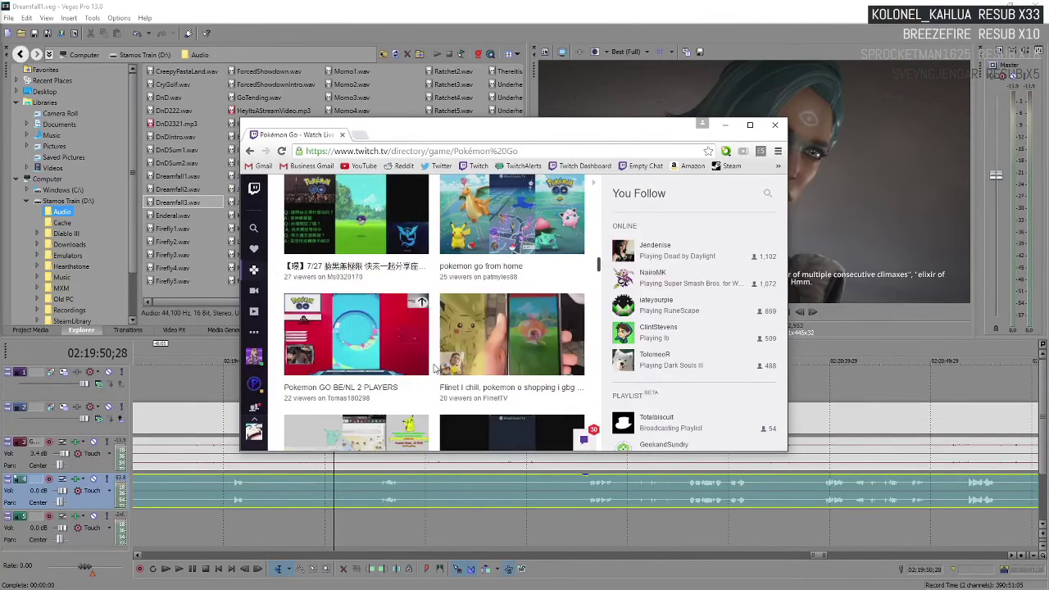
scroll(434, 368, down, 2)
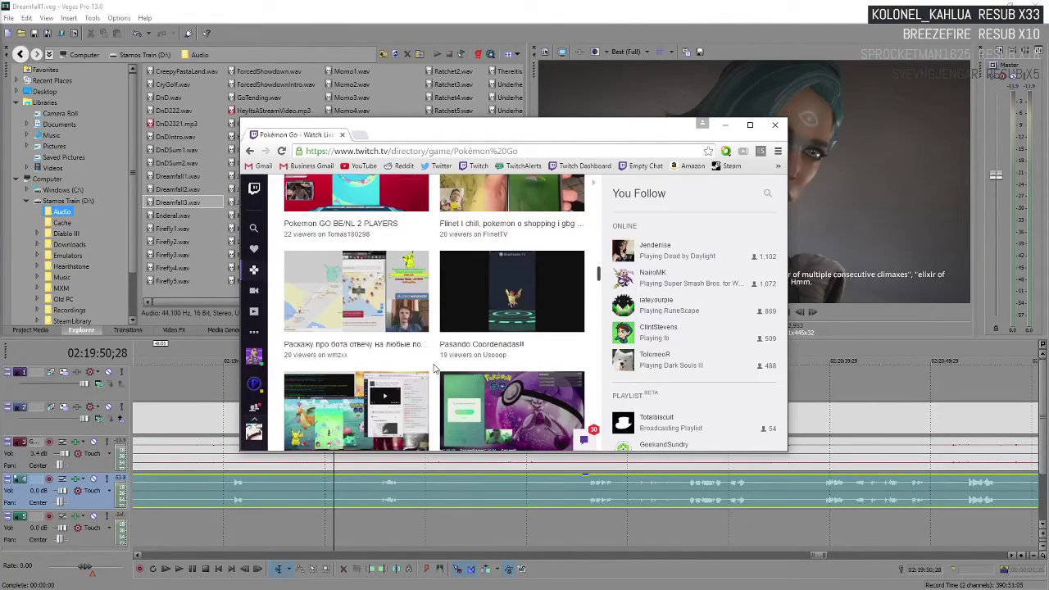
scroll(434, 369, down, 3)
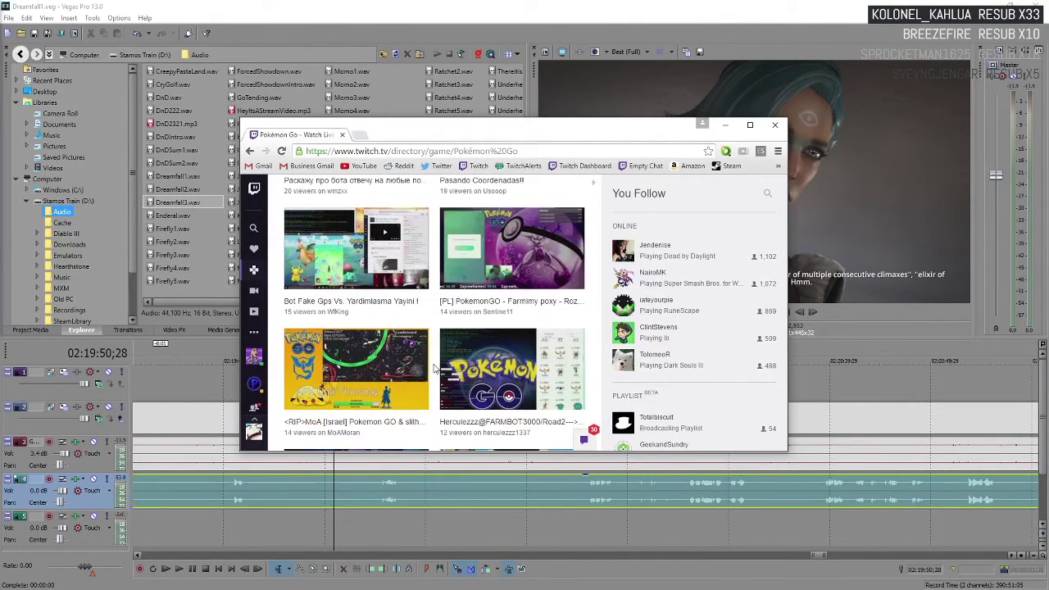
scroll(436, 368, up, 10)
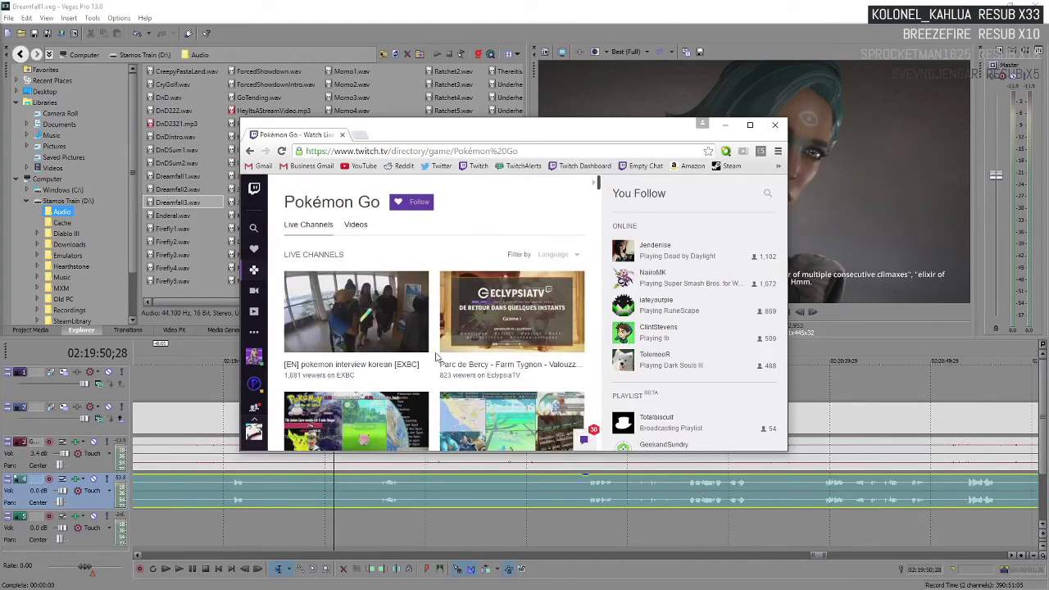
- Open the "pokemon interview korean" stream, pause its video, and look through the channel's posts
click(385, 334)
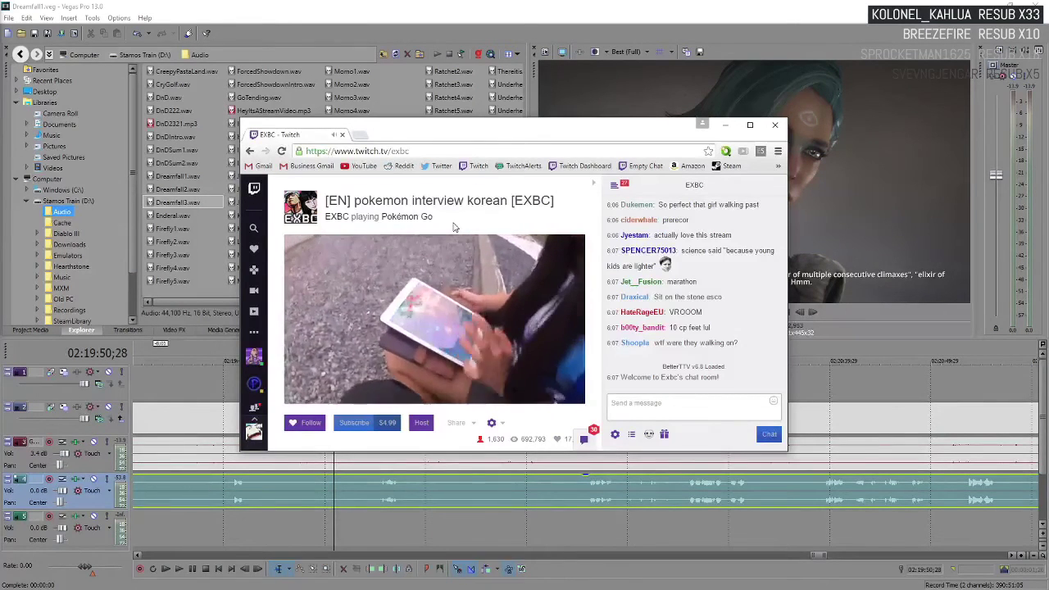
click(446, 299)
scroll(463, 318, down, 8)
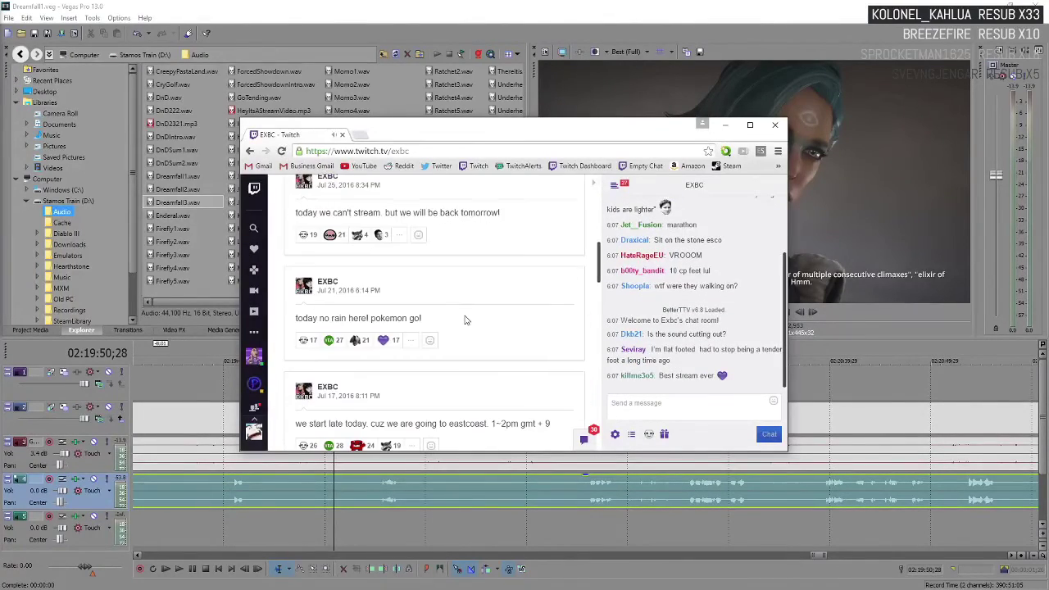
scroll(464, 320, down, 10)
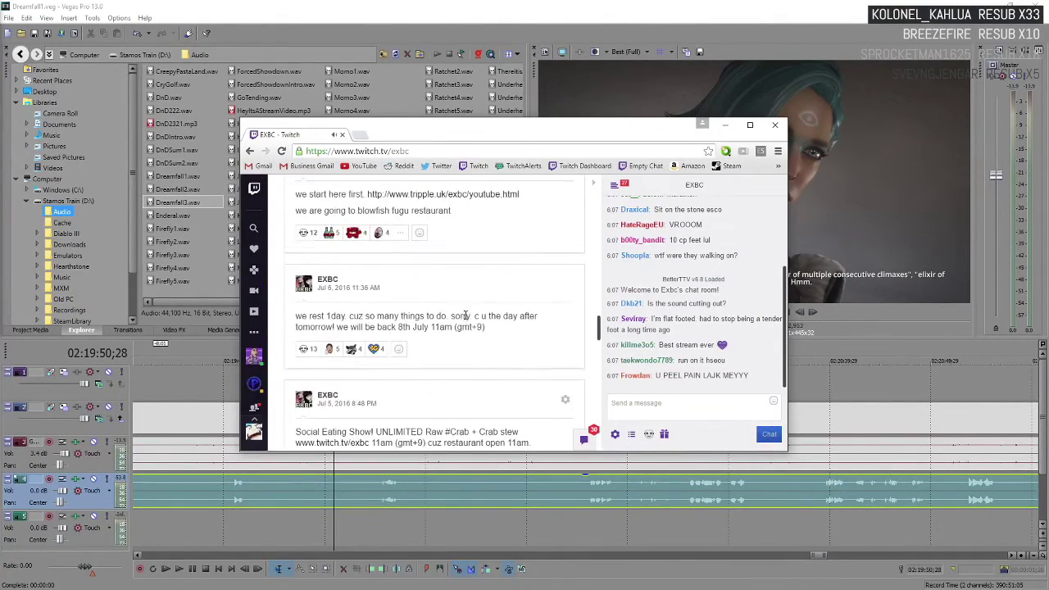
scroll(464, 320, up, 15)
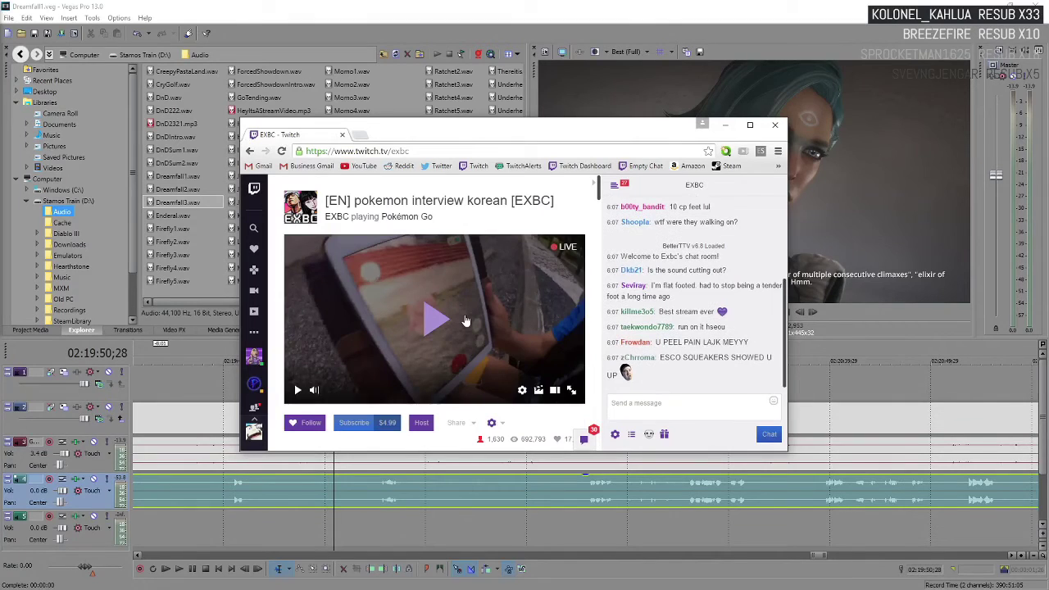
scroll(465, 320, down, 1)
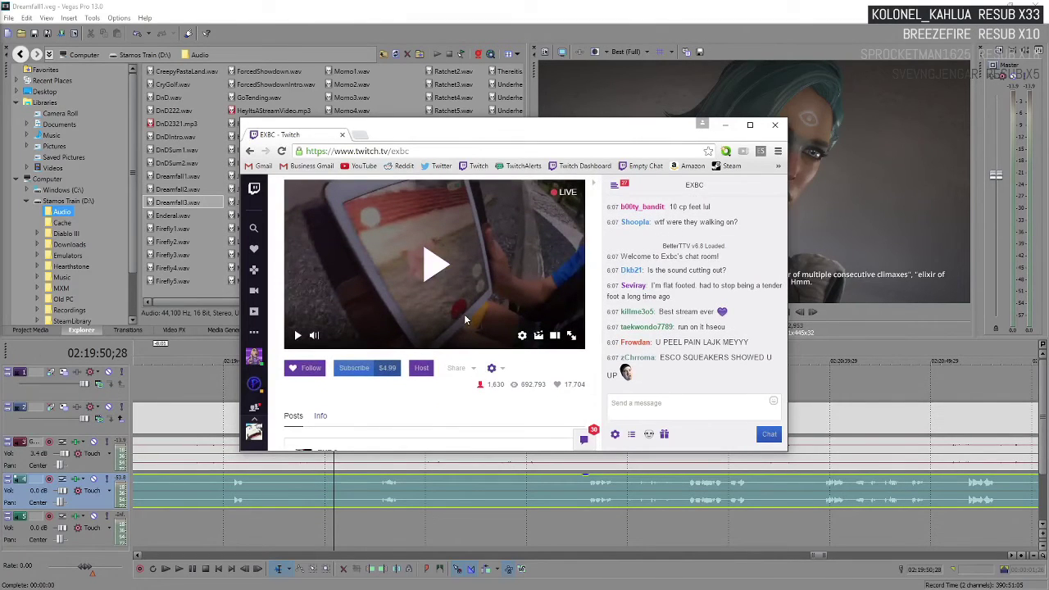
- Return to the Pokémon Go channel list, look over its first entries, and close the browser to resume in Vegas Pro
key(alt+Left)
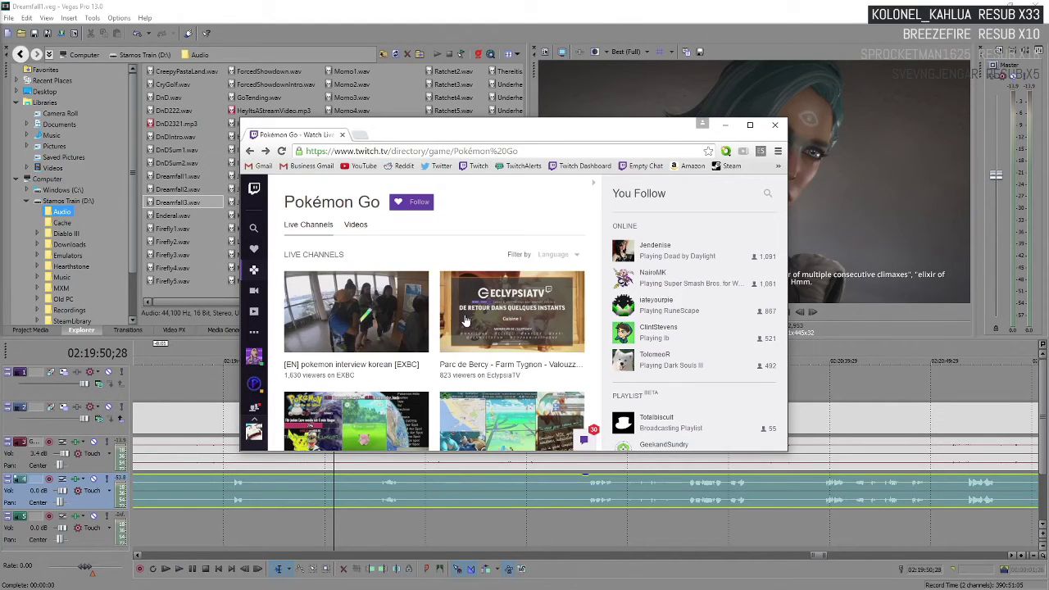
scroll(465, 319, down, 2)
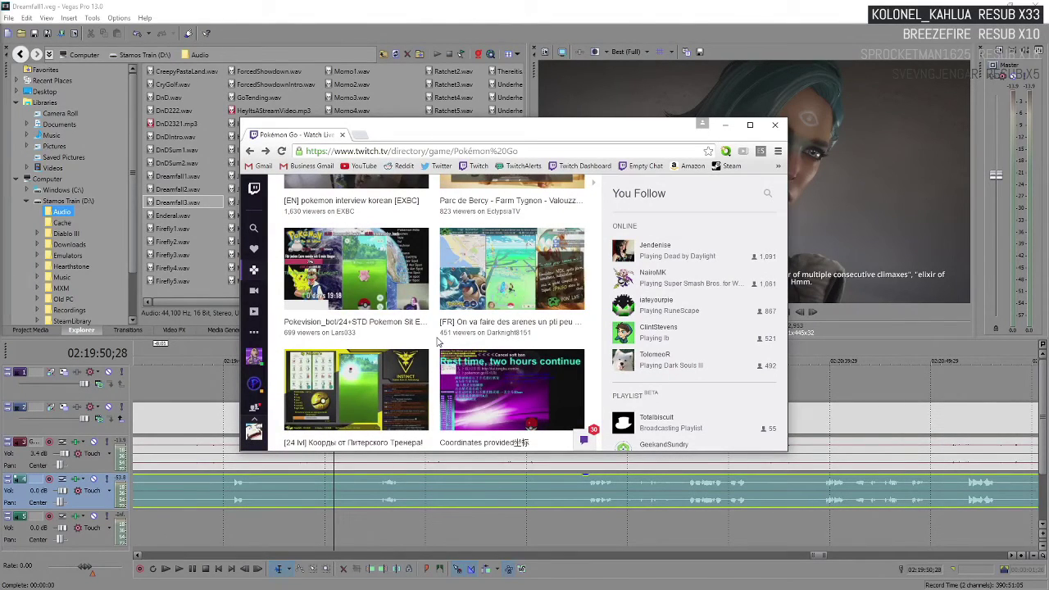
scroll(438, 342, down, 1)
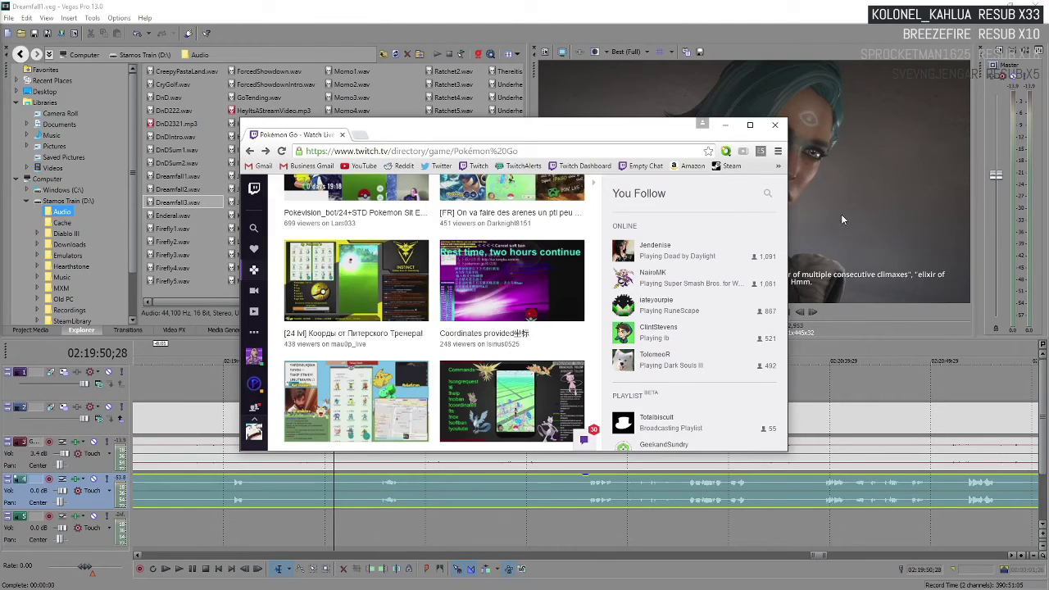
click(774, 124)
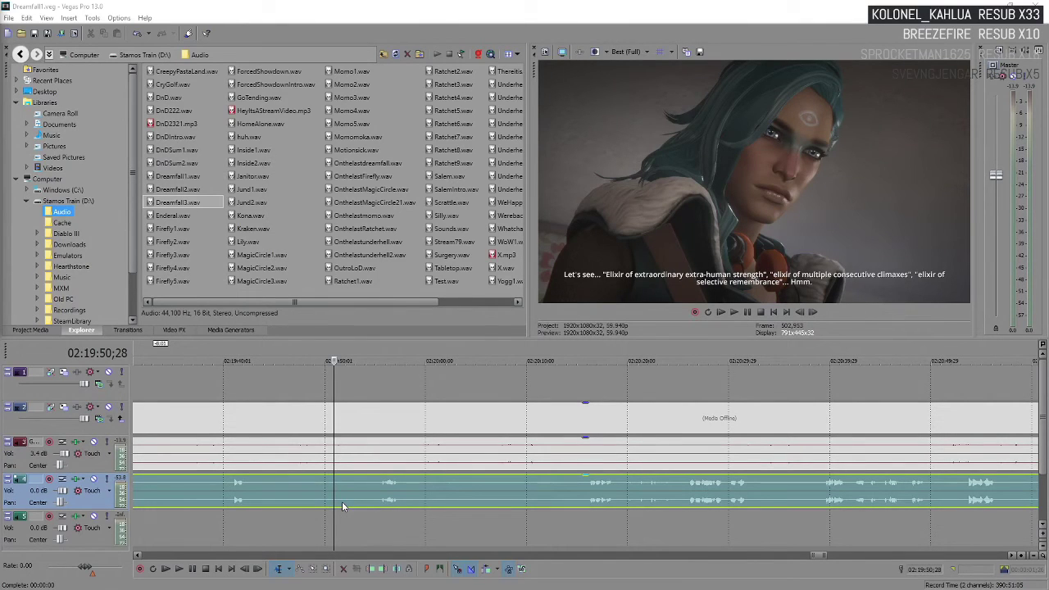
- Play the elixir close-up from 02:19:50;28 to 02:19:57;13 against the track 4 commentary, then set the cursor to 02:19:54;03
key(space)
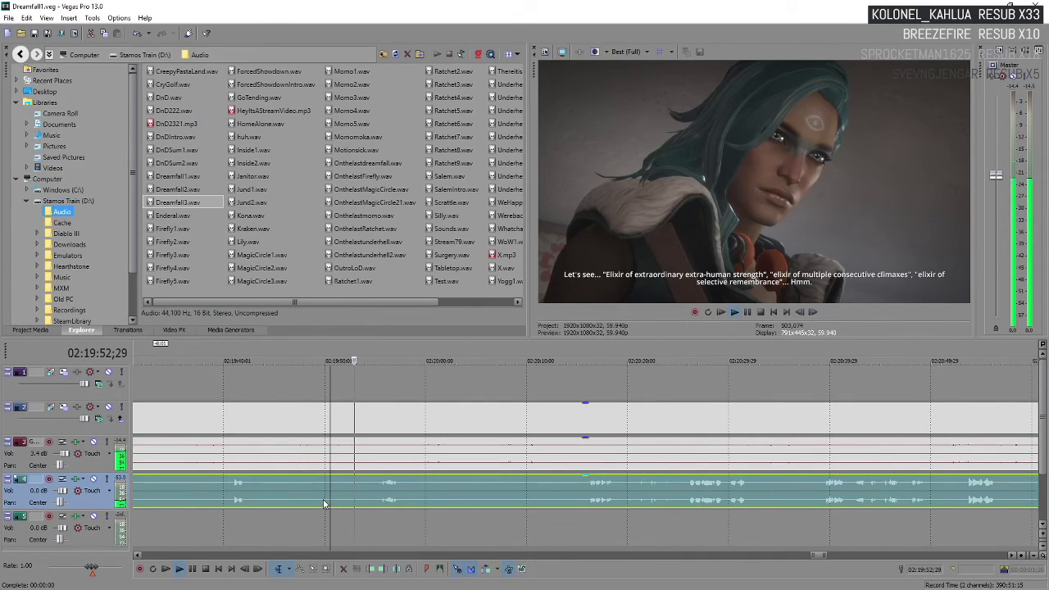
key(Return)
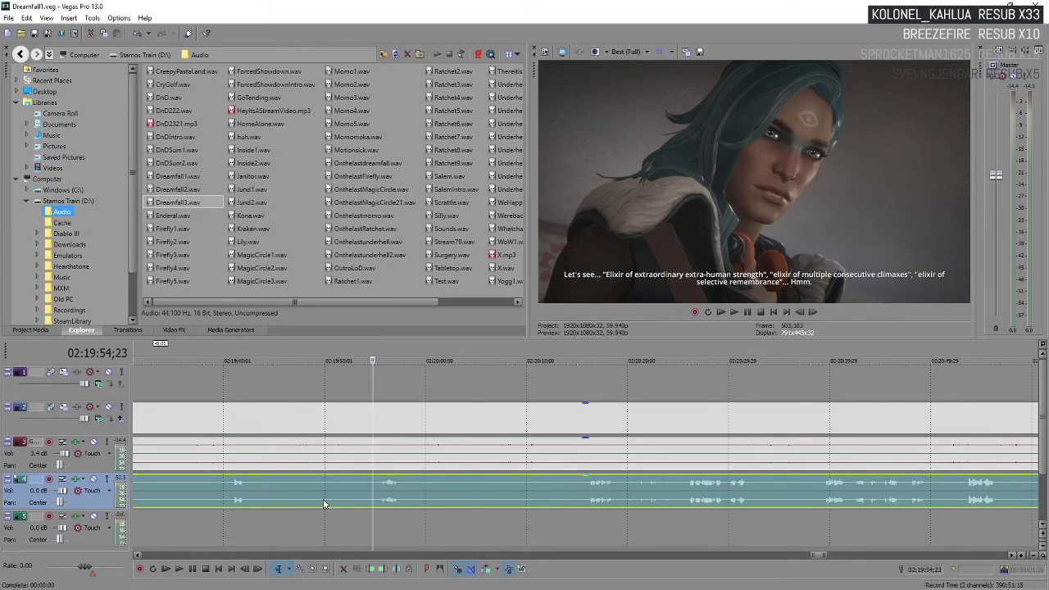
key(space)
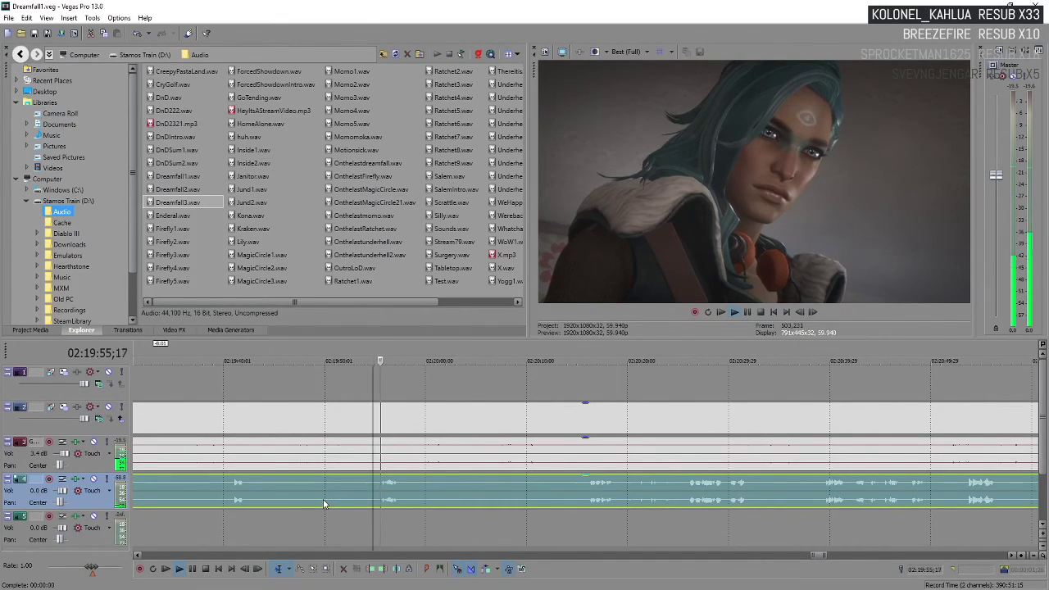
key(space)
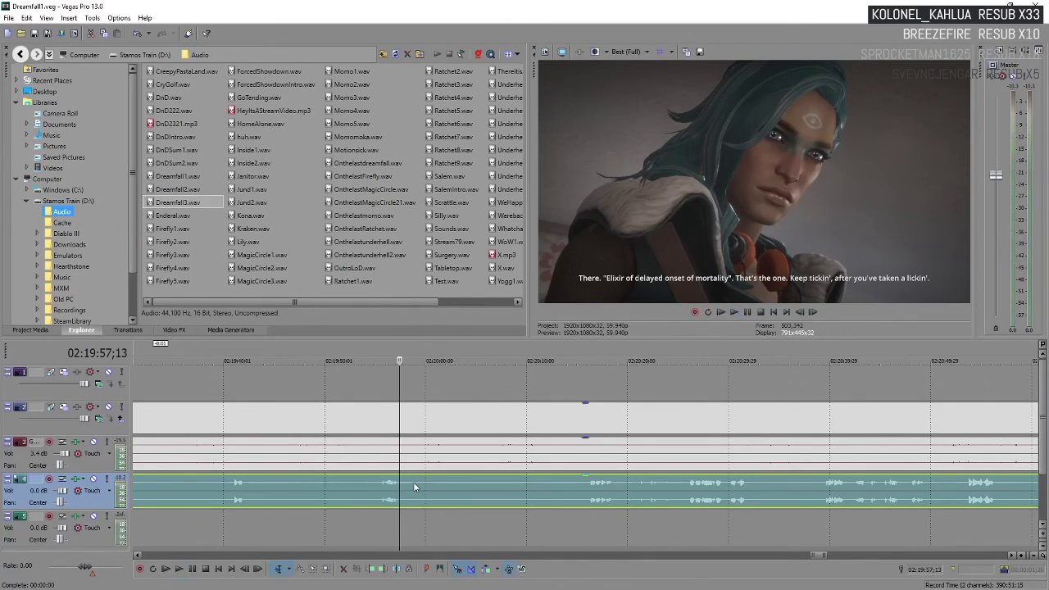
click(366, 502)
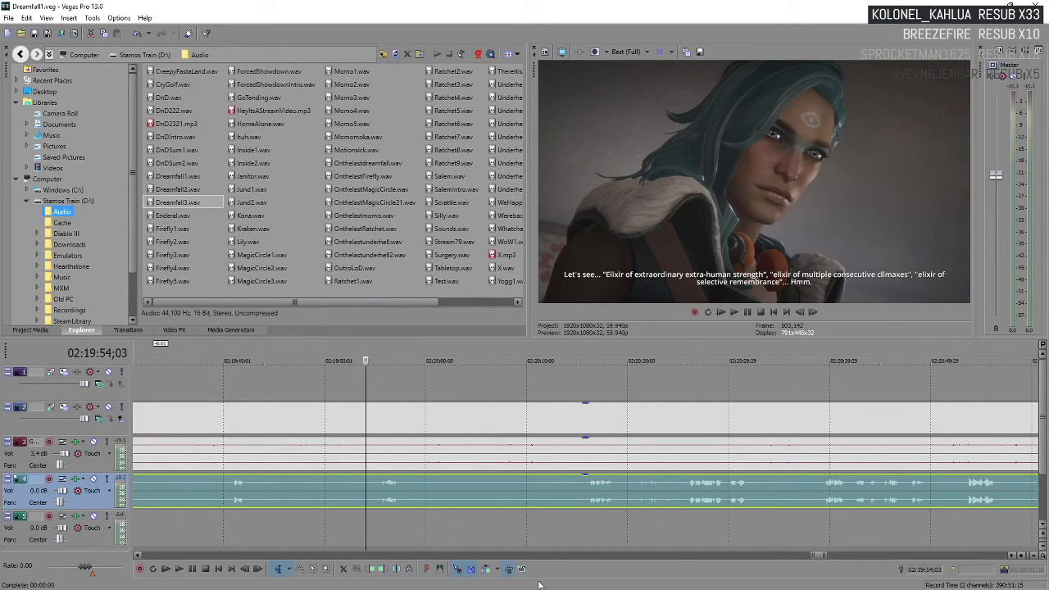
- Split the track 4 commentary at 02:19:57;25 and trim the second part's start to about 02:20:16
click(403, 488)
key(s)
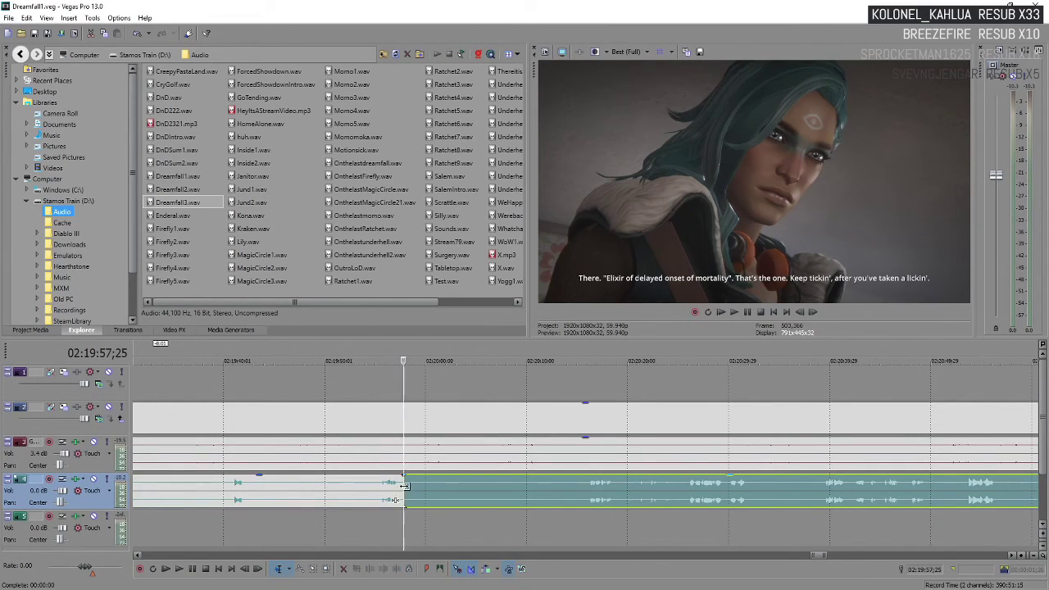
drag(404, 492, 588, 496)
click(588, 499)
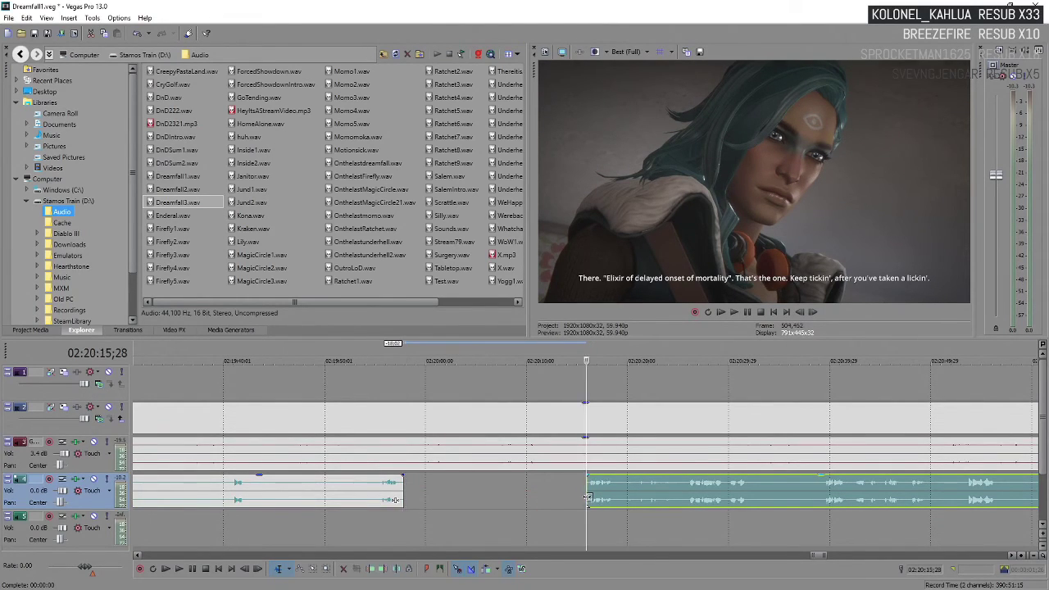
- Play the potion shelf and wine scenes against the track 4 commentary from 02:20:15;28 to about 02:20:36, pausing along the way
key(space)
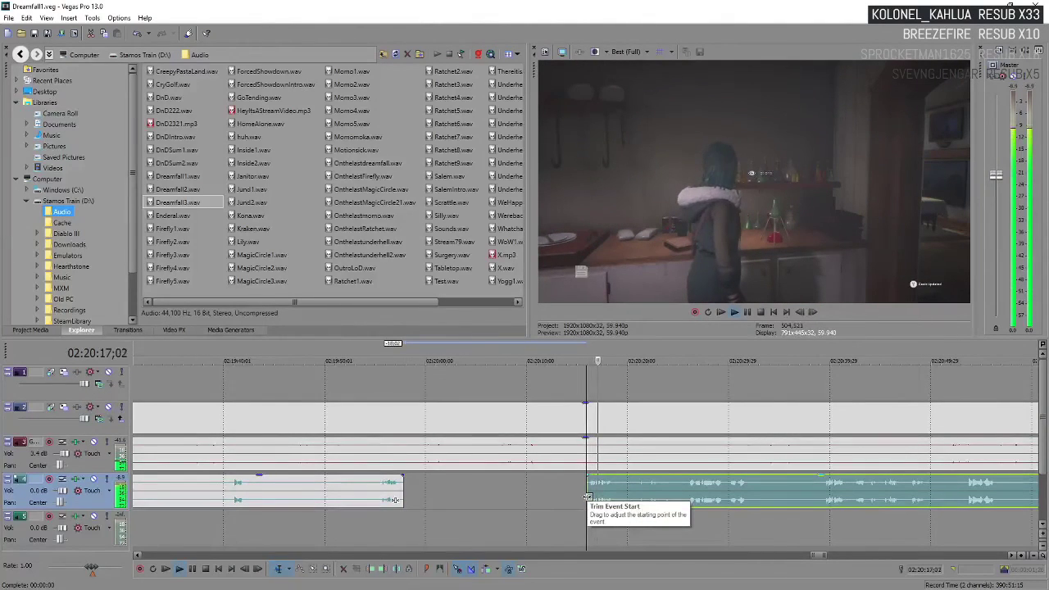
key(Return)
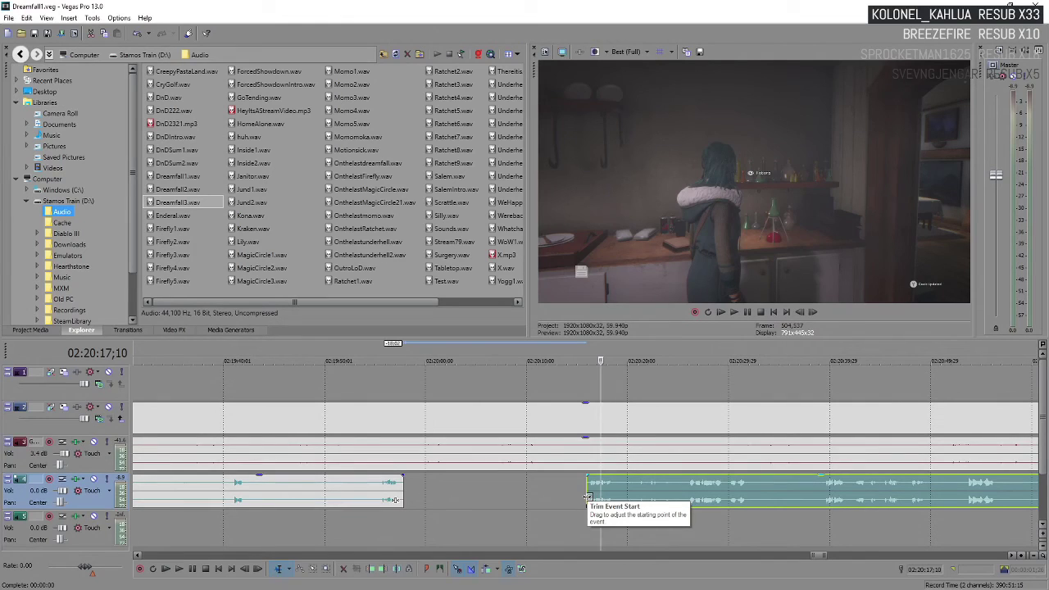
key(space)
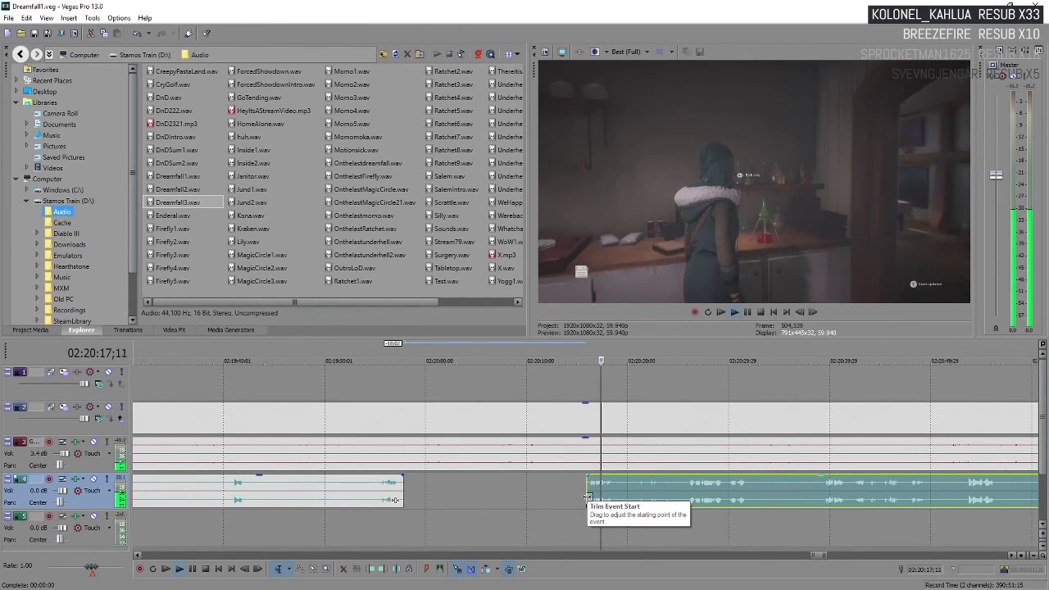
key(Return)
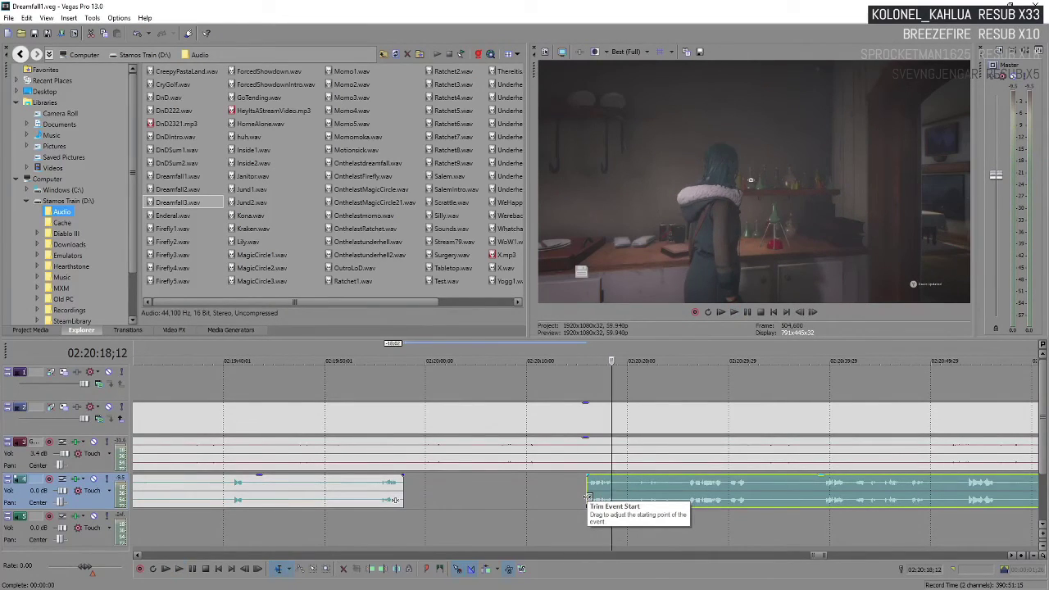
key(space)
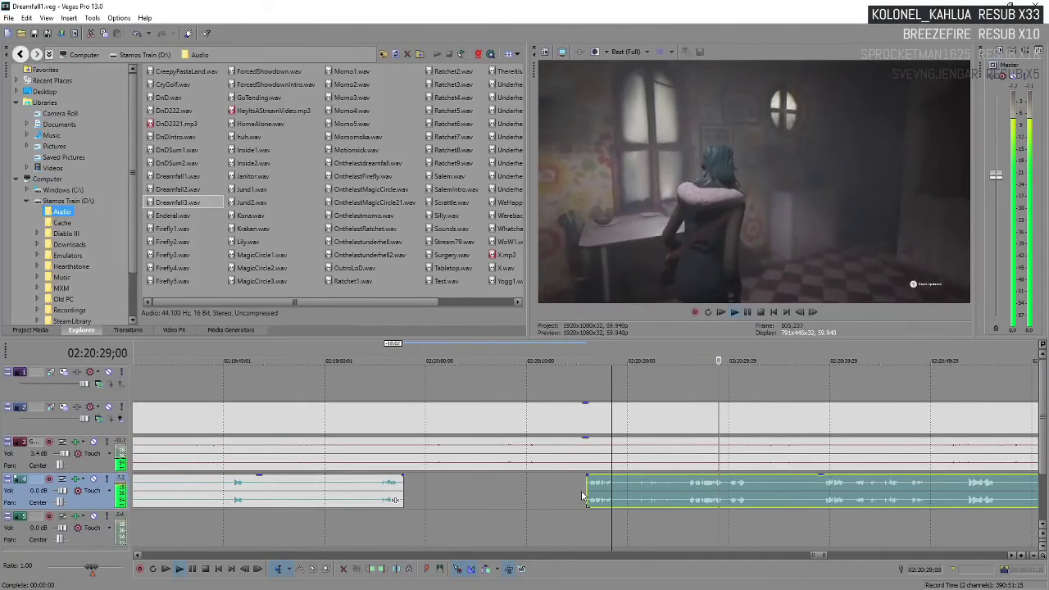
key(Return)
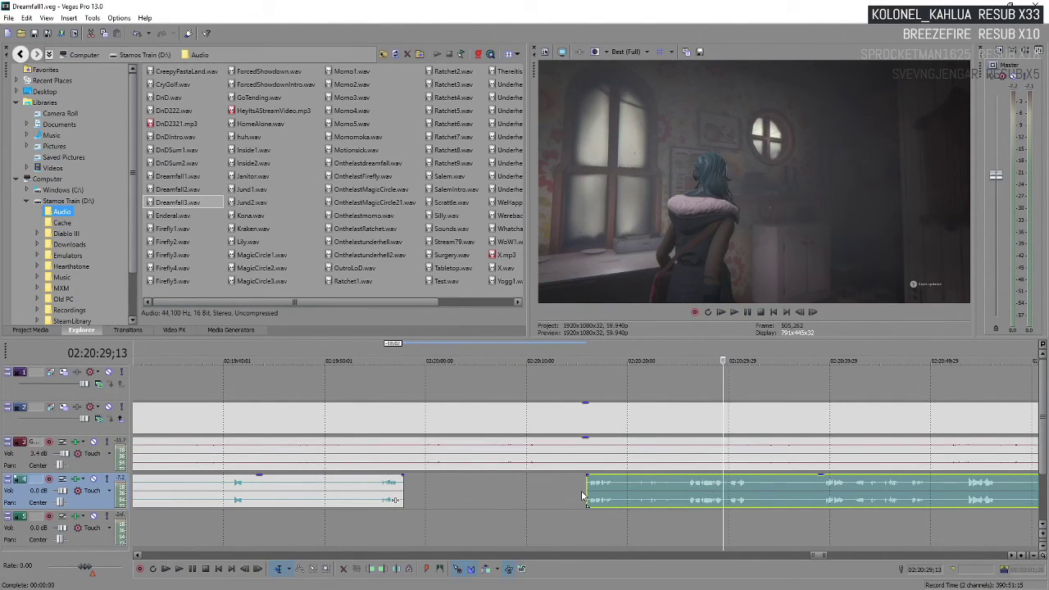
key(Return)
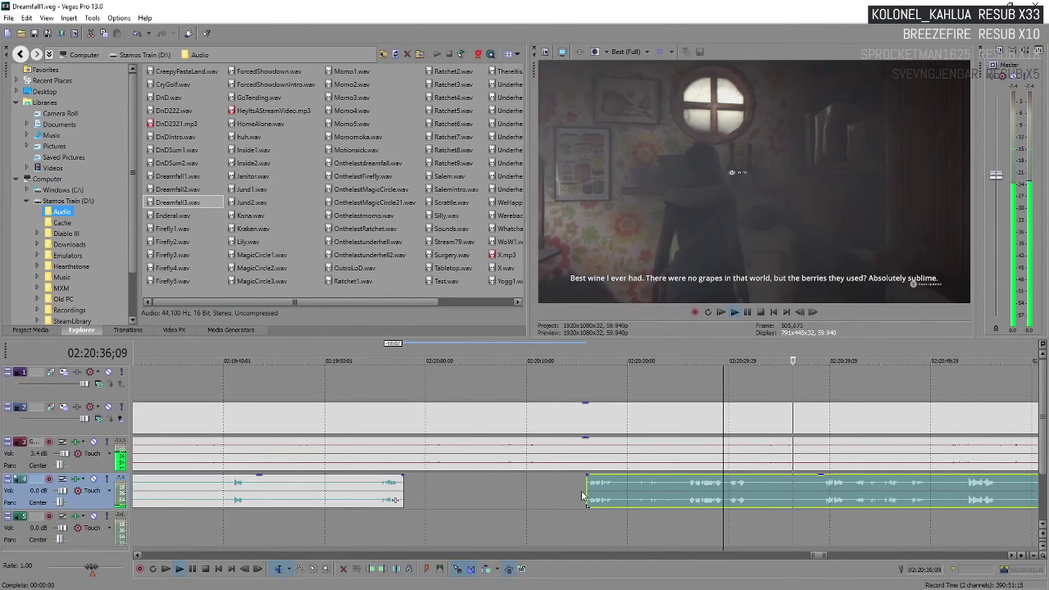
key(Return)
- Split the track 4 commentary at 02:20:32;24 and trim the second part's start to about 02:20:39;04
scroll(582, 496, down, 5)
scroll(629, 499, up, 5)
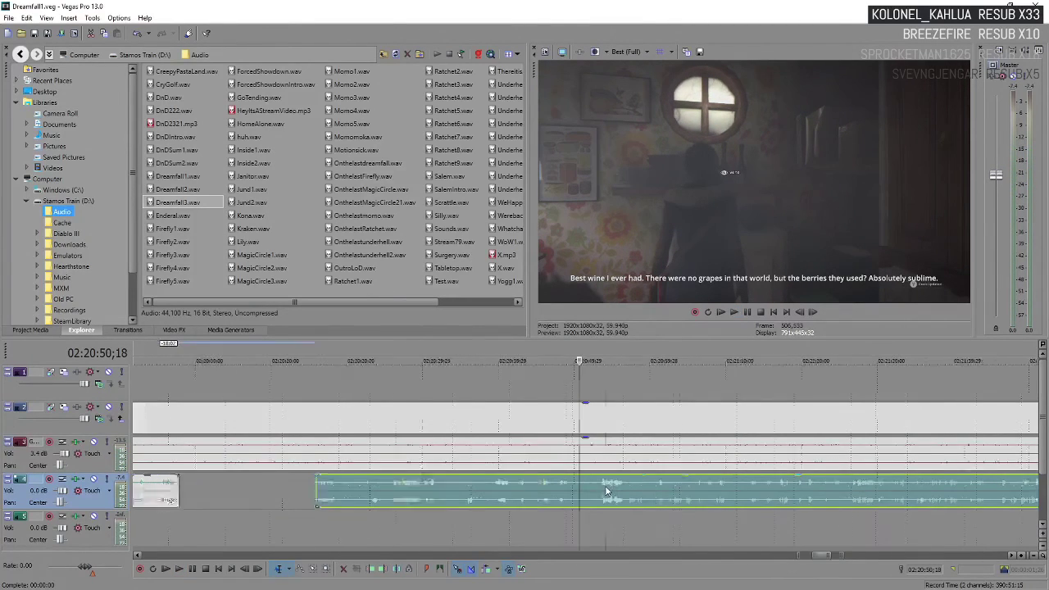
click(400, 495)
key(s)
drag(400, 495, 453, 497)
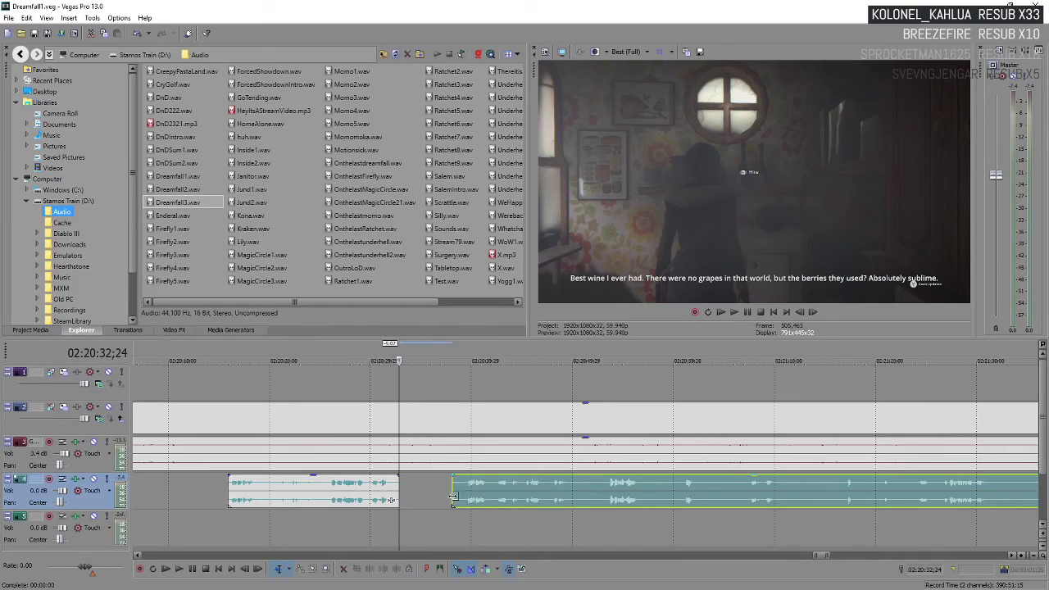
click(464, 499)
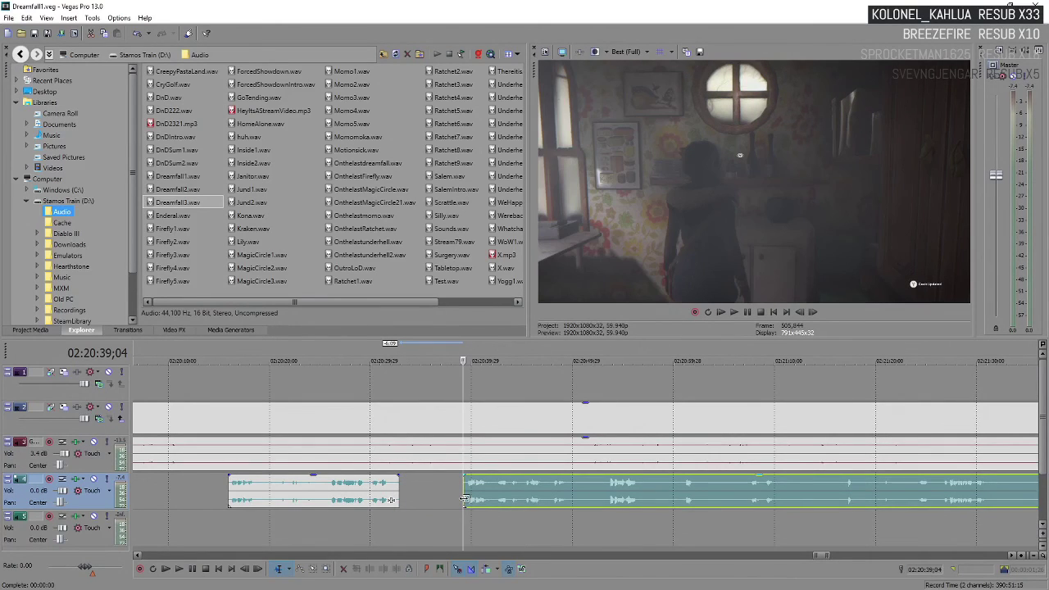
- Play the trimmed track 4 commentary with the kitchen footage from 02:20:39;04 to 02:20:44;17, pausing at 02:20:40;01
key(space)
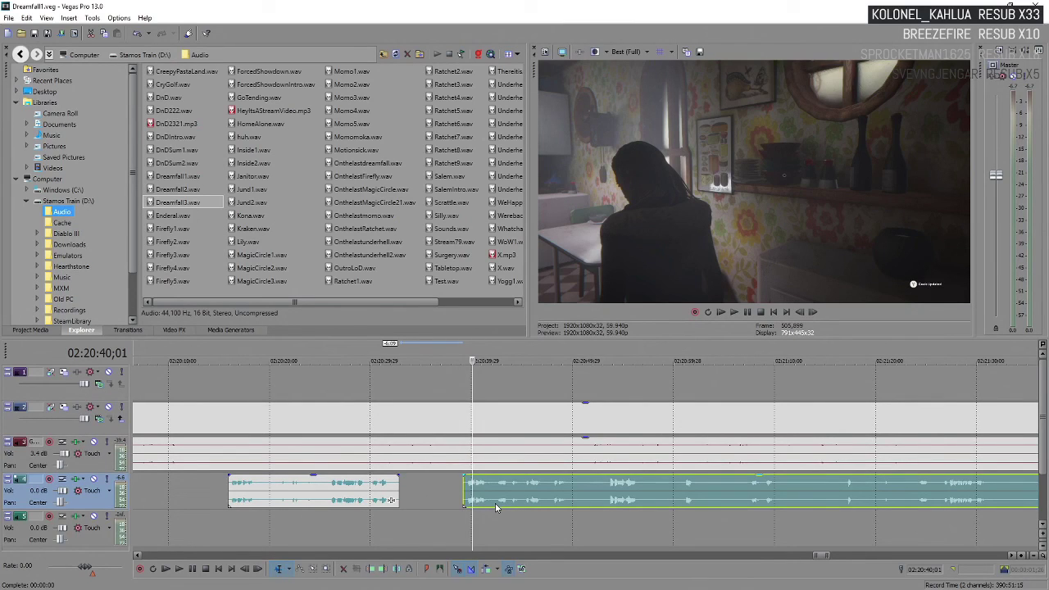
key(space)
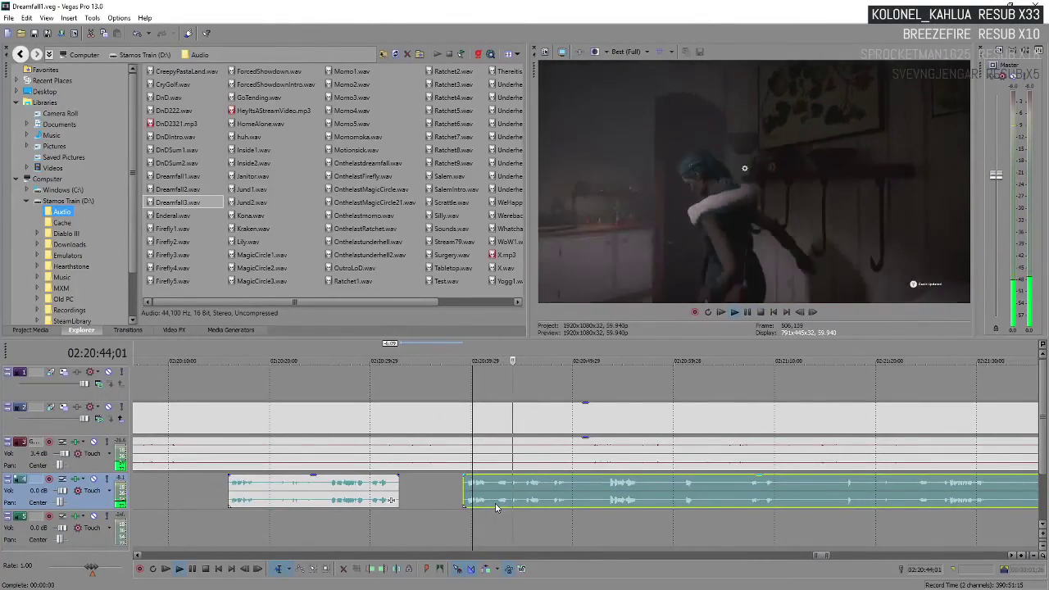
key(space)
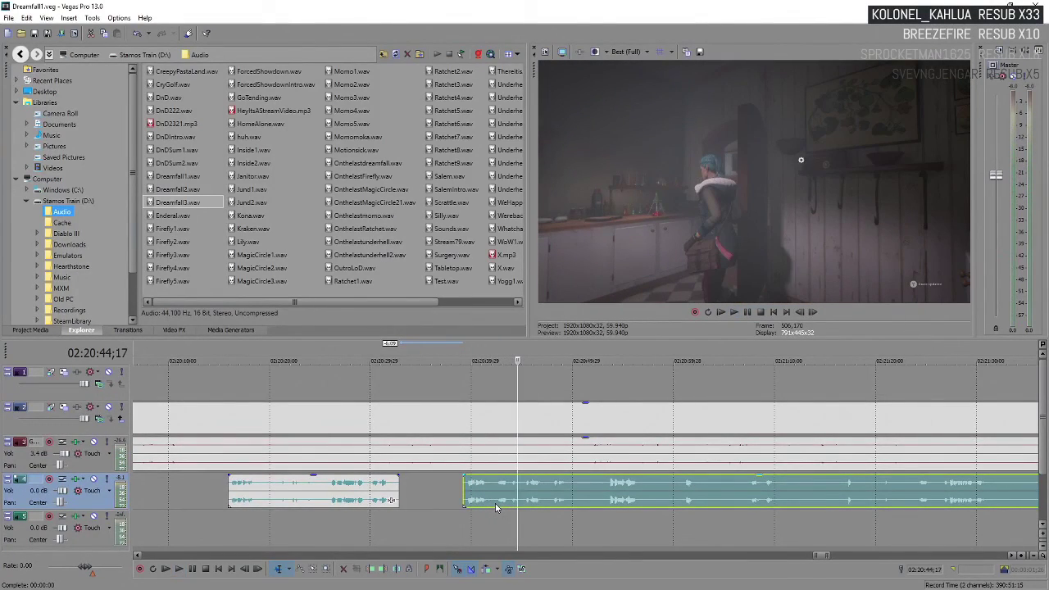